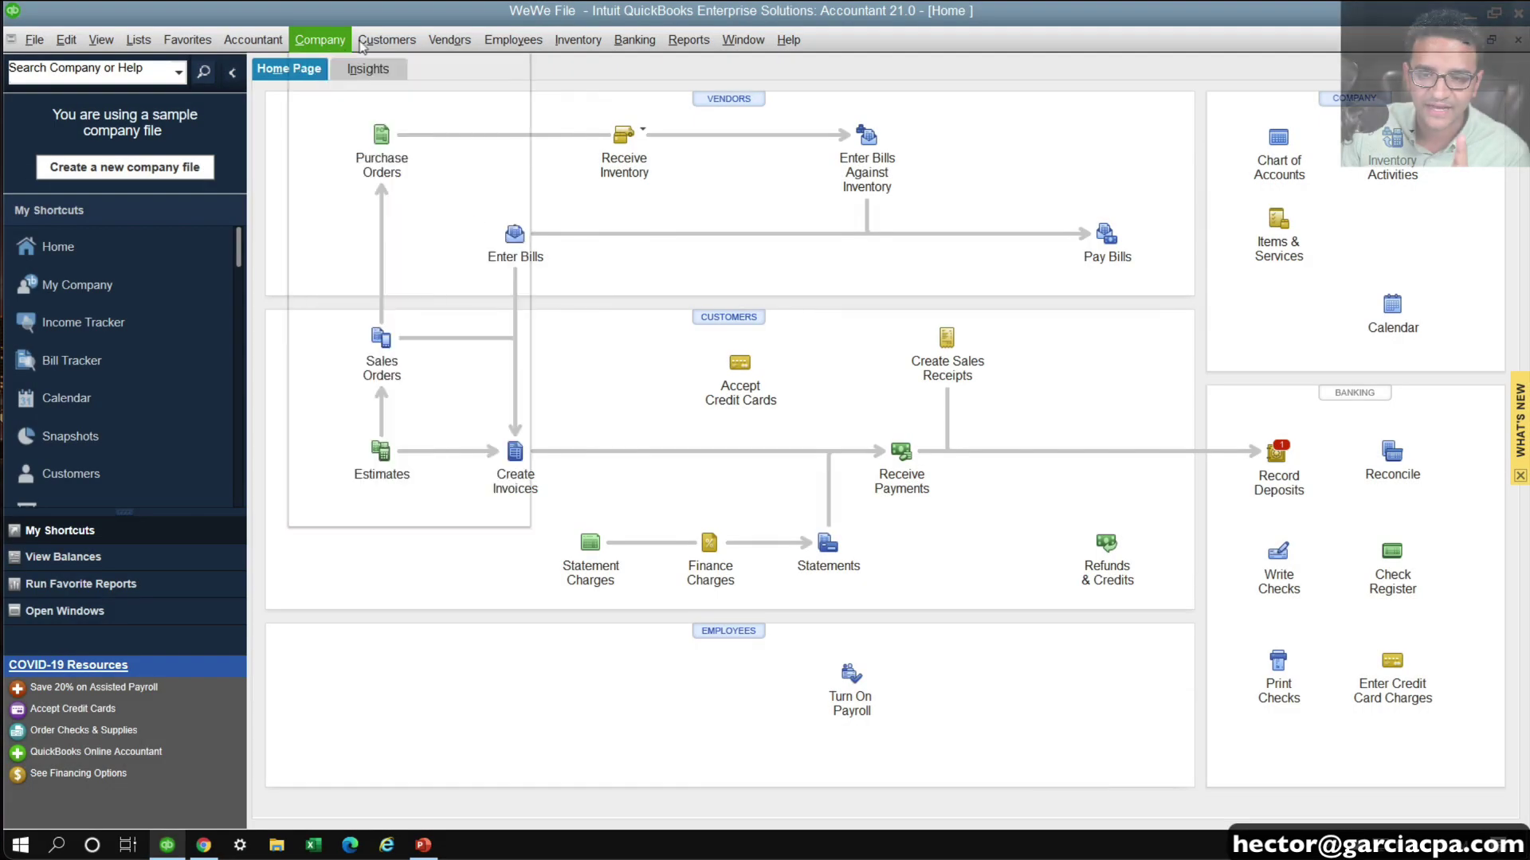
Start a sales order for Las Wages Store # 554 with Anchor adhesive and Drum - AL lines
click(386, 39)
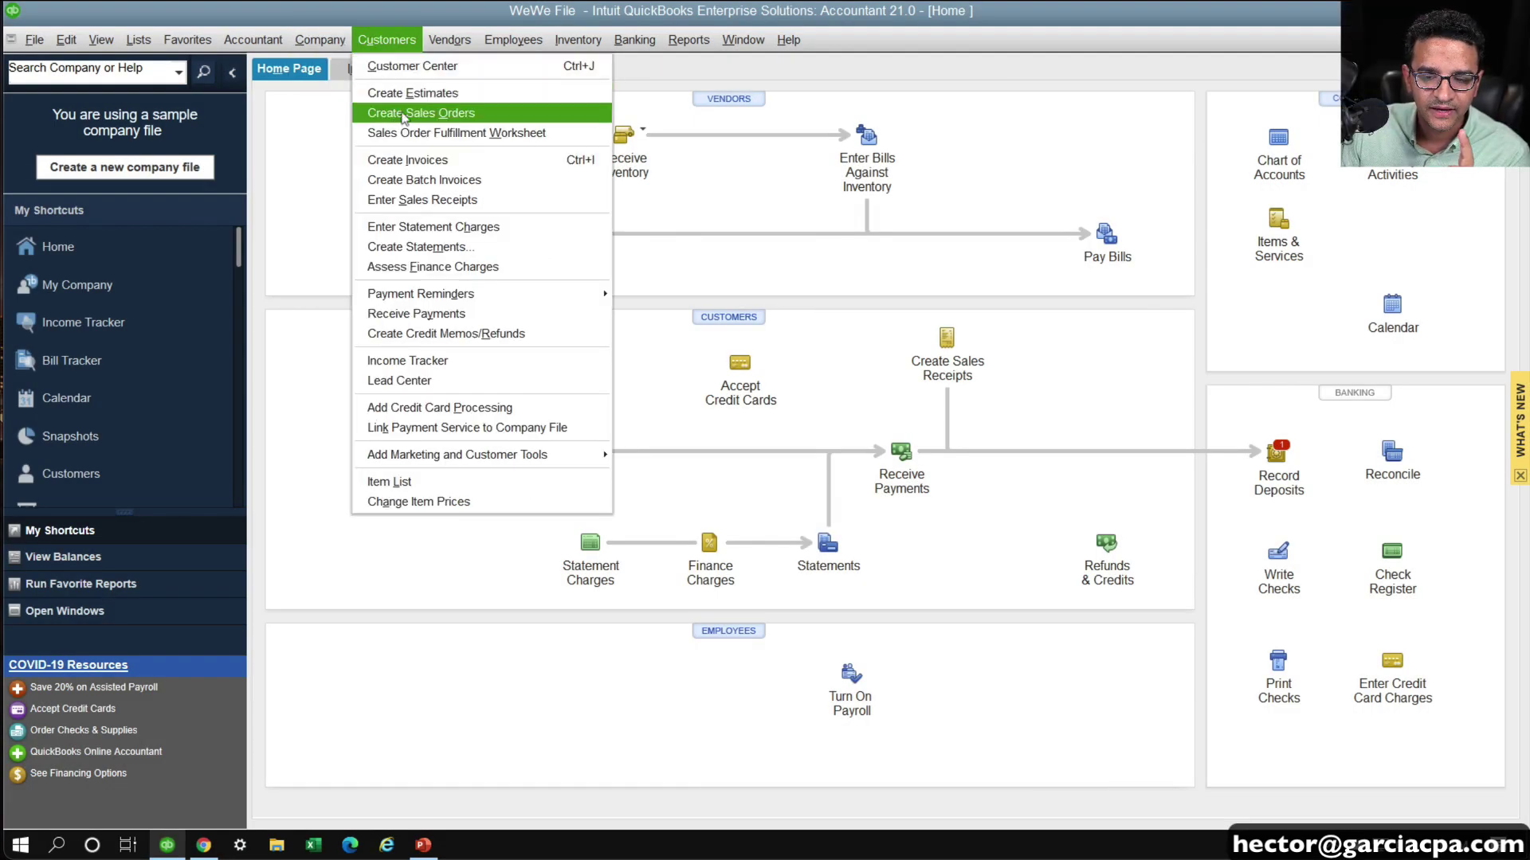
click(375, 36)
click(372, 32)
click(431, 166)
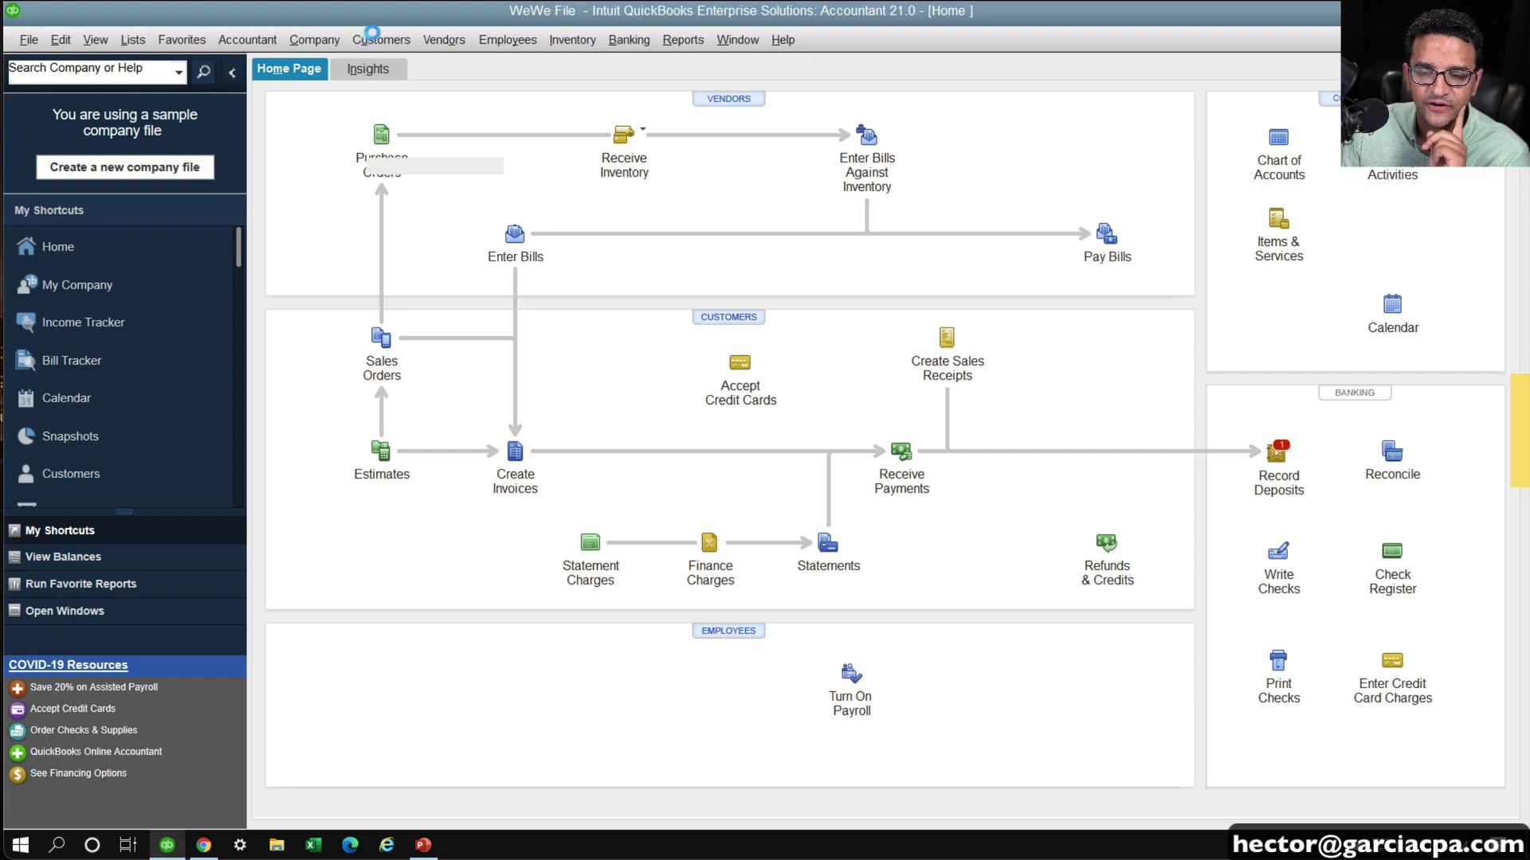
click(612, 166)
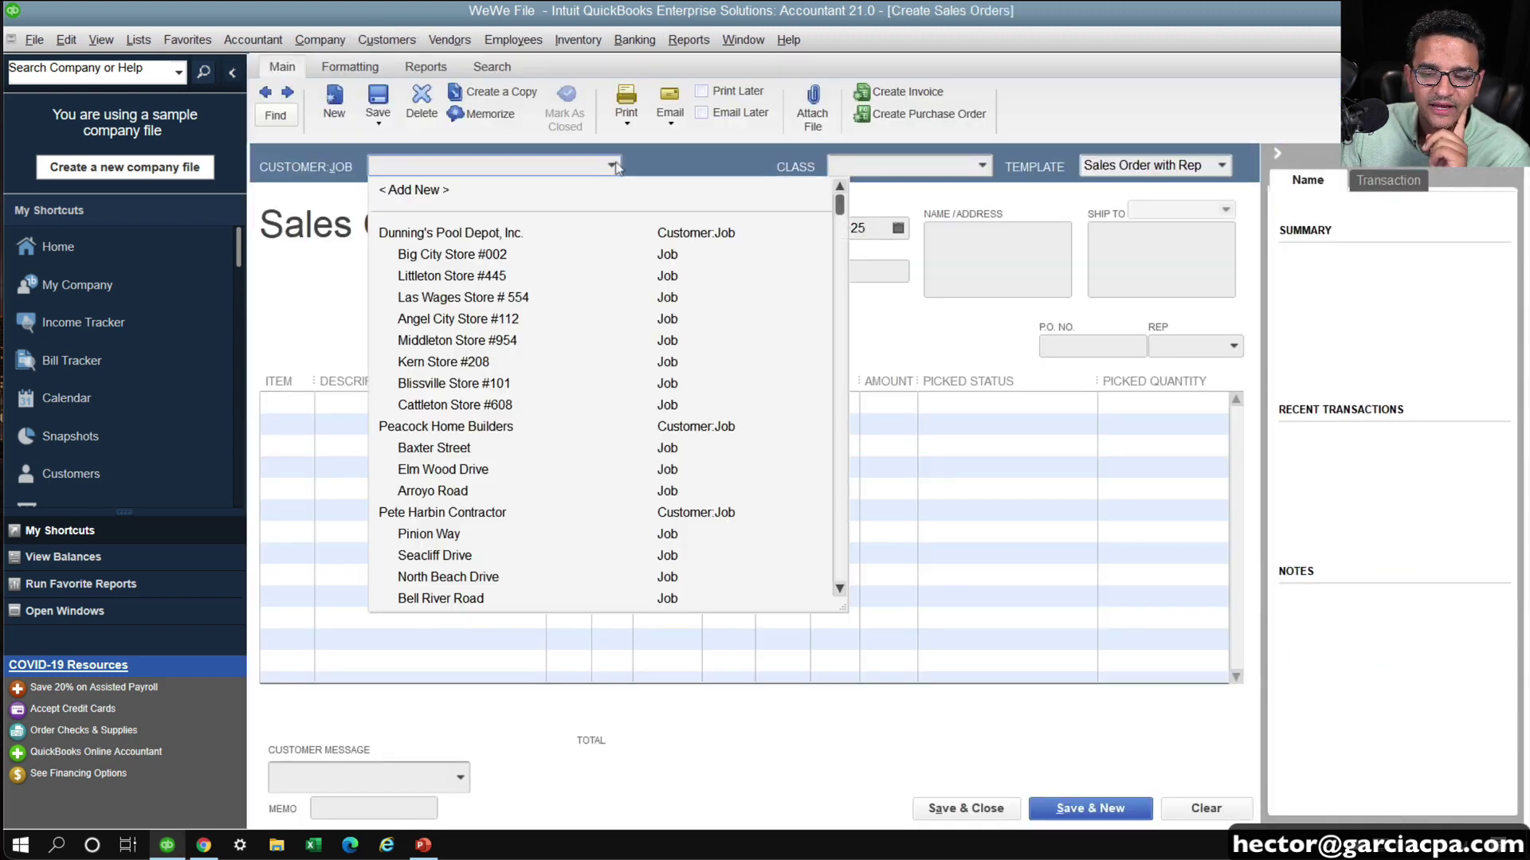
click(460, 297)
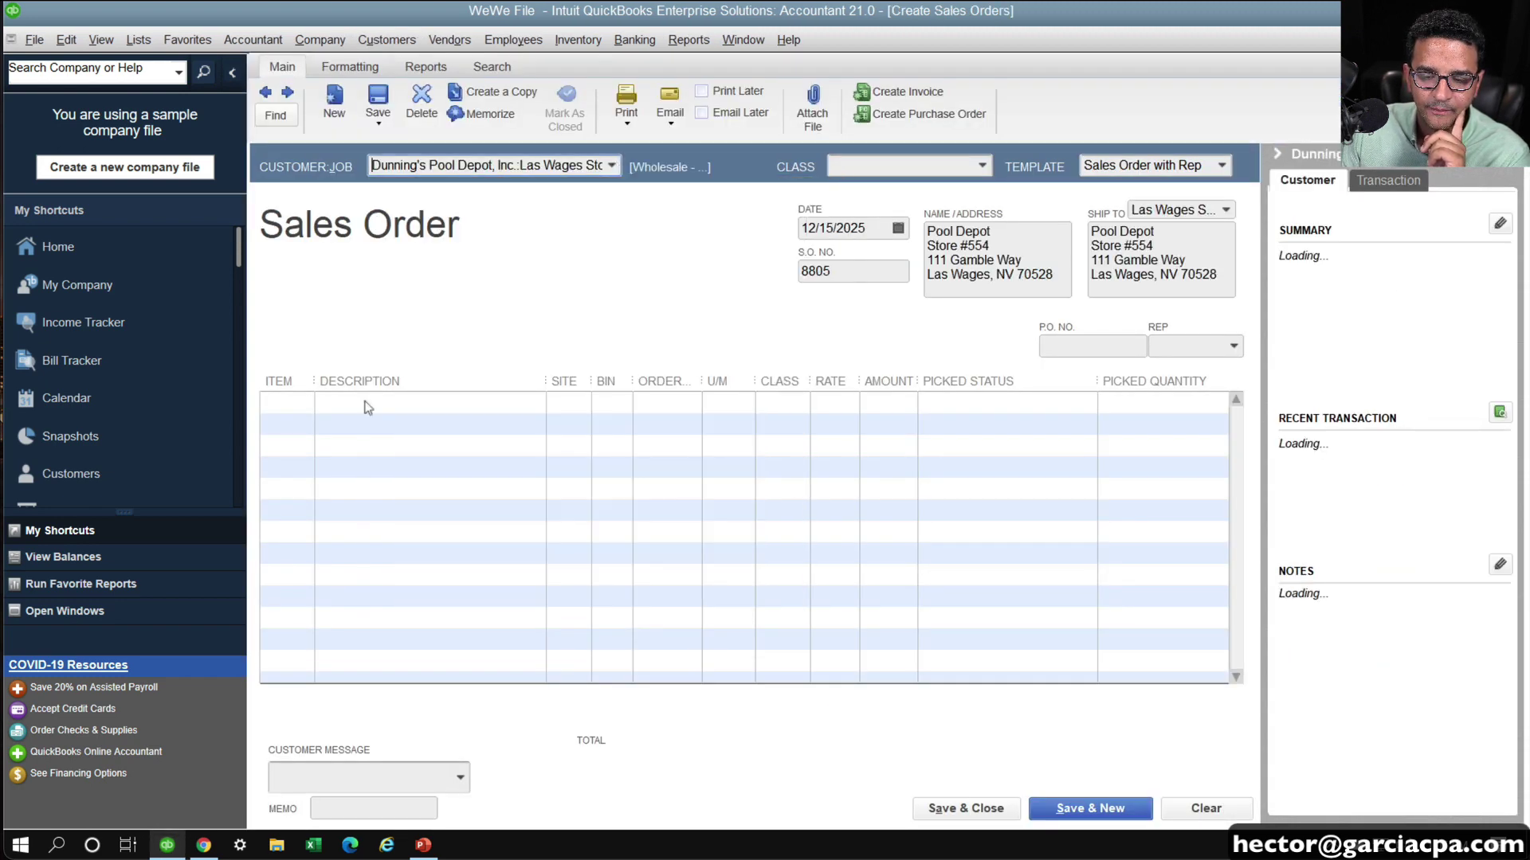
click(286, 405)
click(304, 402)
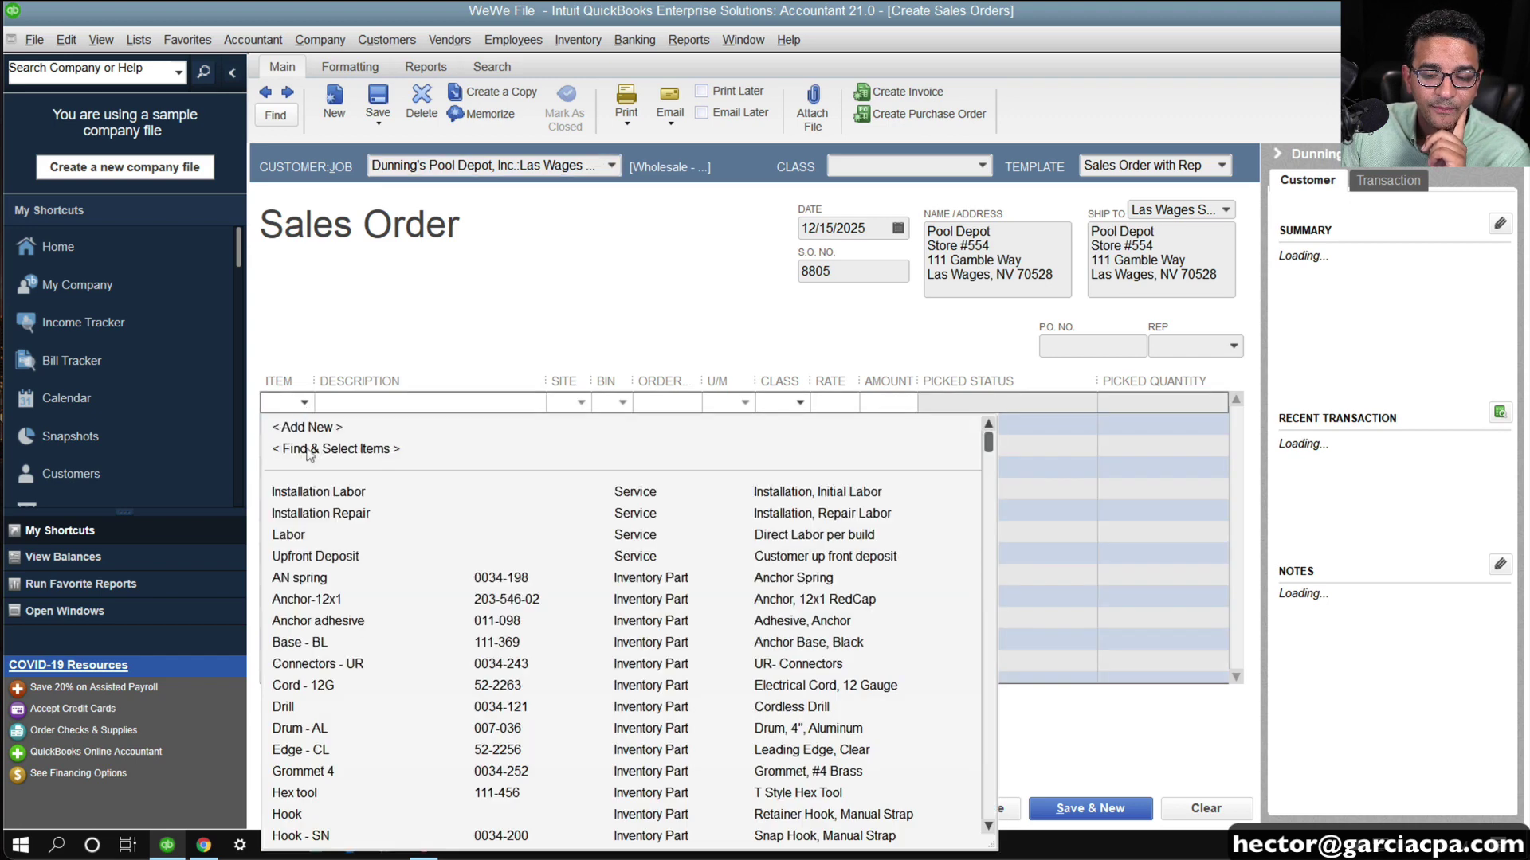
click(317, 620)
click(302, 428)
click(304, 423)
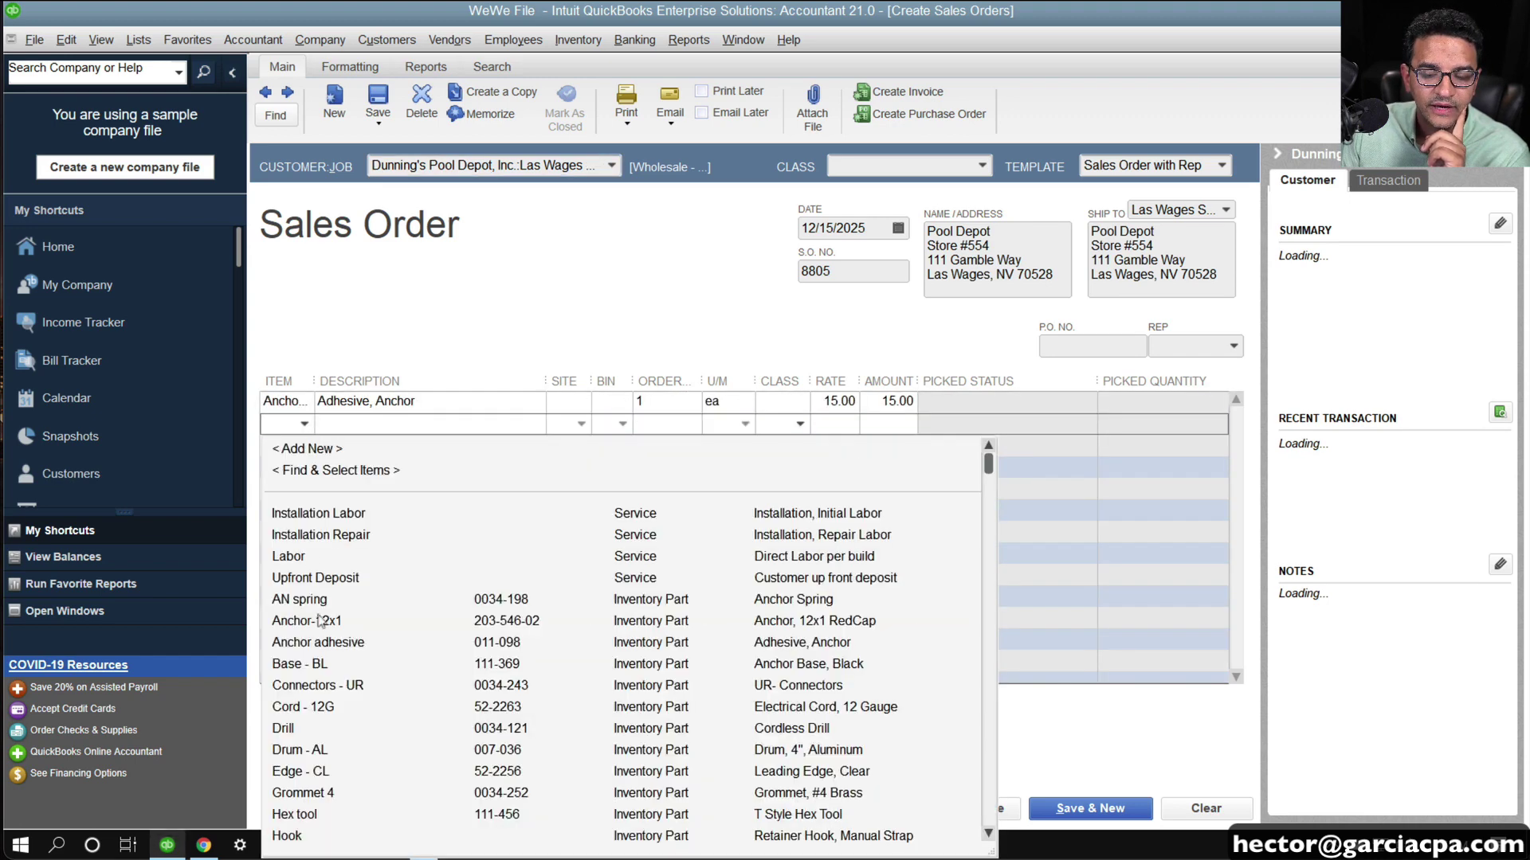
key(Return)
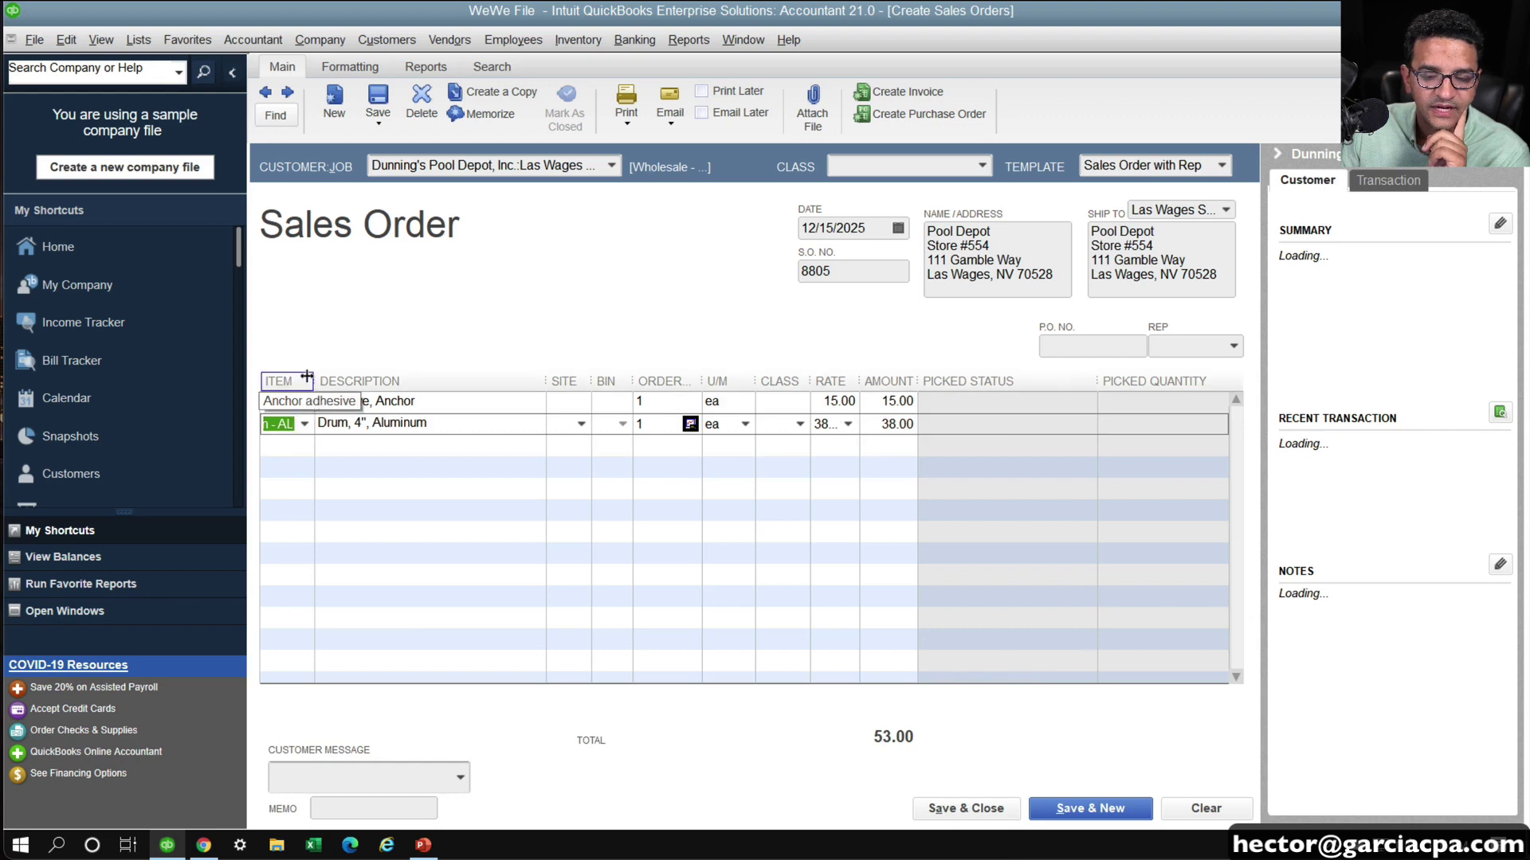
Set both lines to the Atlanta site and save the order, accepting the future-date warning
click(232, 72)
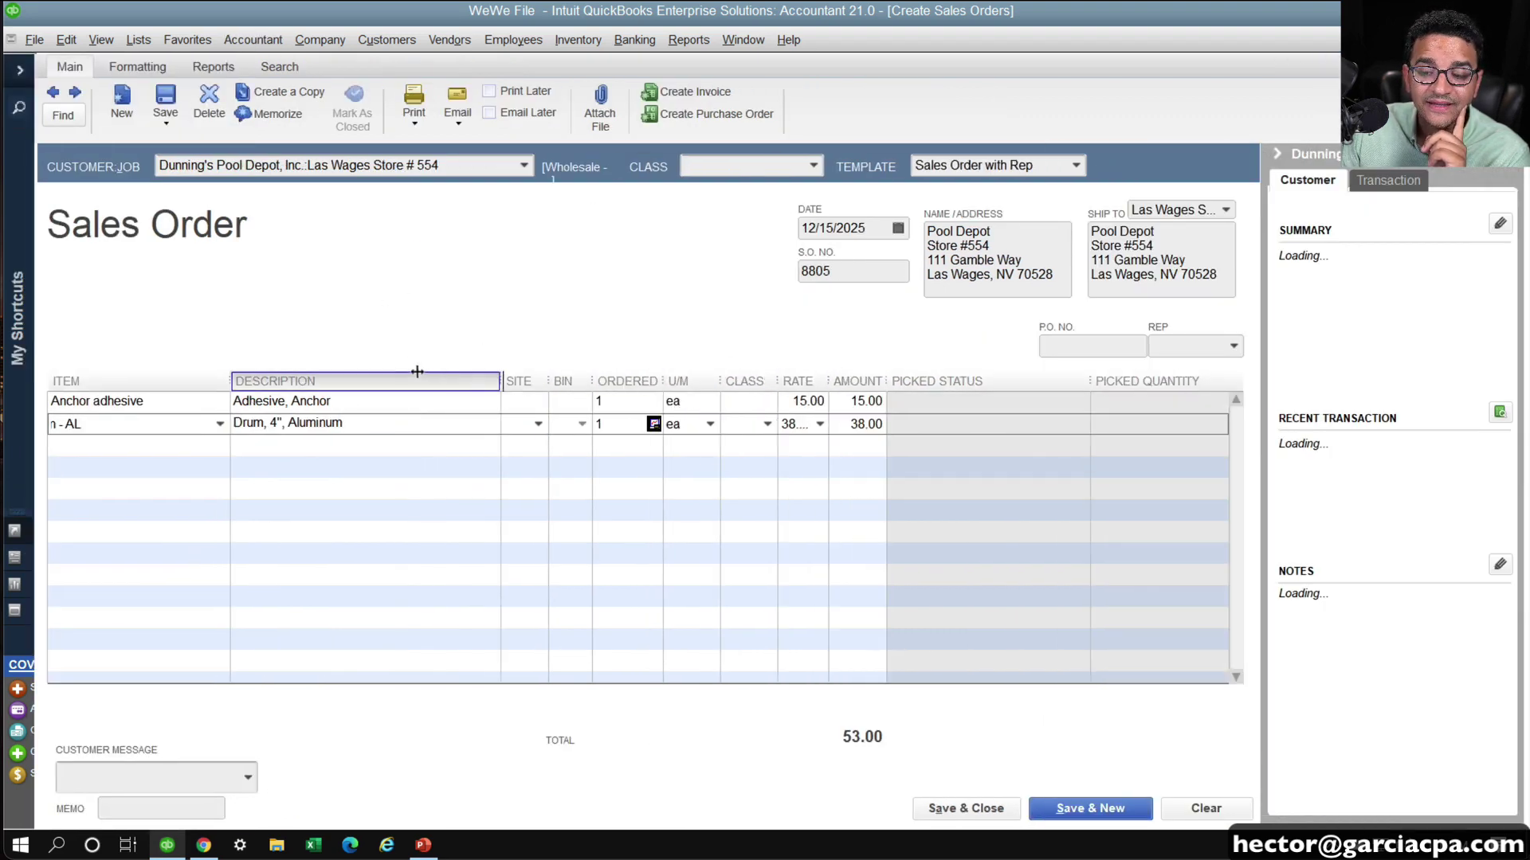
drag(503, 373, 396, 373)
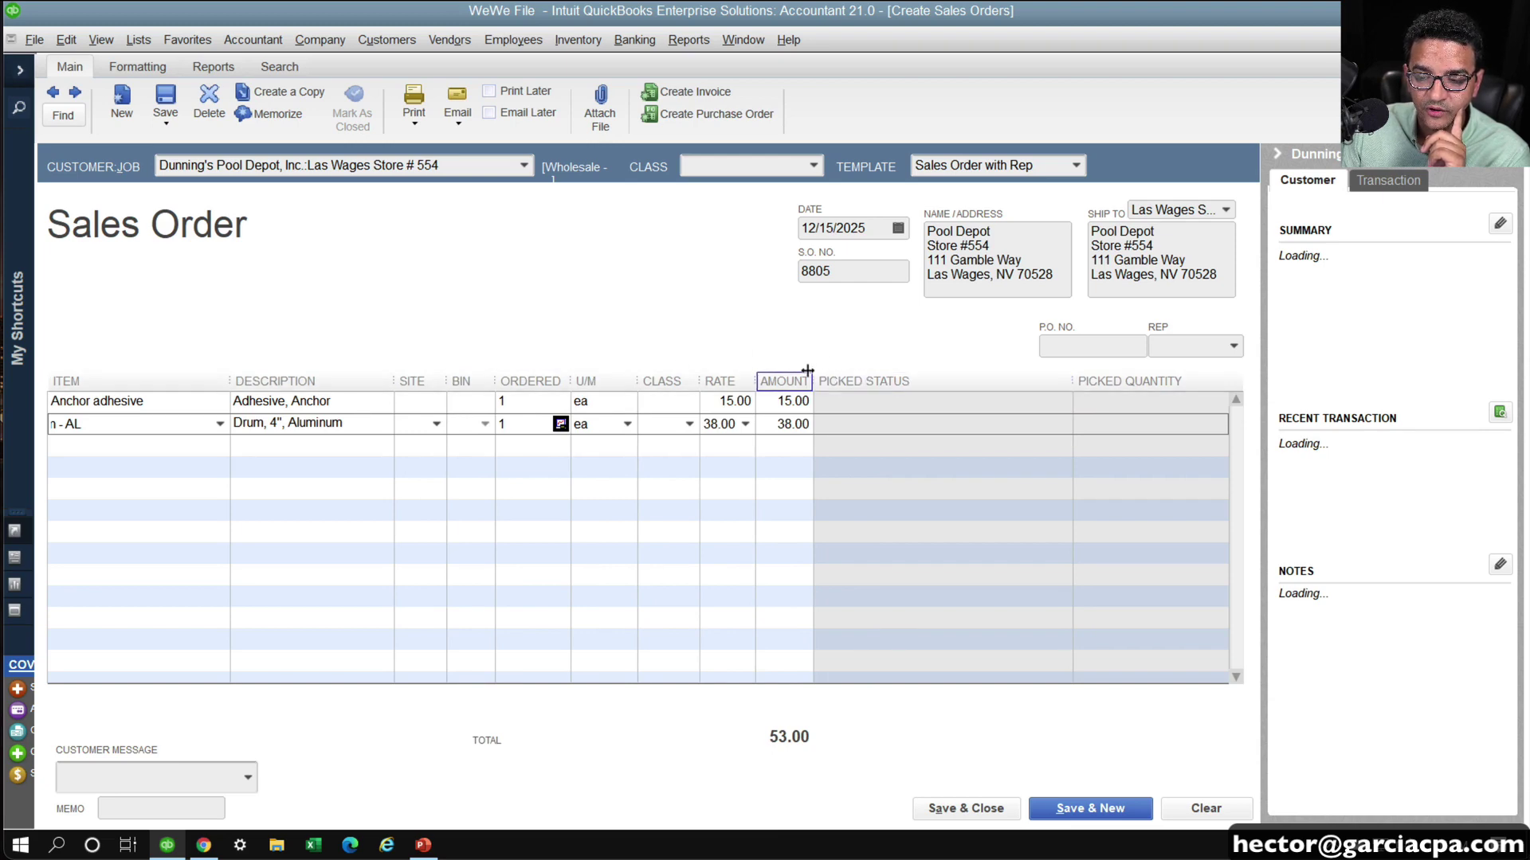
drag(813, 375, 869, 375)
click(423, 402)
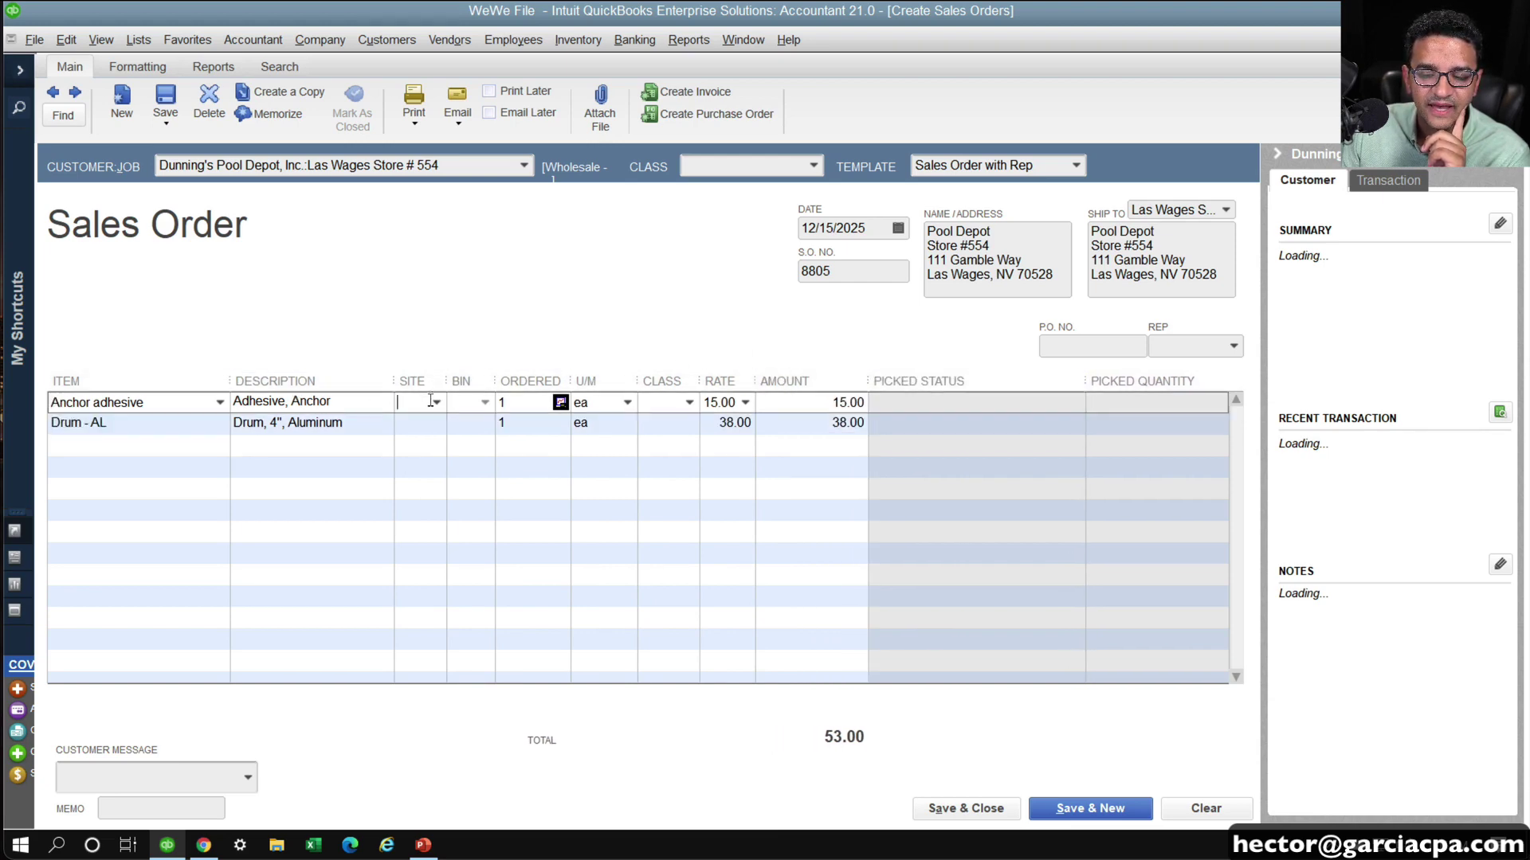
click(436, 402)
click(457, 470)
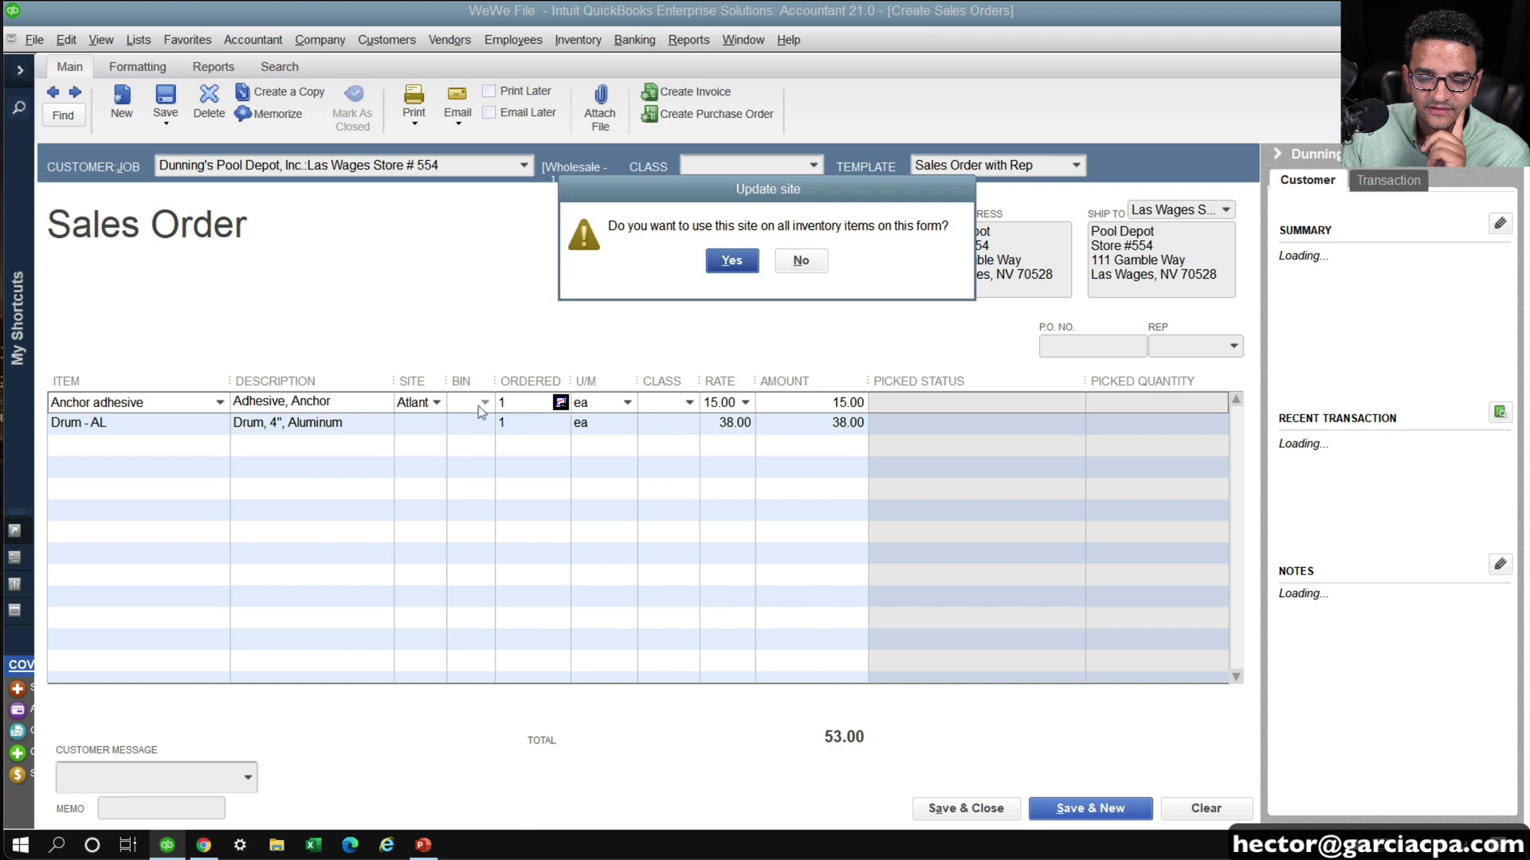
click(730, 263)
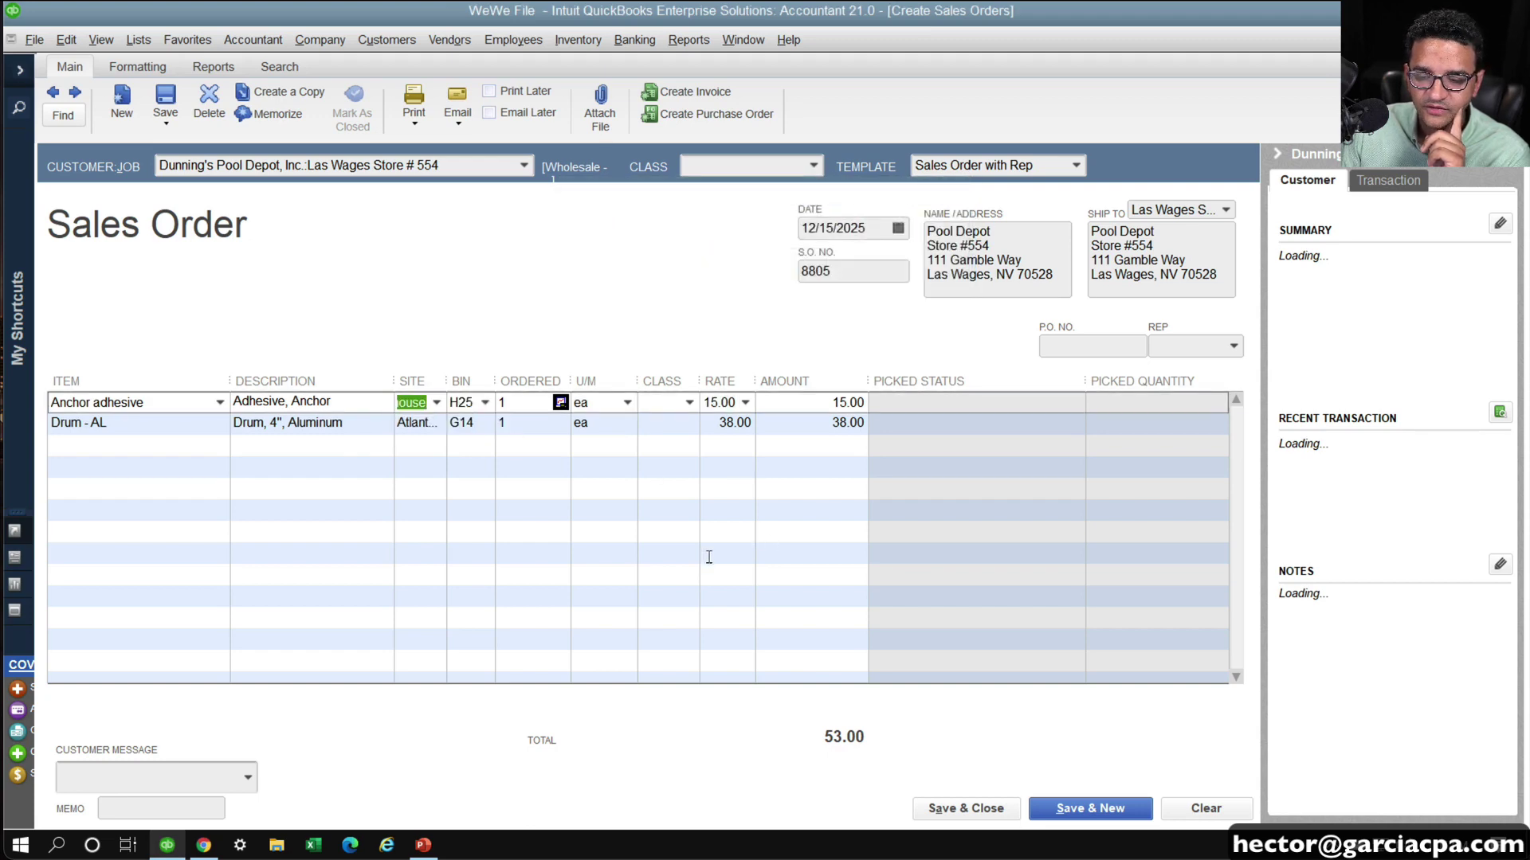
click(588, 510)
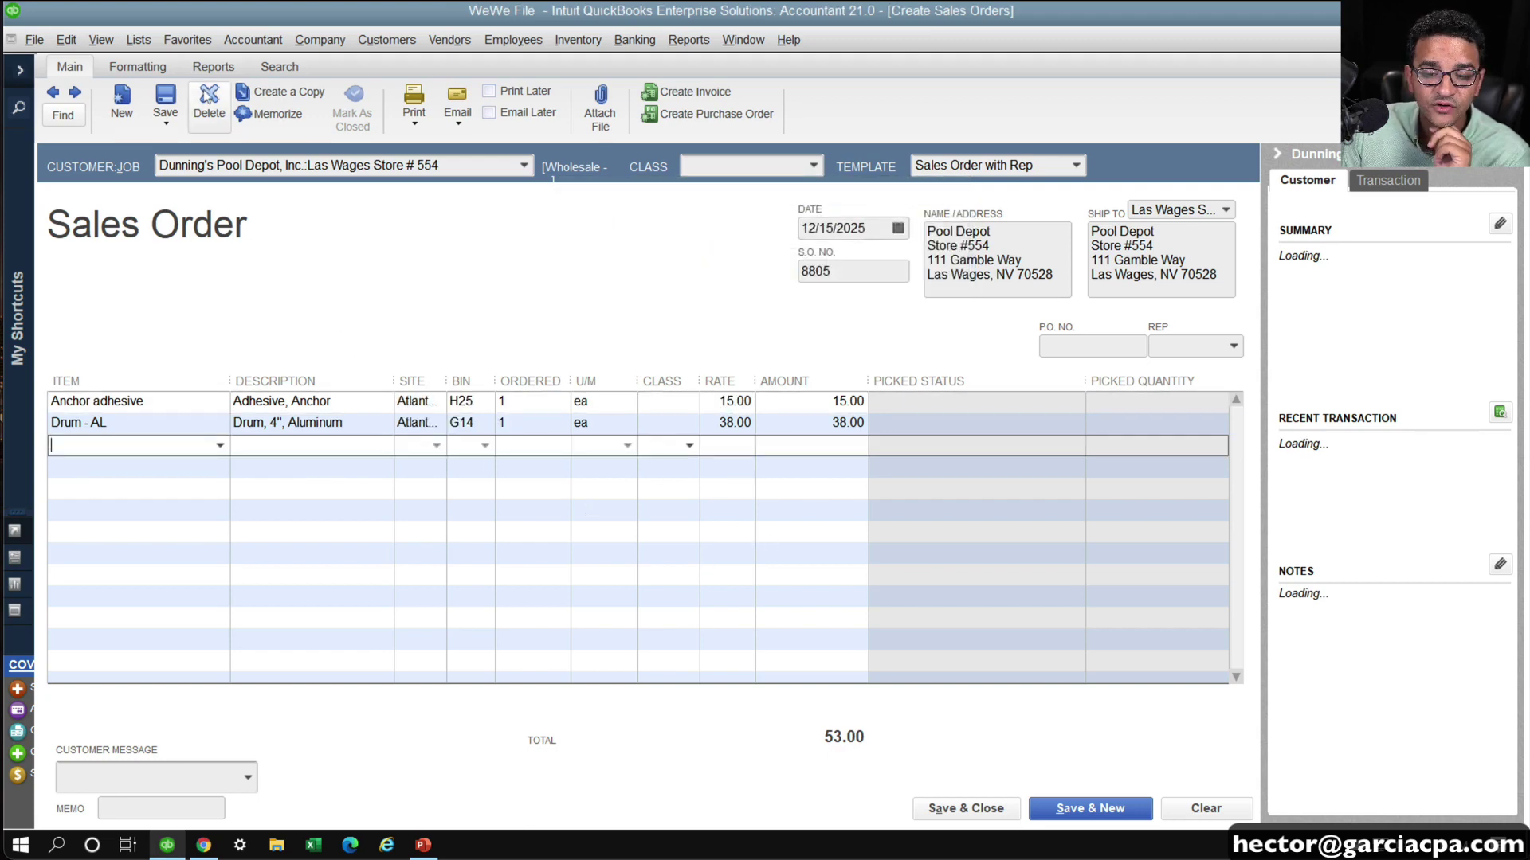
click(166, 99)
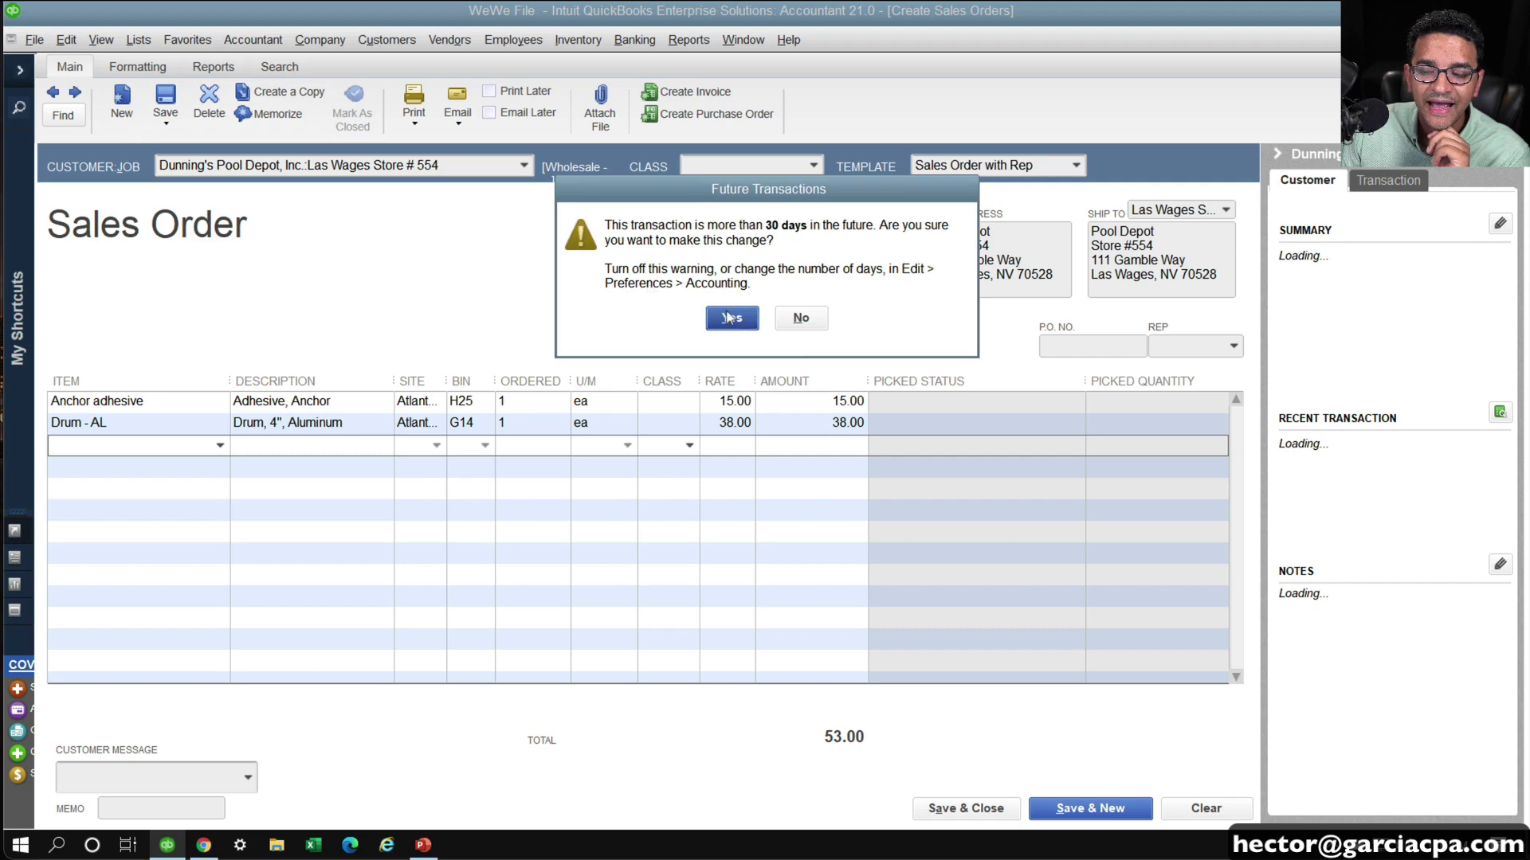
click(729, 317)
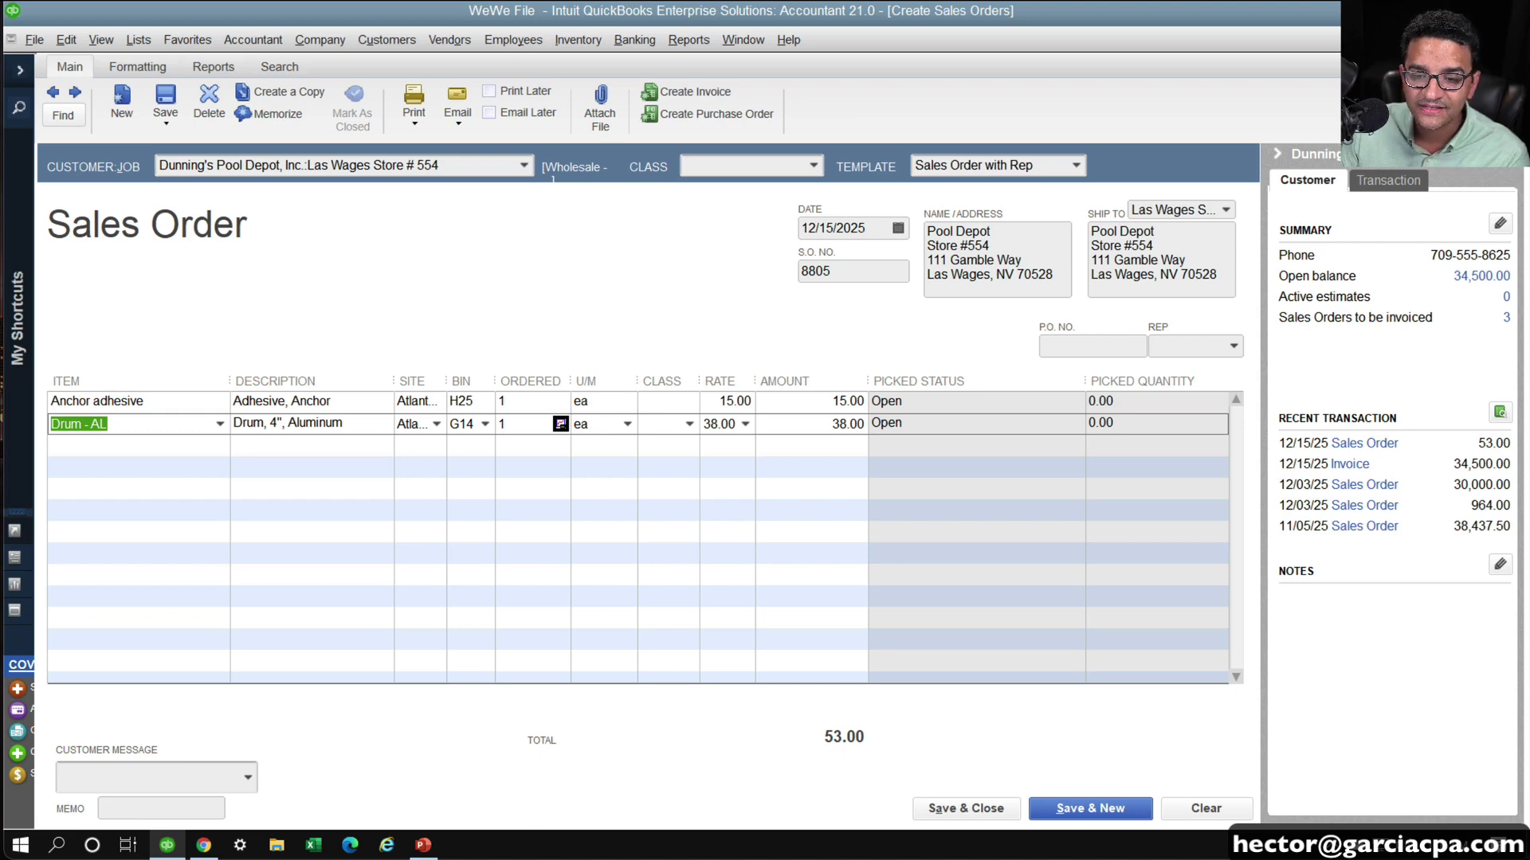
Finish the item lines and launch Create Purchase Order from sales order 8805
click(450, 39)
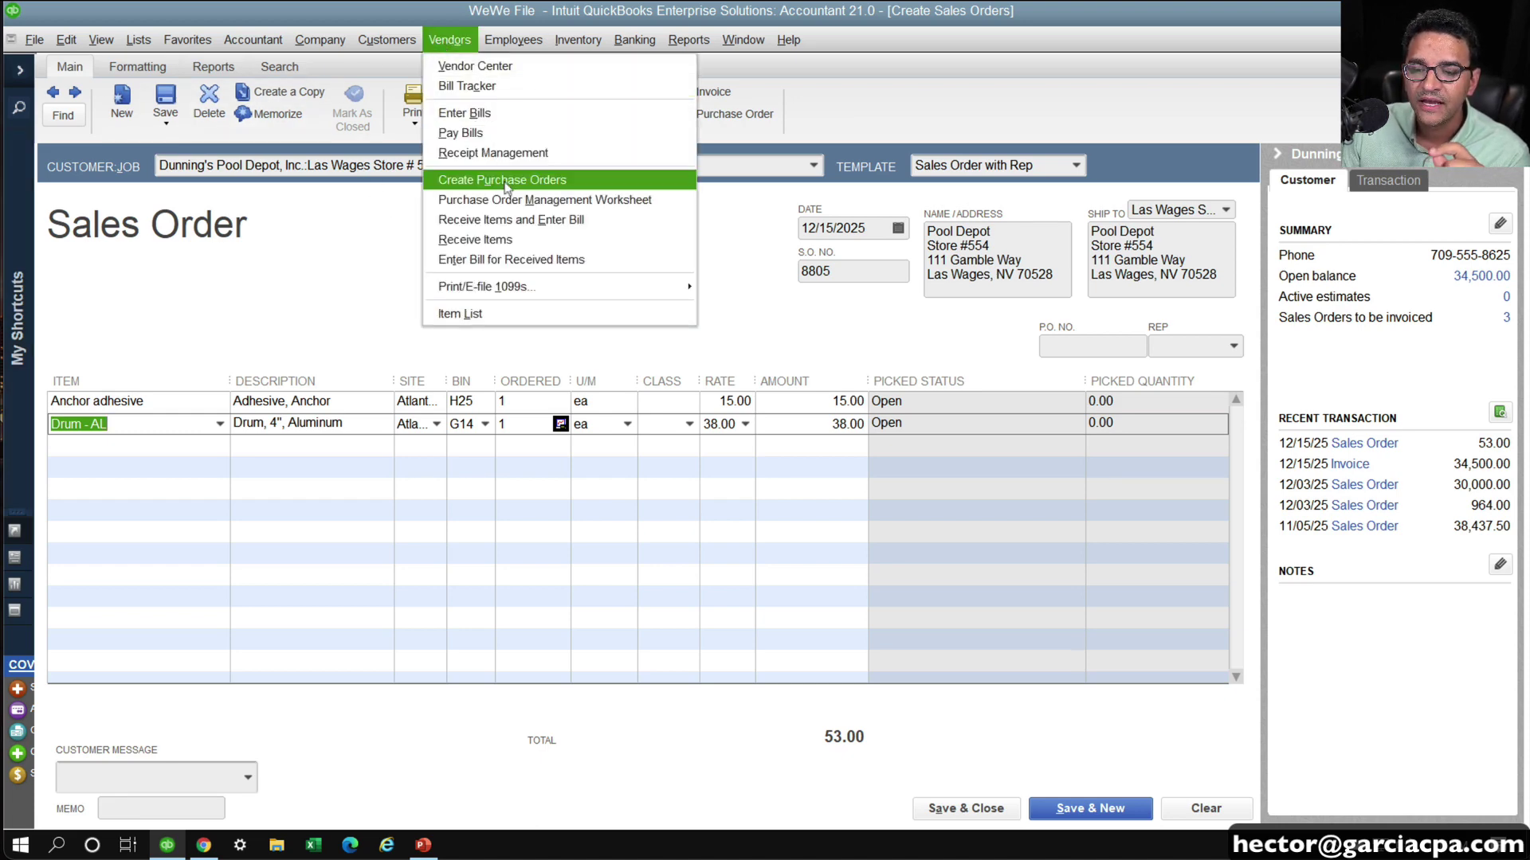
click(255, 341)
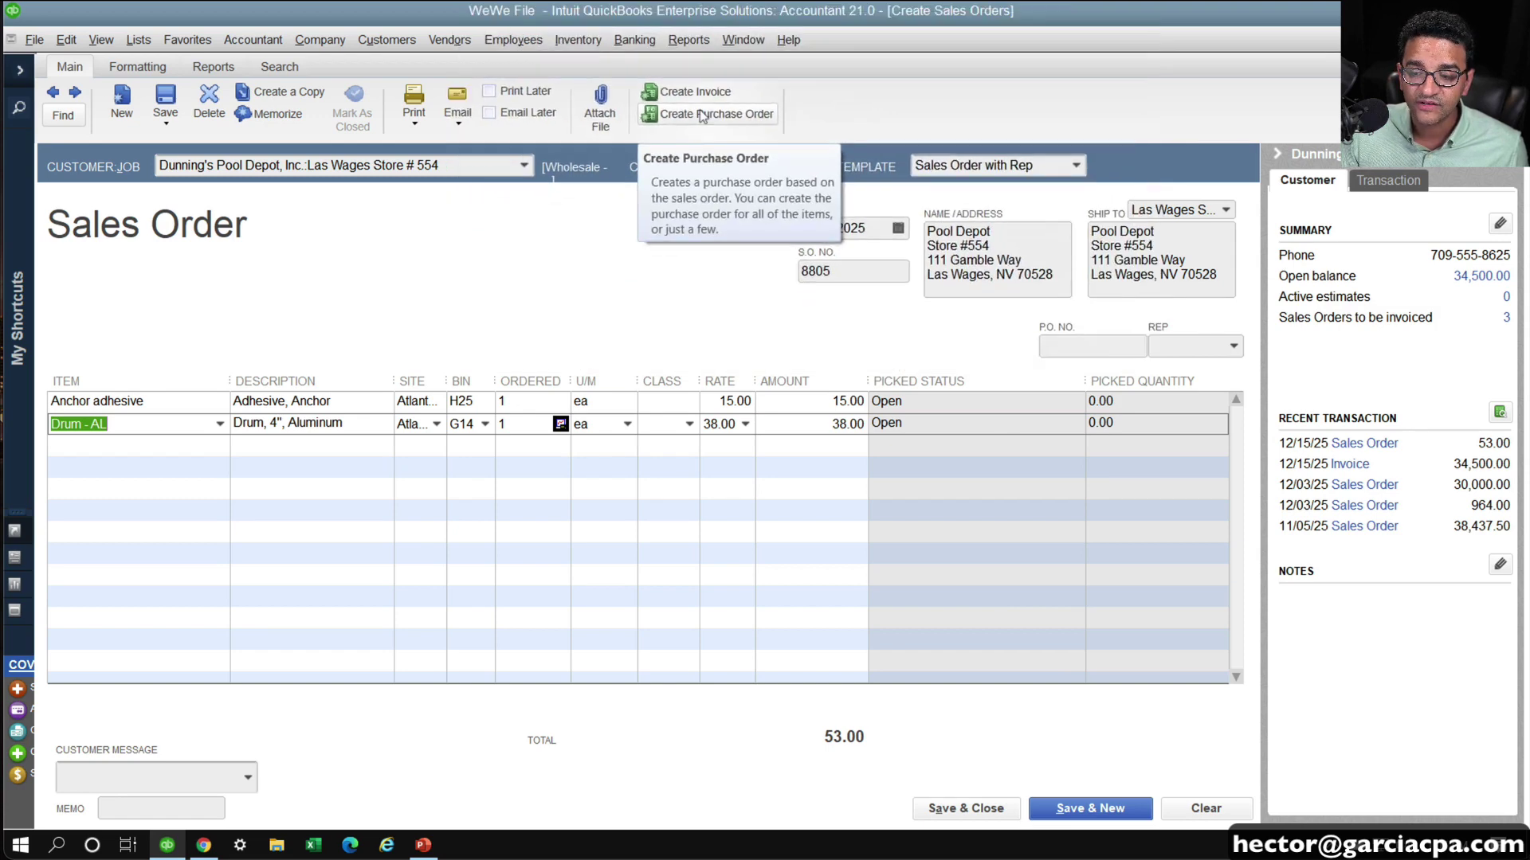
click(806, 274)
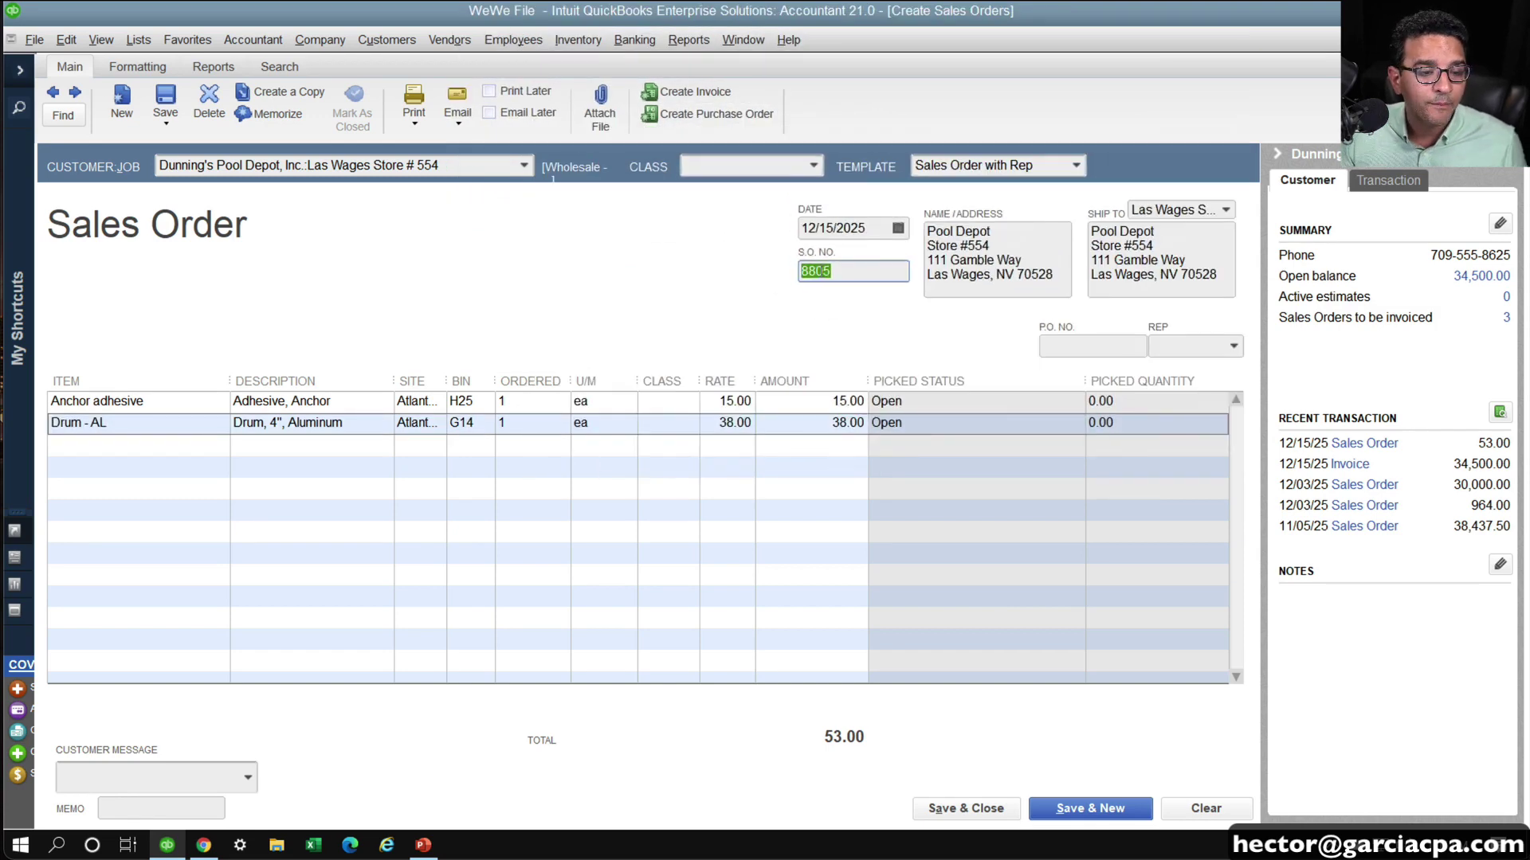
click(701, 115)
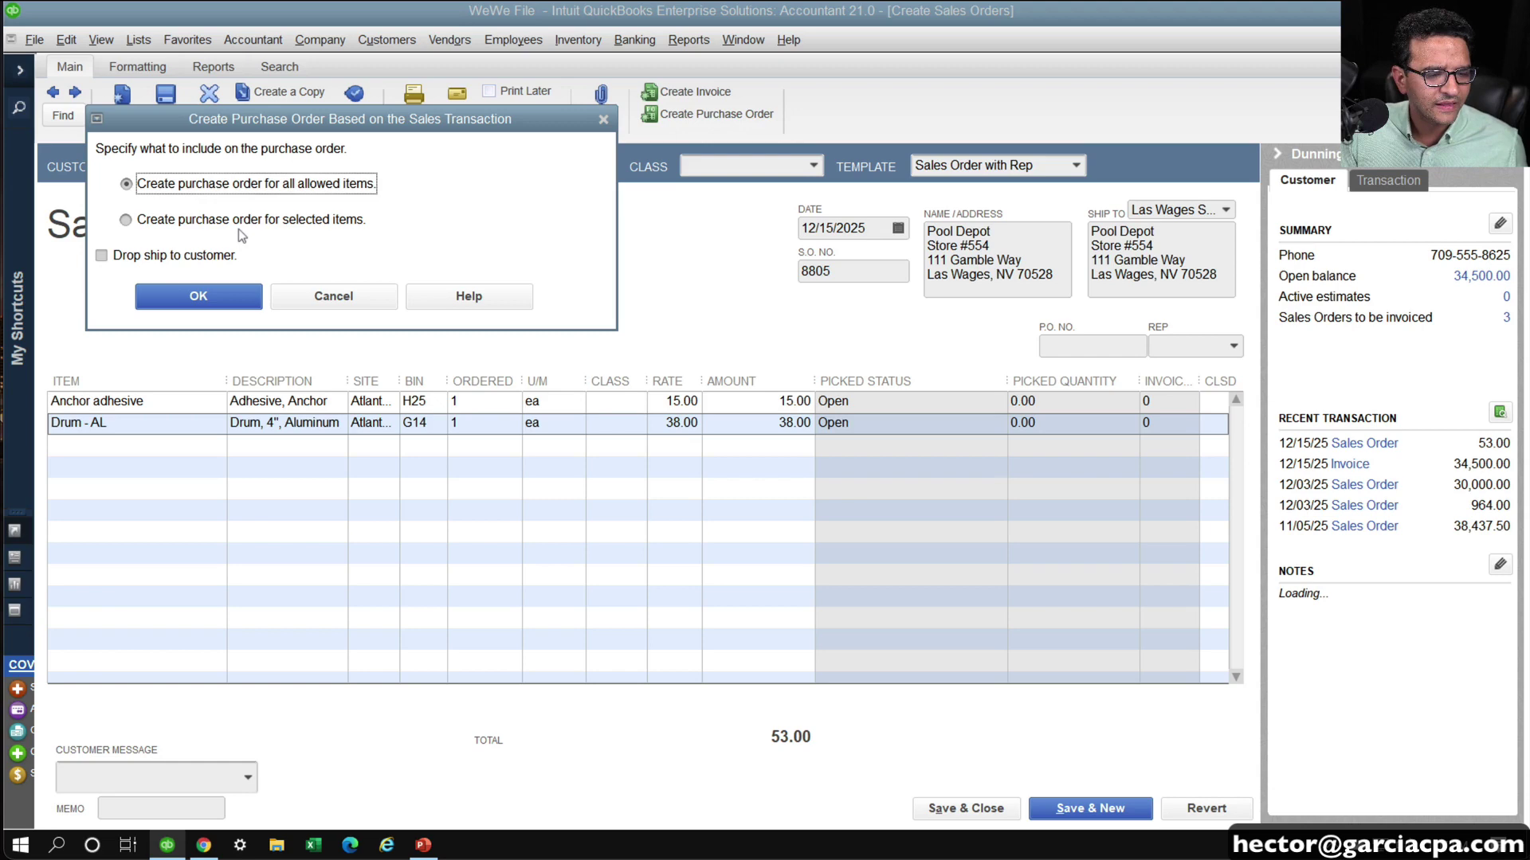
Draft PO 44 for all allowed items from Caylor's Hardware & Adhesives, widening the Item column
click(198, 296)
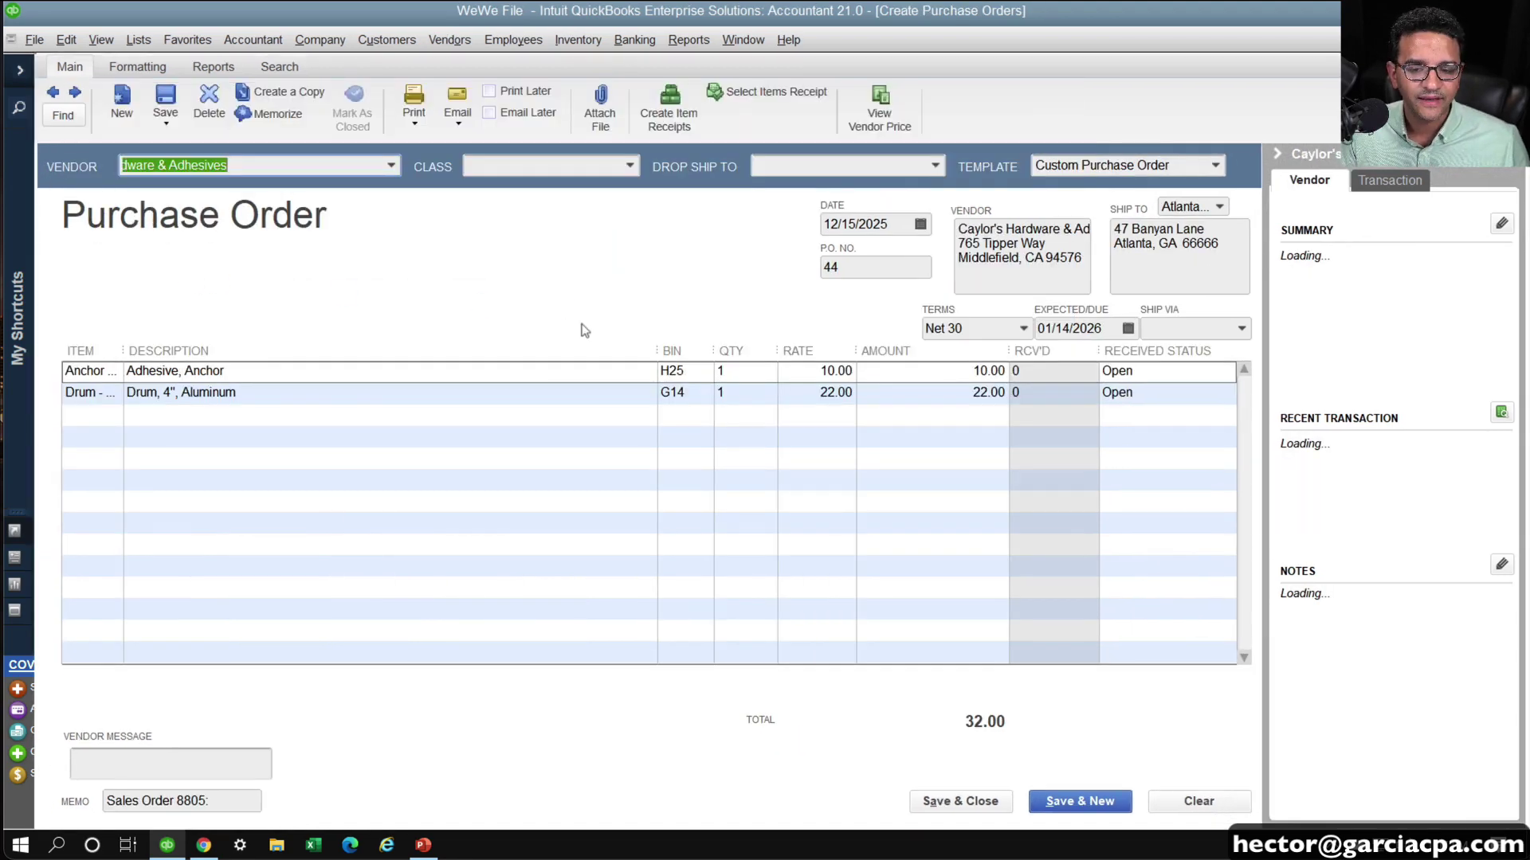
click(392, 167)
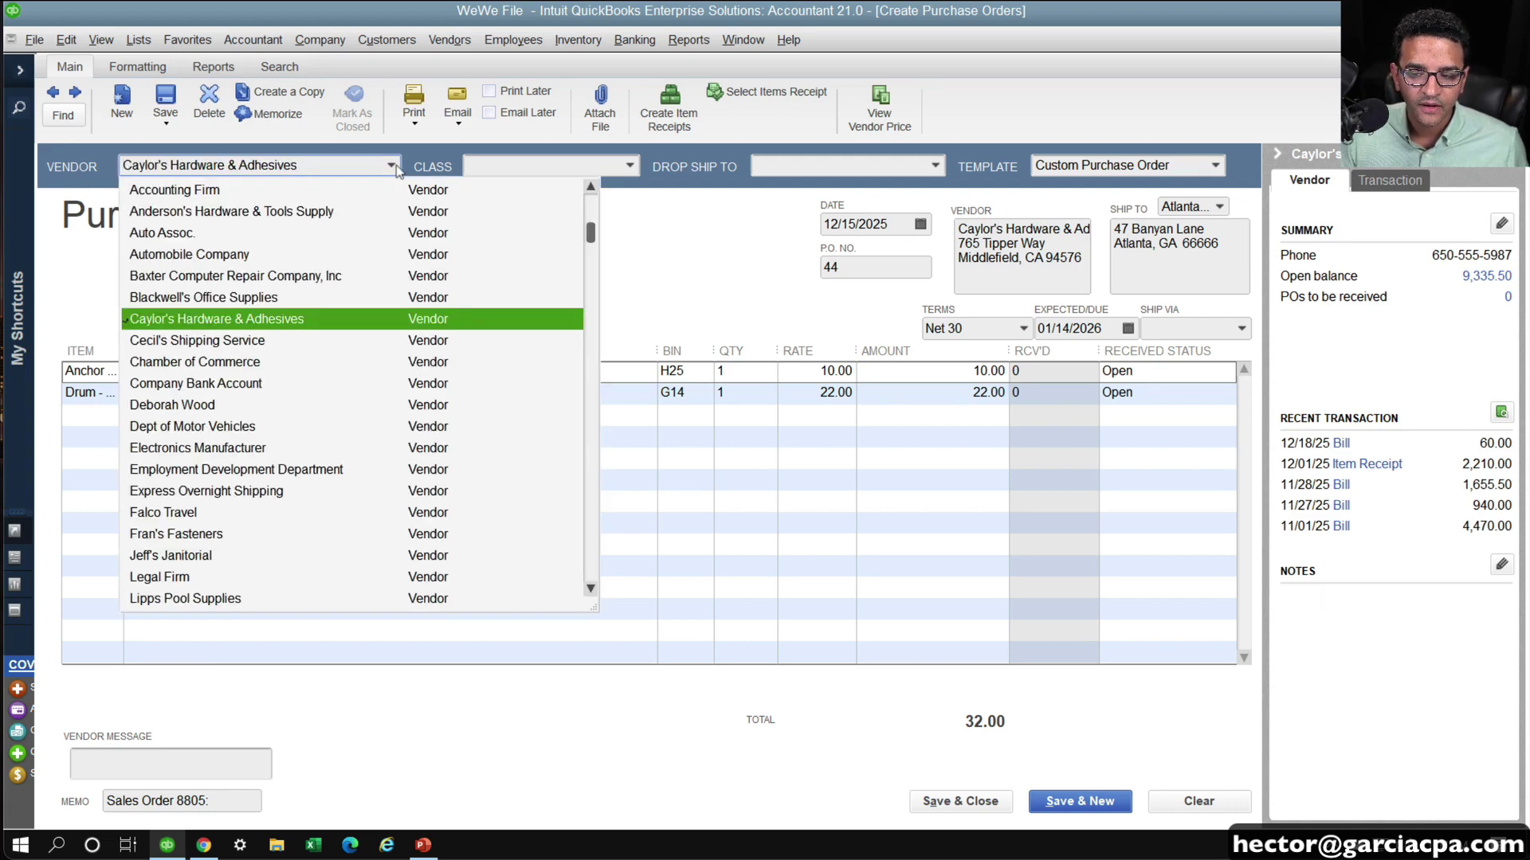
click(395, 165)
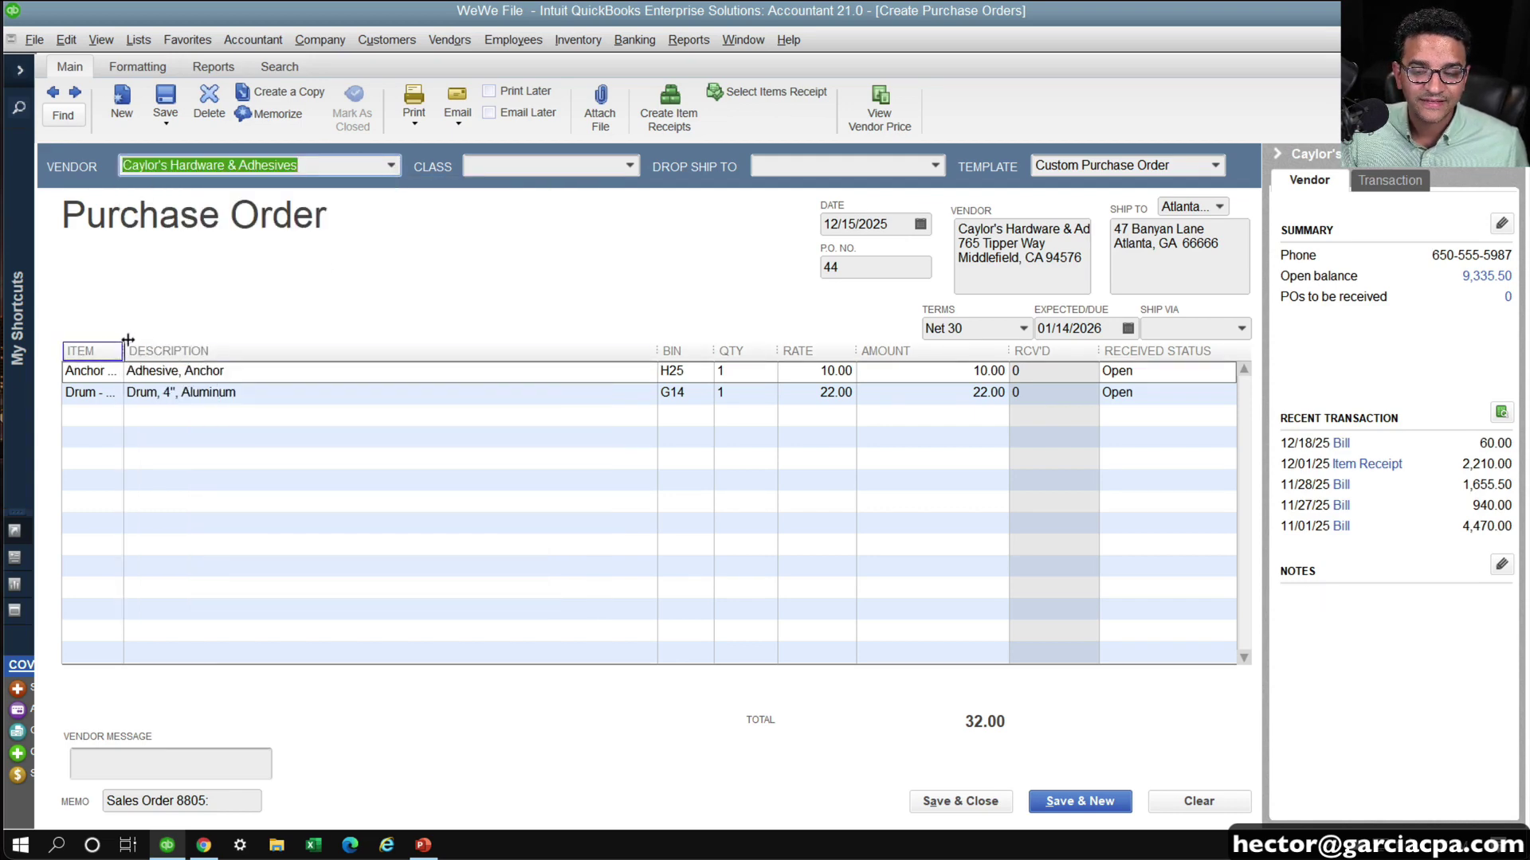
drag(128, 340, 229, 344)
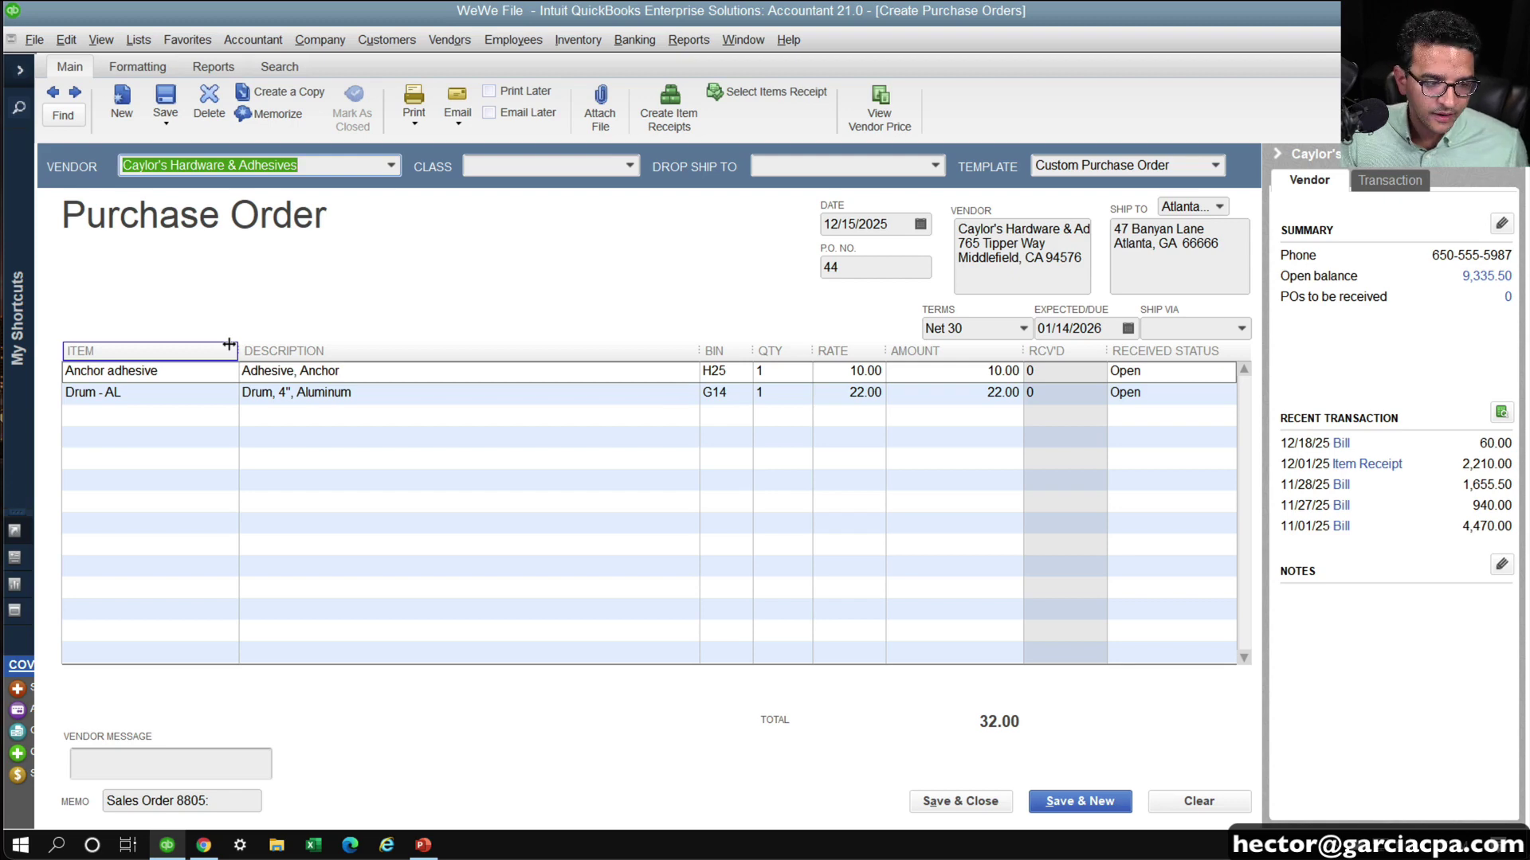
Open Customize Data Layout for the Custom Purchase Order template's column settings
click(150, 72)
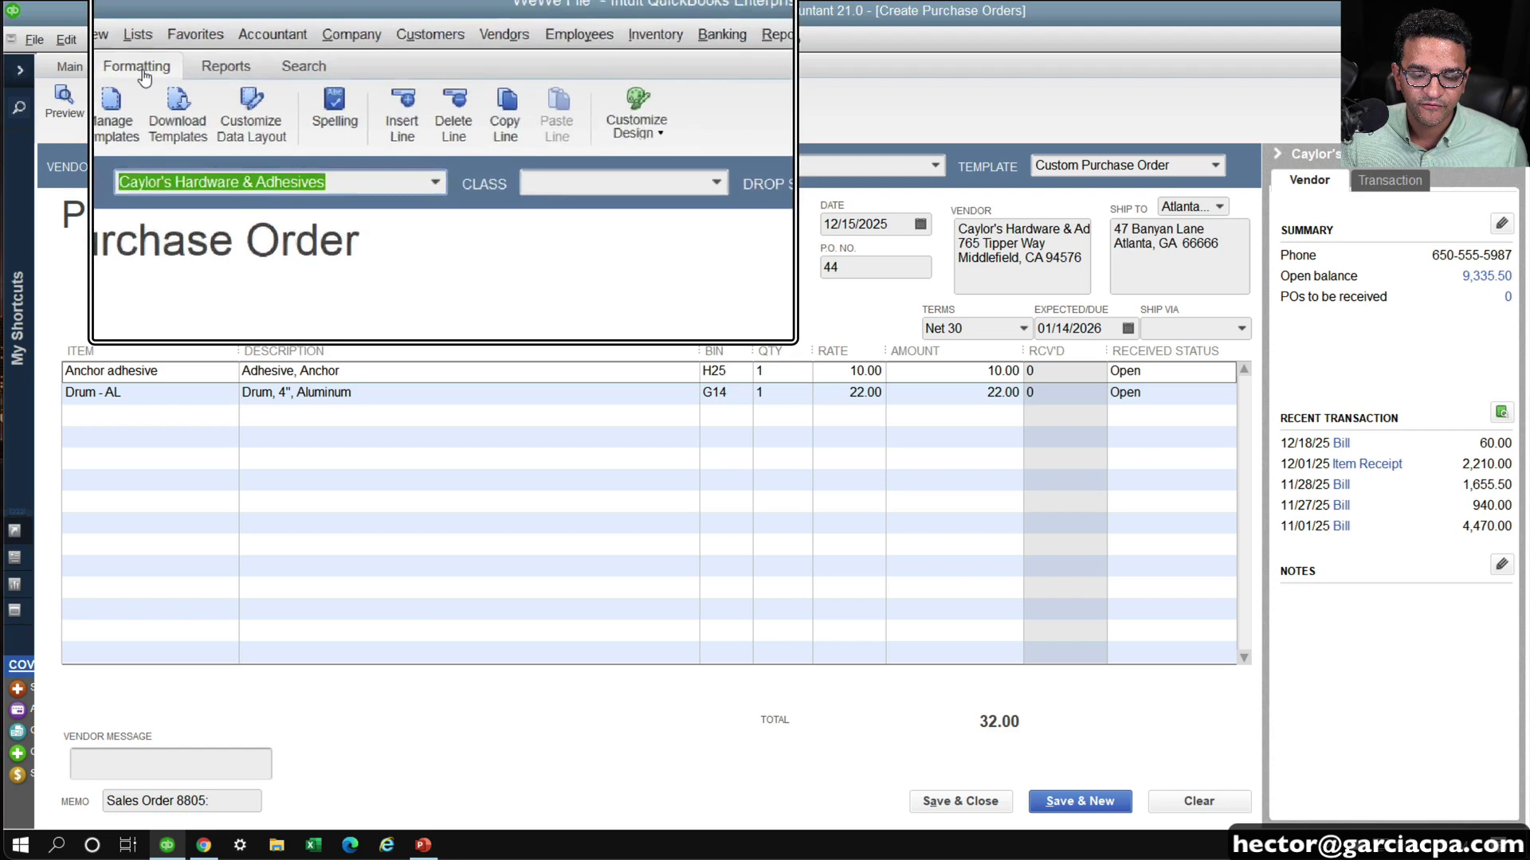
click(255, 120)
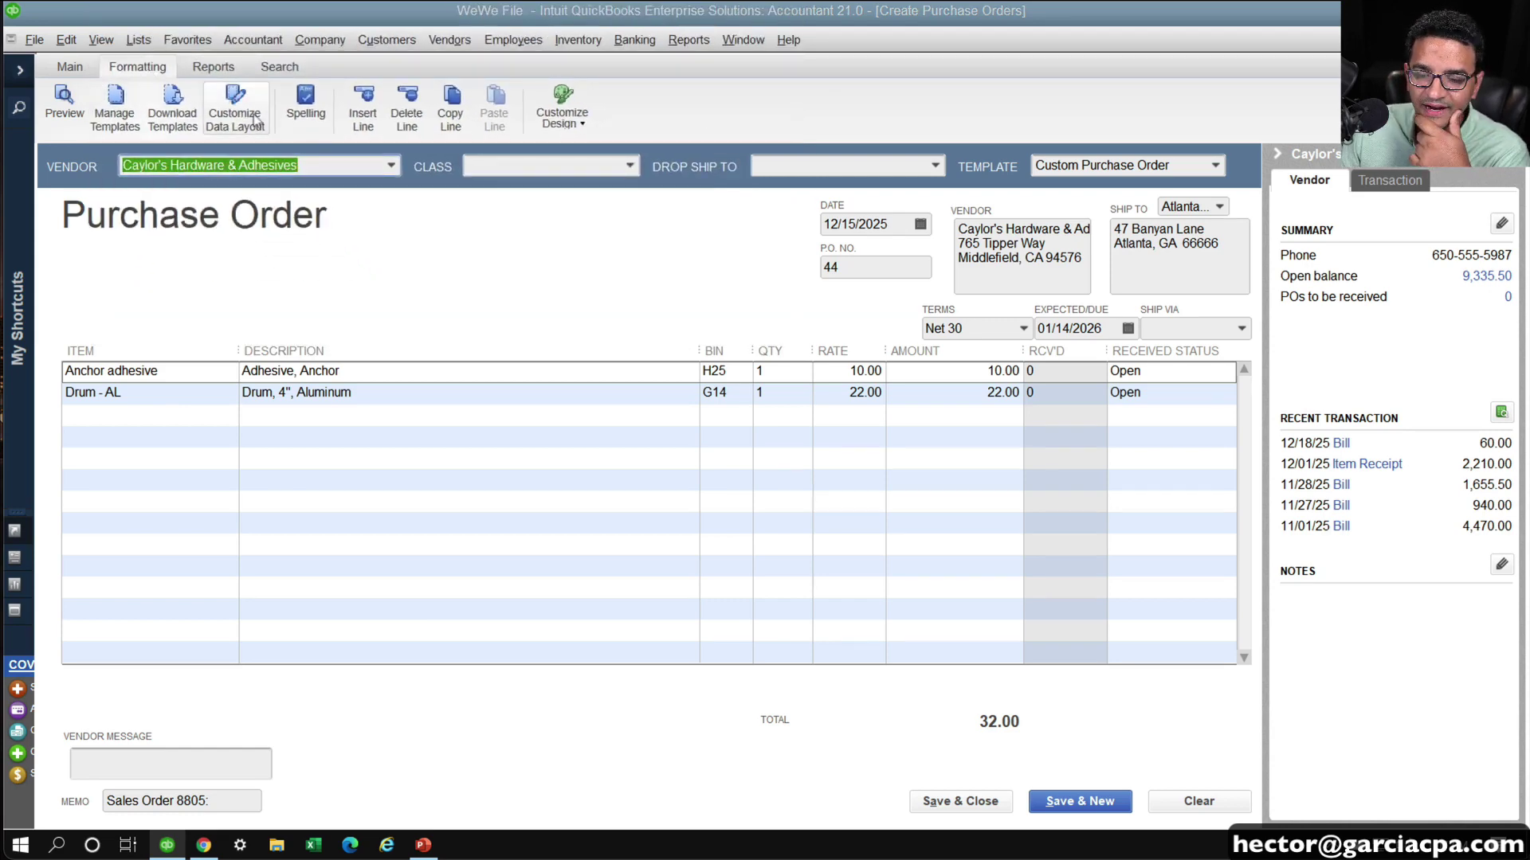
click(408, 175)
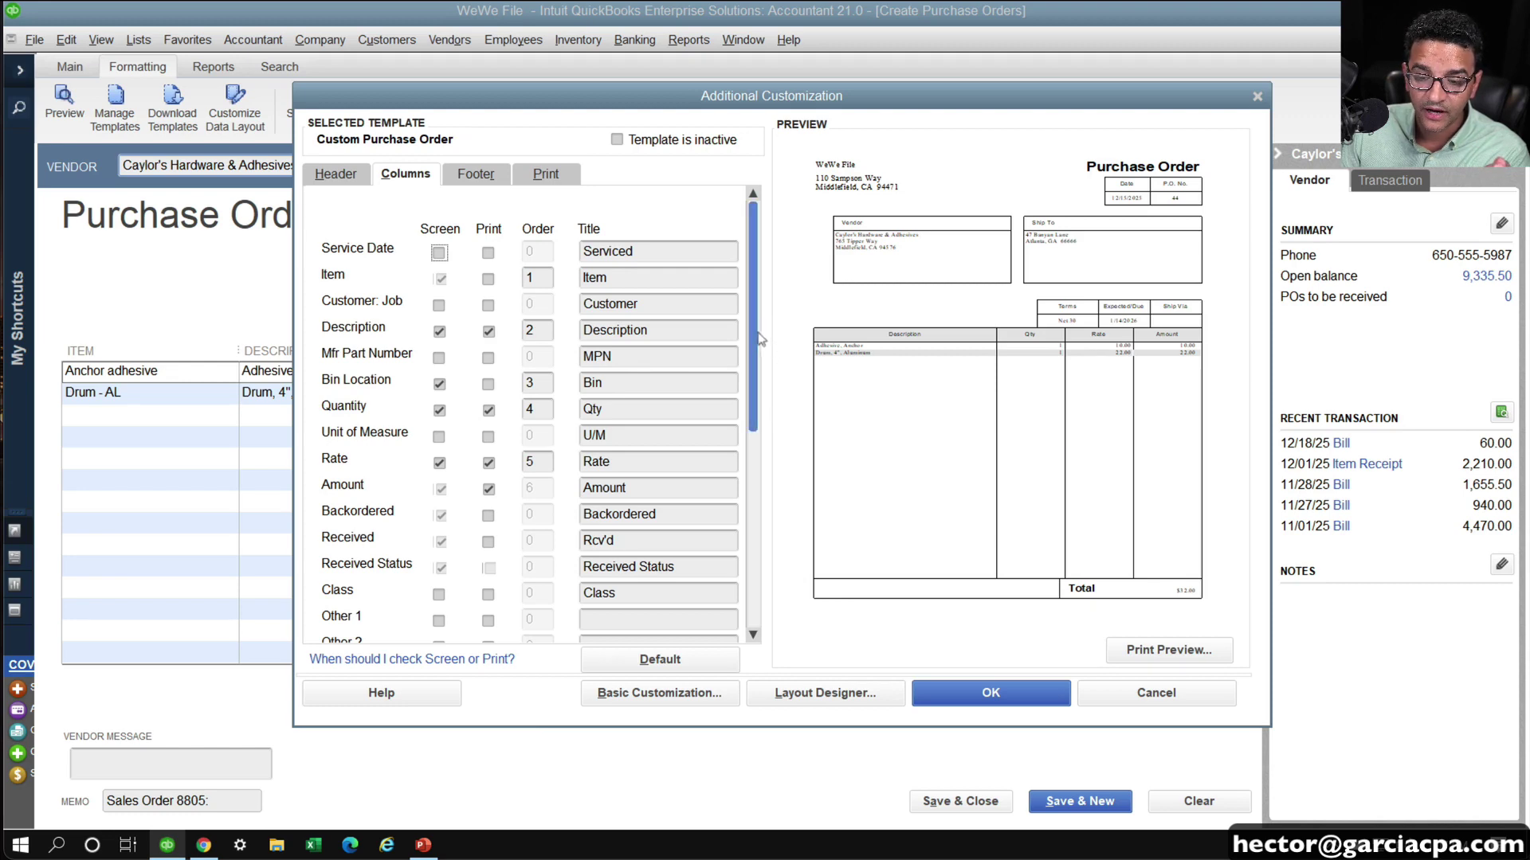
drag(757, 341, 772, 572)
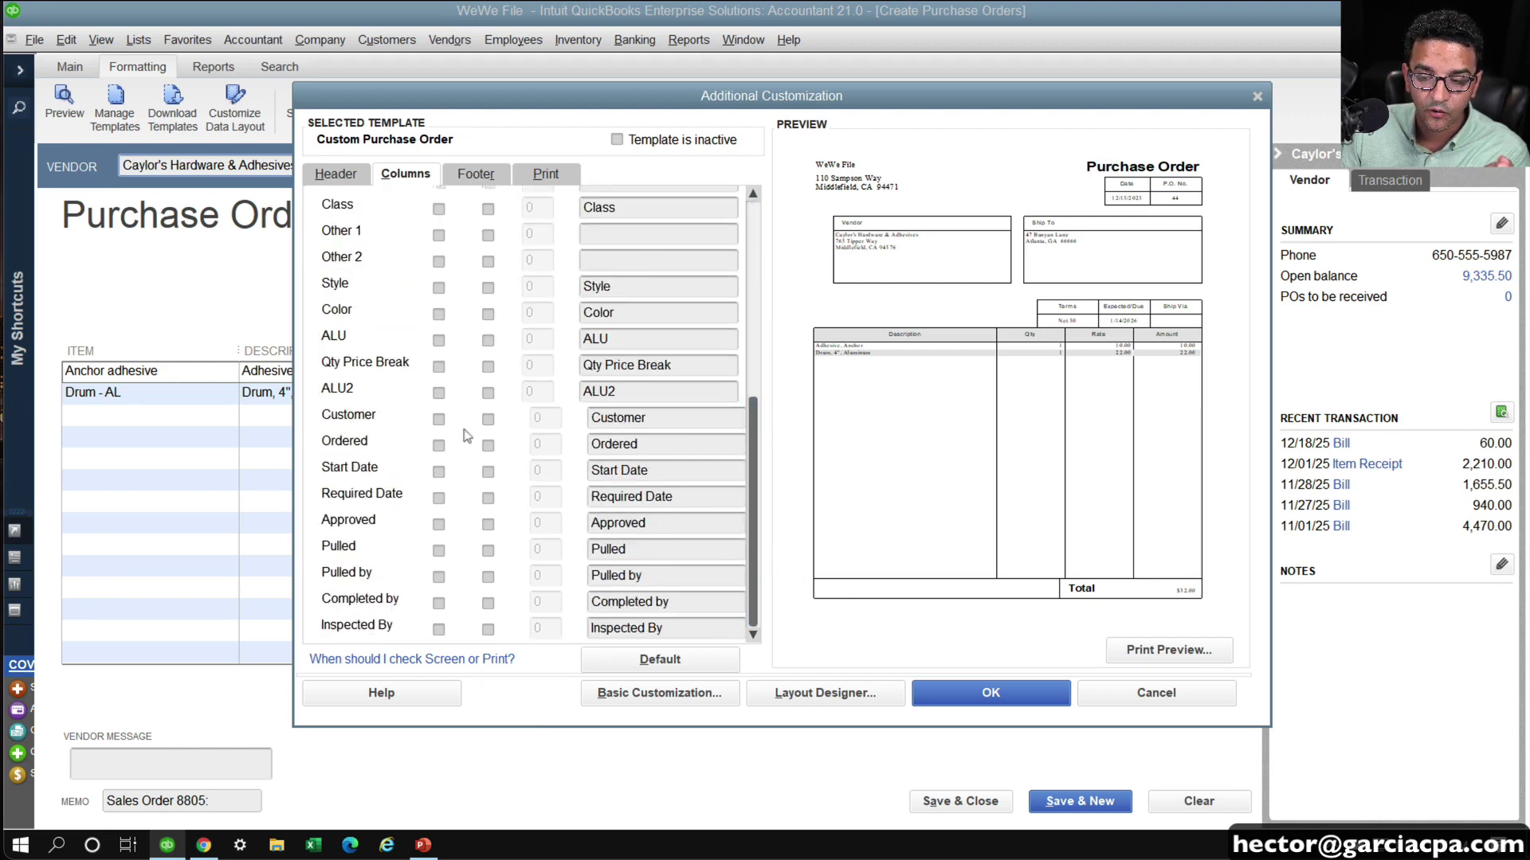
click(439, 419)
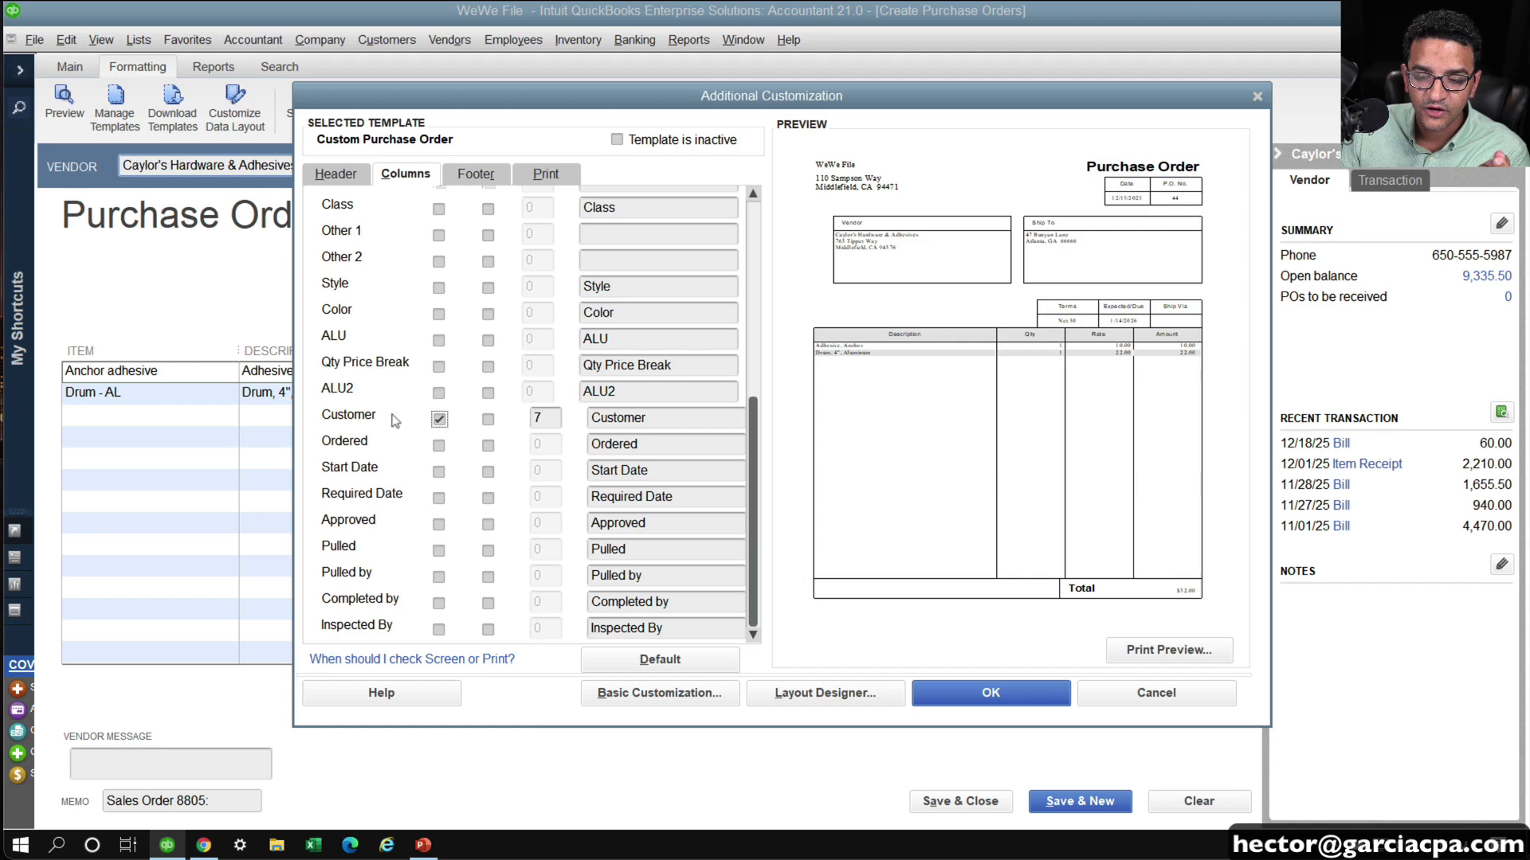
click(1005, 695)
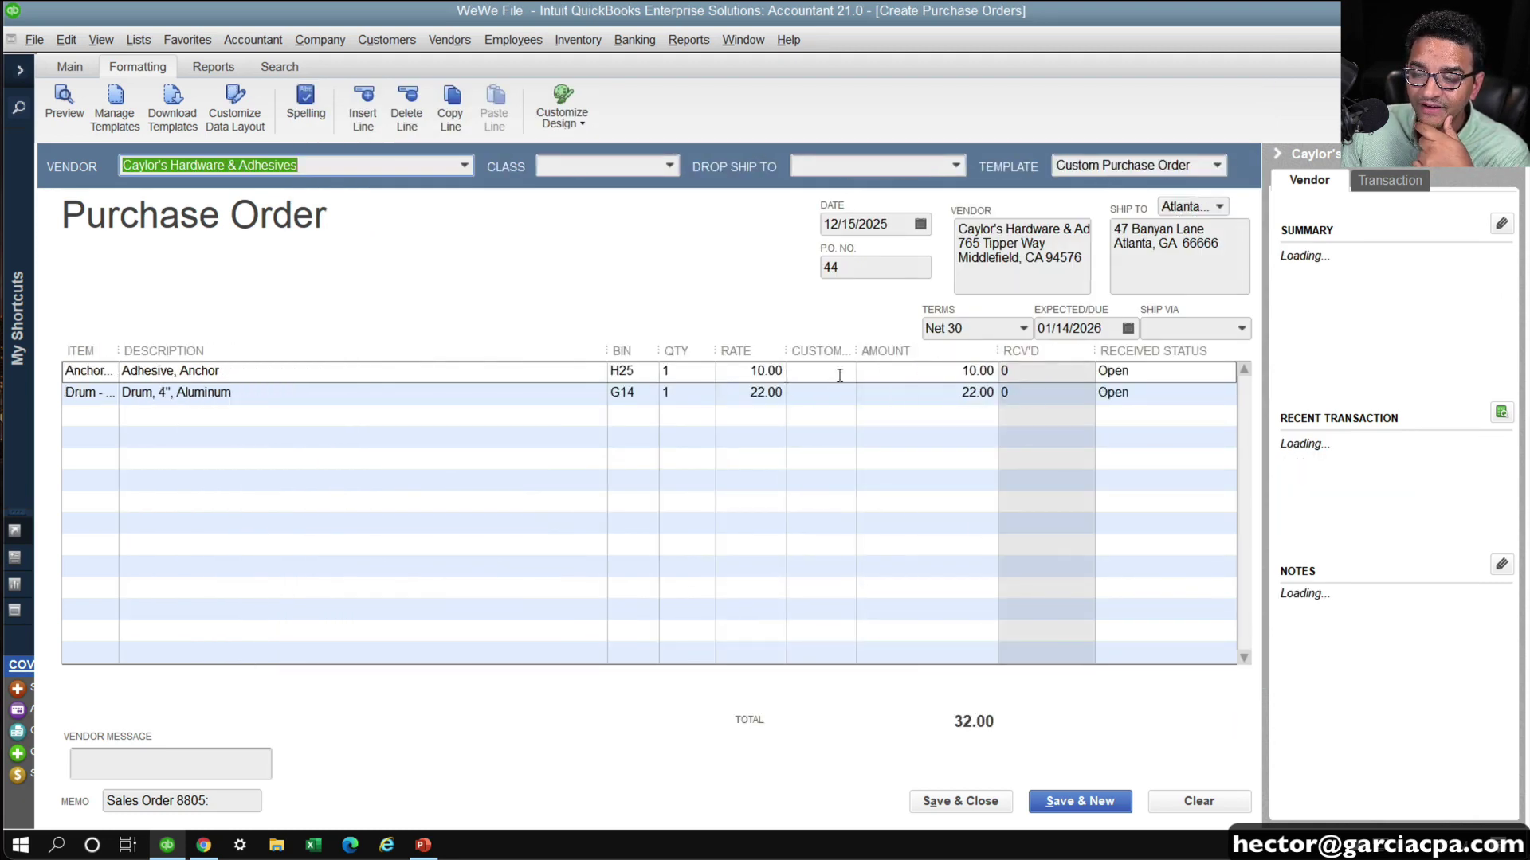
click(839, 375)
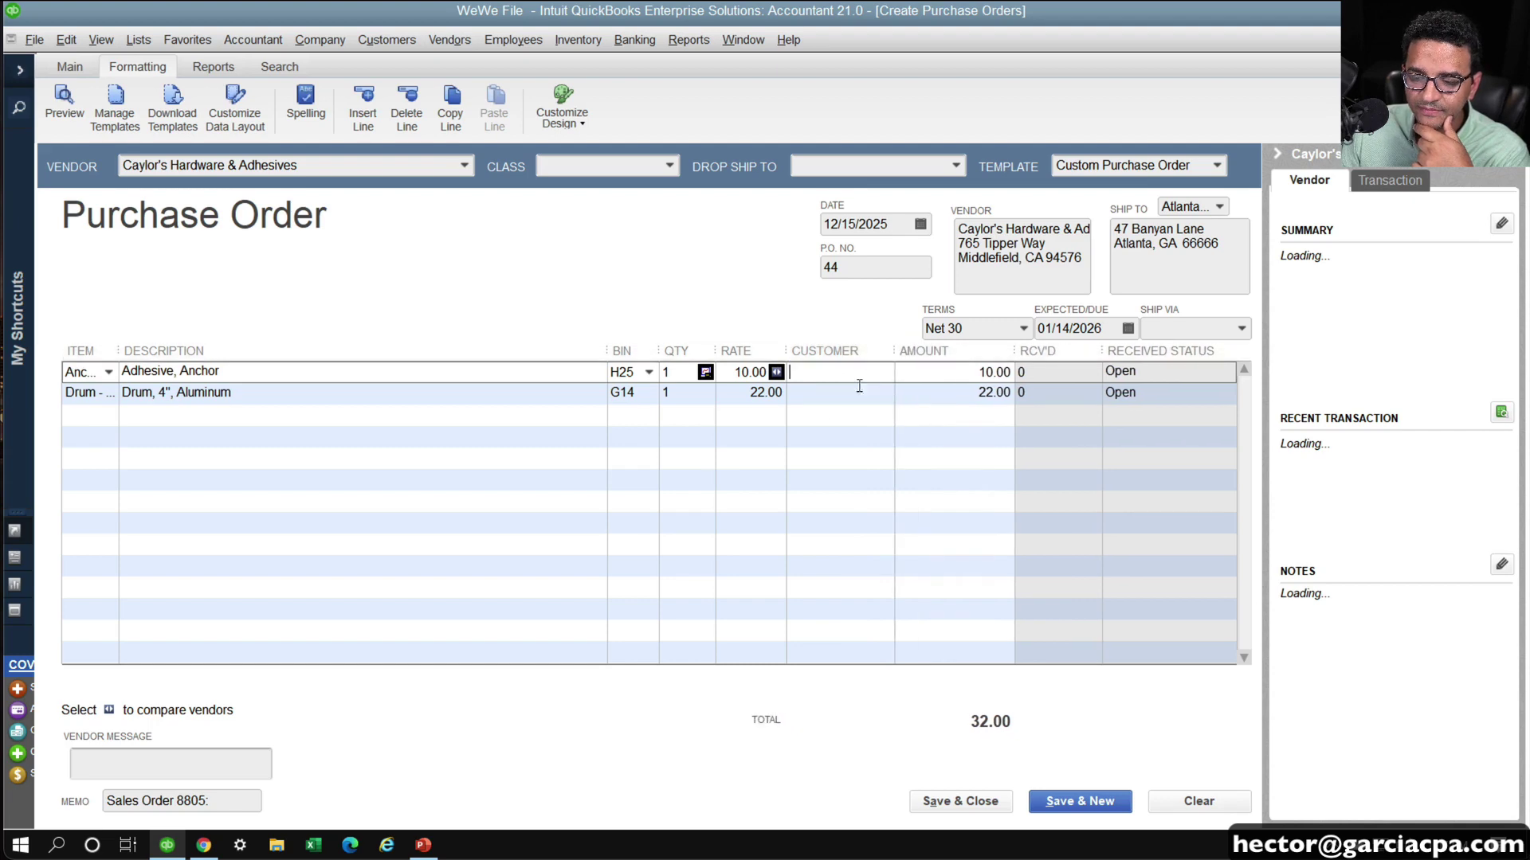
key(Down)
key(Down)
key(Up)
key(Up)
key(Down)
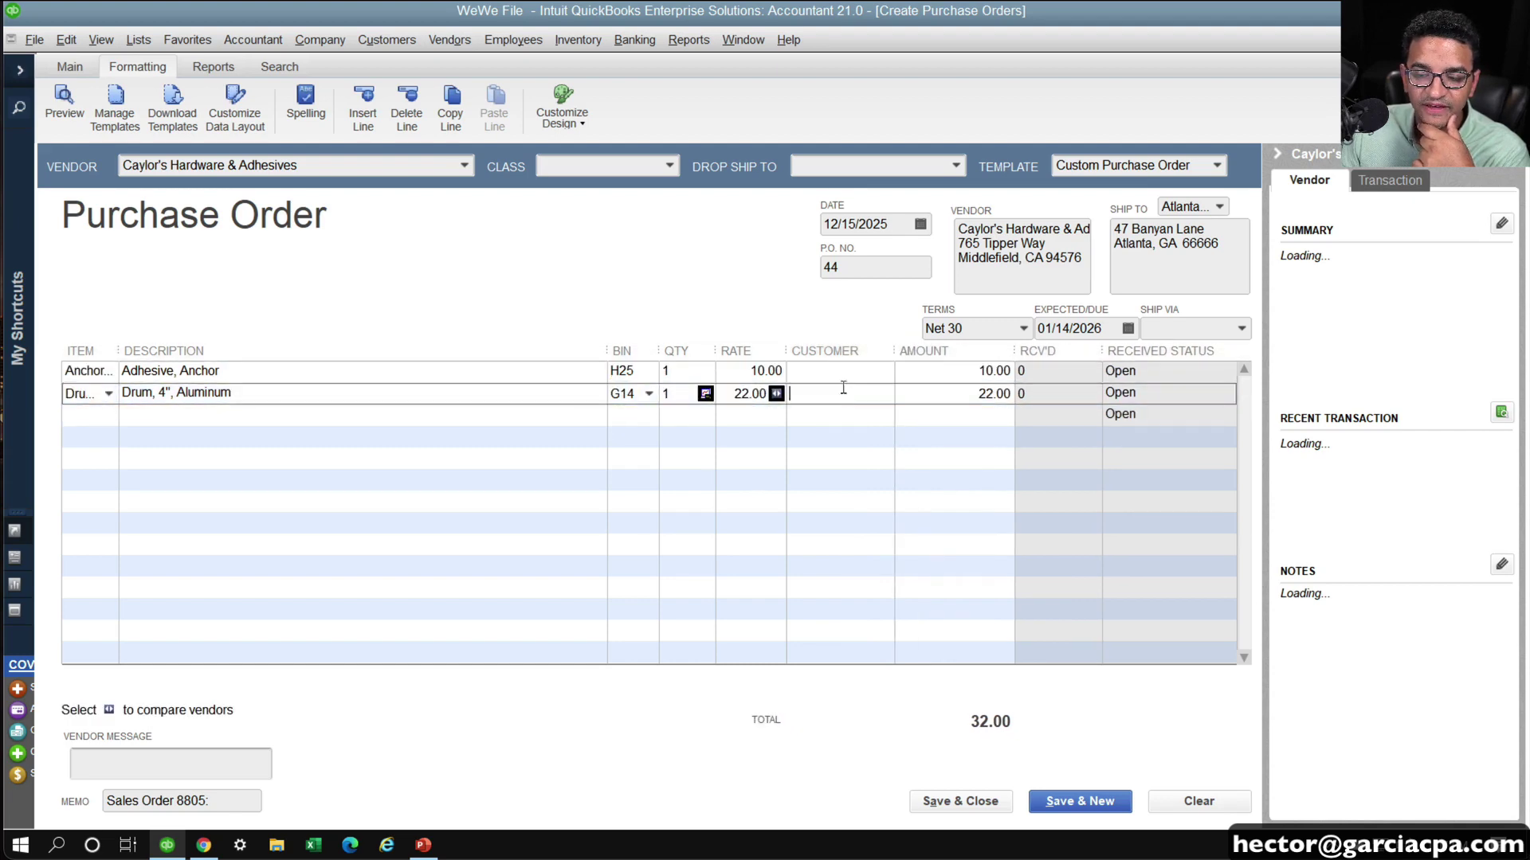
In the template's Columns settings, hide the custom Customer column and show Customer: Job on screen
click(238, 117)
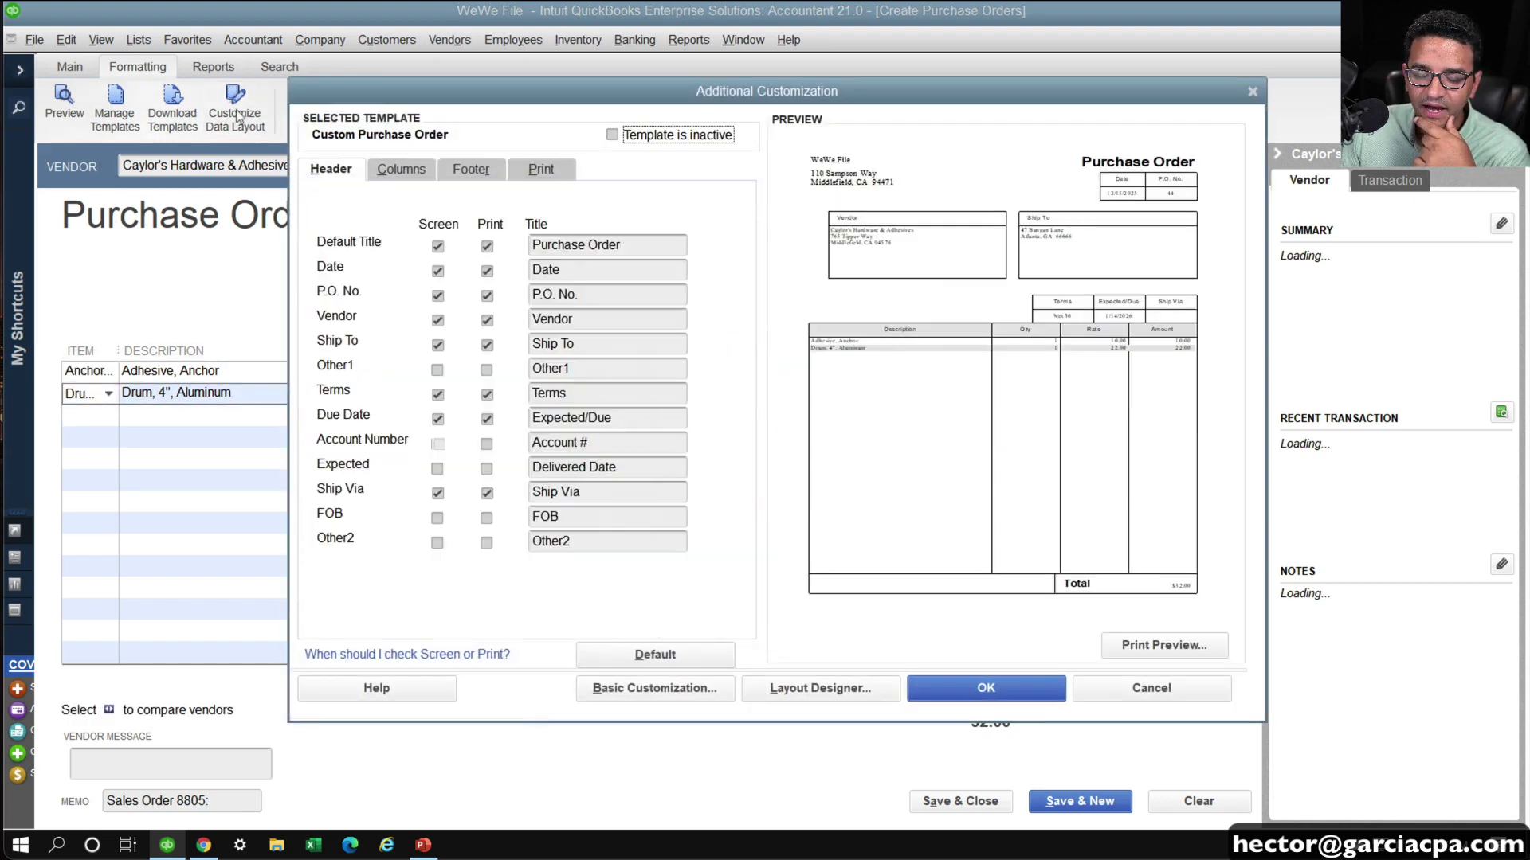
click(400, 181)
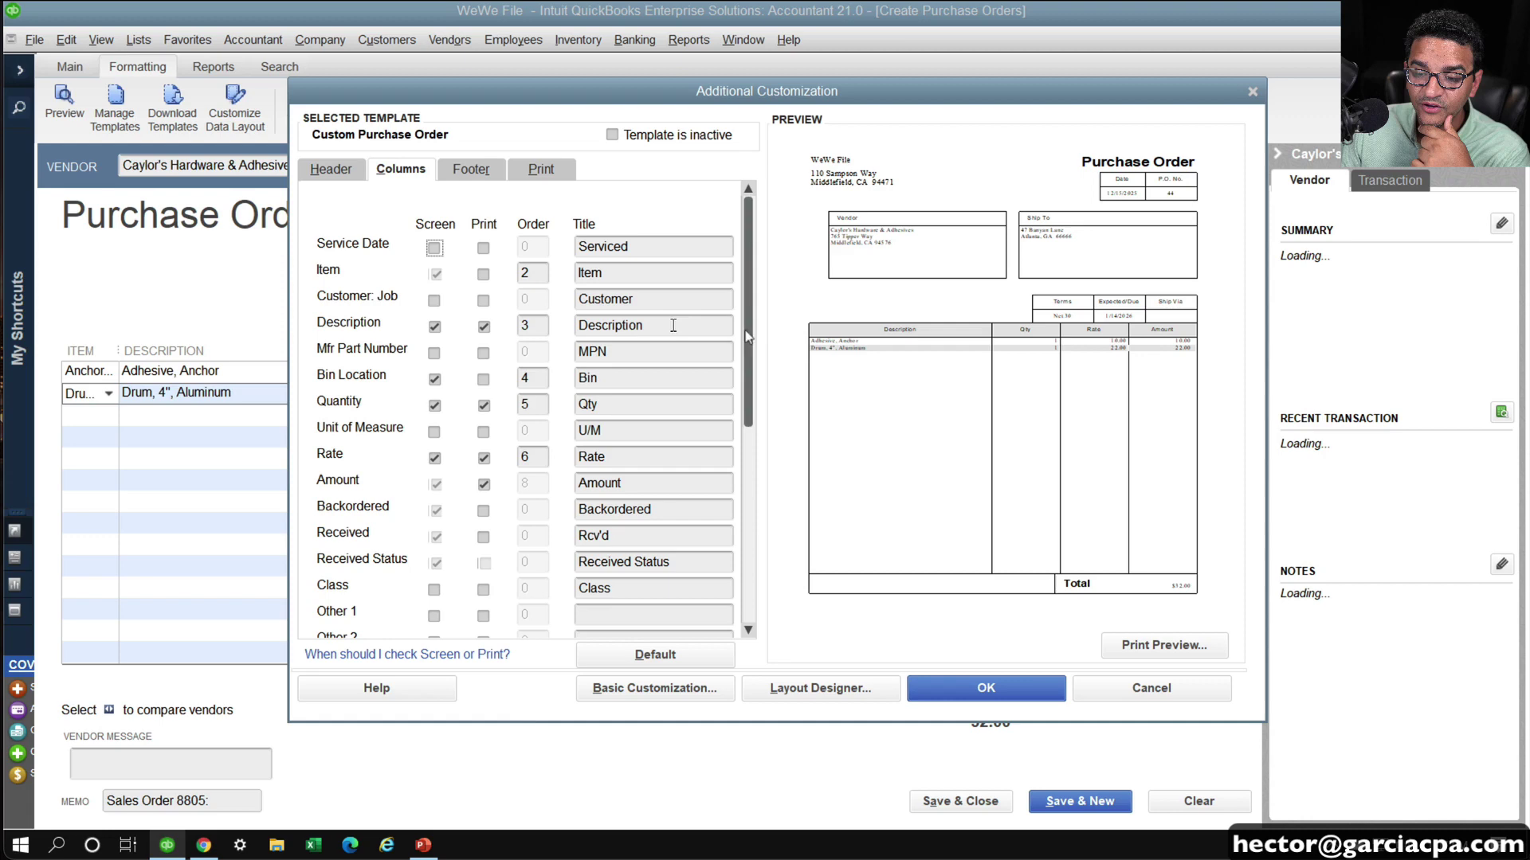
scroll(696, 548, down, 5)
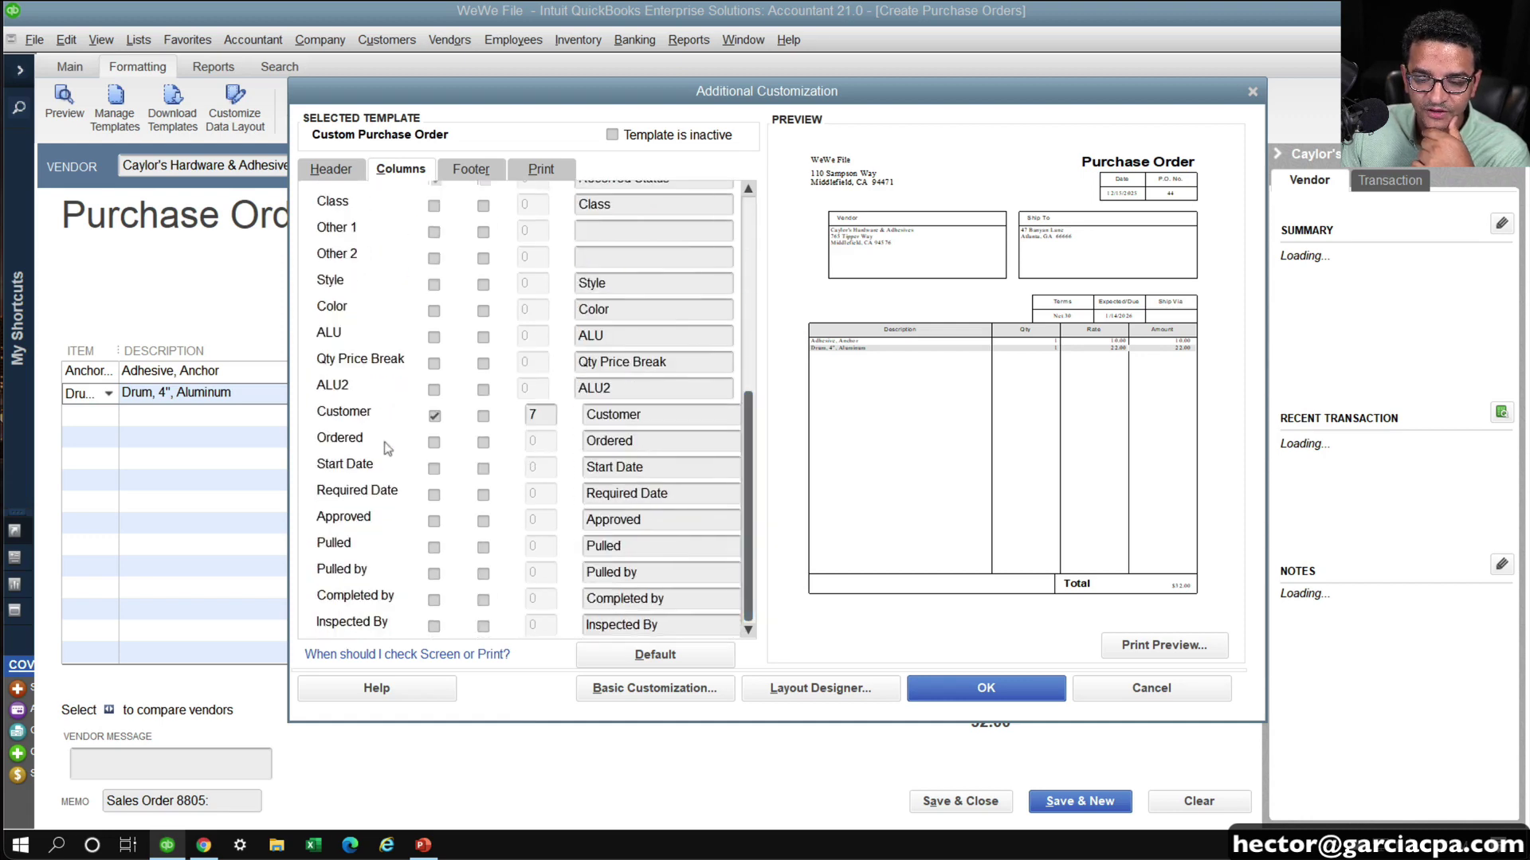
click(434, 416)
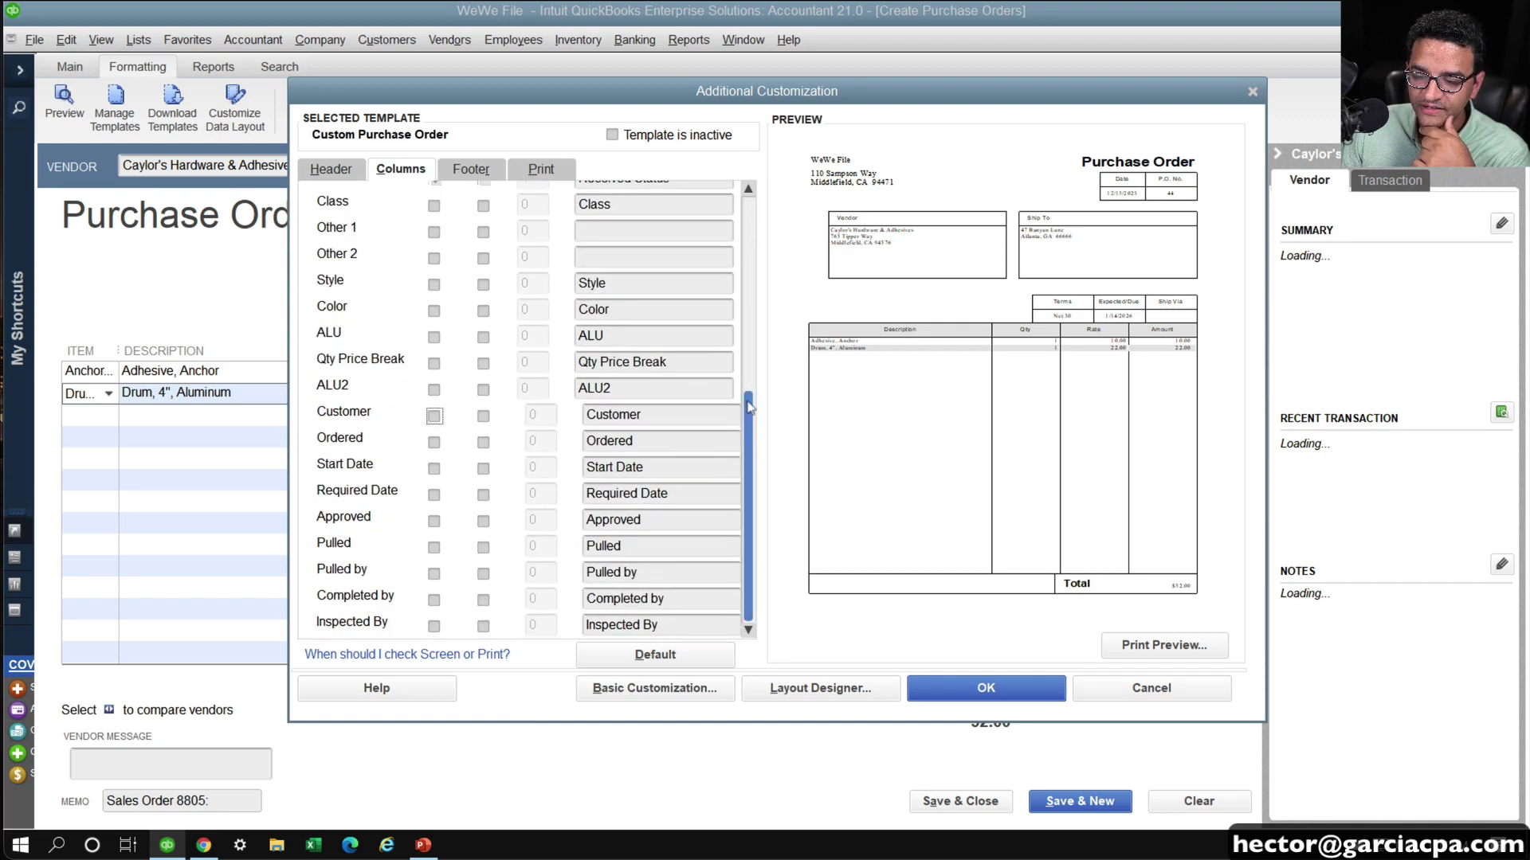
scroll(749, 446, up, 5)
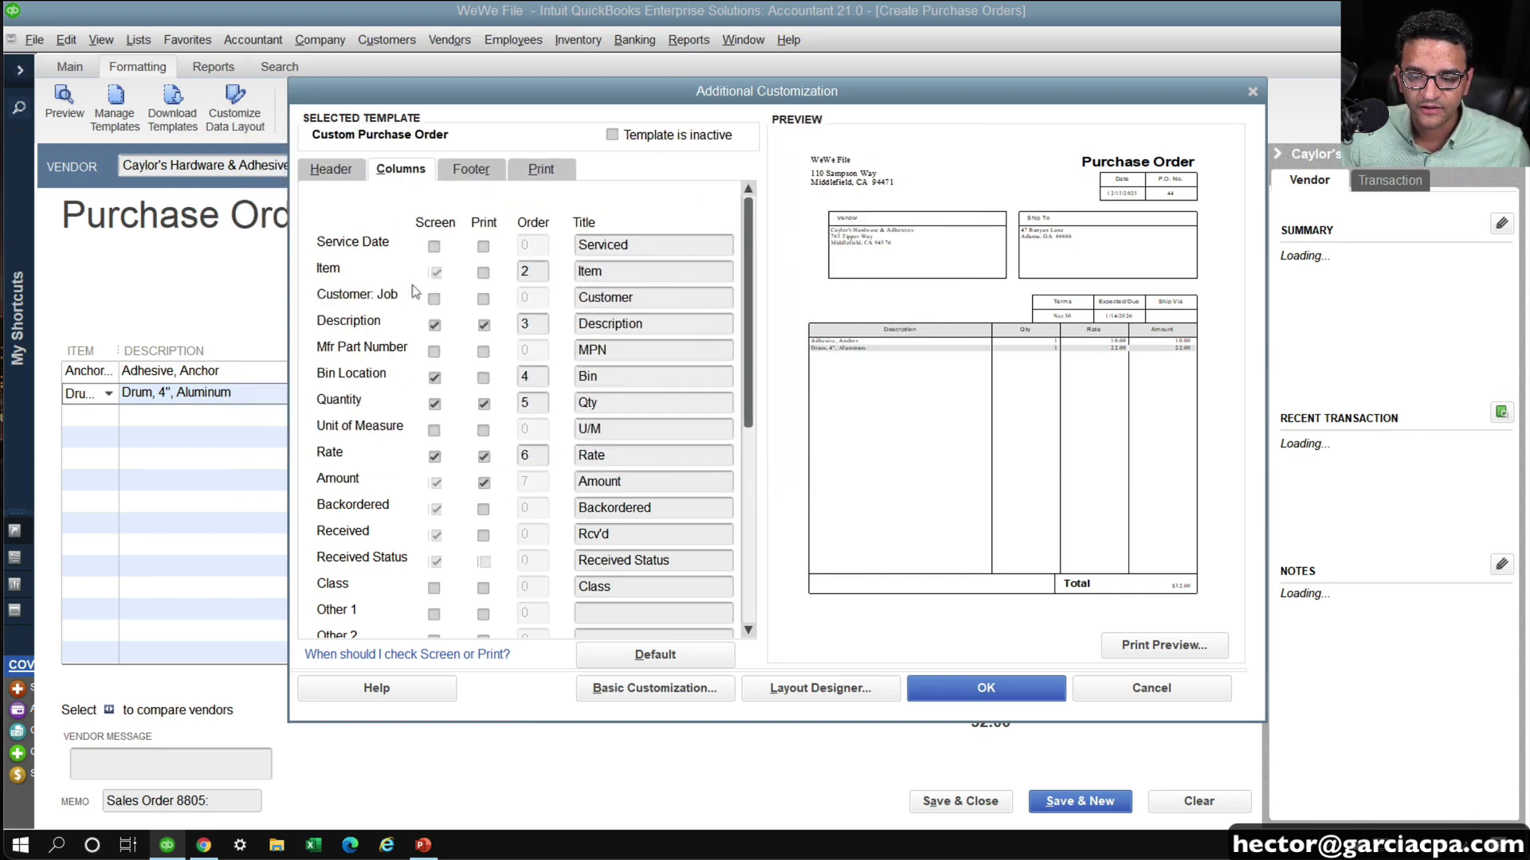
click(433, 299)
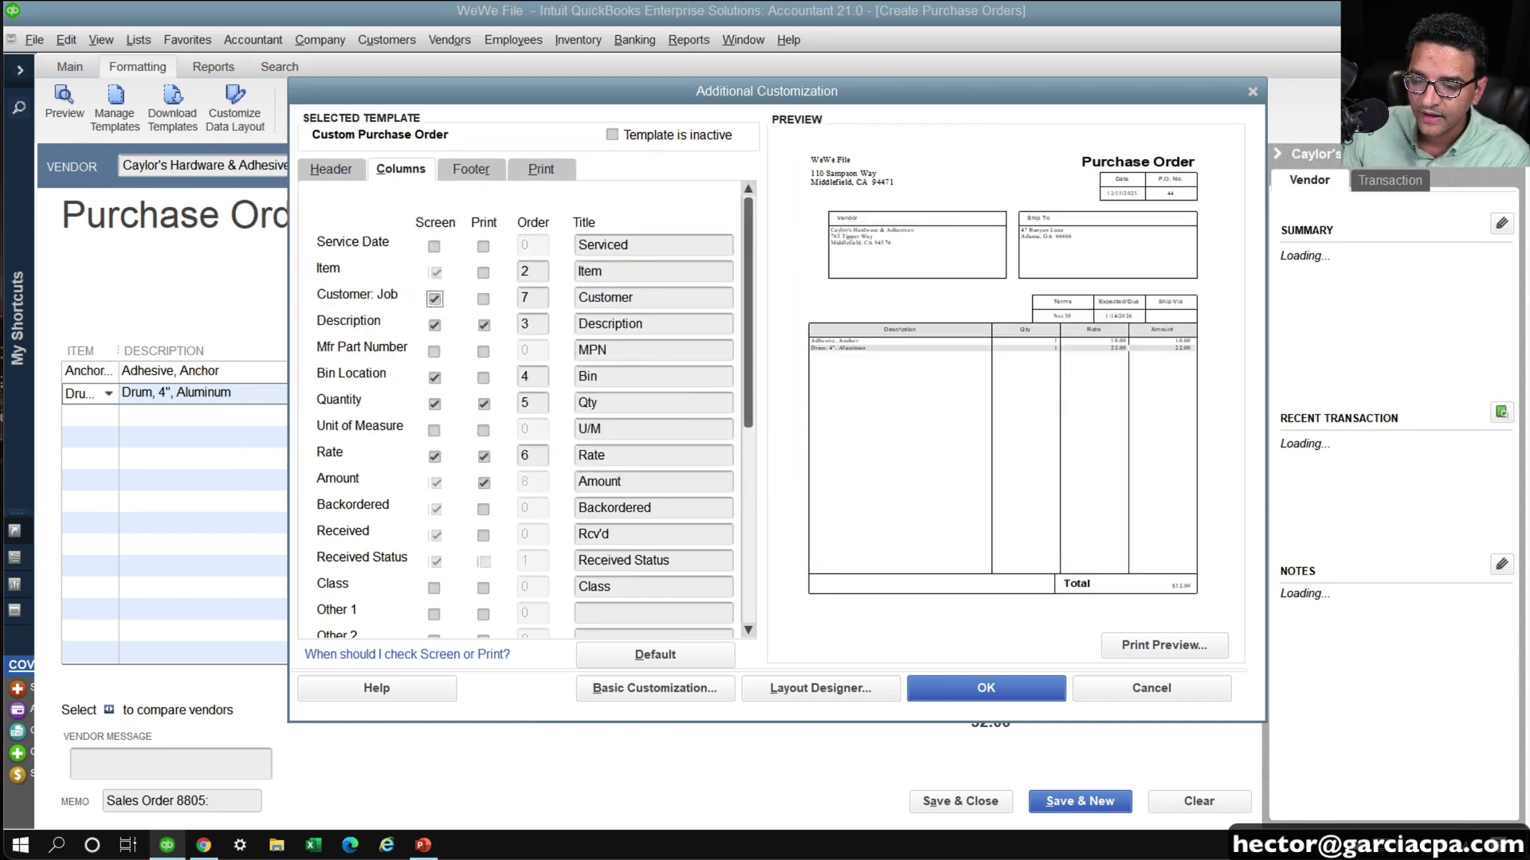
click(1009, 685)
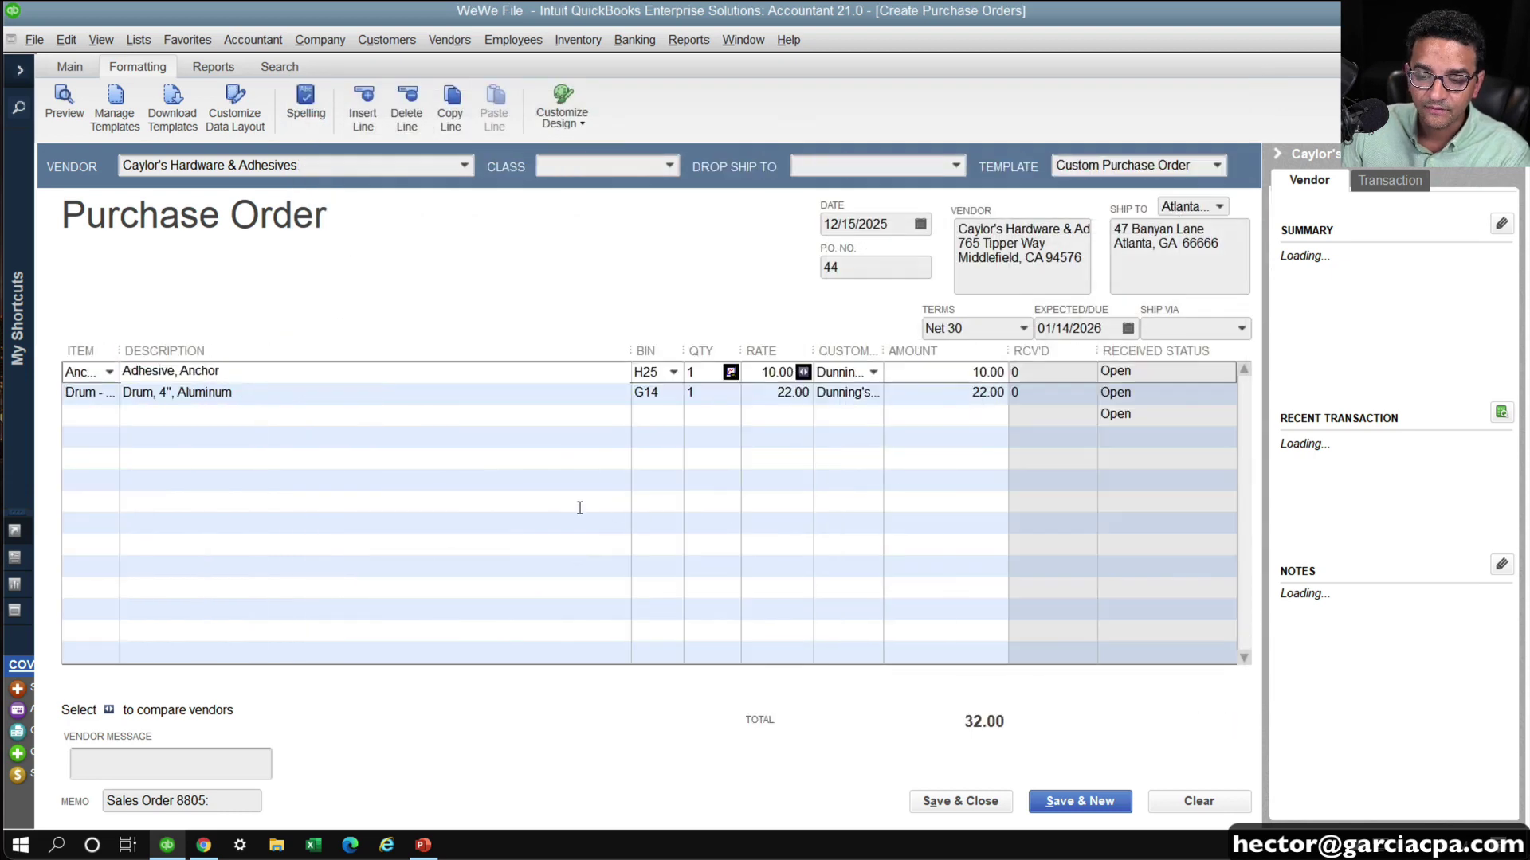
Narrow Description and widen the Item and Customer columns so full names show
drag(630, 349, 416, 348)
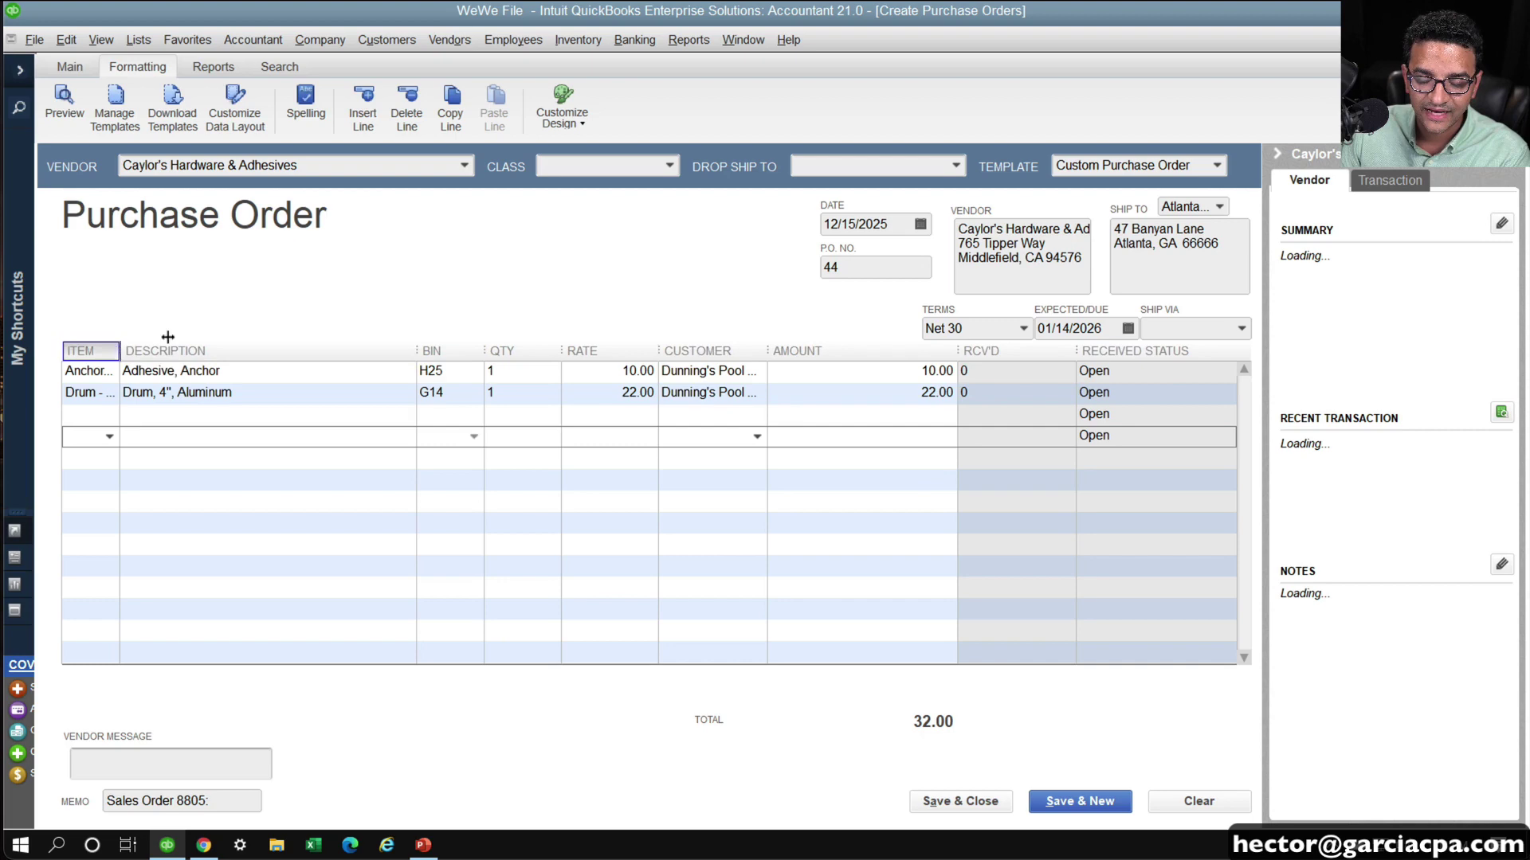
drag(120, 351, 279, 350)
click(134, 391)
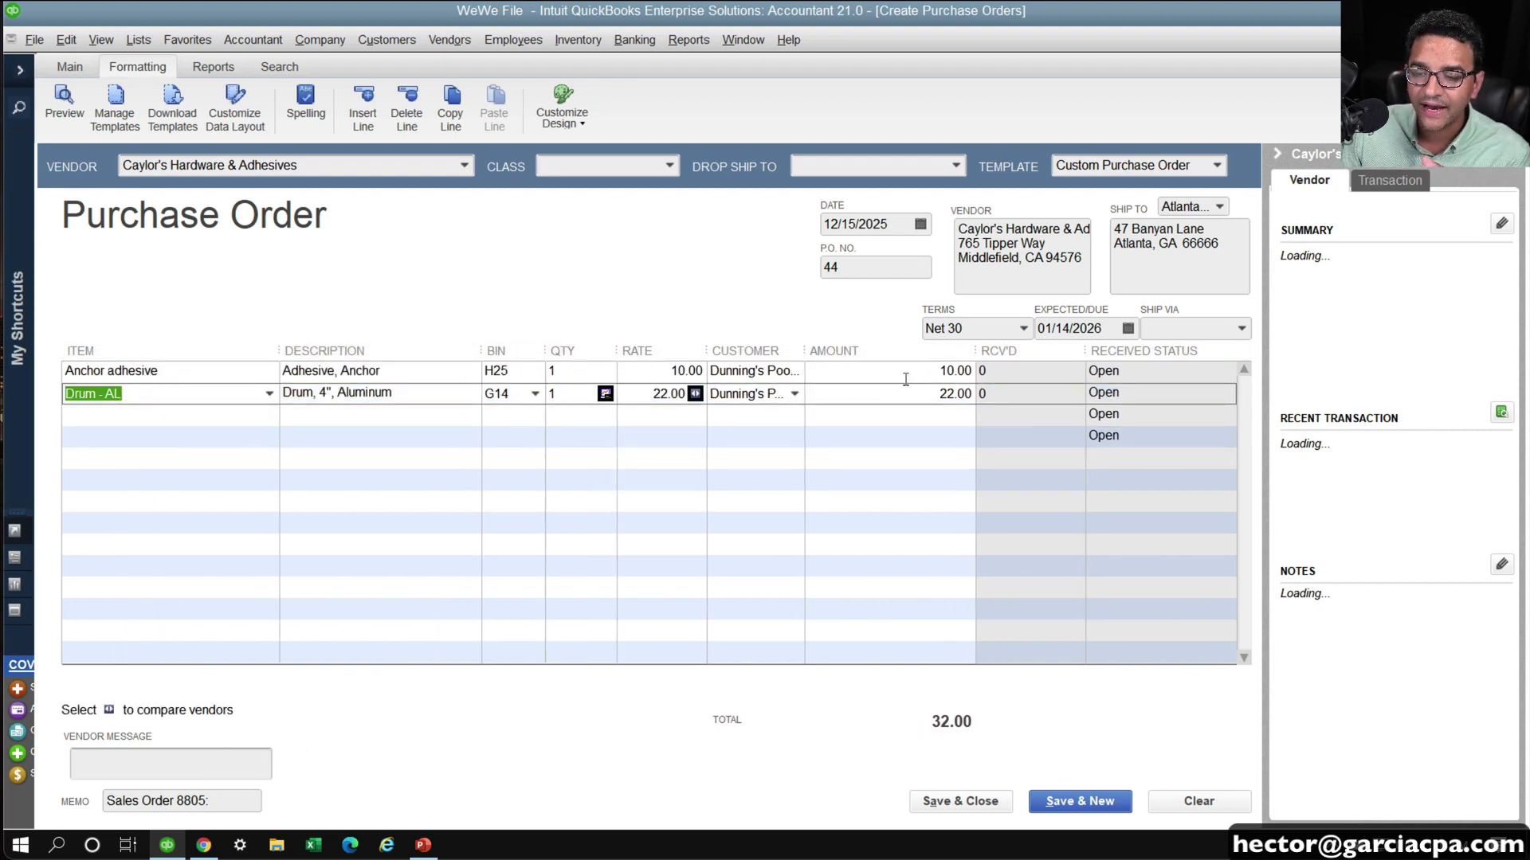
drag(805, 350, 928, 350)
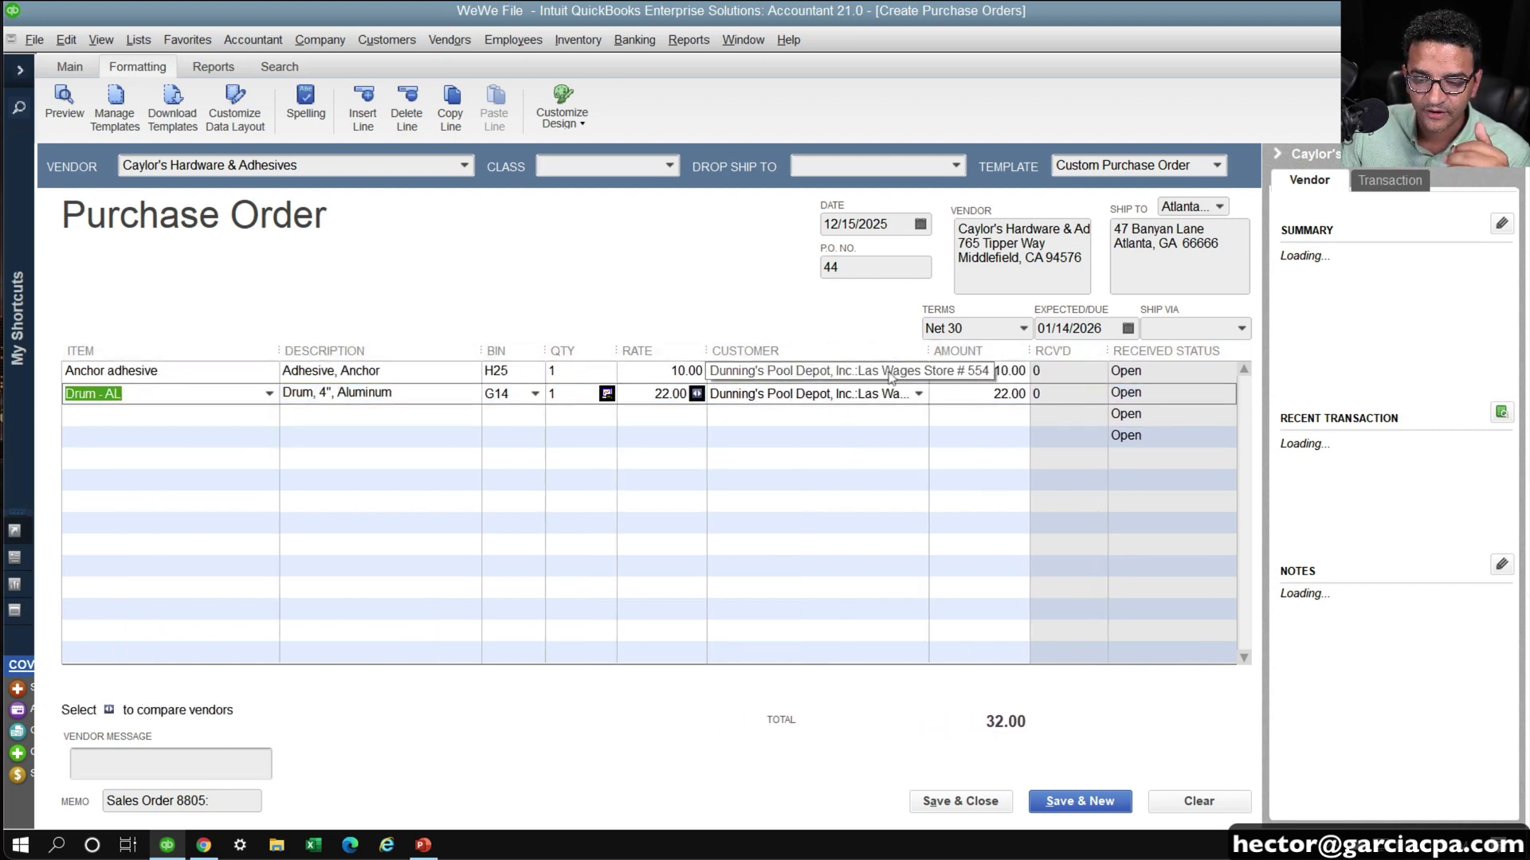
click(873, 394)
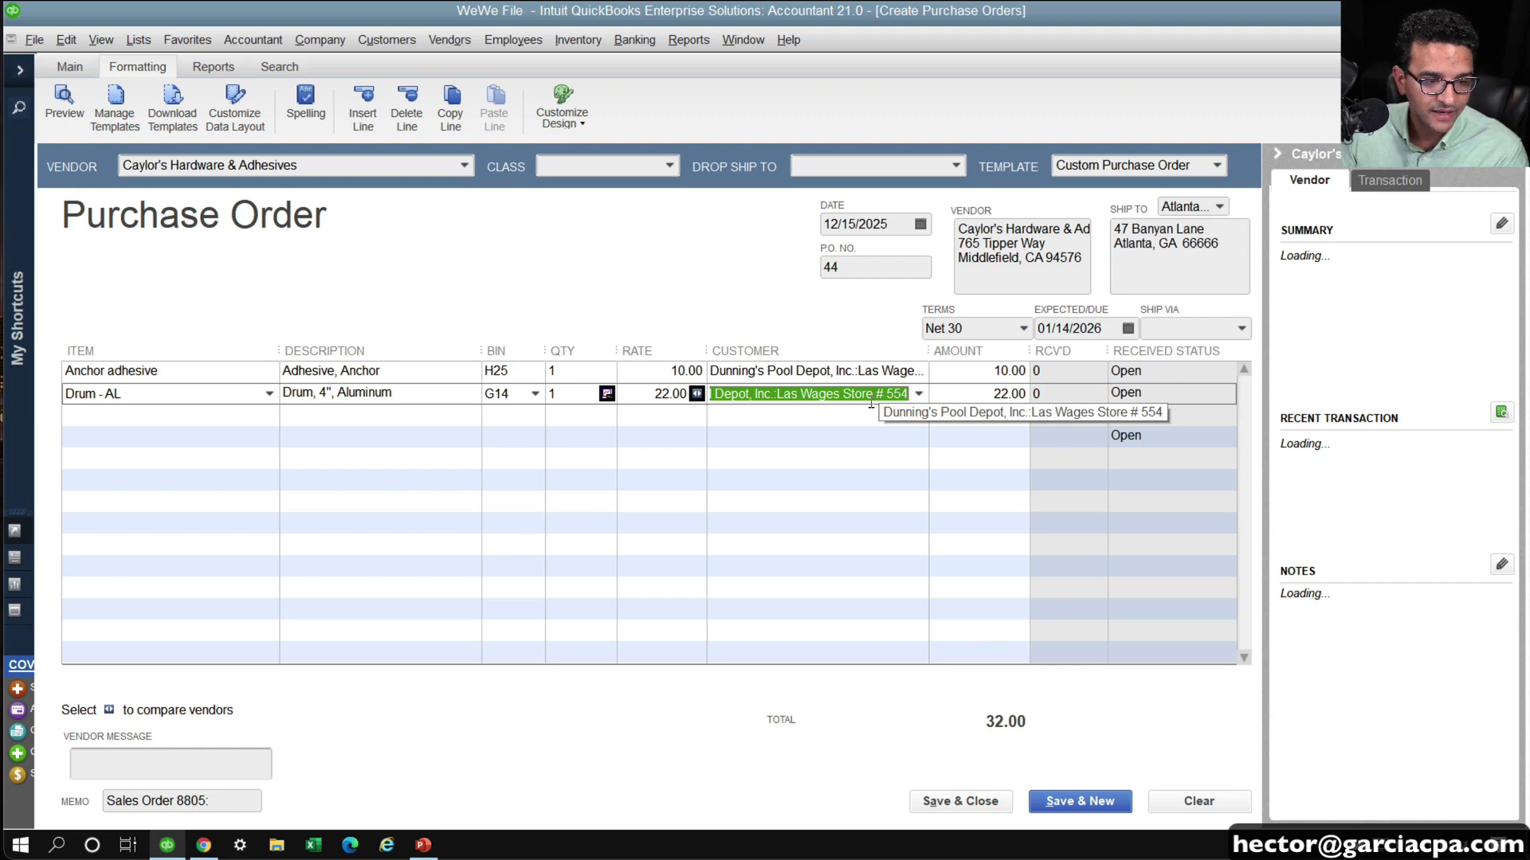
click(871, 370)
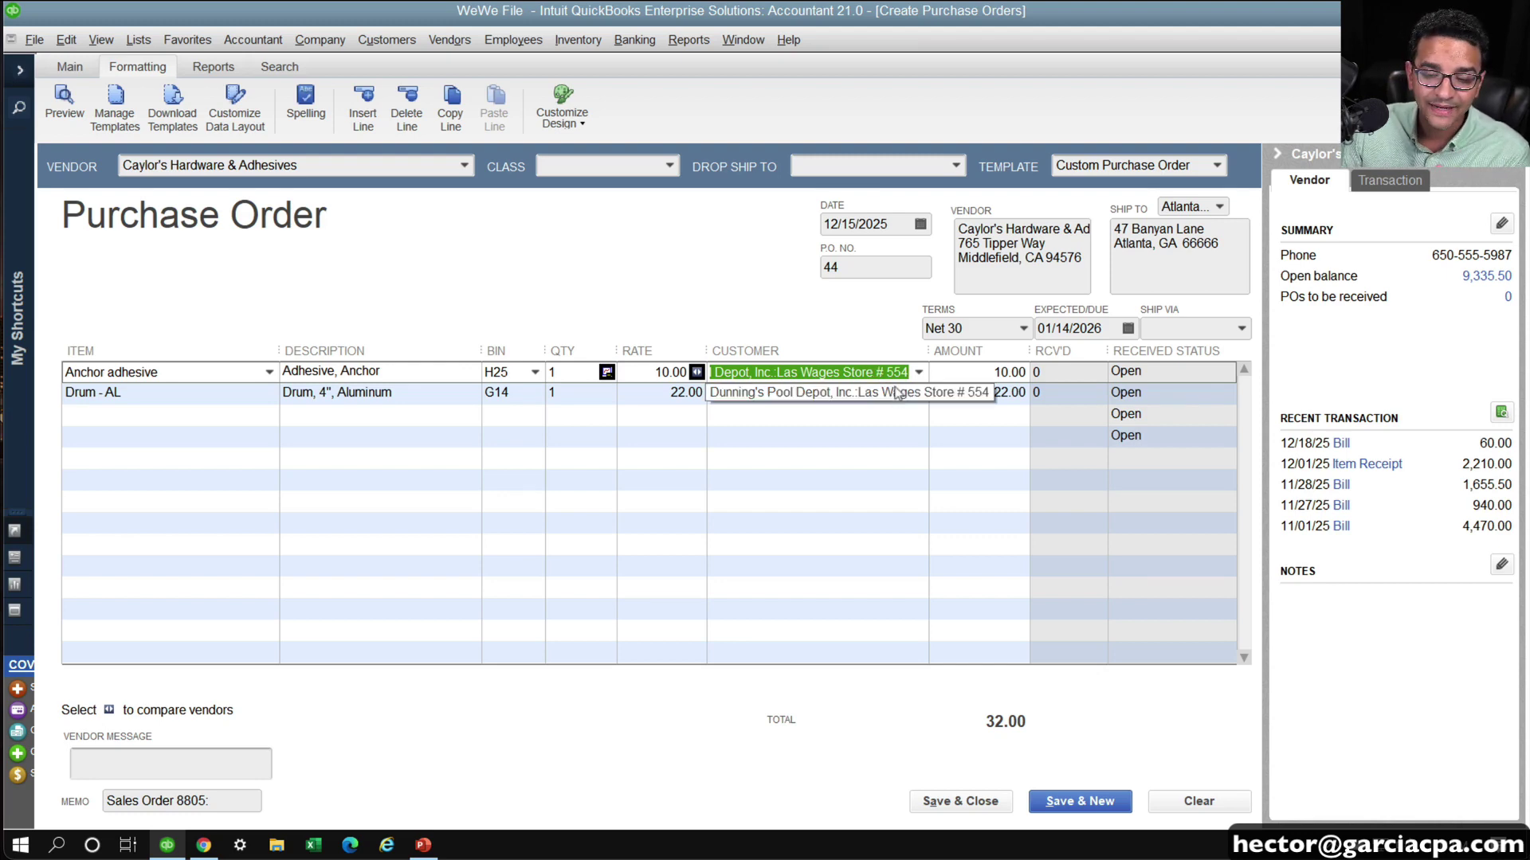
click(241, 798)
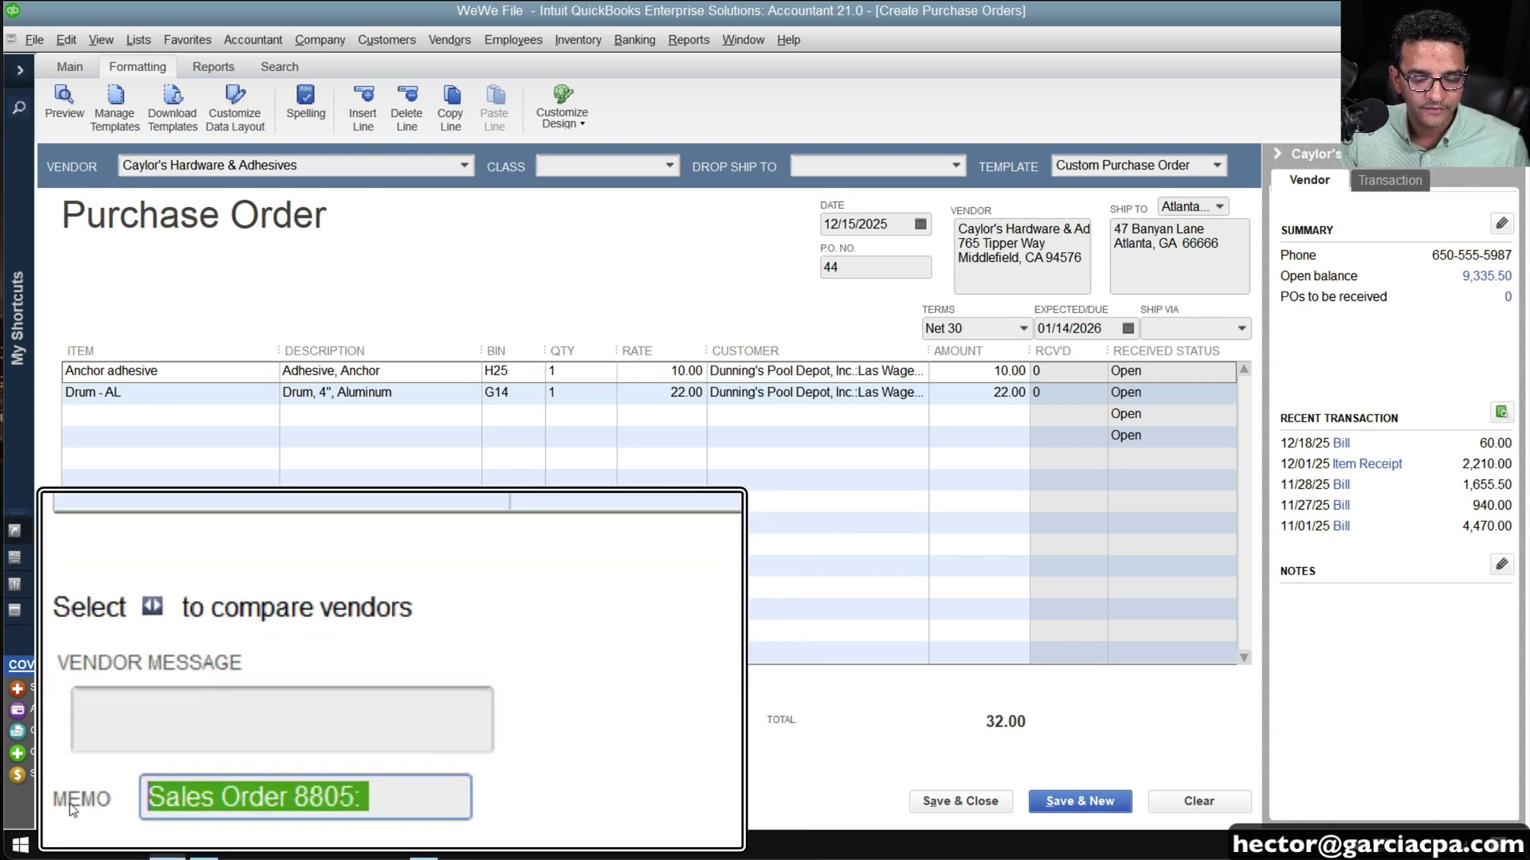
click(202, 812)
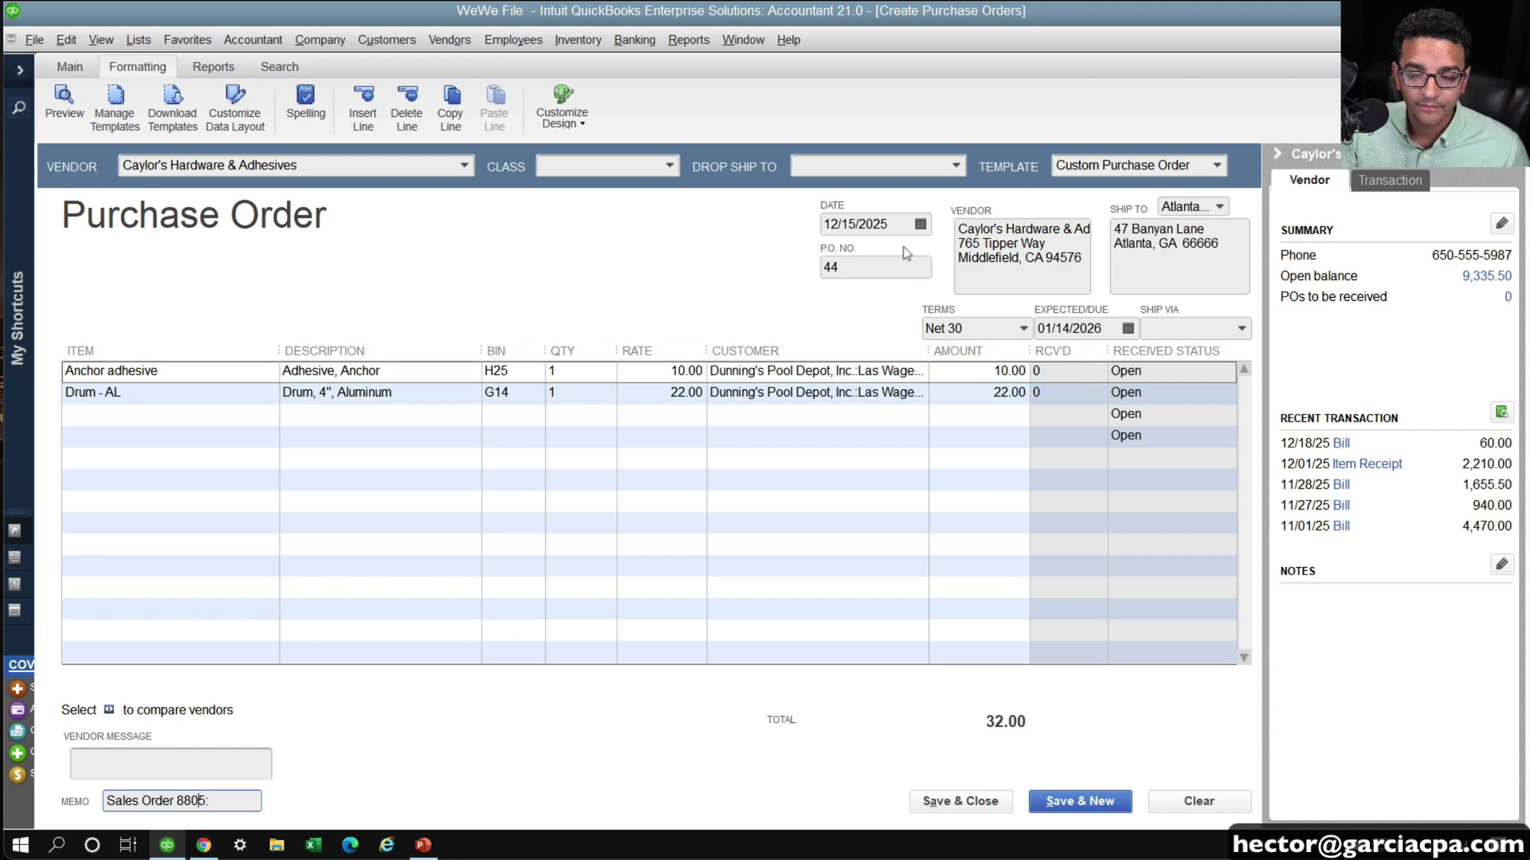
Copy the P.O. No. and save and close purchase order 44
click(865, 265)
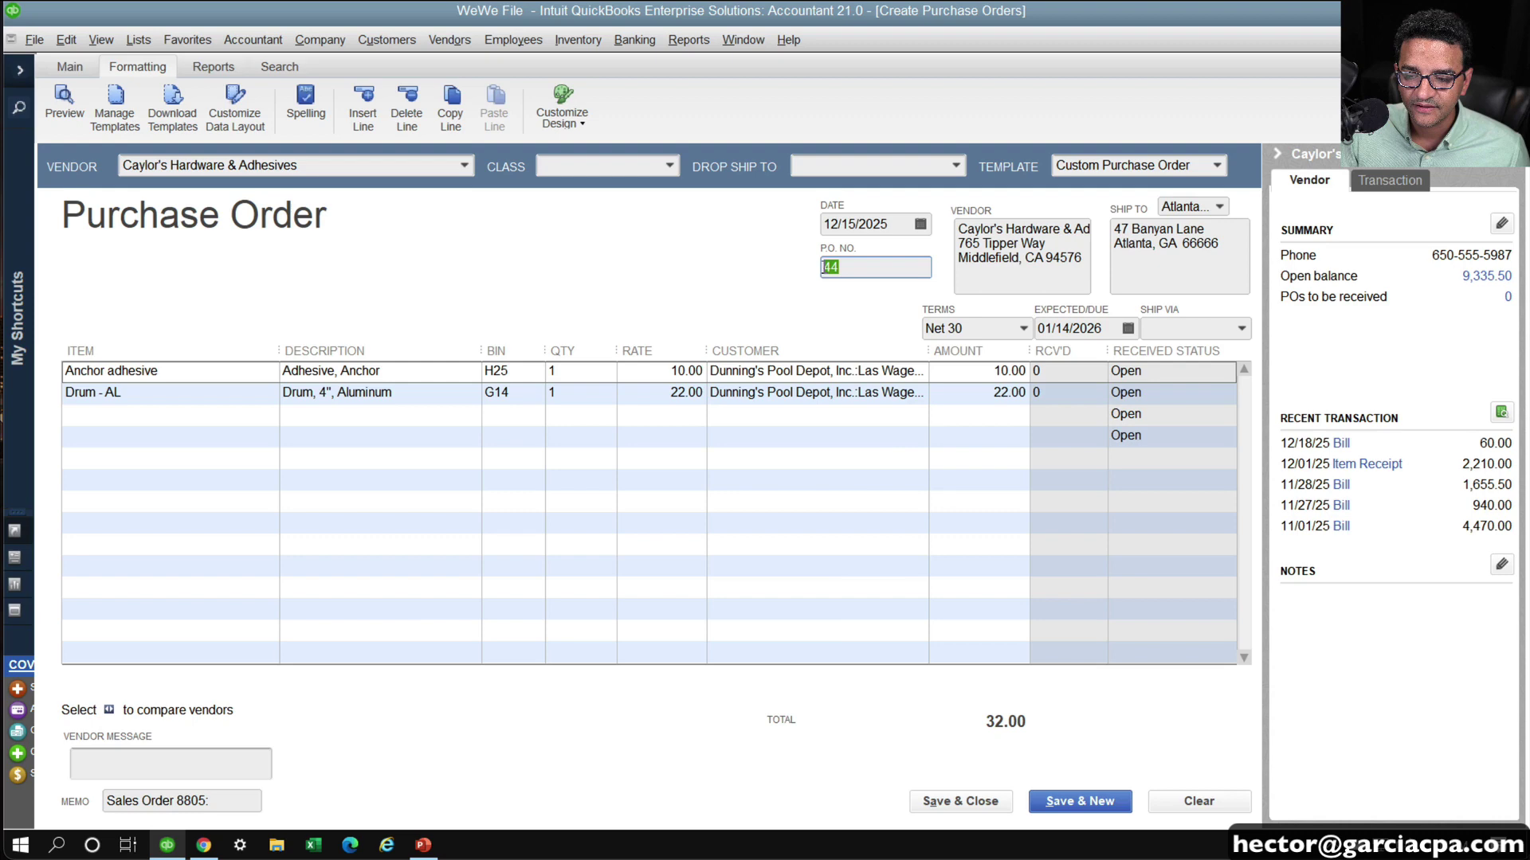
right_click(826, 266)
click(853, 324)
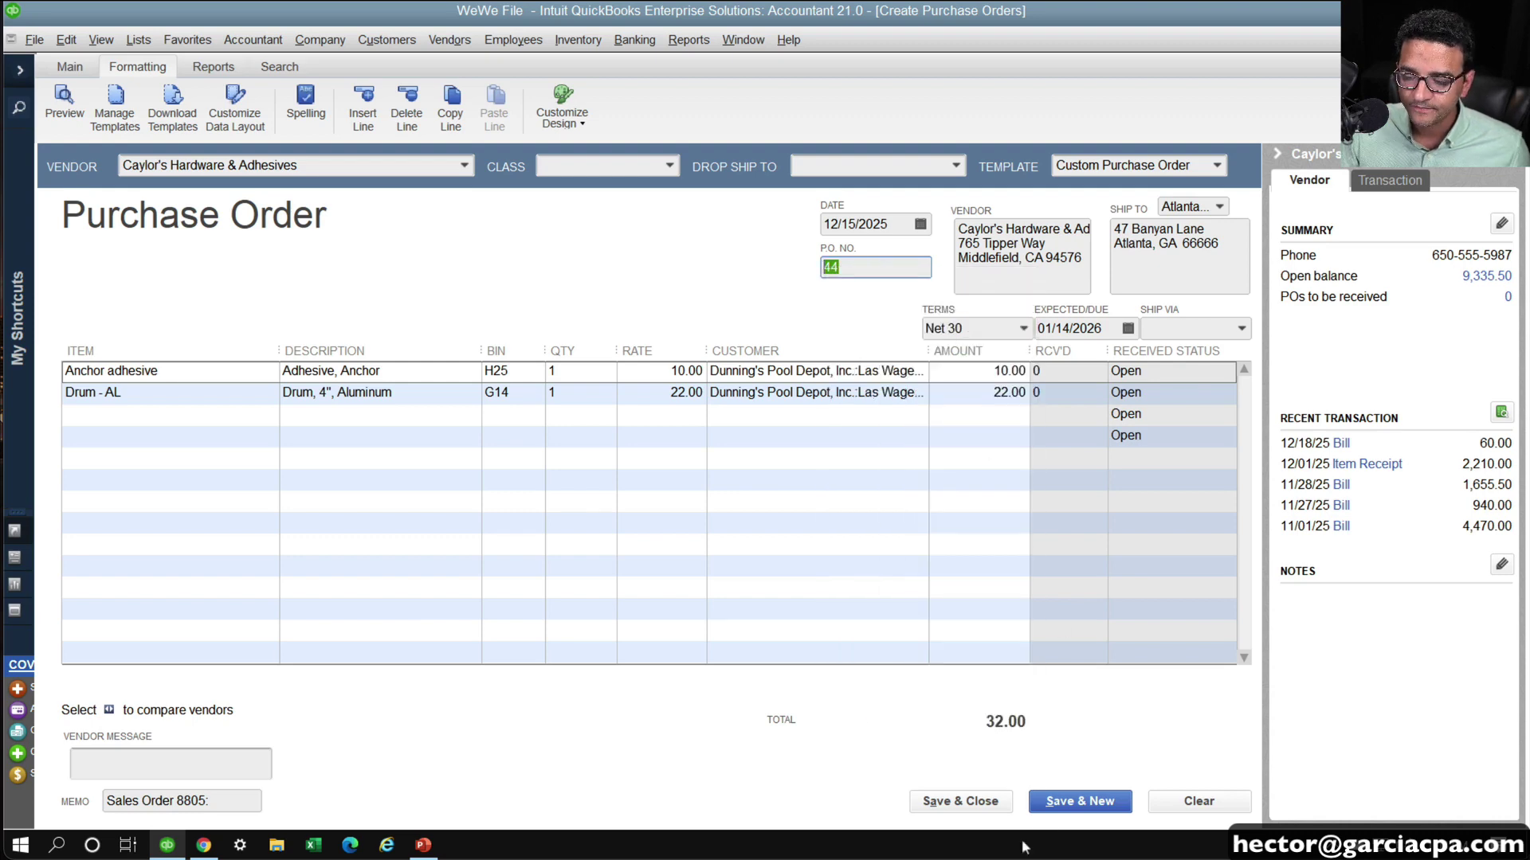
click(972, 805)
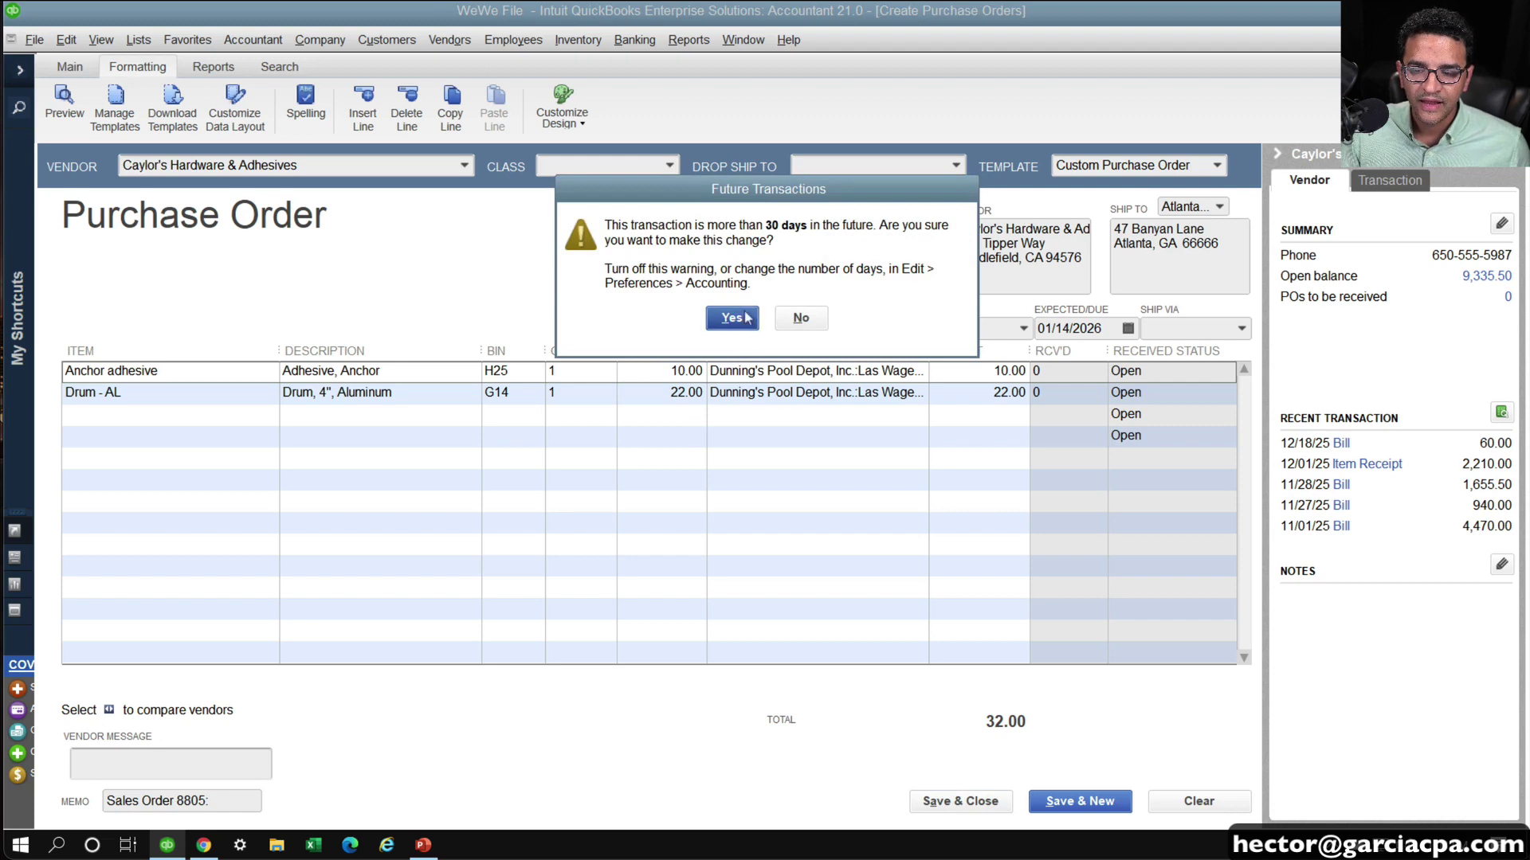
Confirm saving PO 44, then give sales order 8805 memo PO 44 and the customer's P.O. number
click(732, 317)
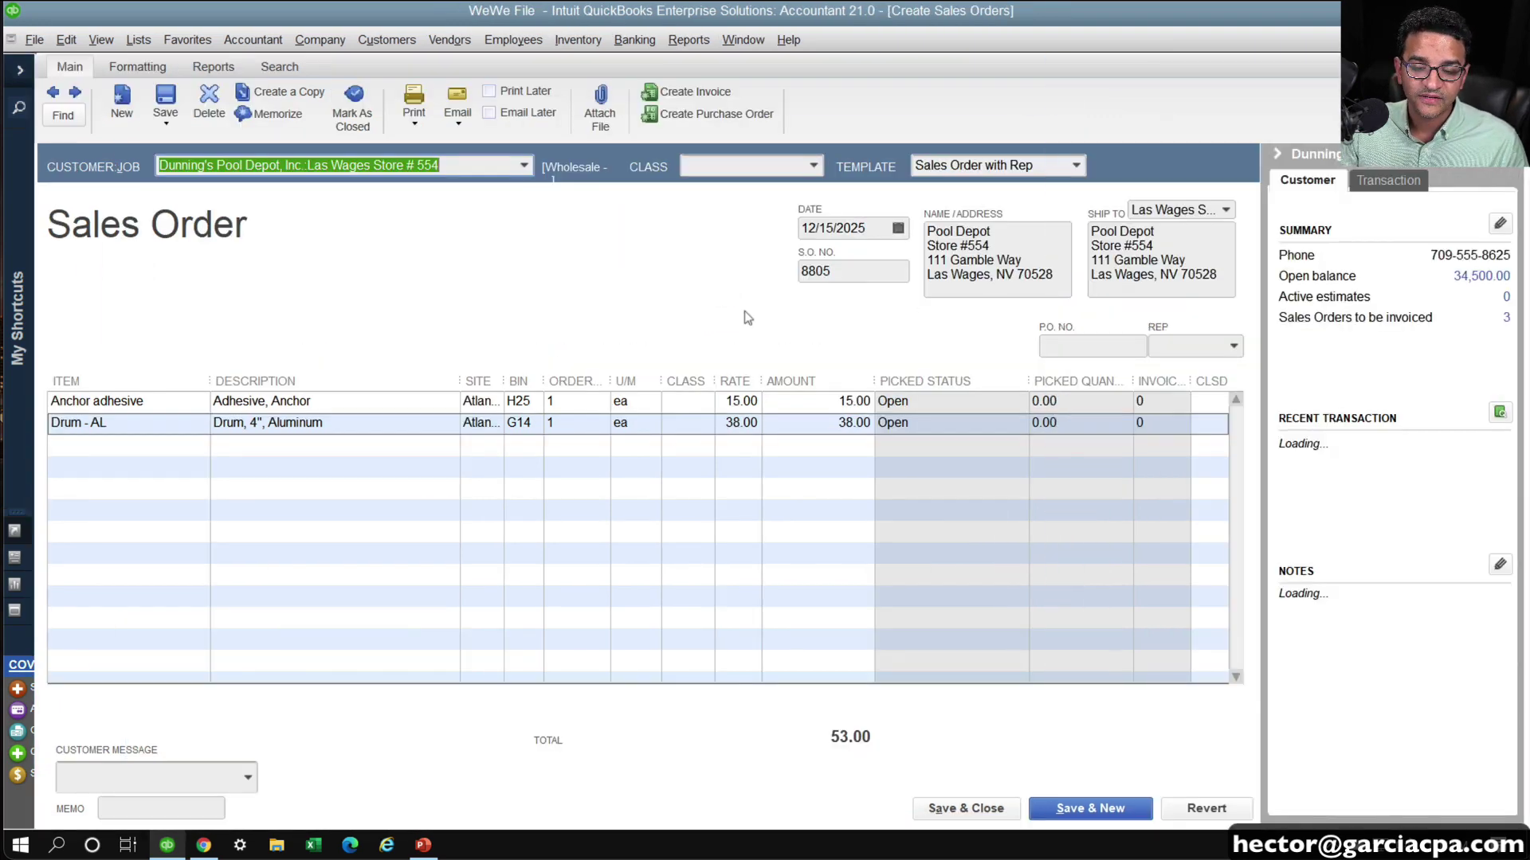
click(133, 811)
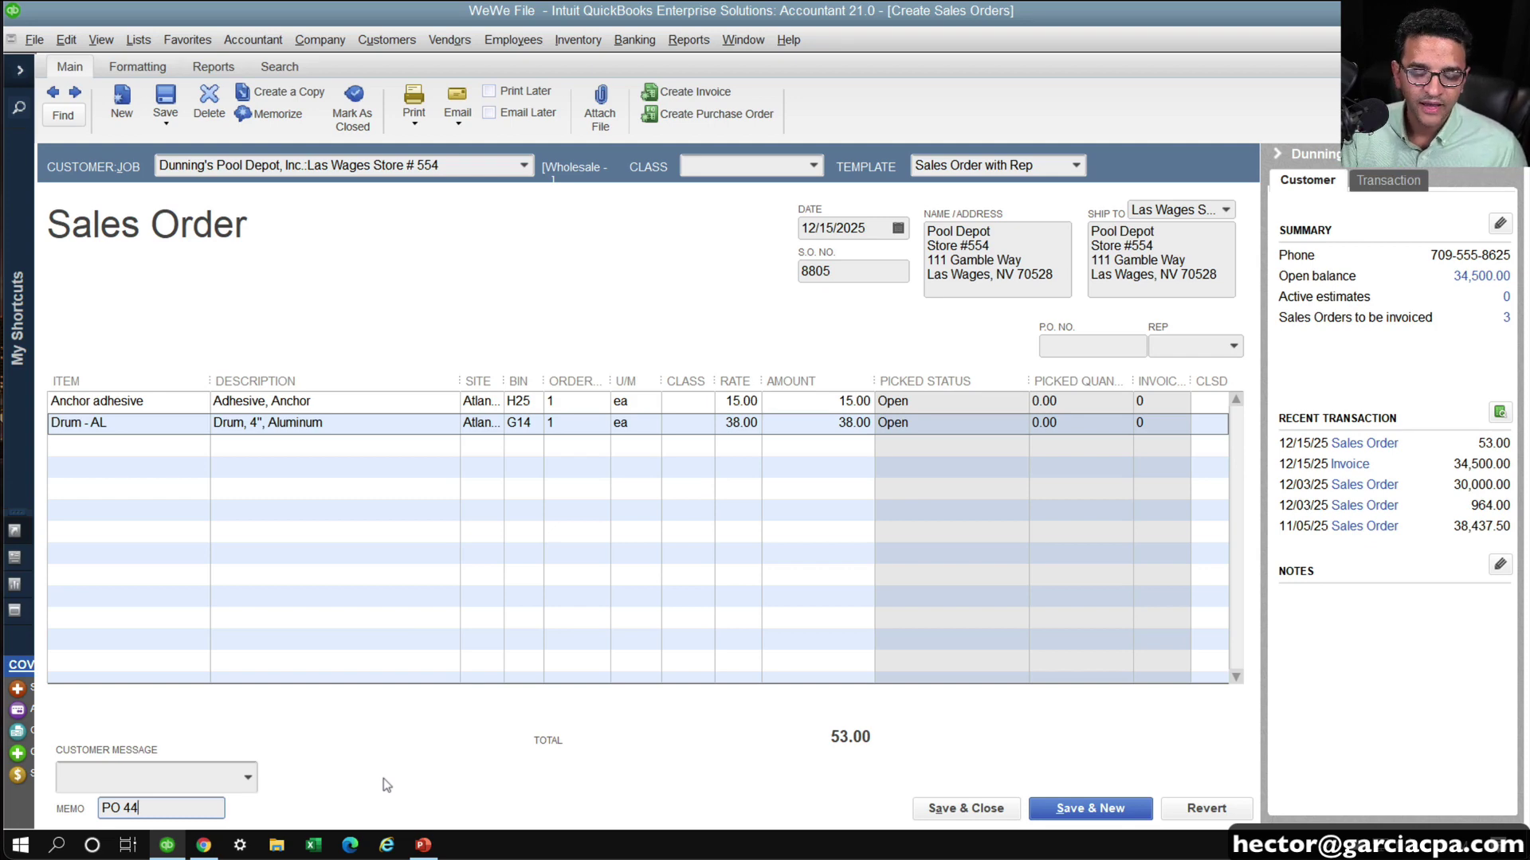
click(1102, 337)
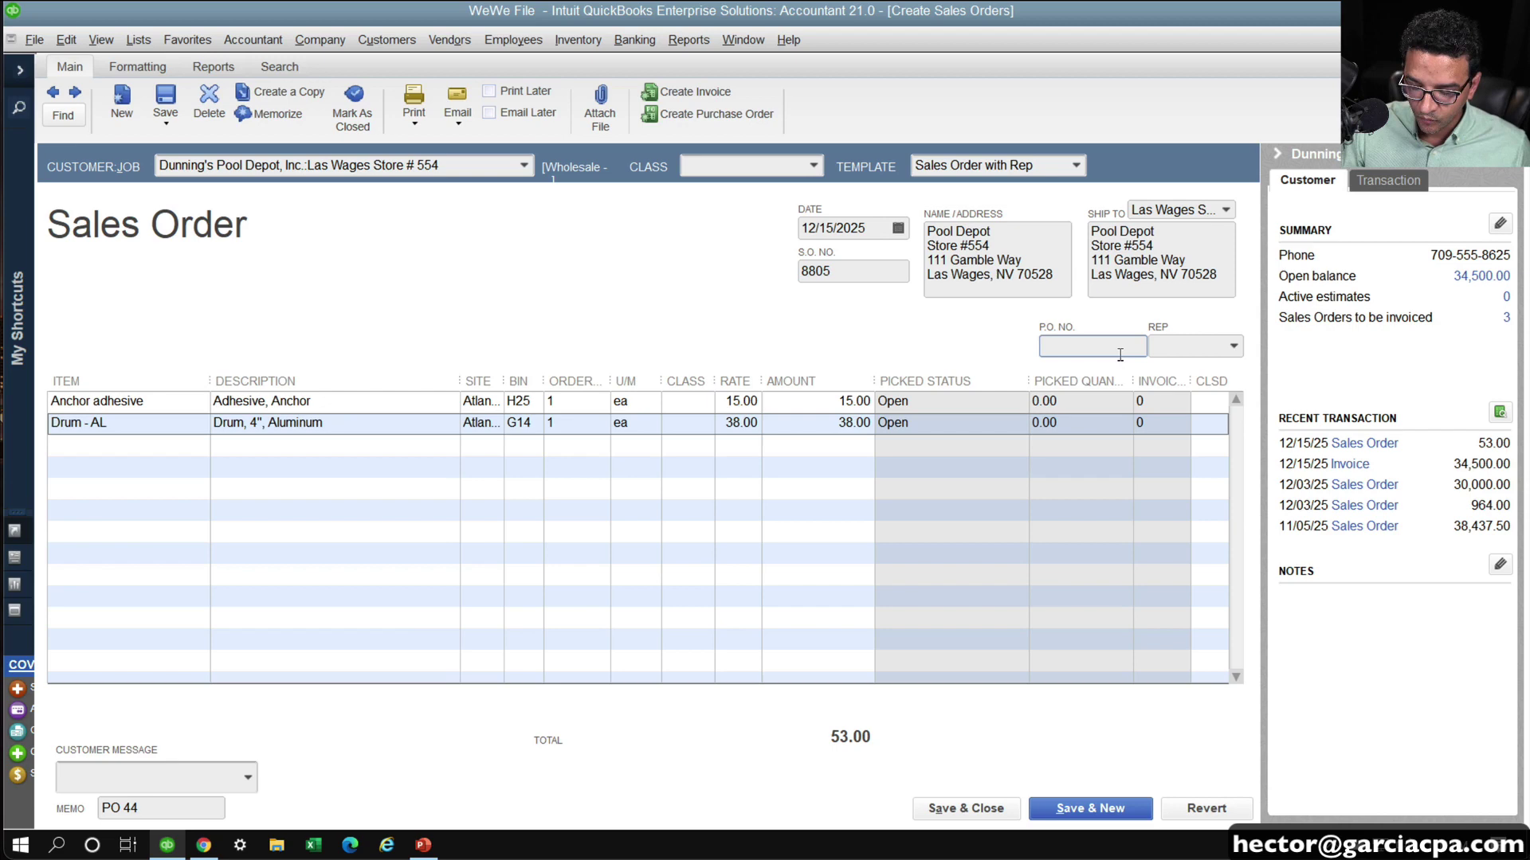
text(44546)
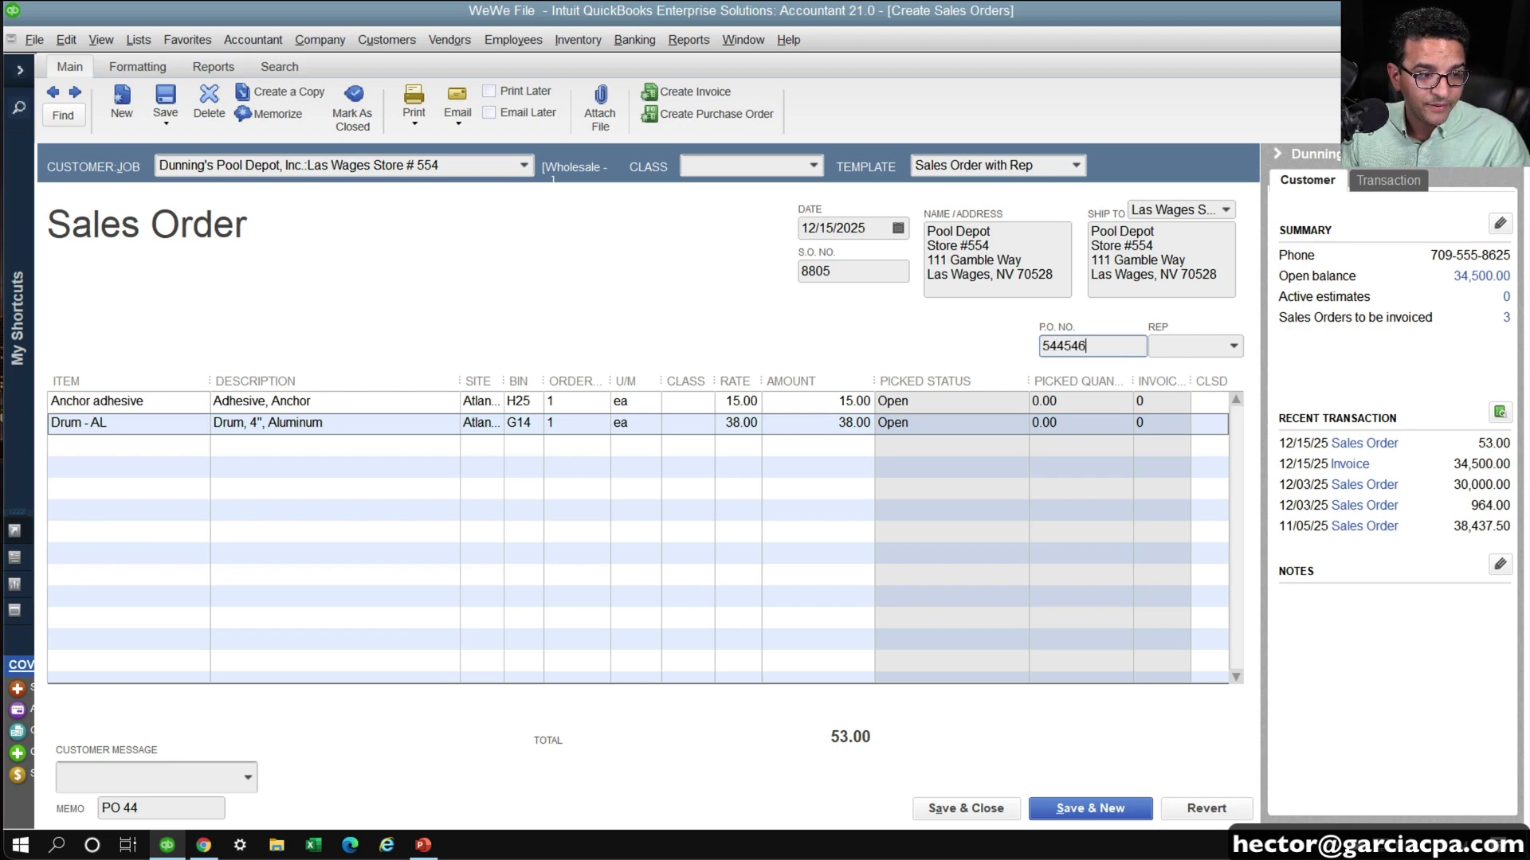
click(969, 404)
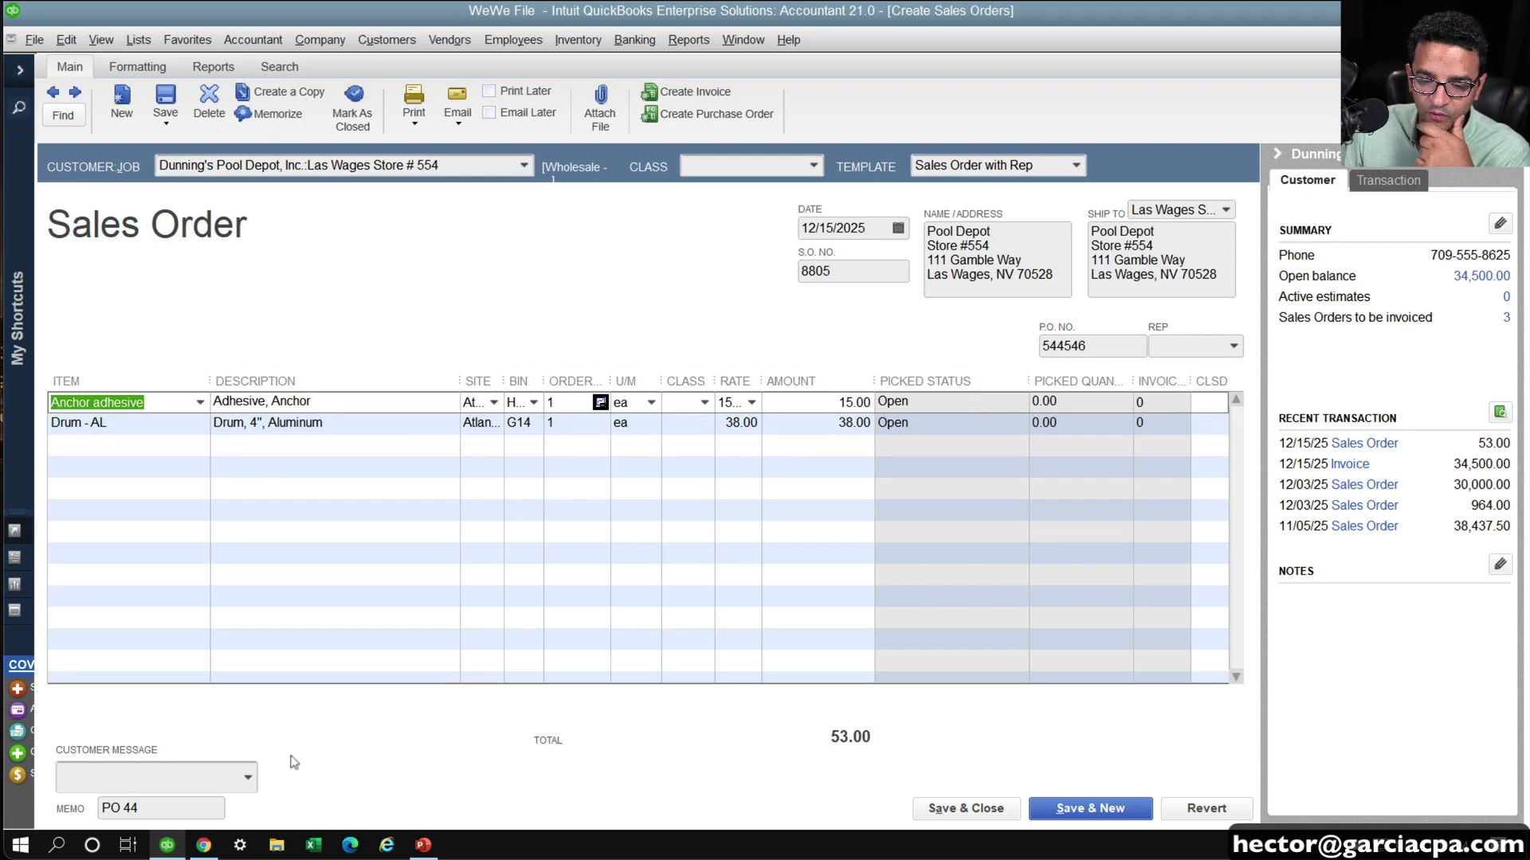
click(171, 812)
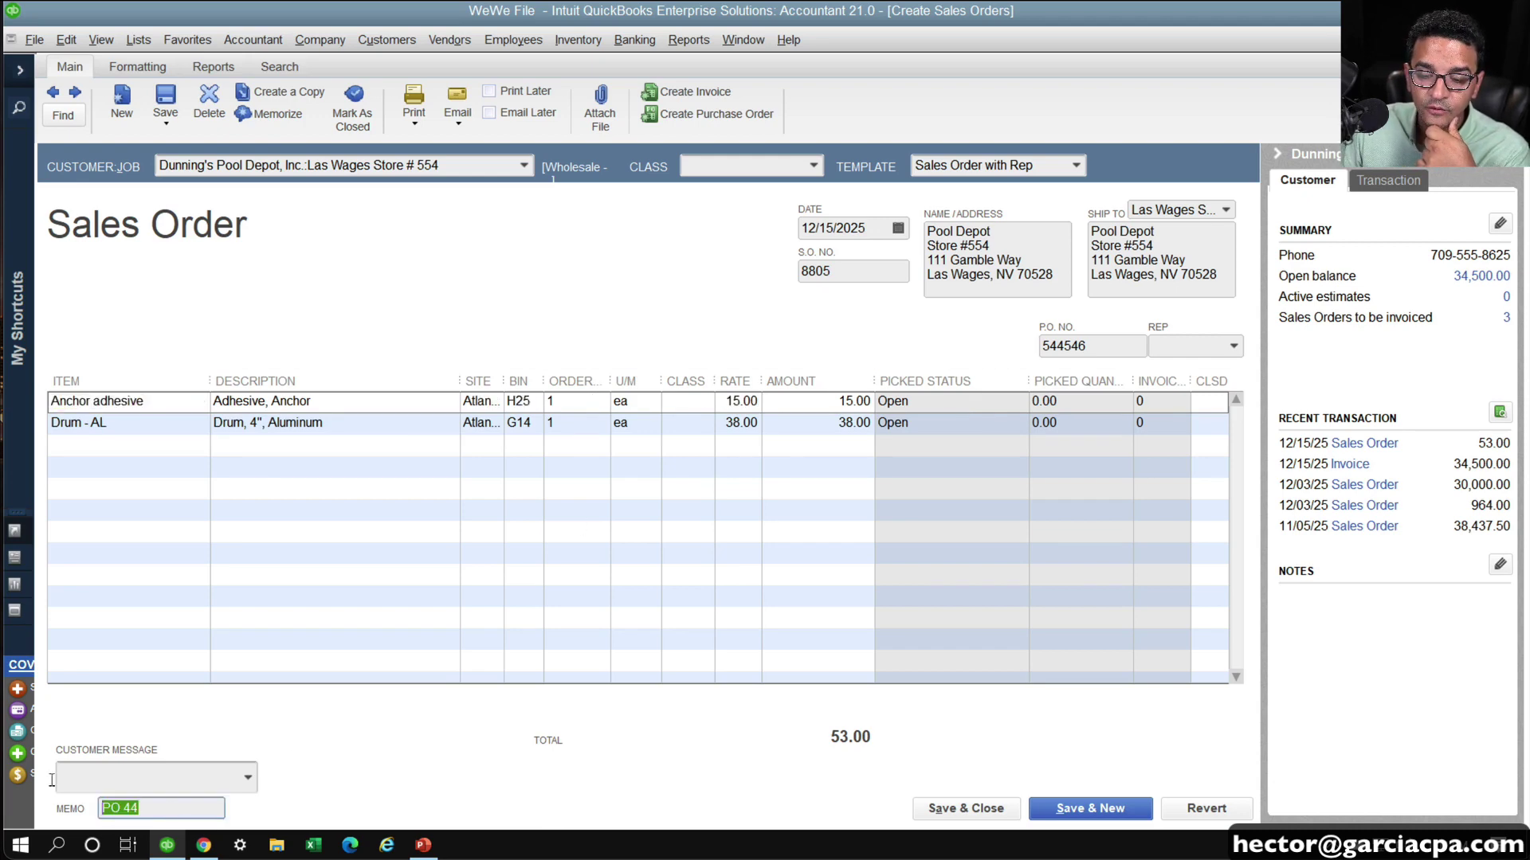
click(144, 807)
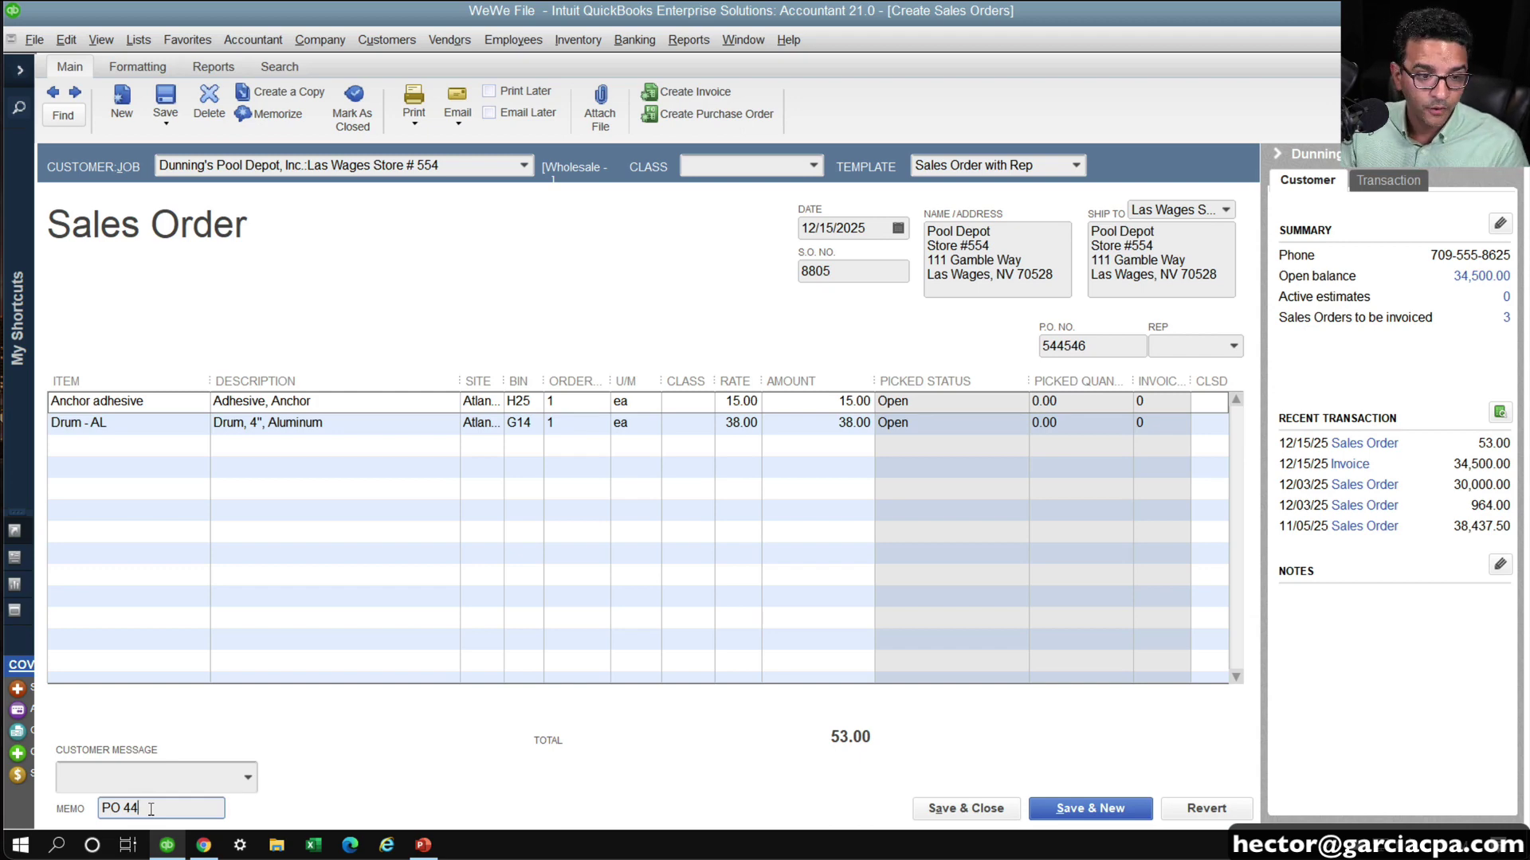
click(157, 405)
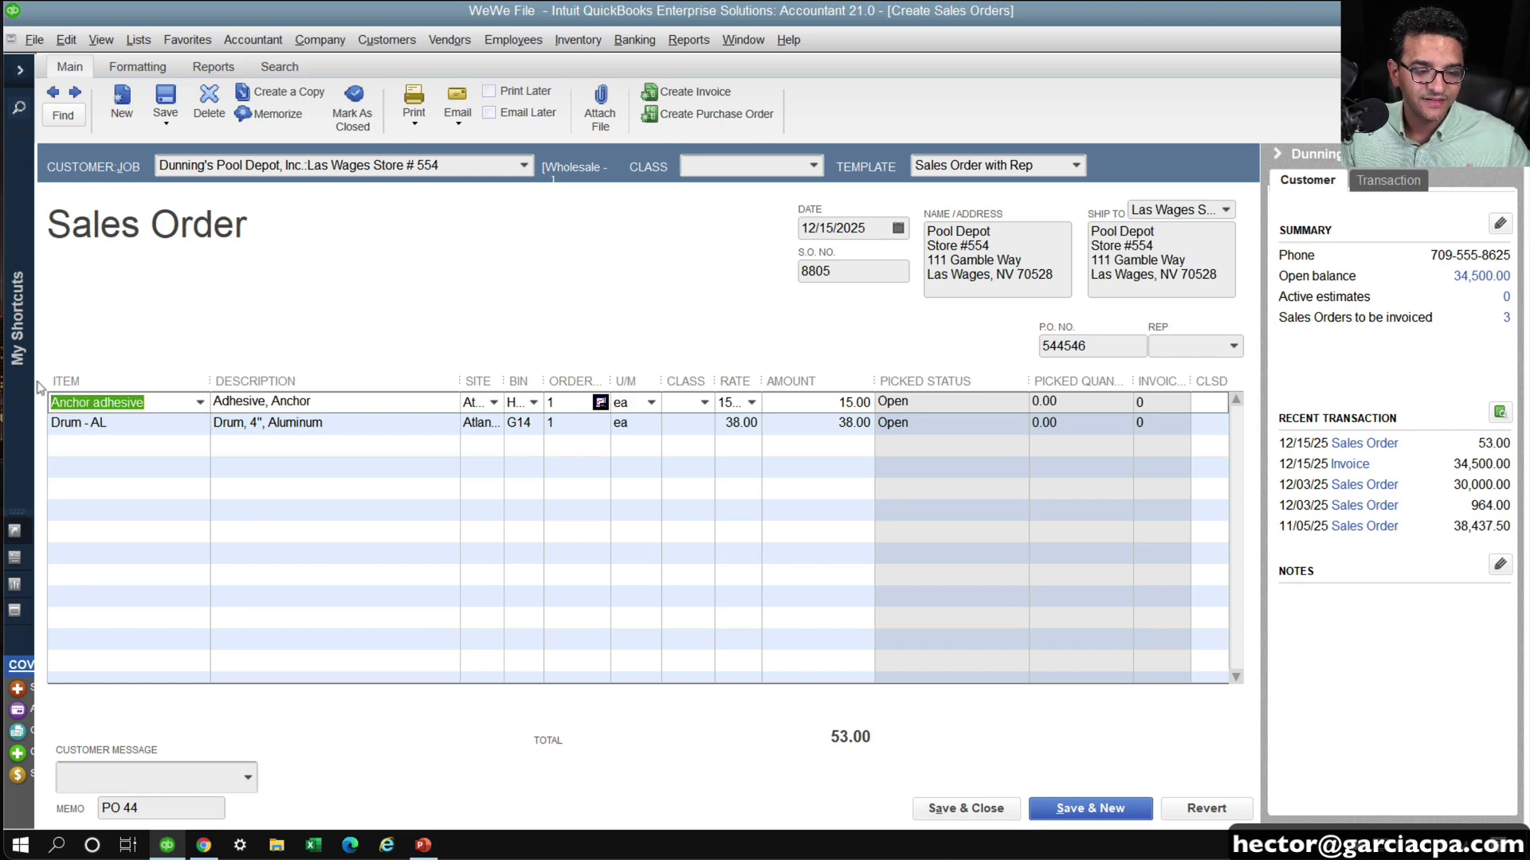
Add a third line with 17 Pumps:Pump HC and widen the Bin column
click(111, 417)
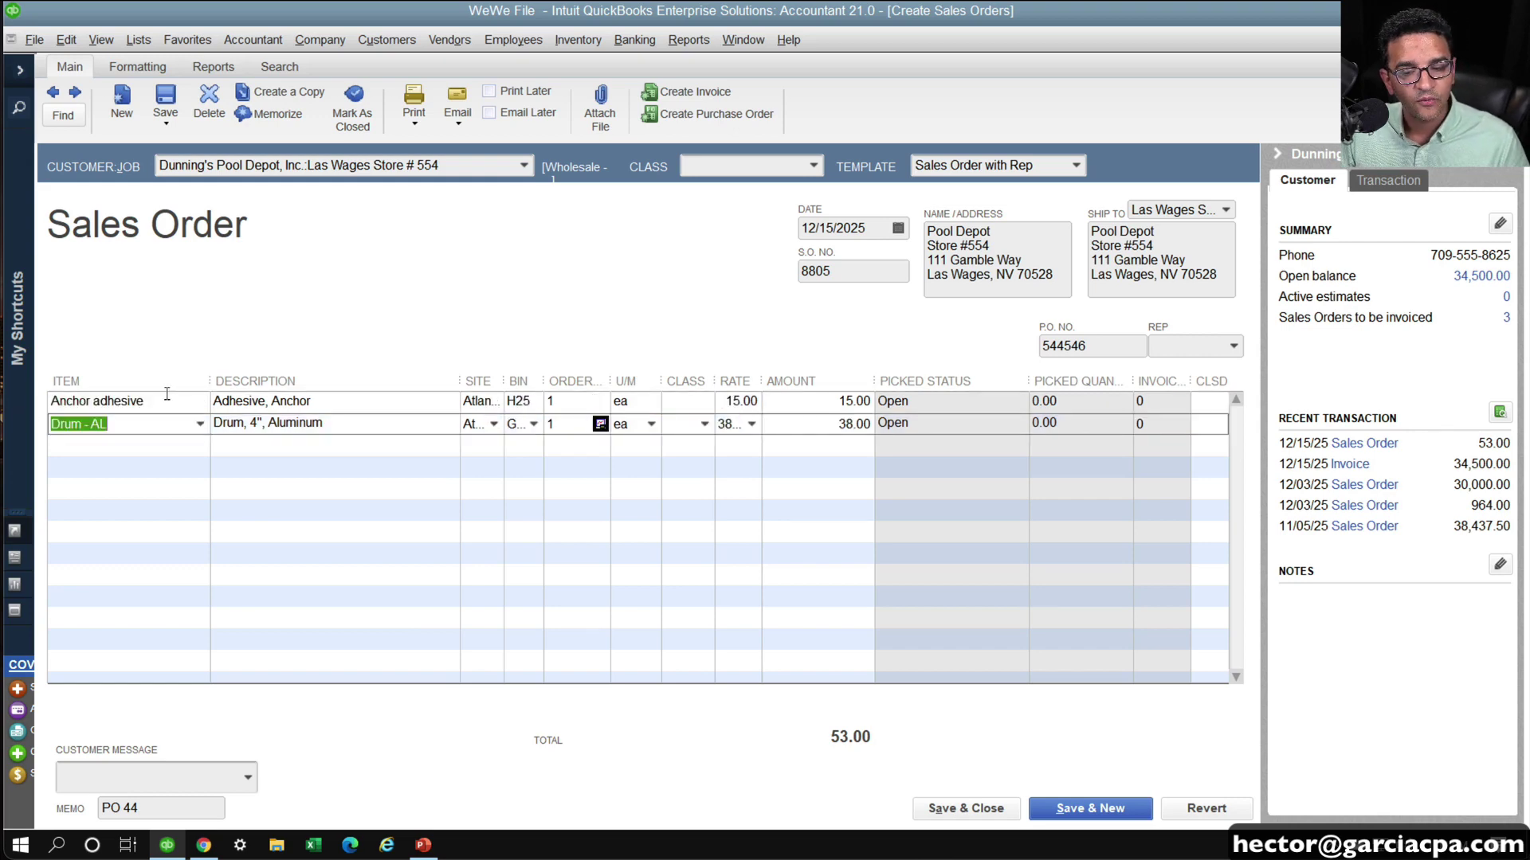
click(199, 445)
scroll(231, 685, down, 8)
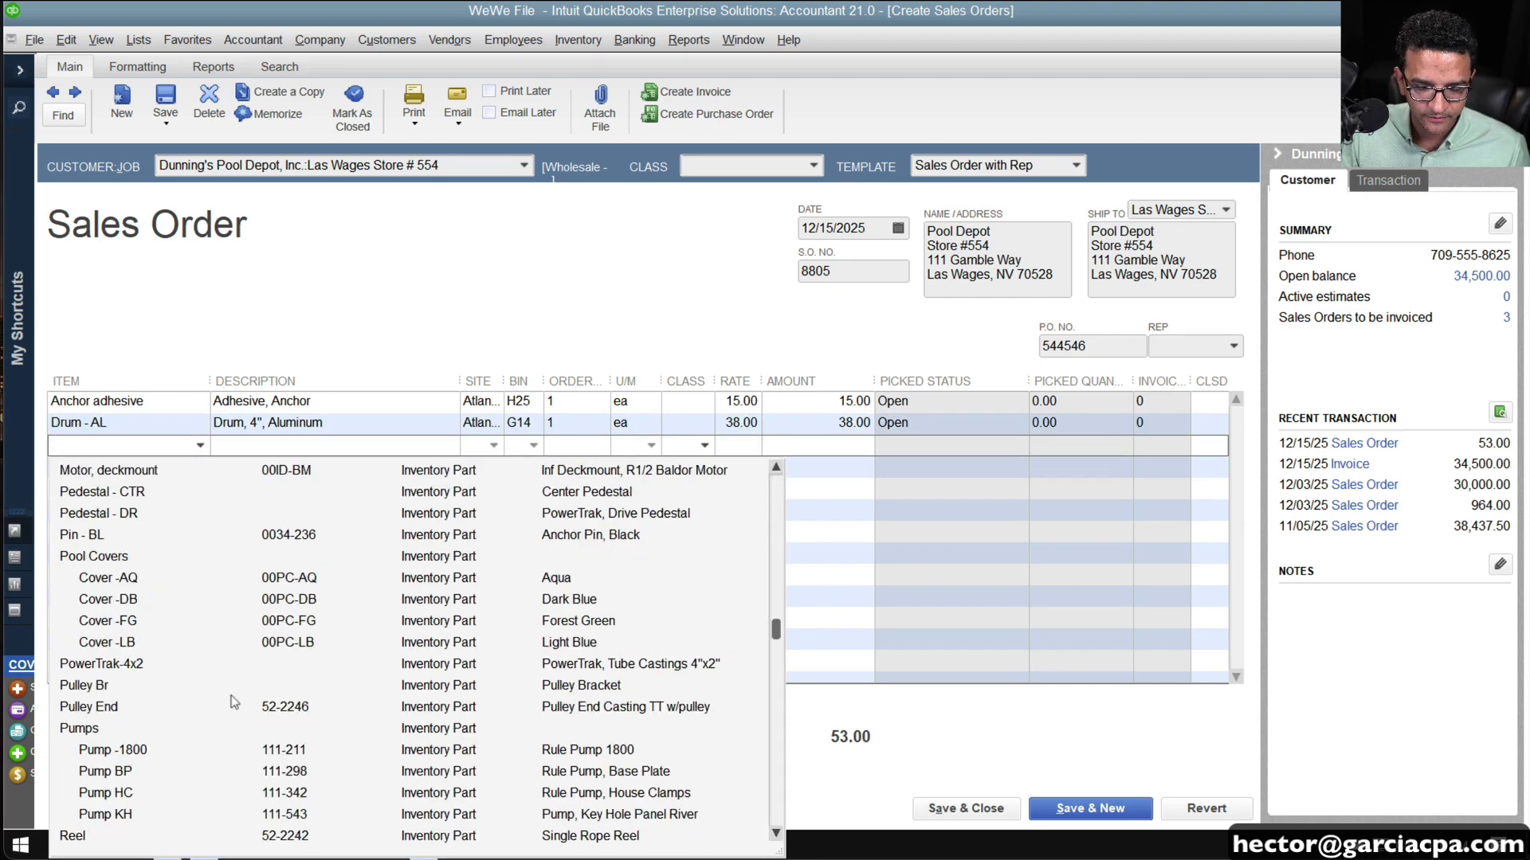
scroll(233, 701, down, 2)
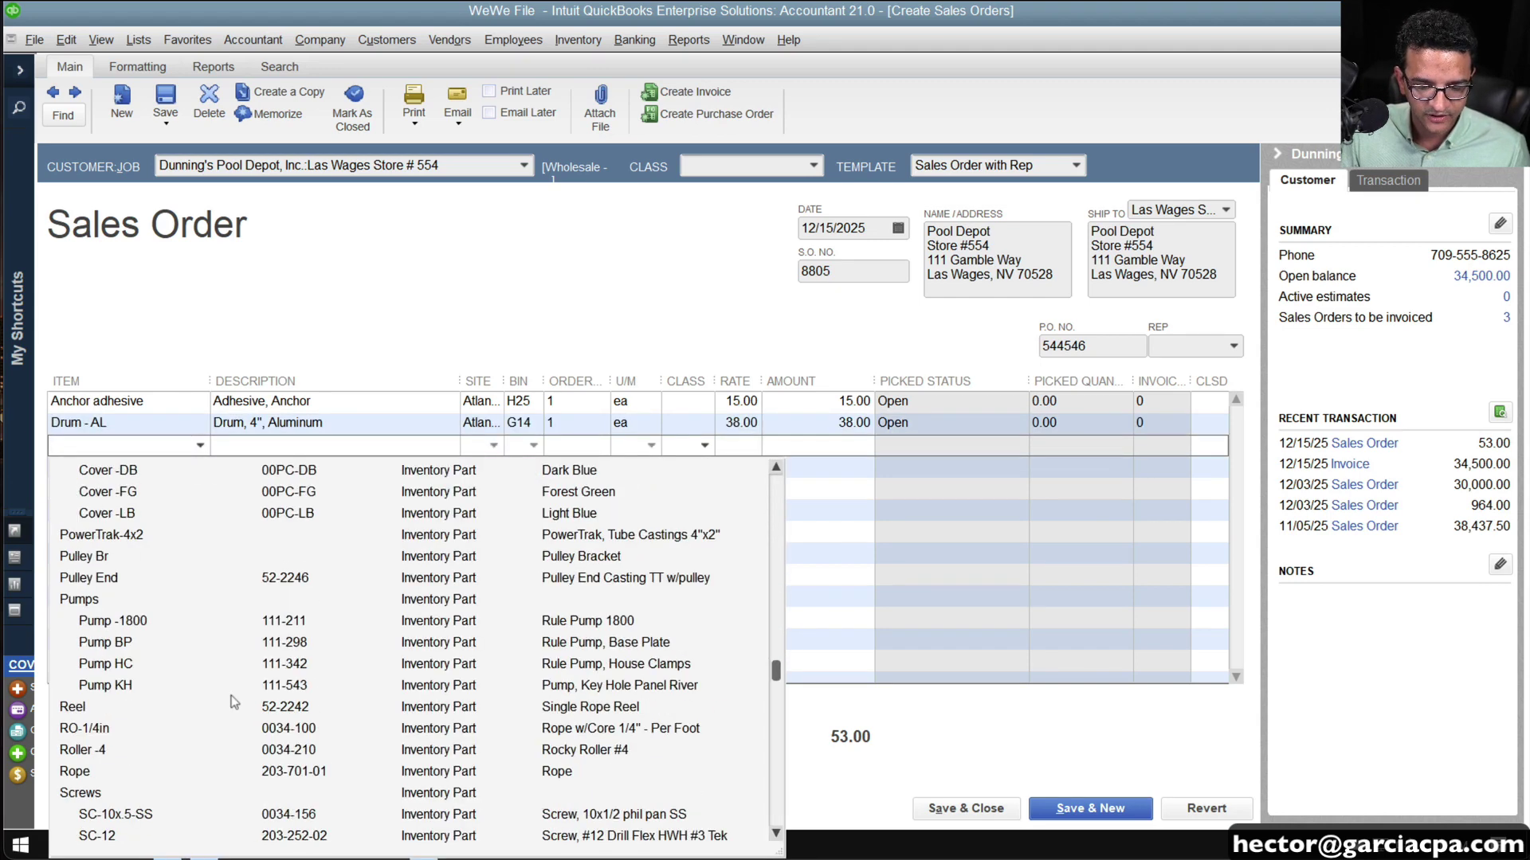
click(108, 661)
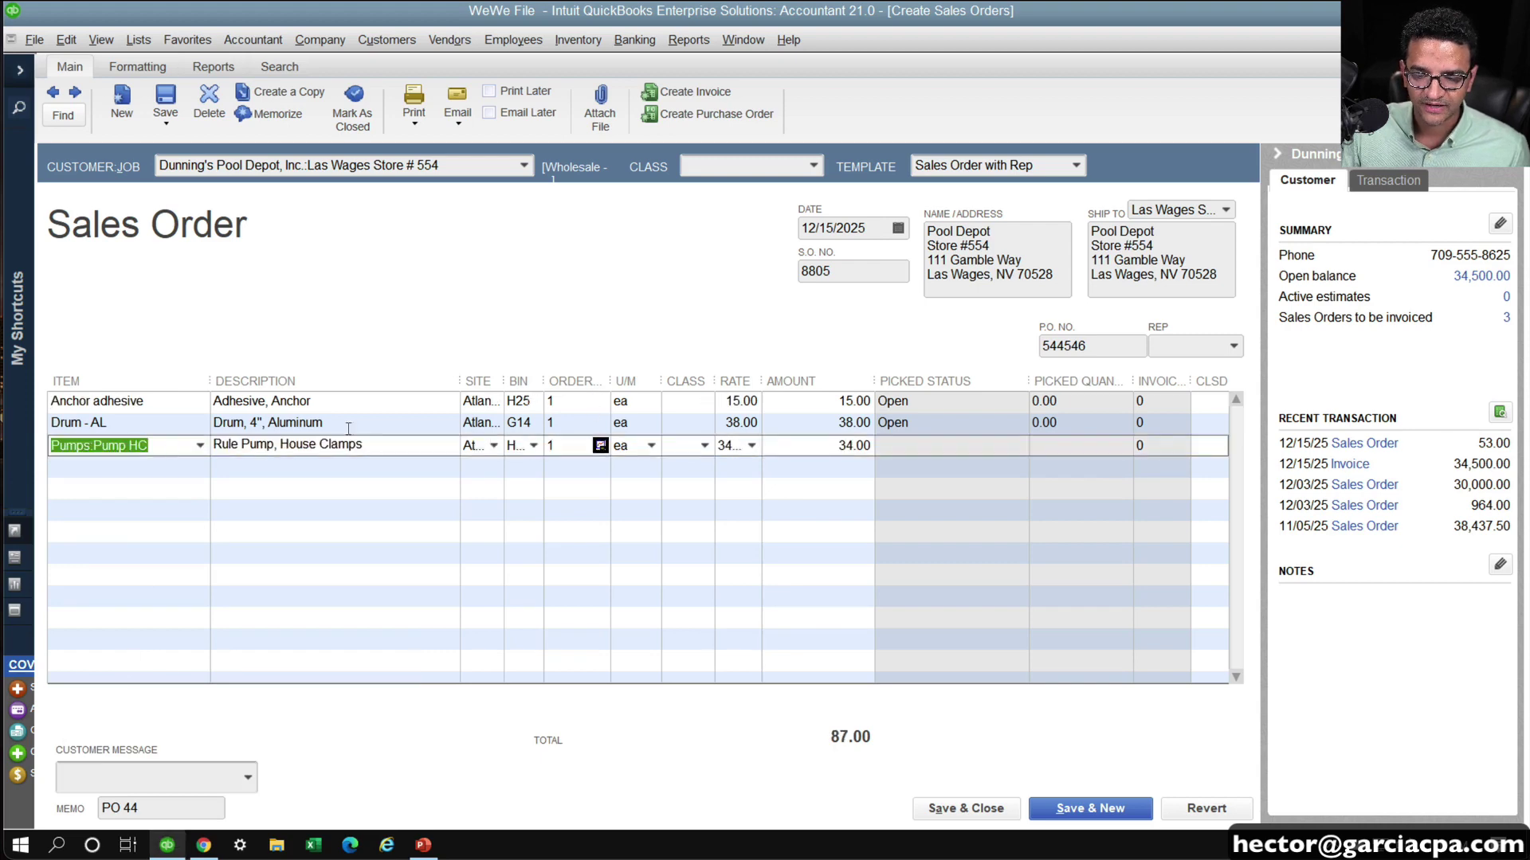
click(559, 446)
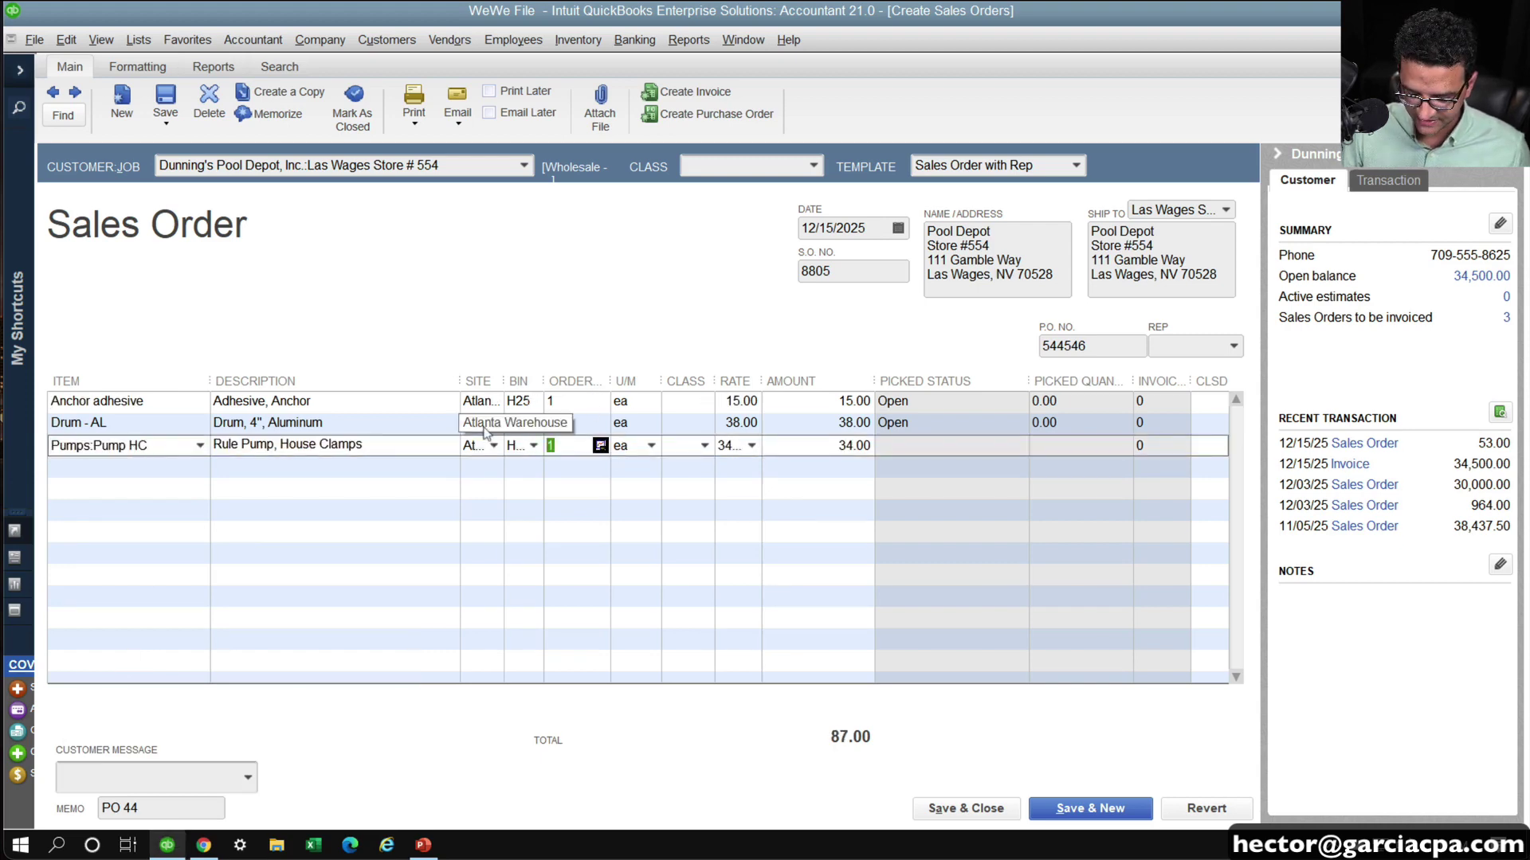
text(17)
key(Tab)
key(Down)
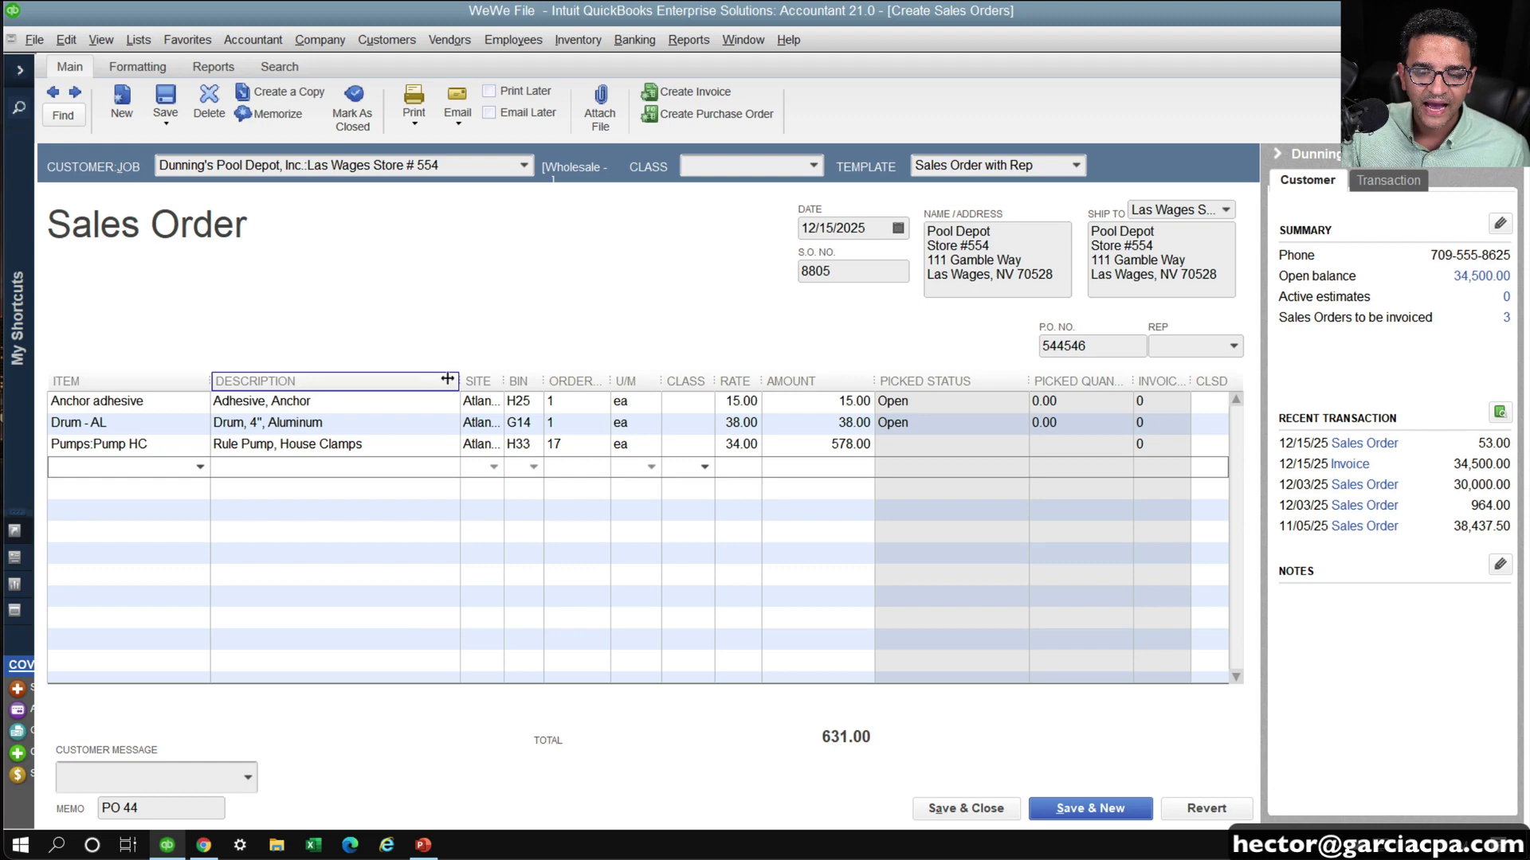
drag(447, 379, 639, 382)
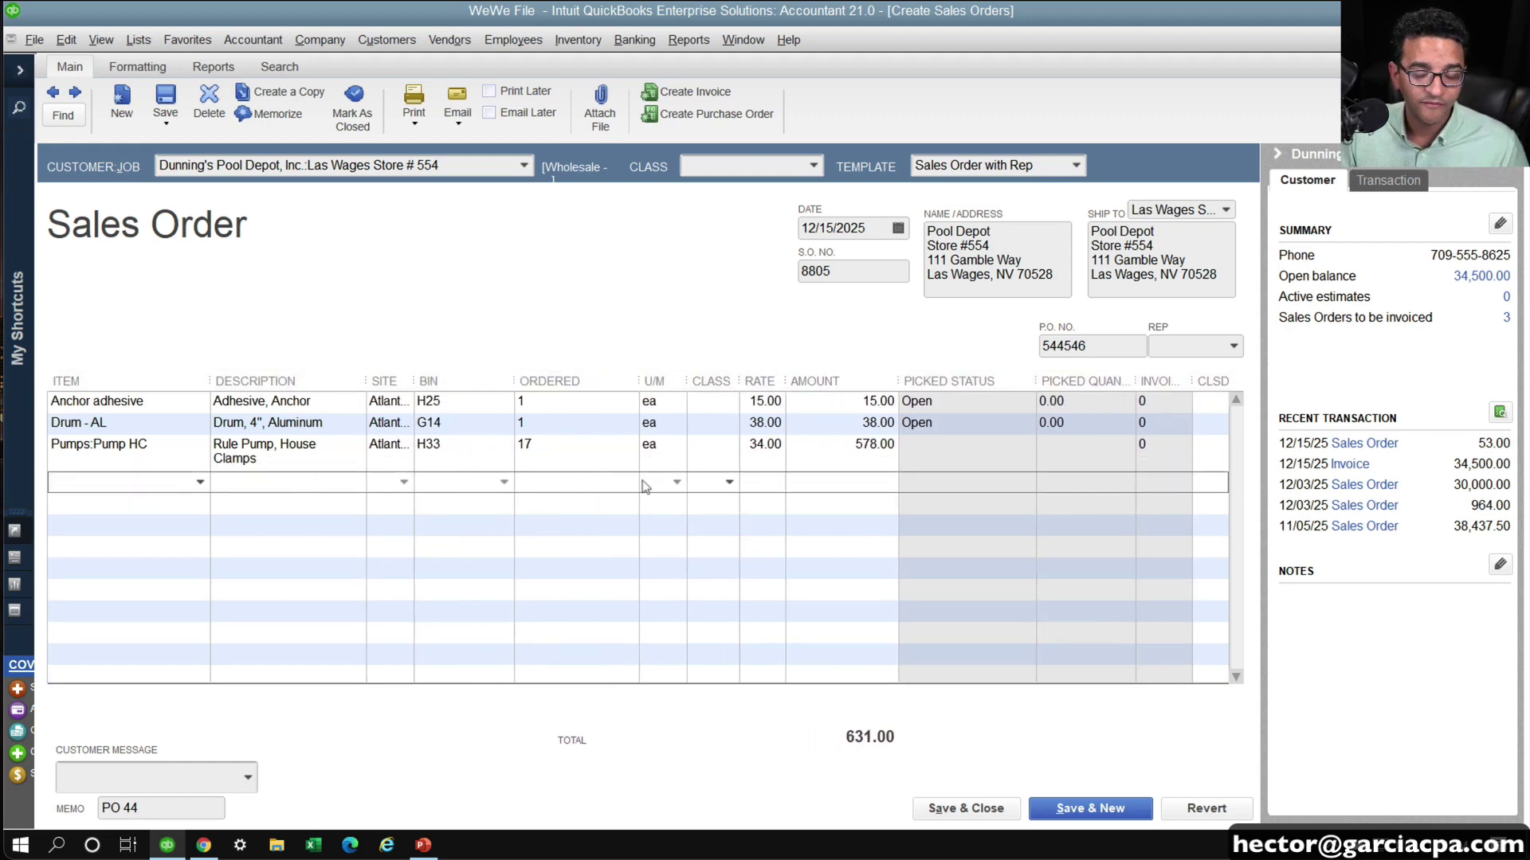
Clear the PO 44 memo and save the sales order at 631.00, accepting both prompts
click(105, 800)
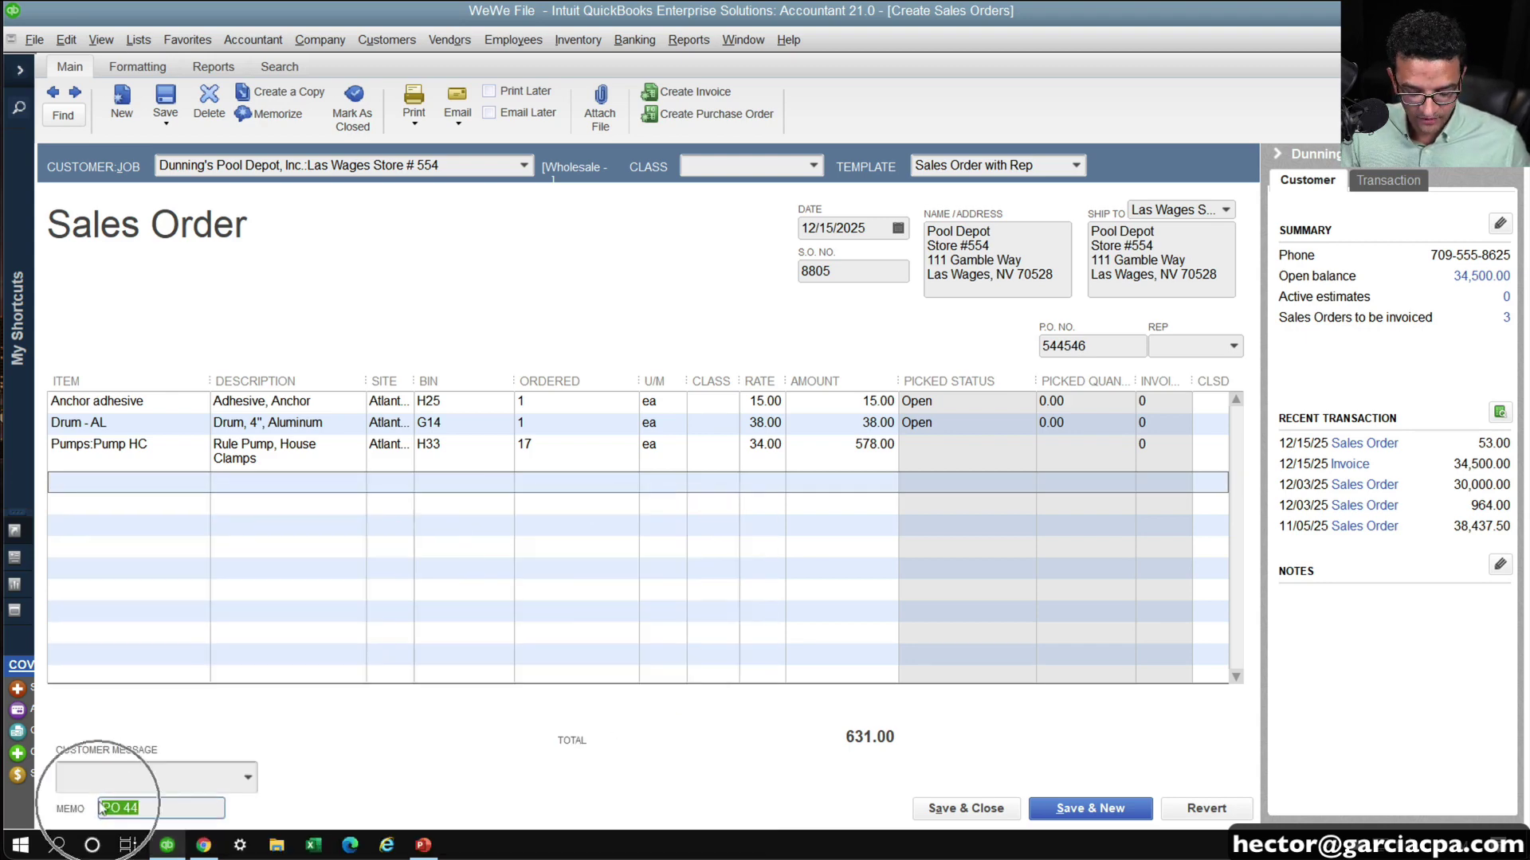
key(BackSpace)
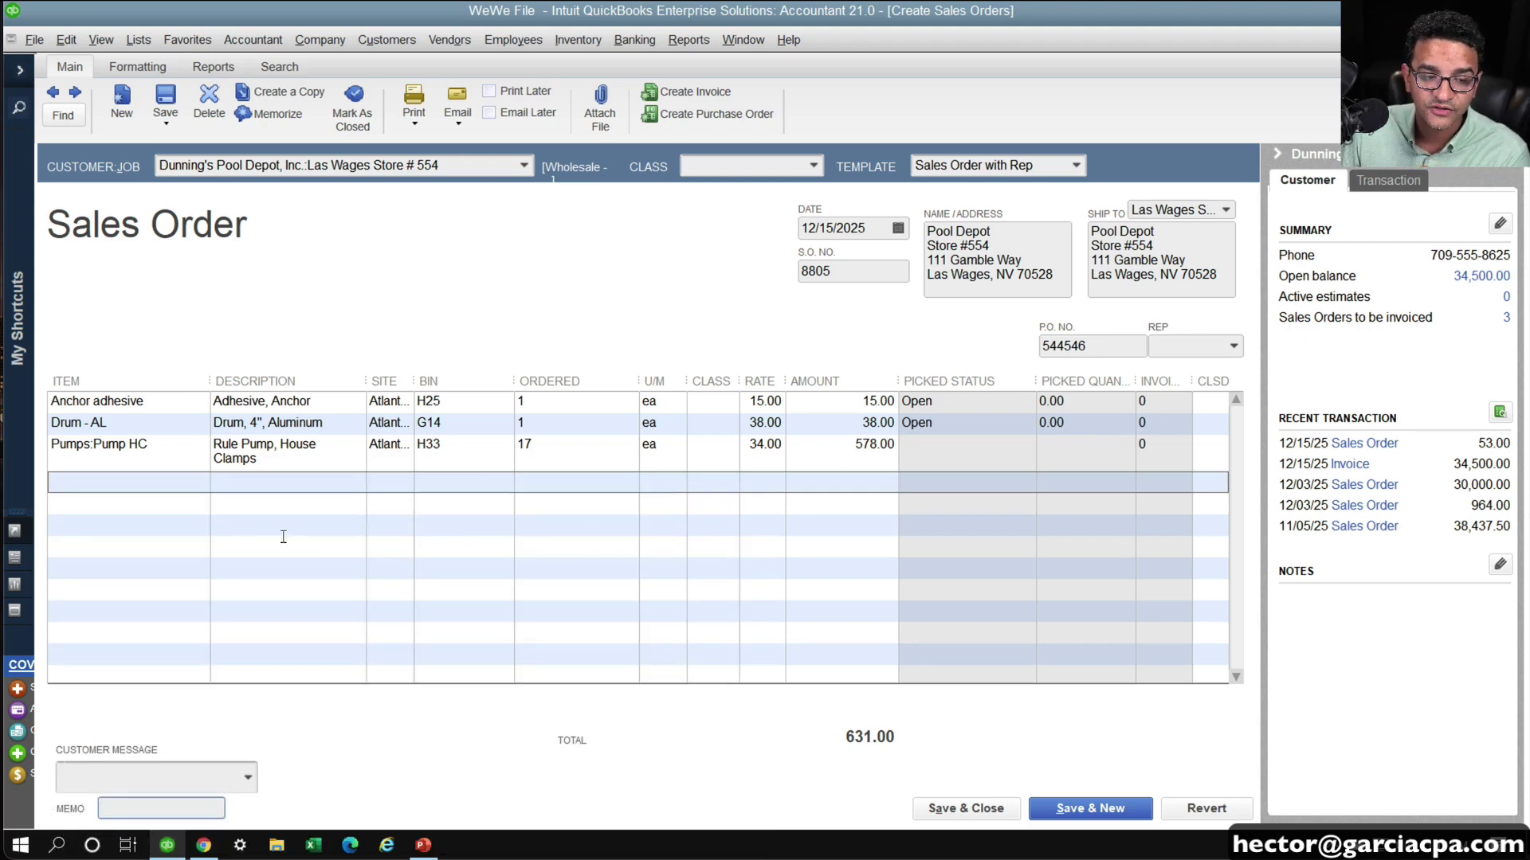
click(167, 97)
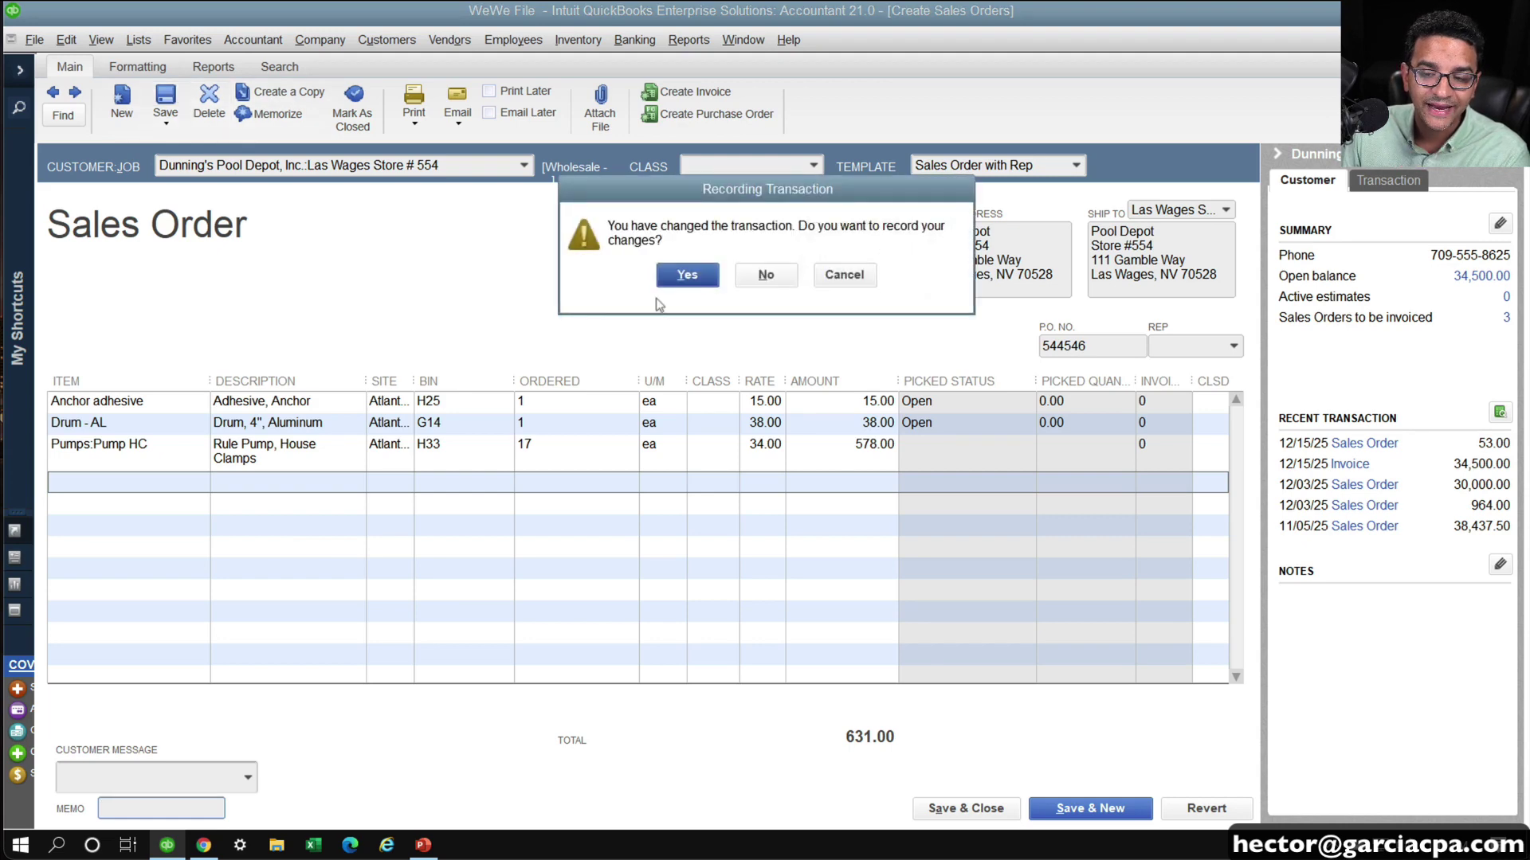
click(708, 283)
click(721, 314)
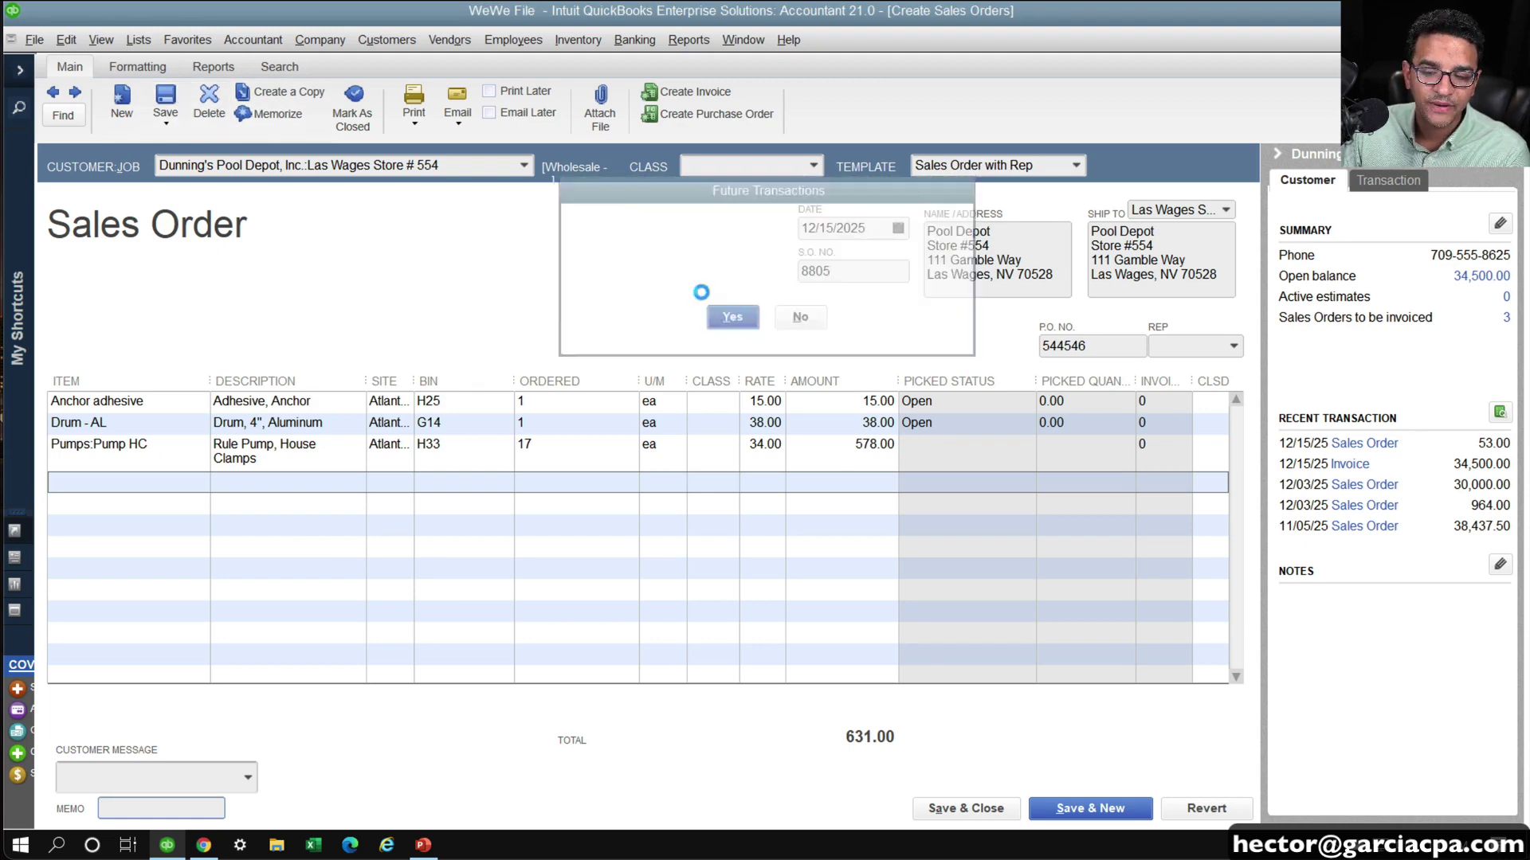
click(140, 40)
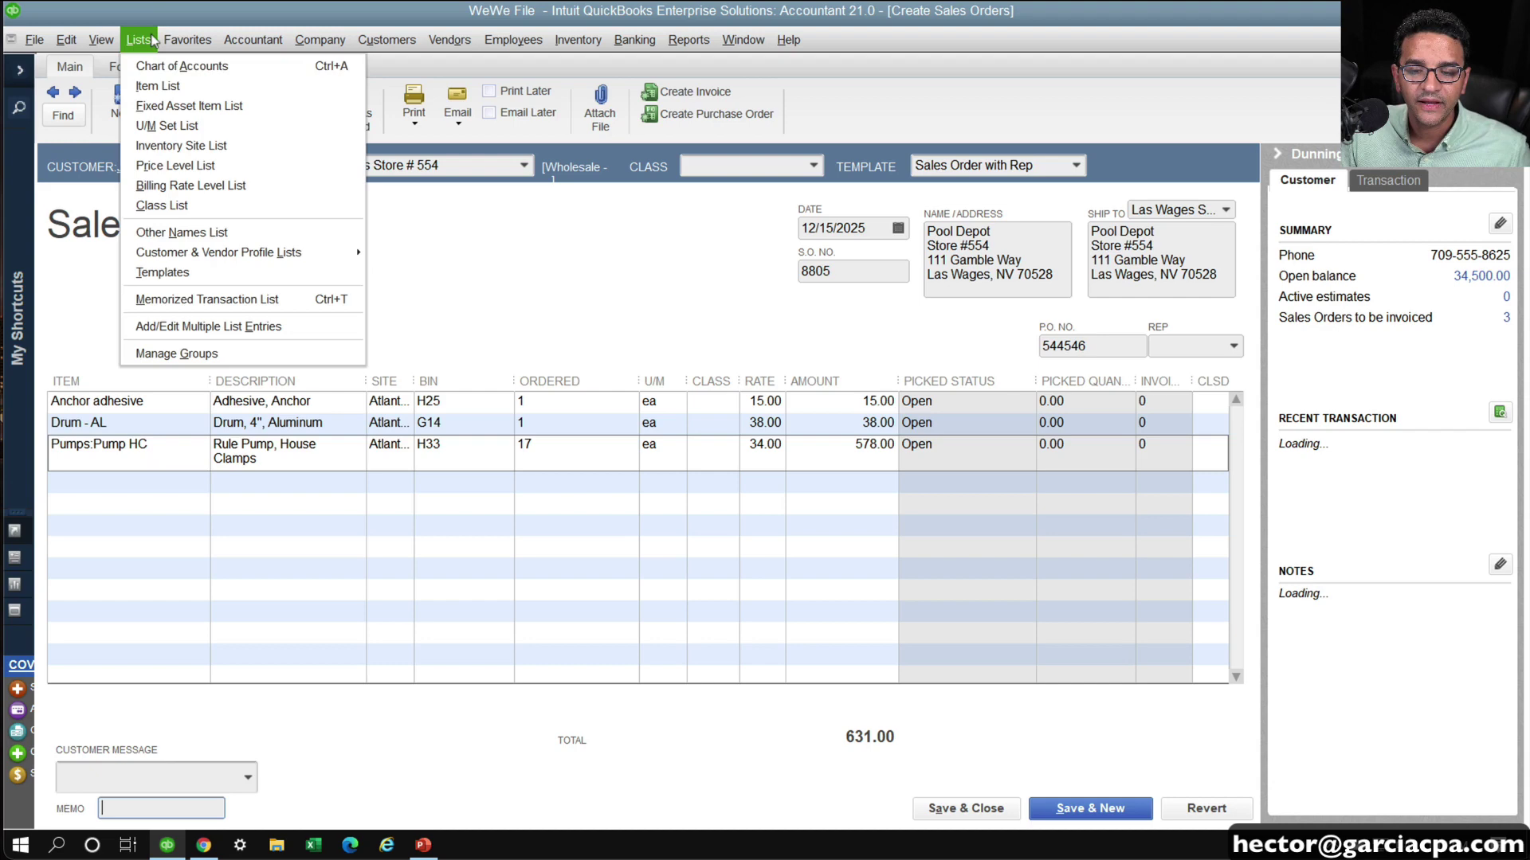
Open Anchor-12x1 from the Item List and view its custom fields
click(162, 88)
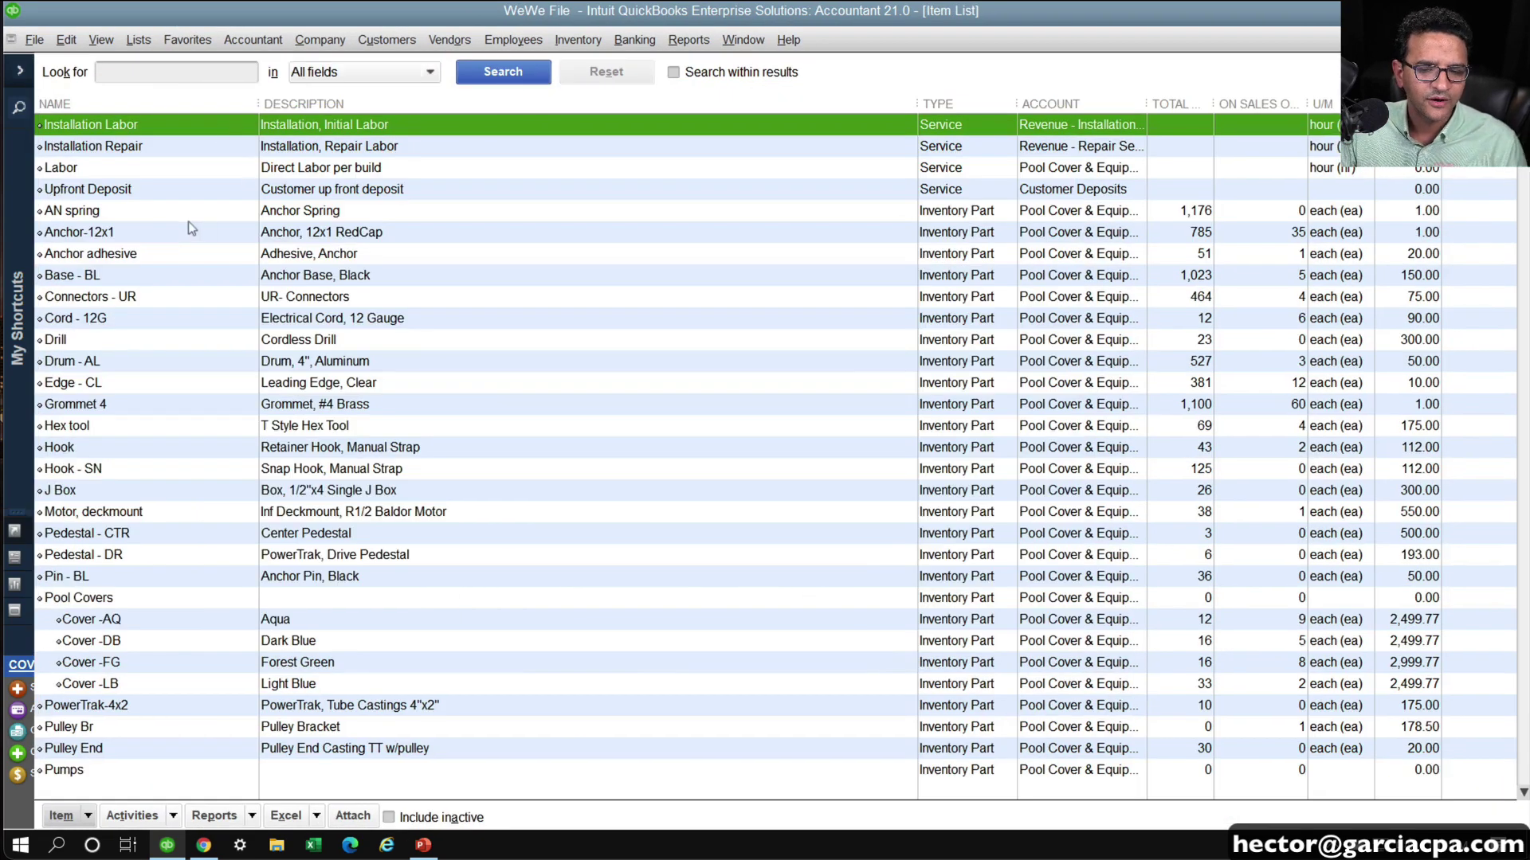
double_click(189, 226)
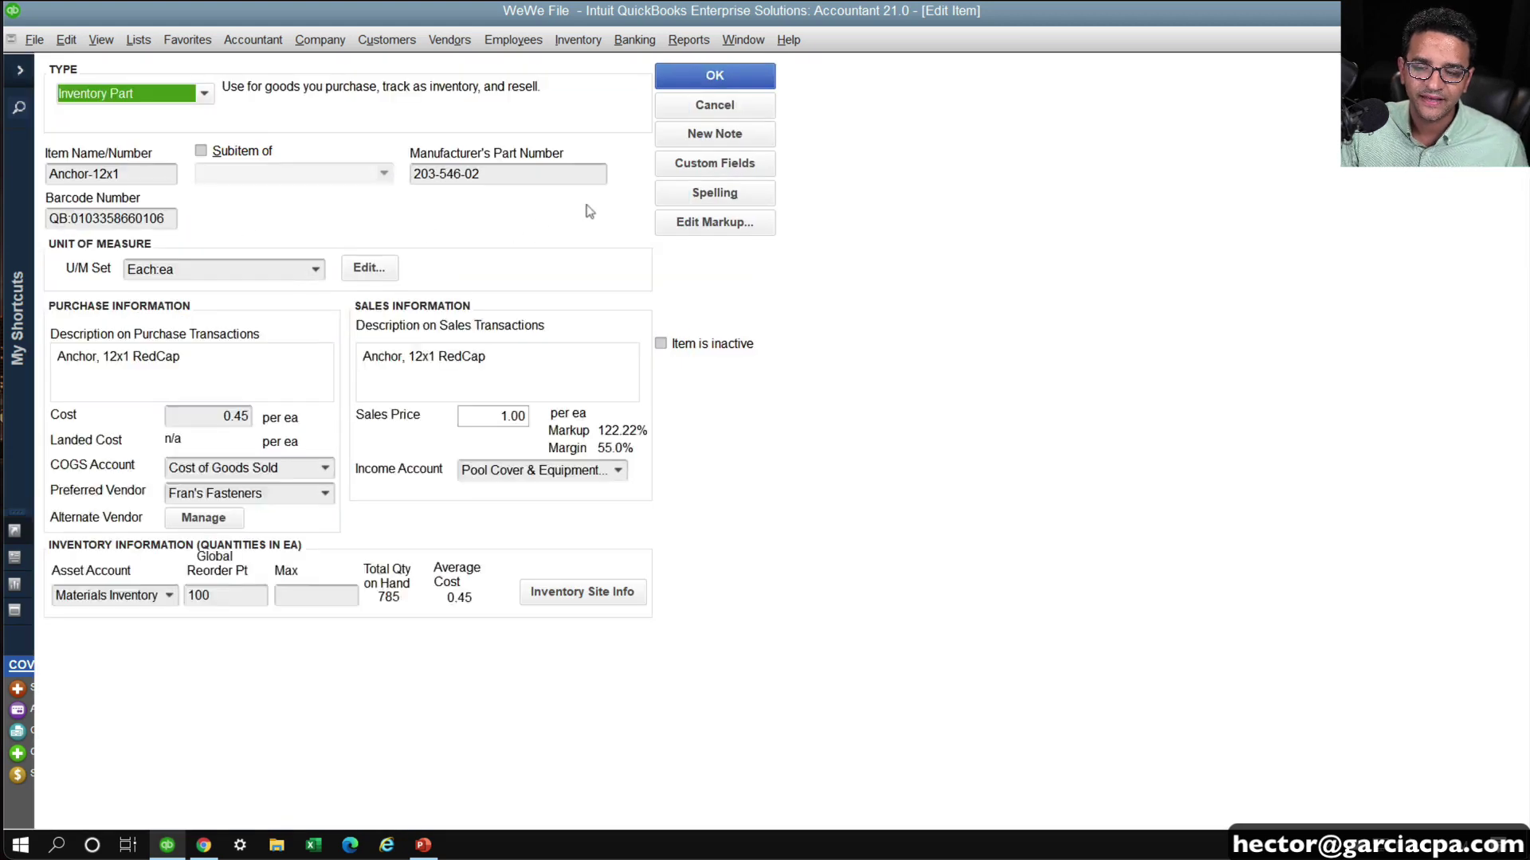
click(700, 171)
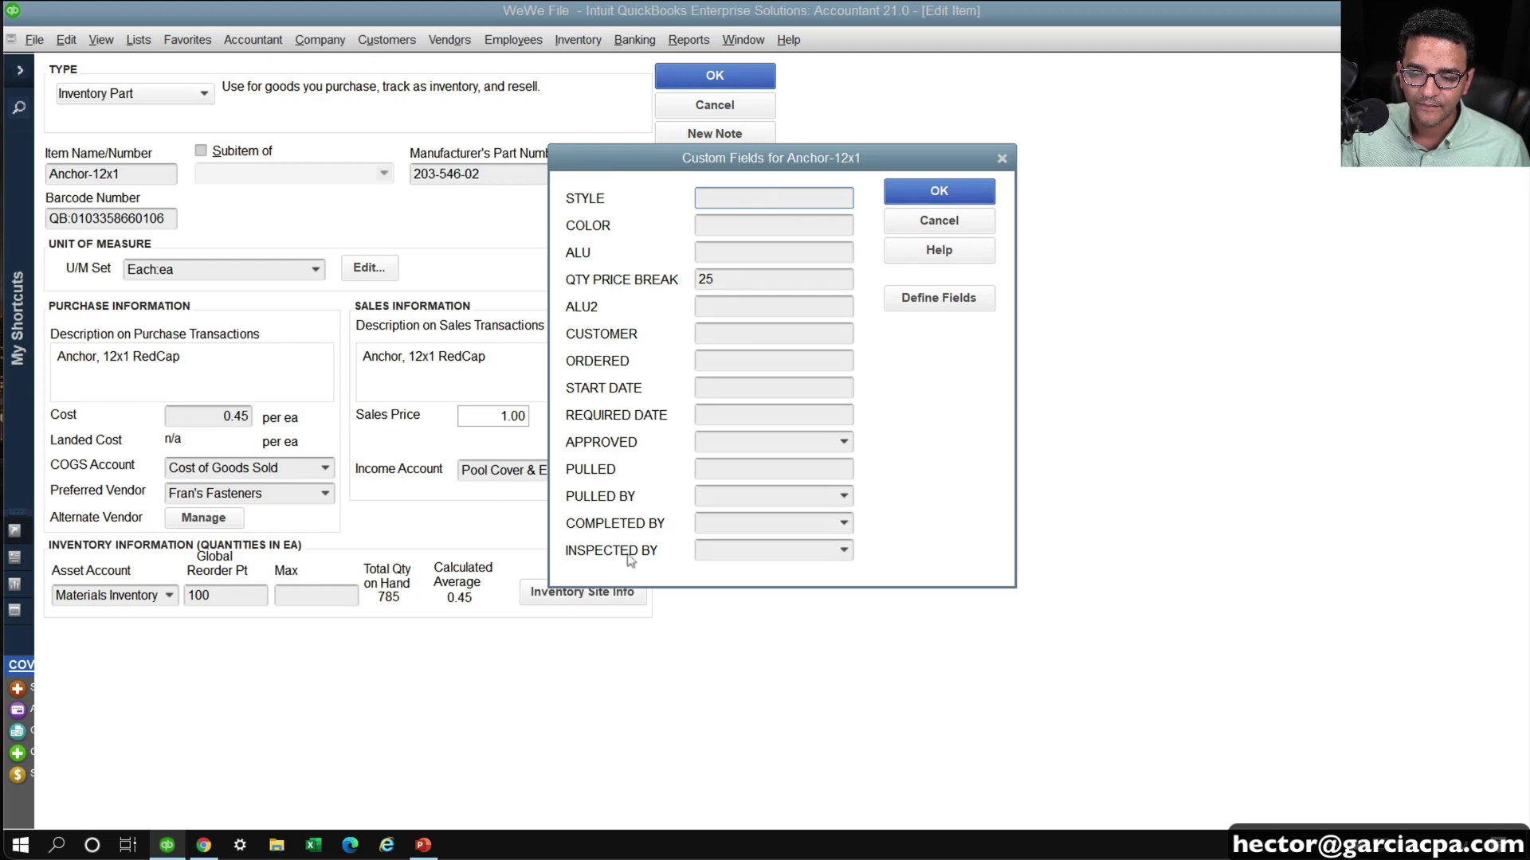
Rename the Style custom field to VENDOR PO #, turning off the label-change warning
click(925, 298)
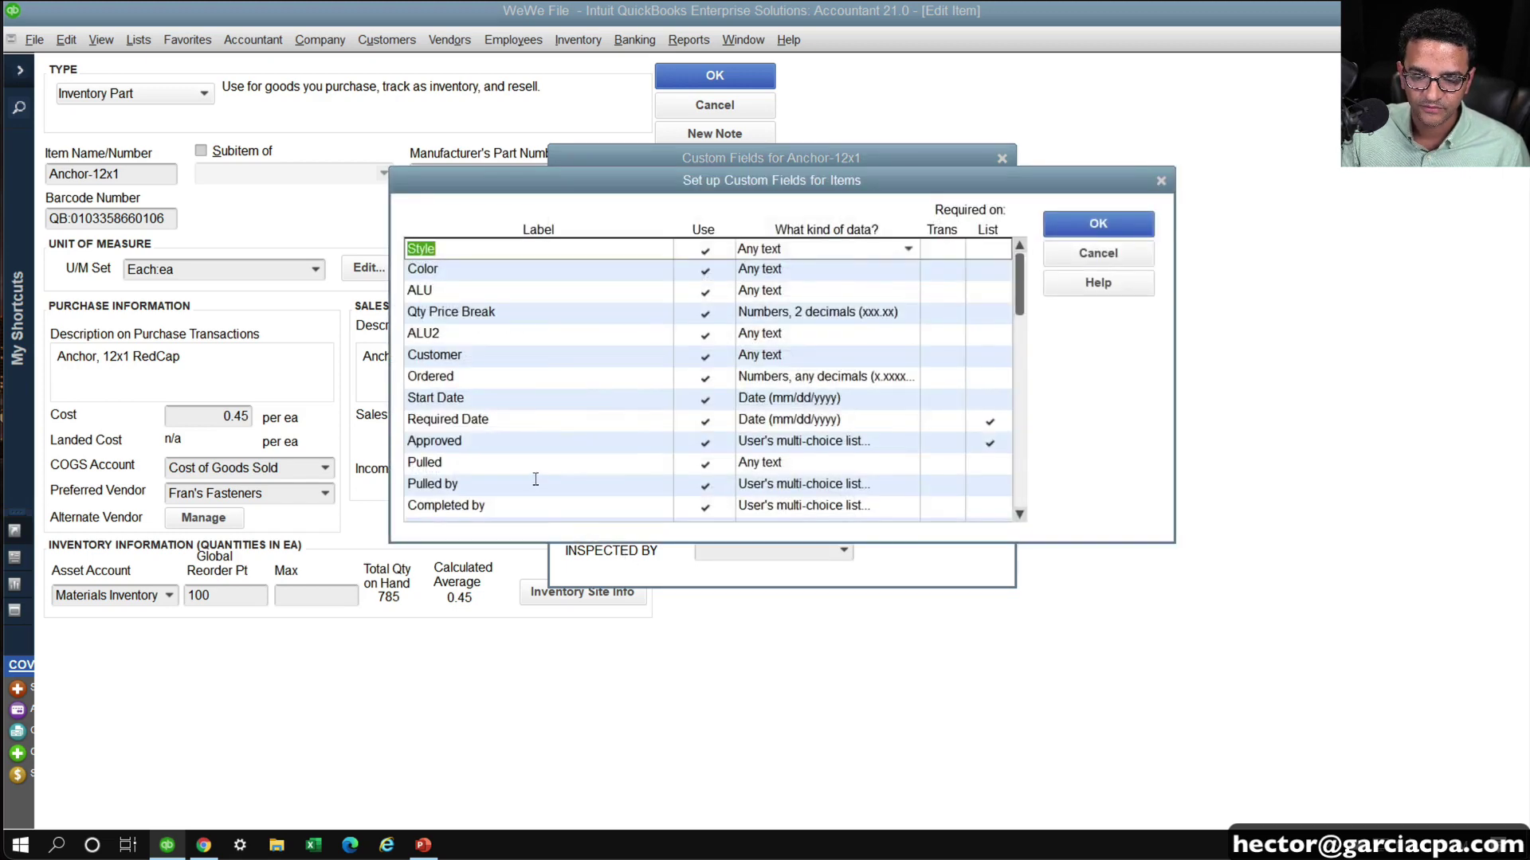
scroll(516, 484, down, 1)
click(462, 485)
scroll(438, 489, up, 1)
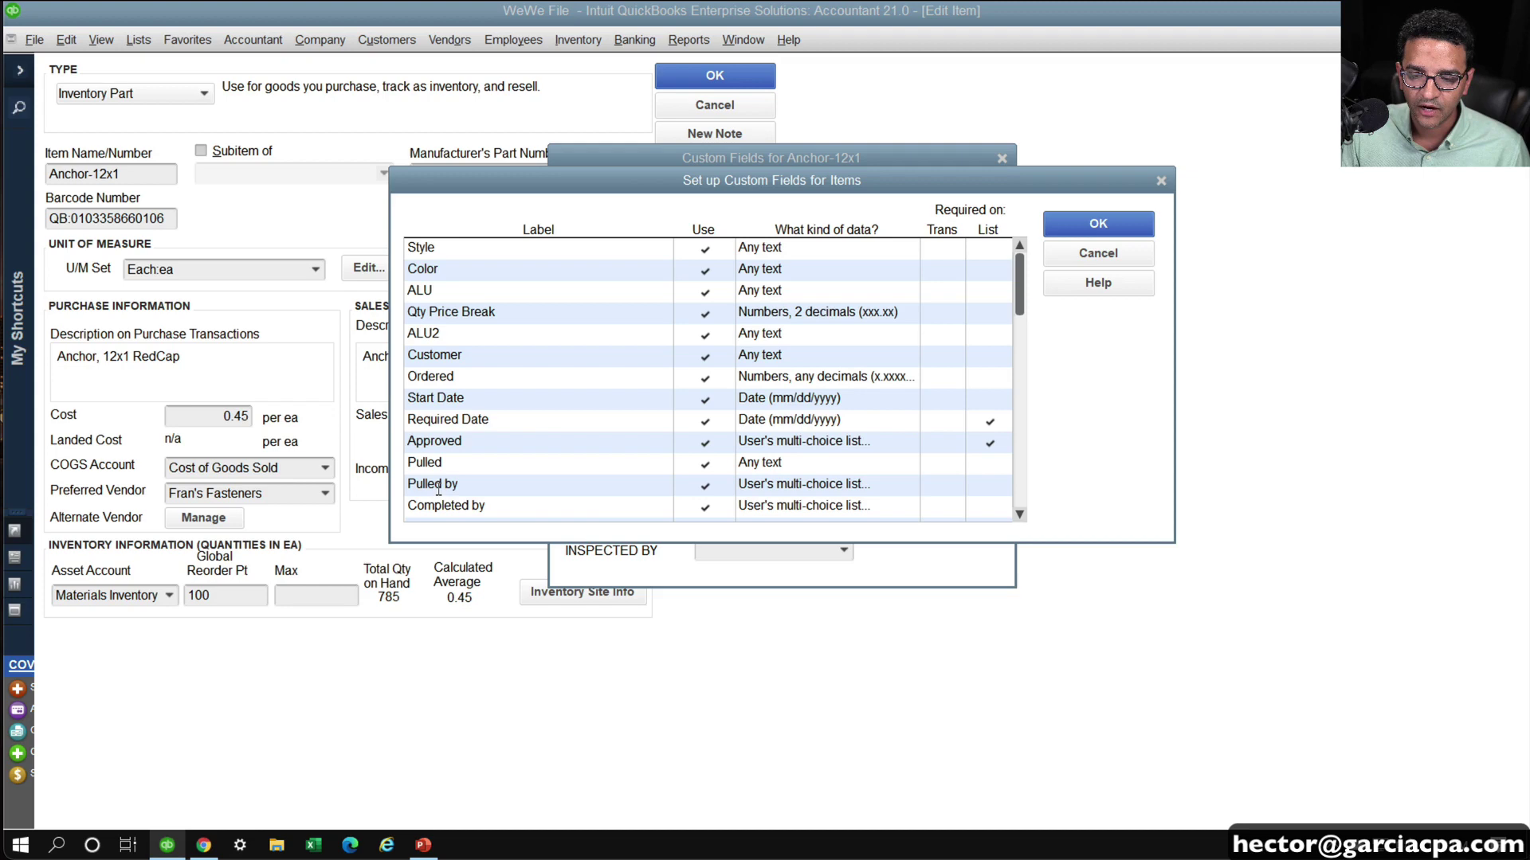
click(480, 247)
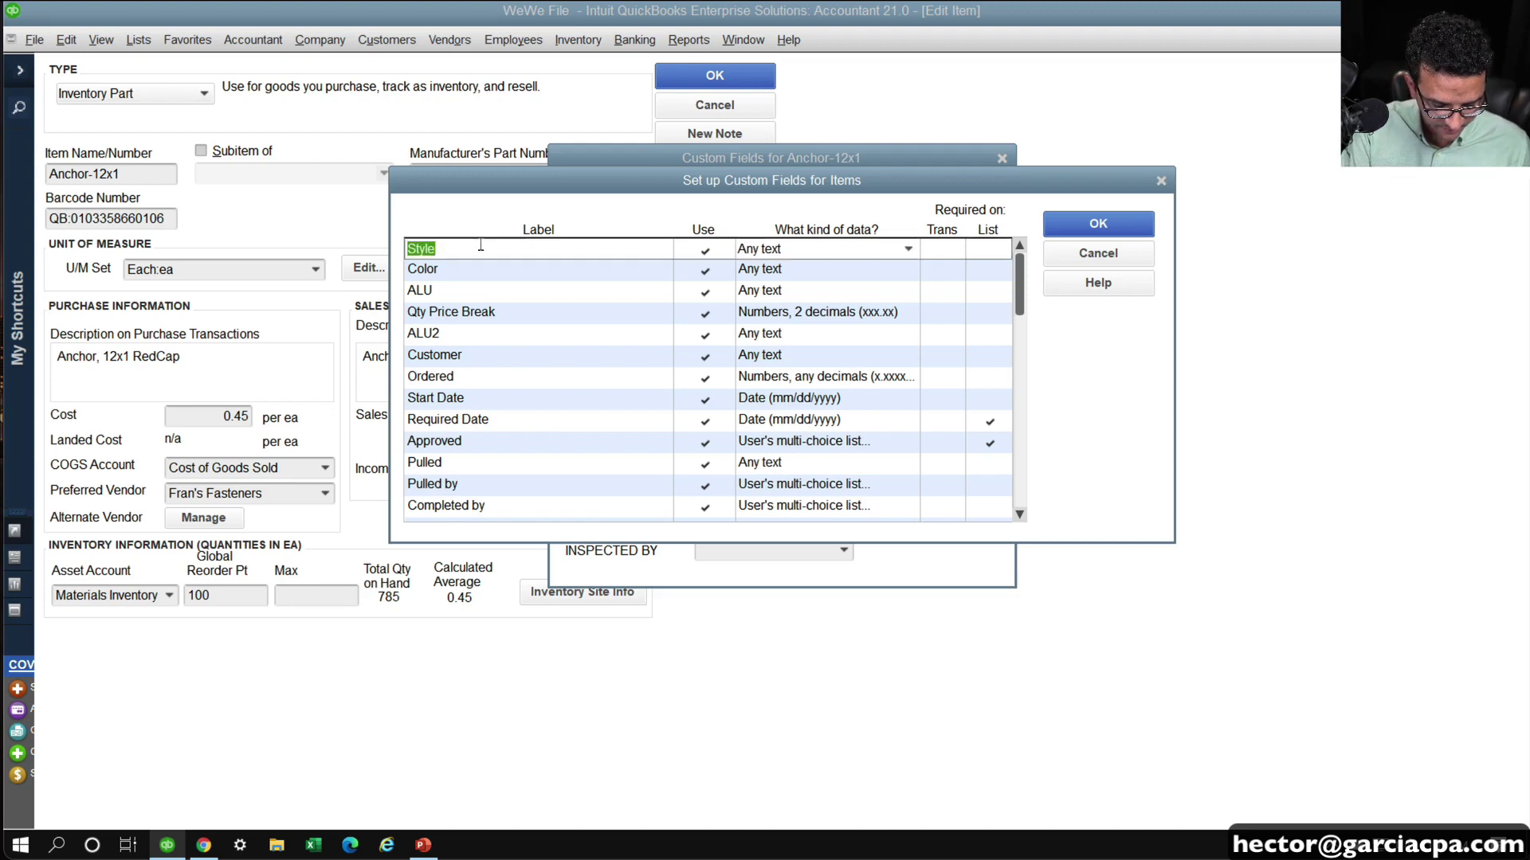
text(VENDOR PO #)
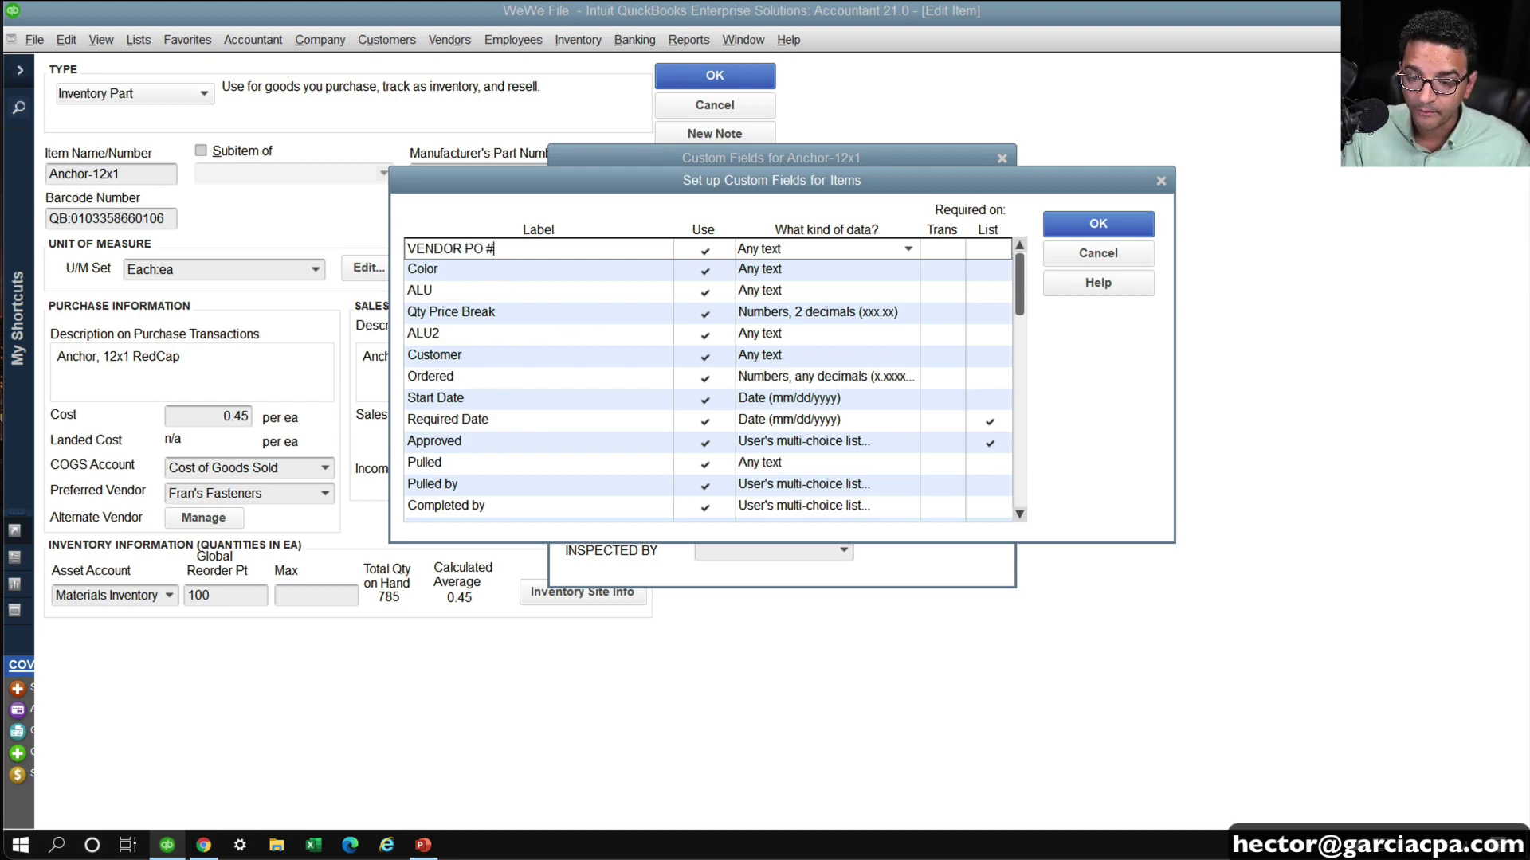
click(830, 253)
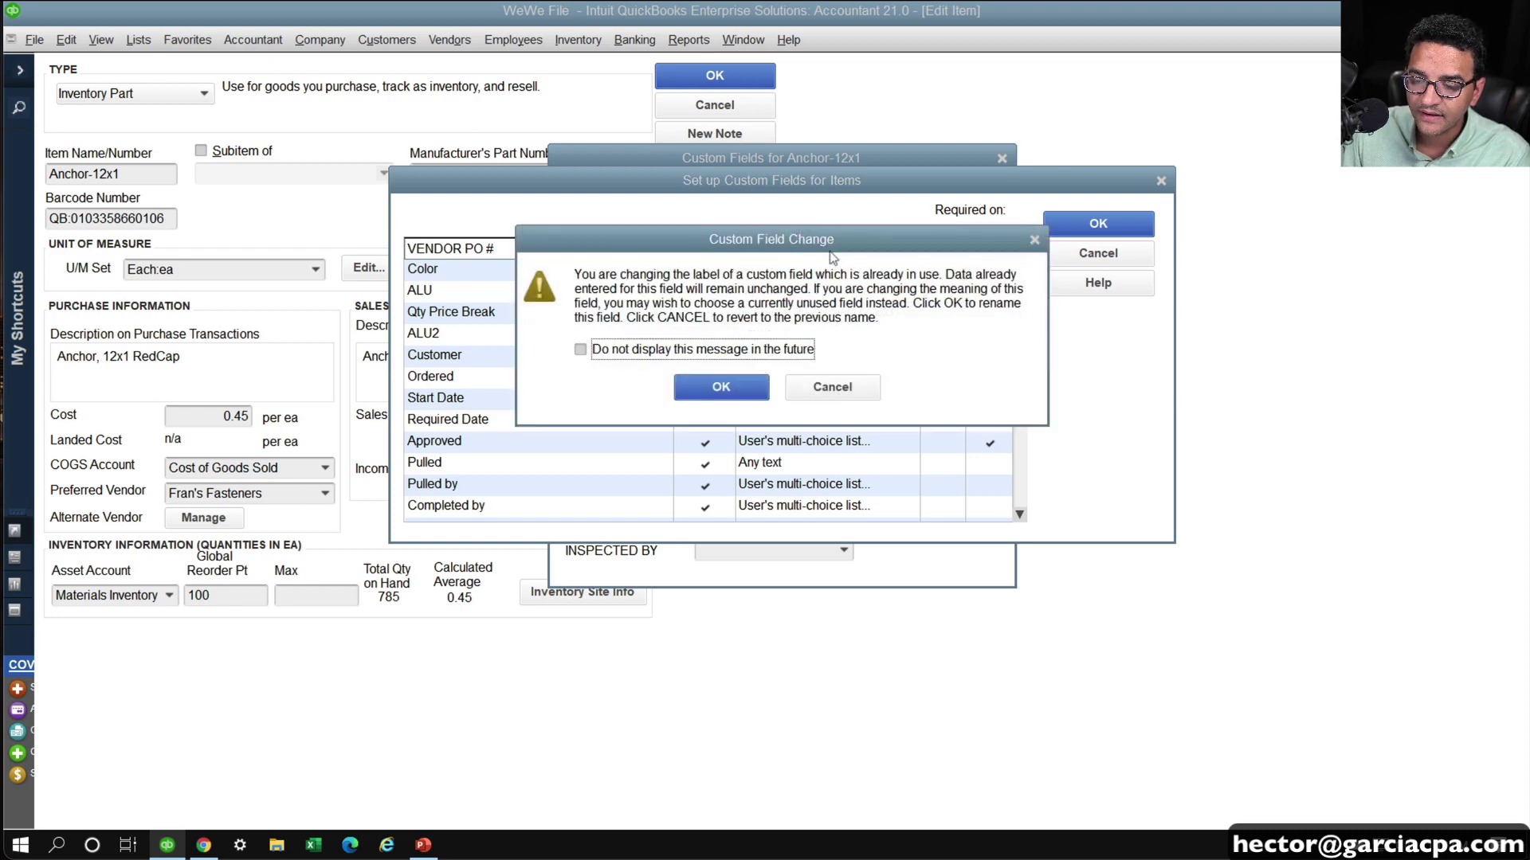
click(721, 350)
Make VENDOR PO # whole numbers only, drop Approved's list requirement, and save the definitions
click(719, 386)
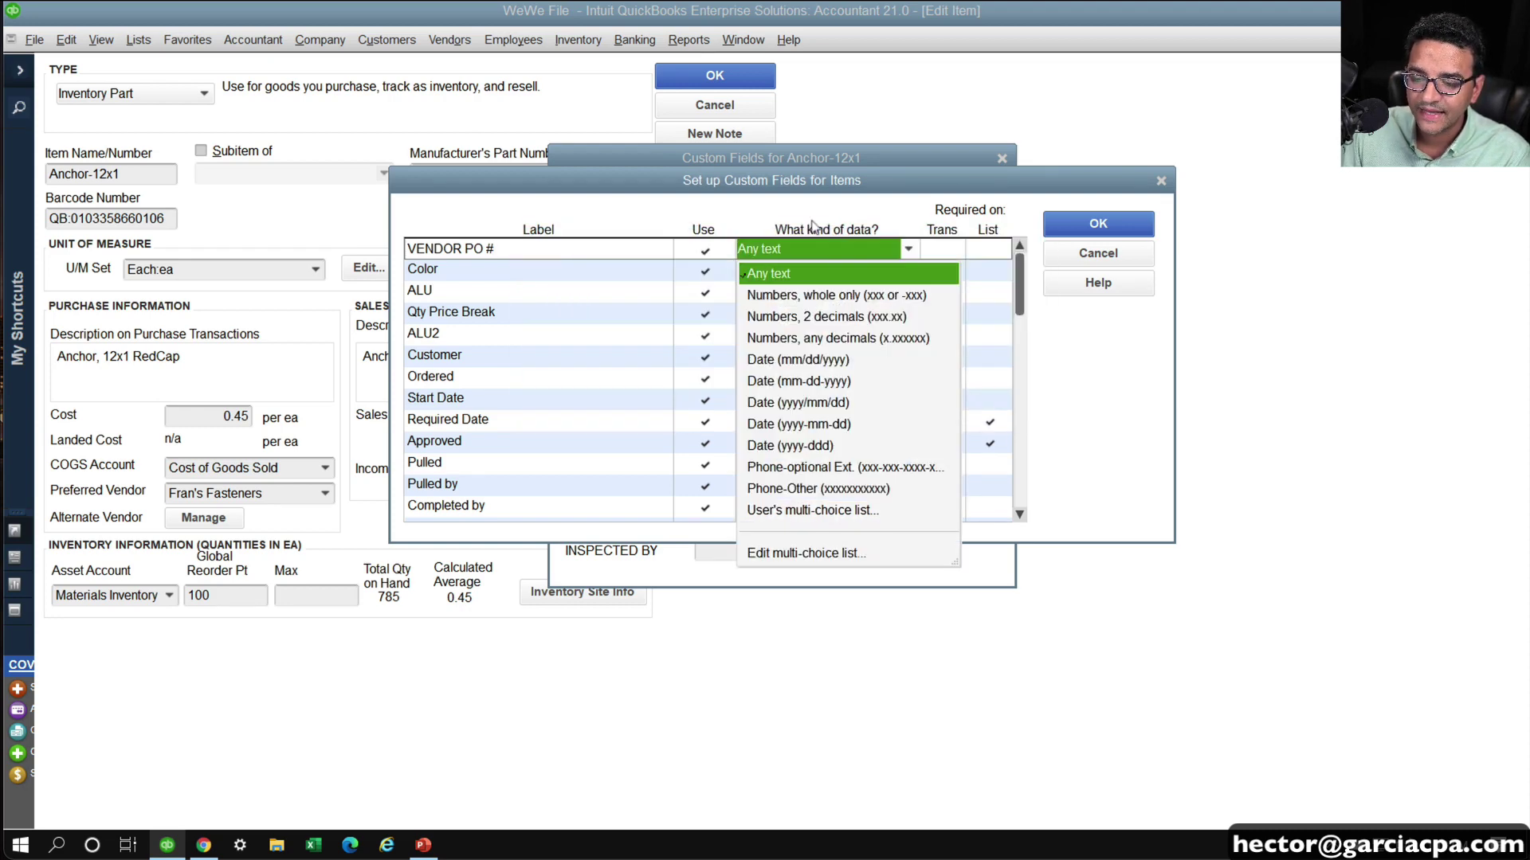
click(803, 300)
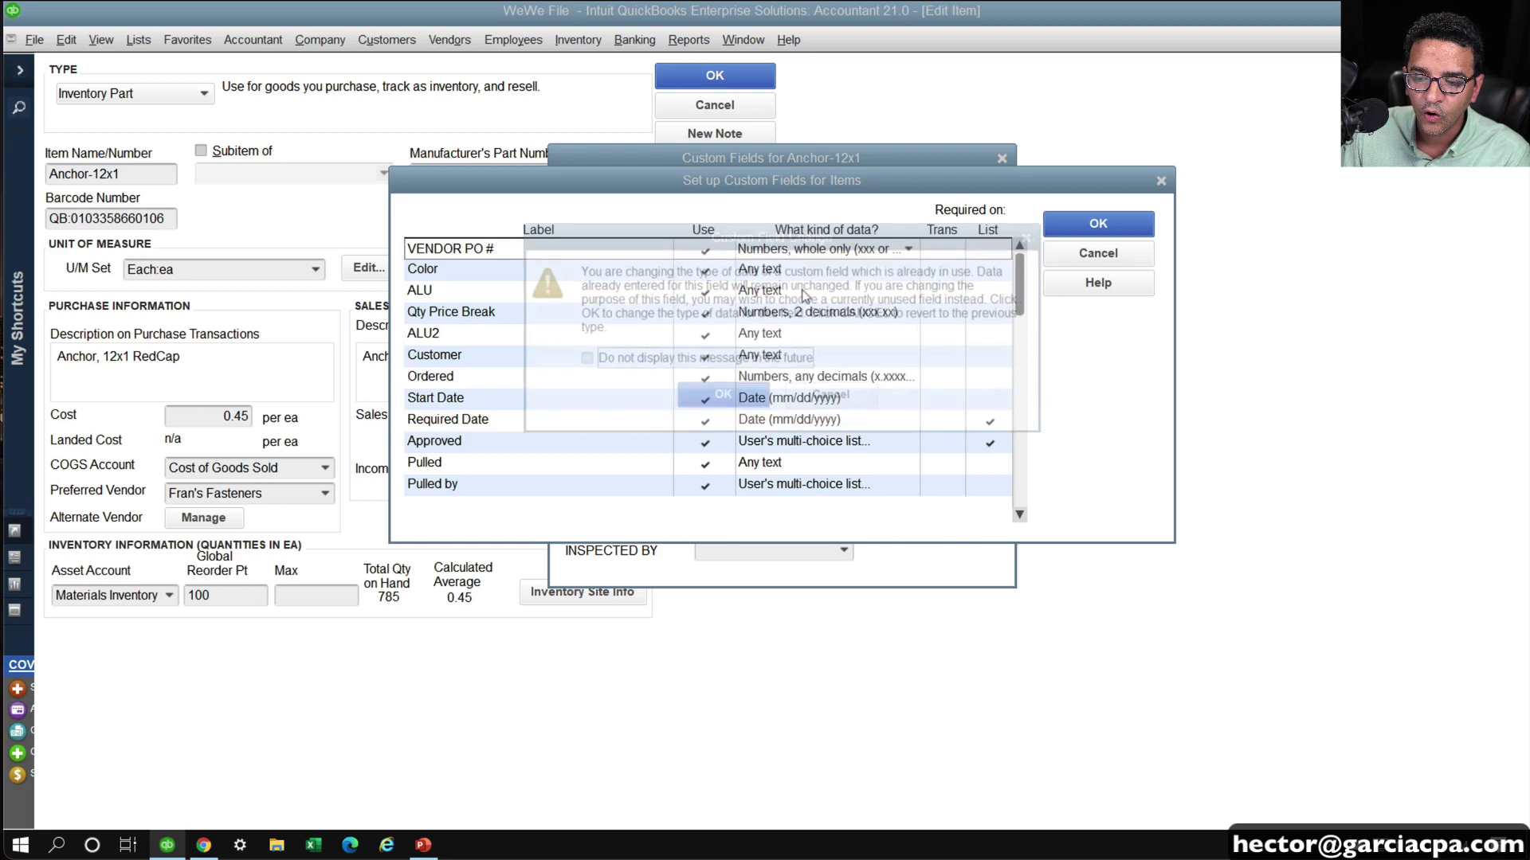
click(721, 396)
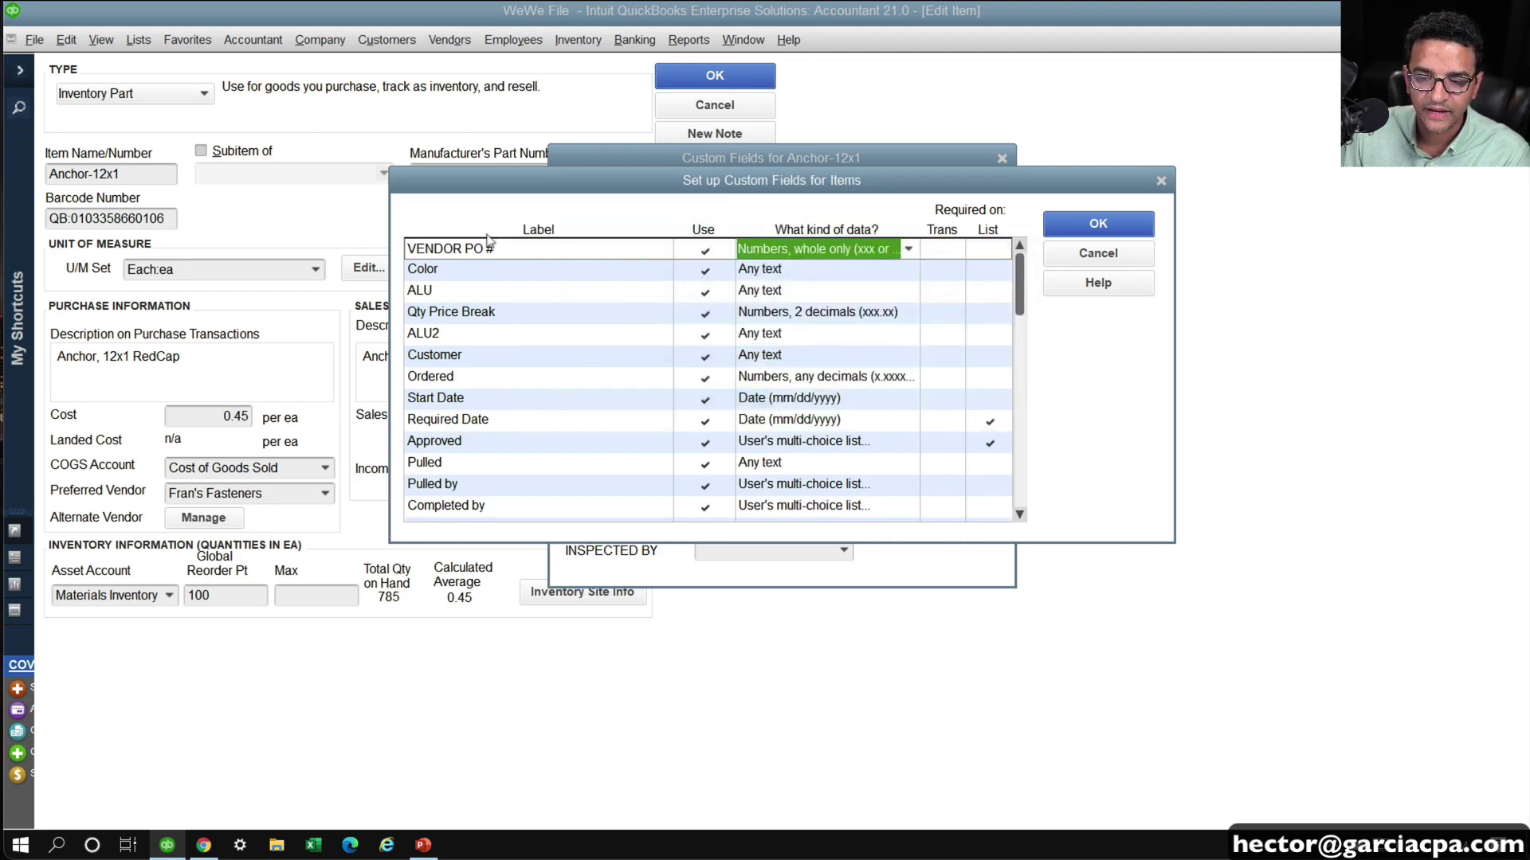
click(530, 249)
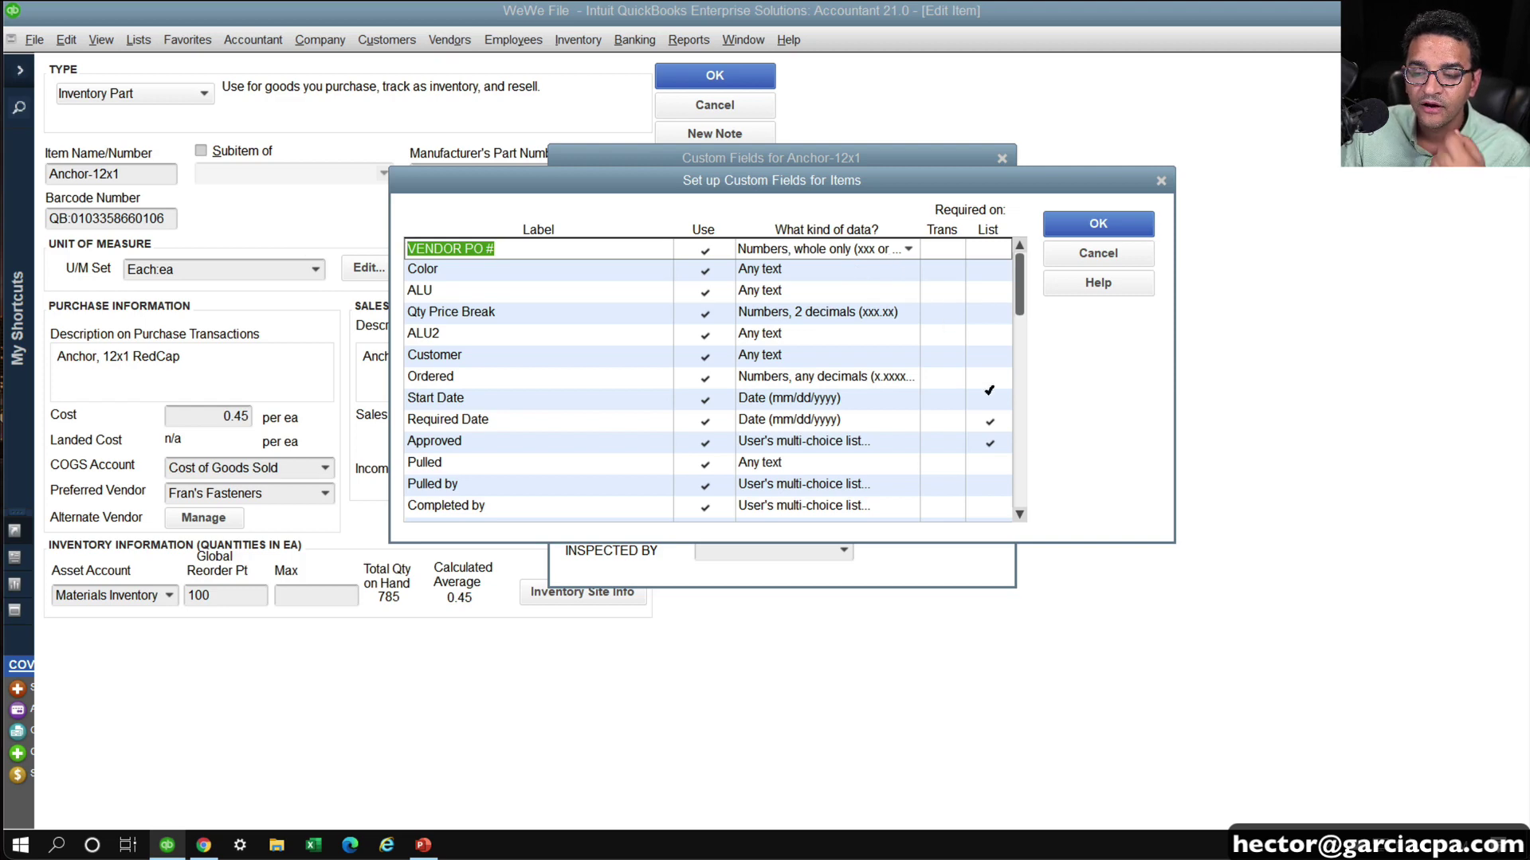
click(996, 438)
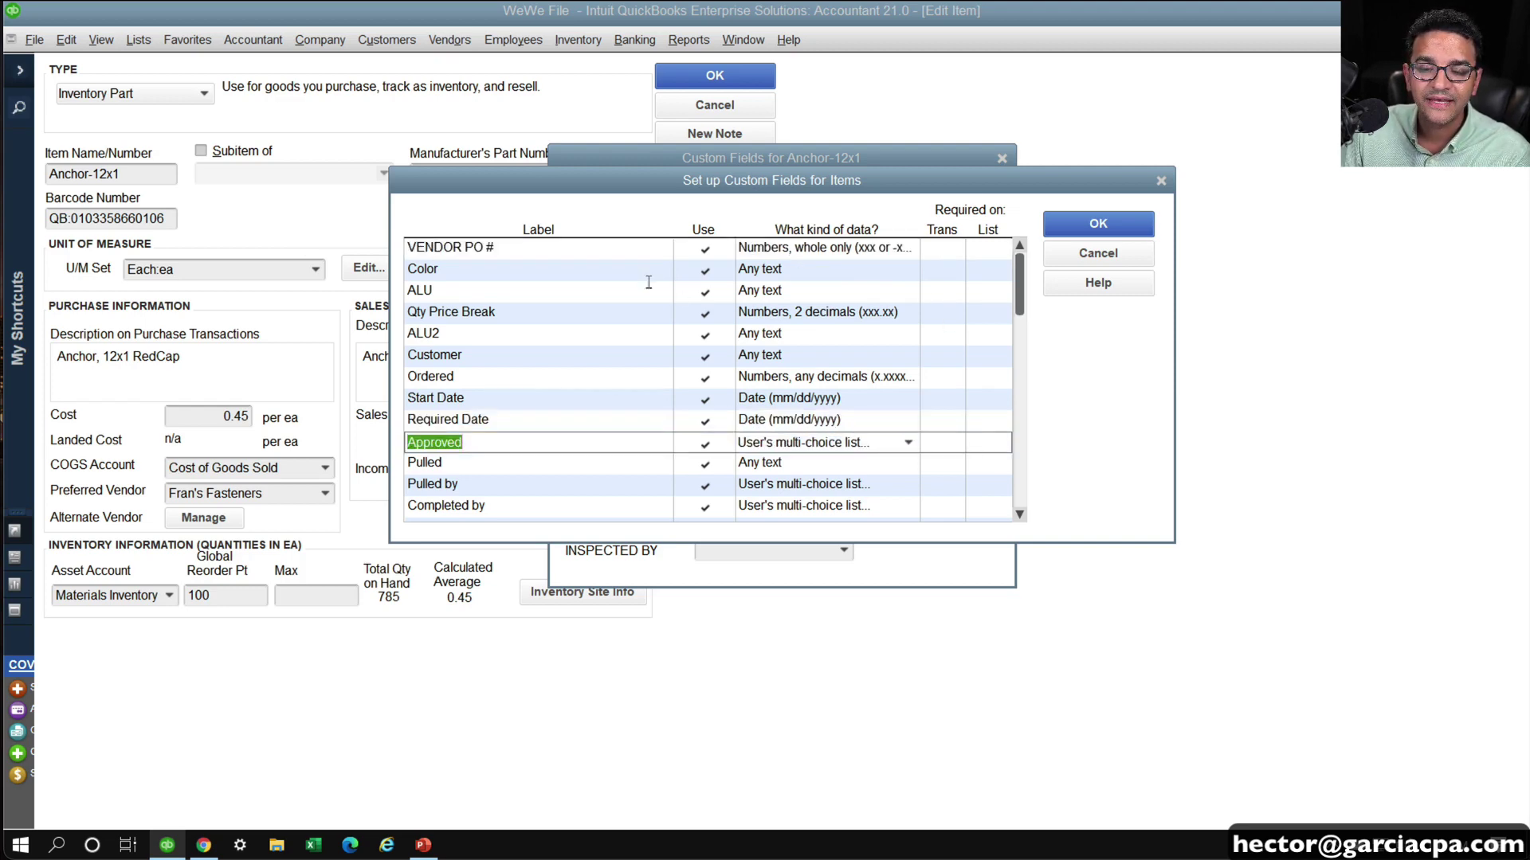
click(1119, 231)
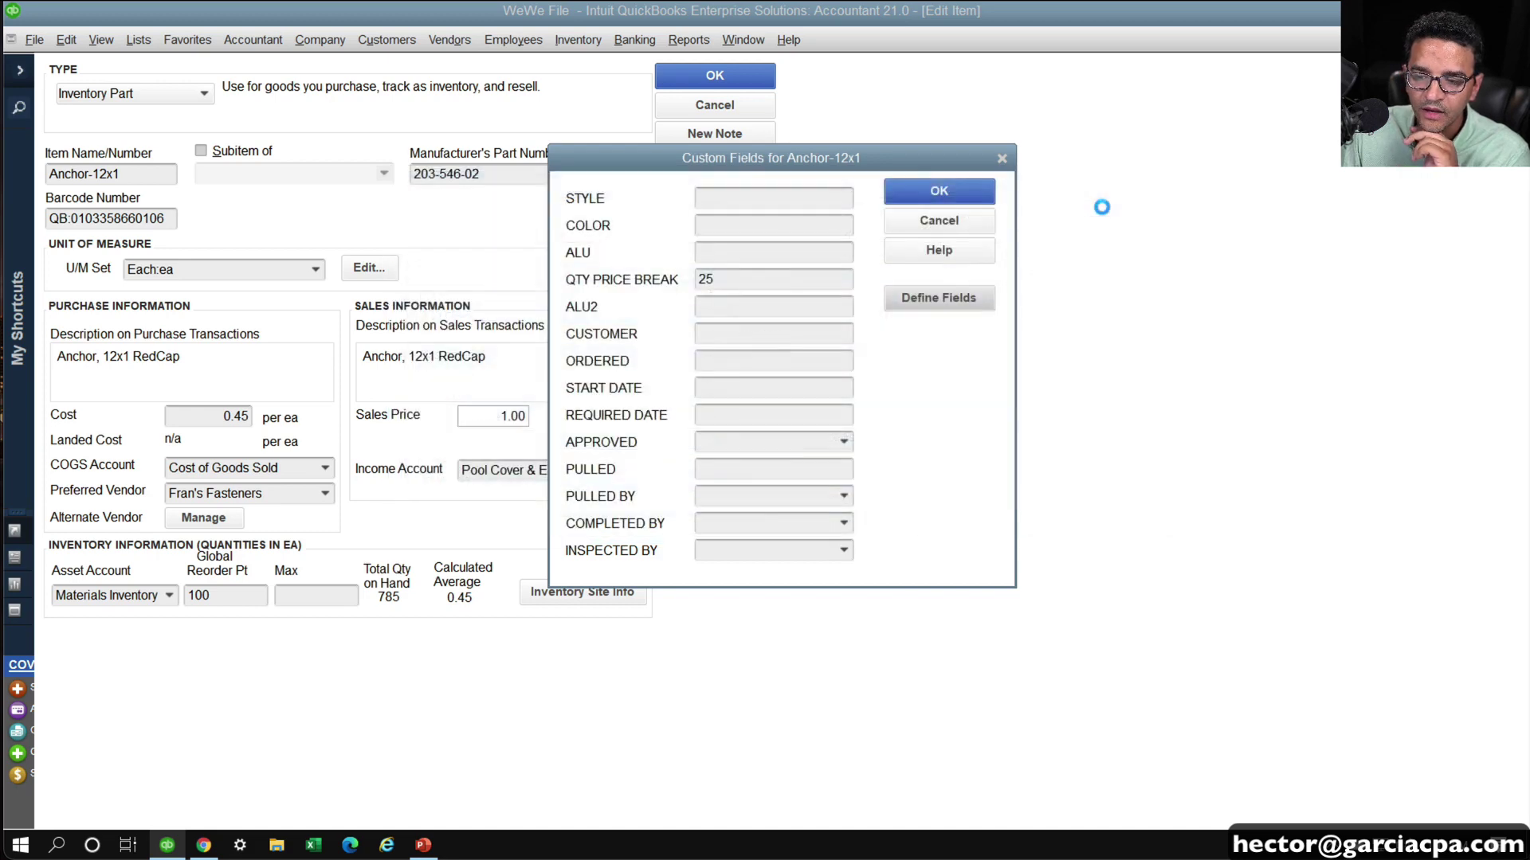
click(936, 199)
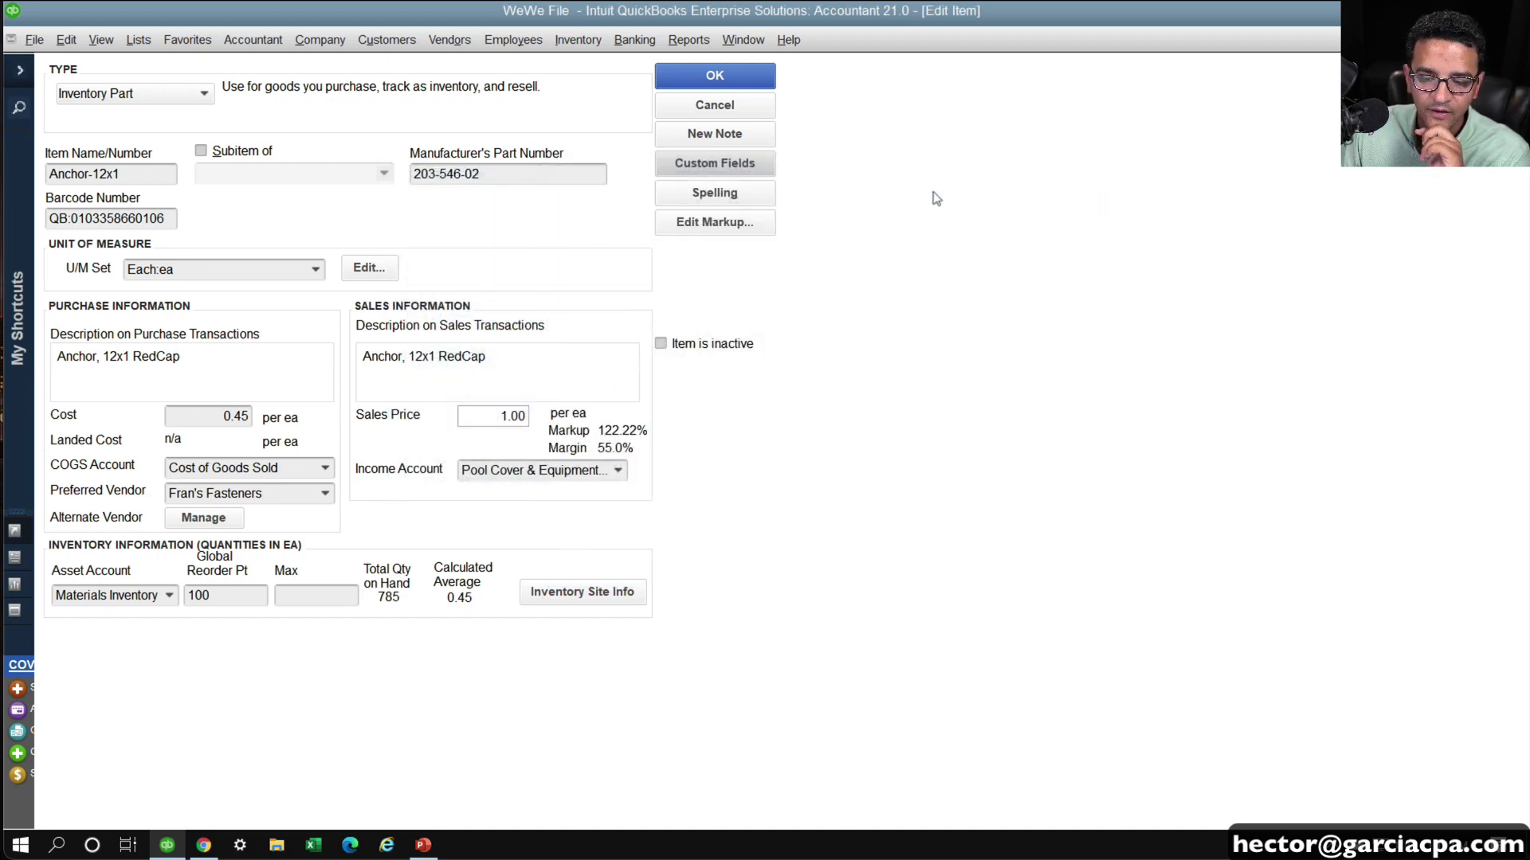
Save Anchor-12x1, then show Class and VENDOR PO # columns in a copy of the sales order template
click(733, 79)
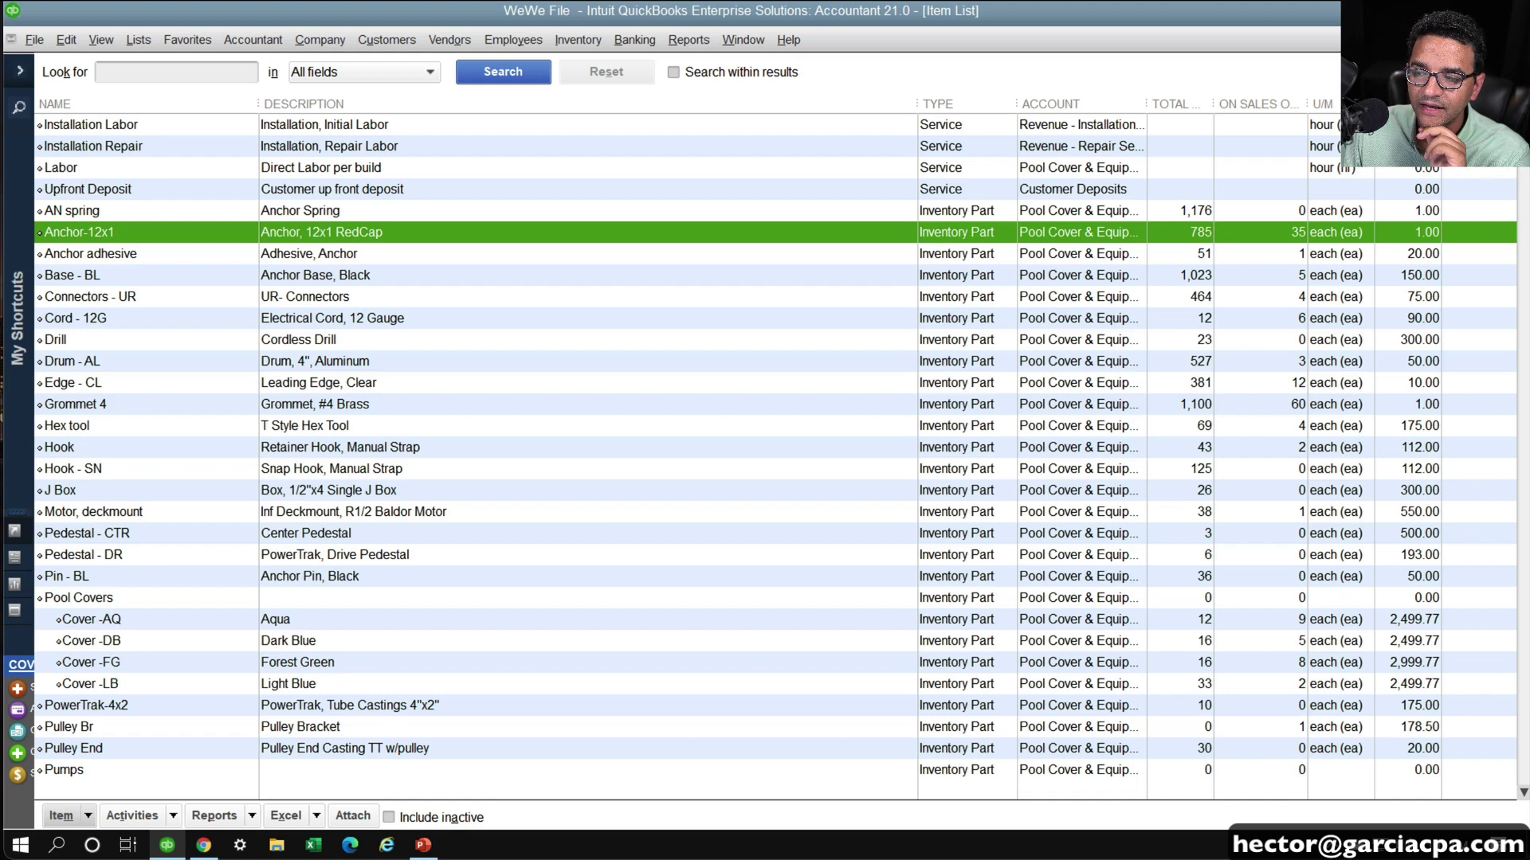
key(Escape)
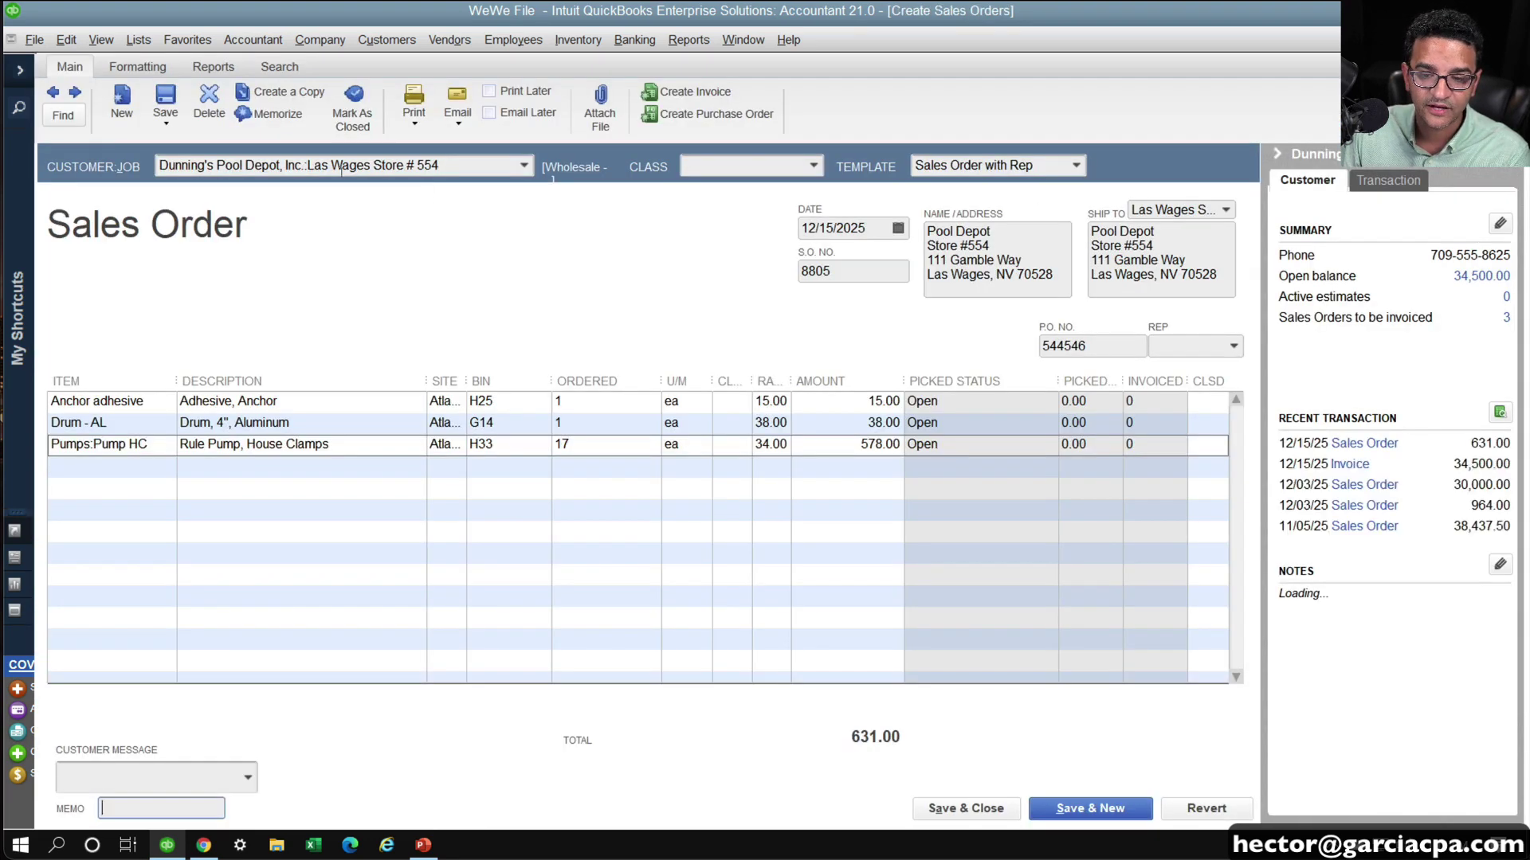
click(143, 69)
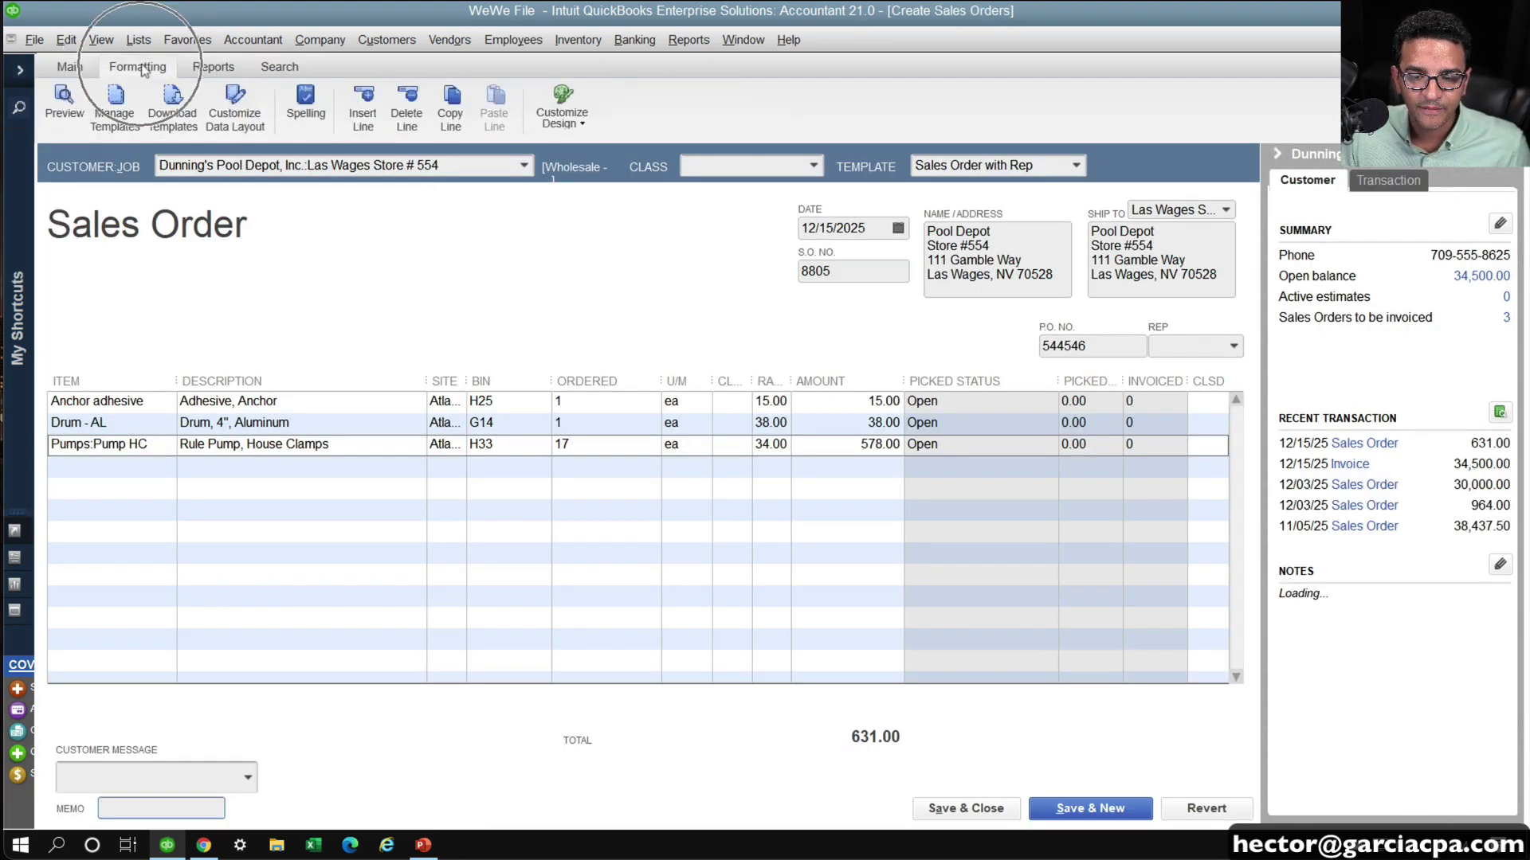
click(235, 112)
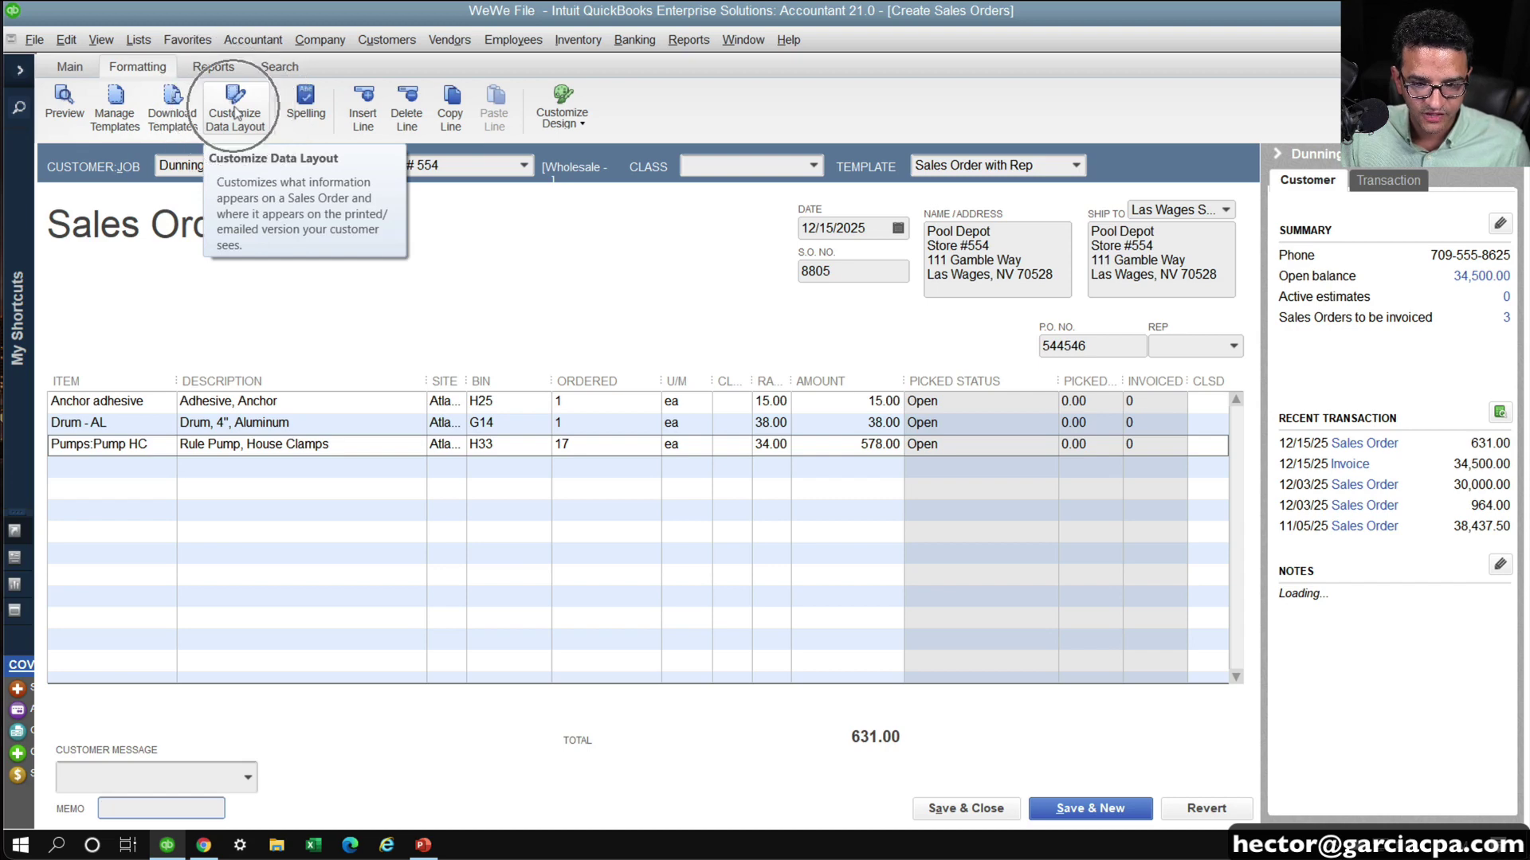
click(704, 398)
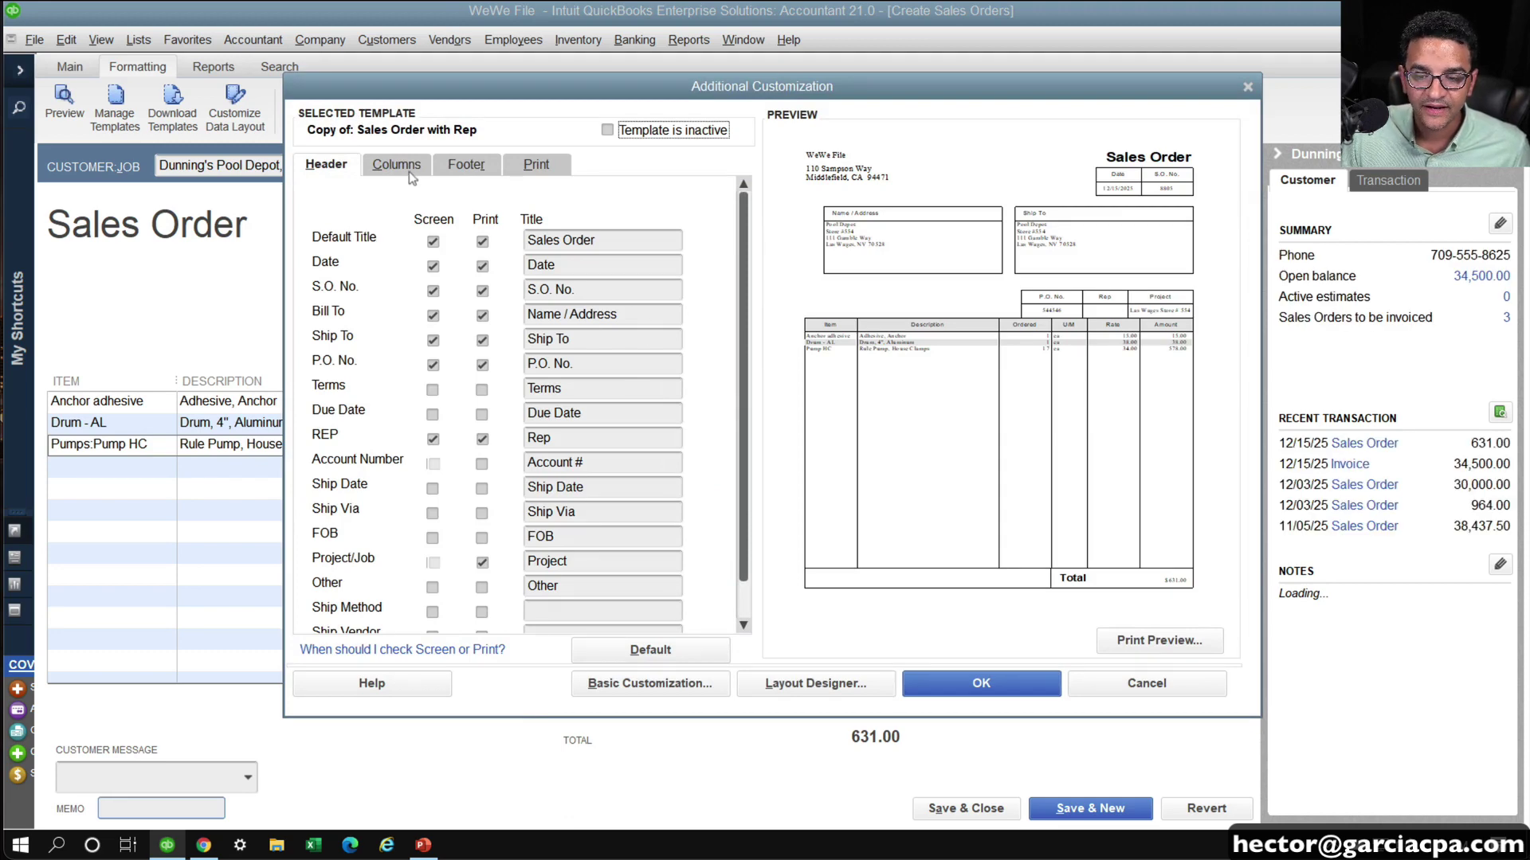
click(410, 174)
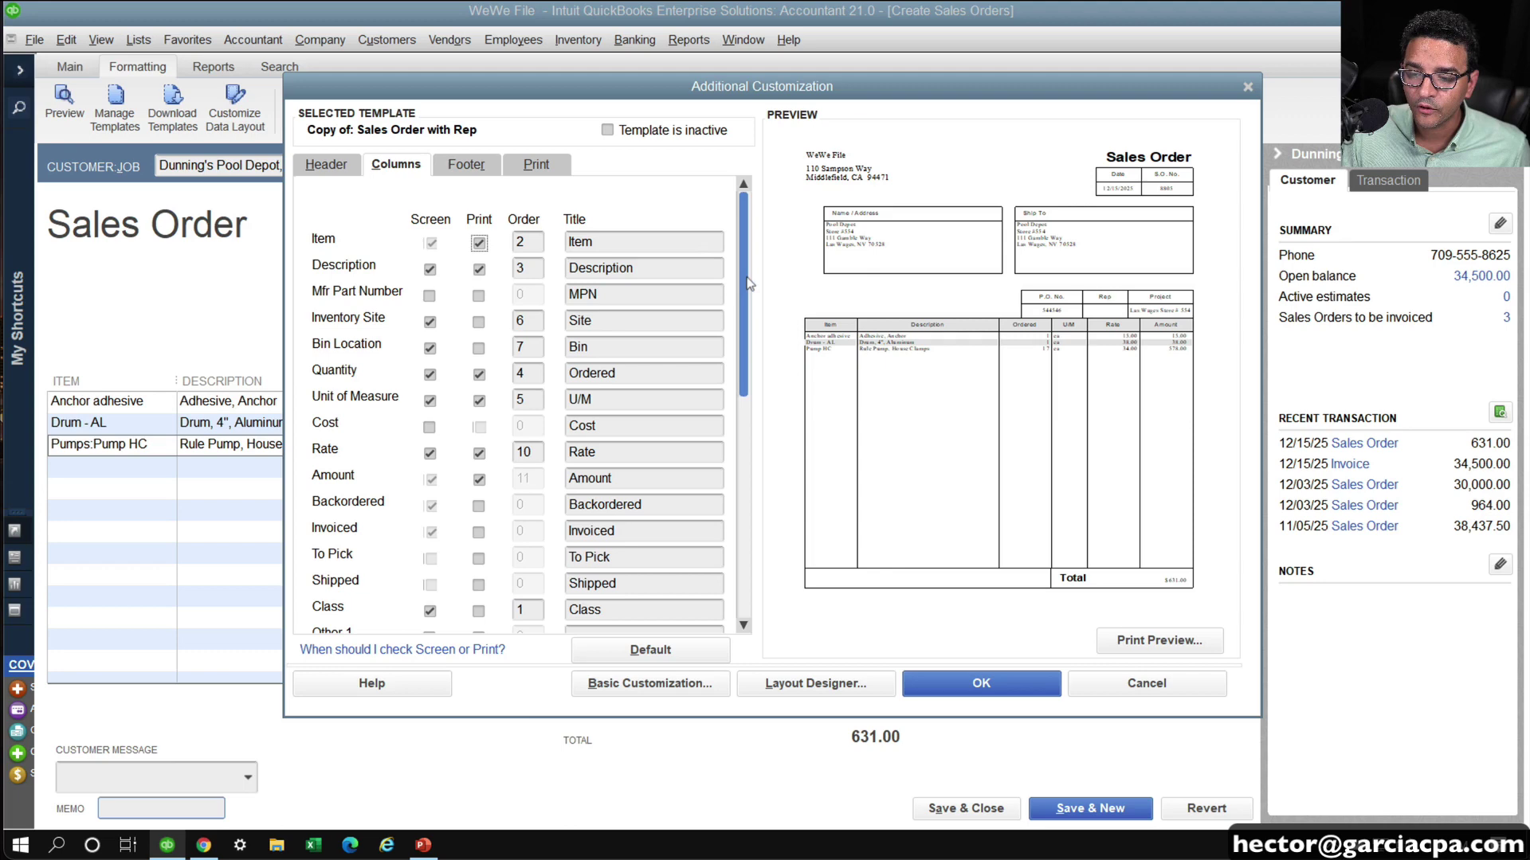
scroll(744, 413, down, 10)
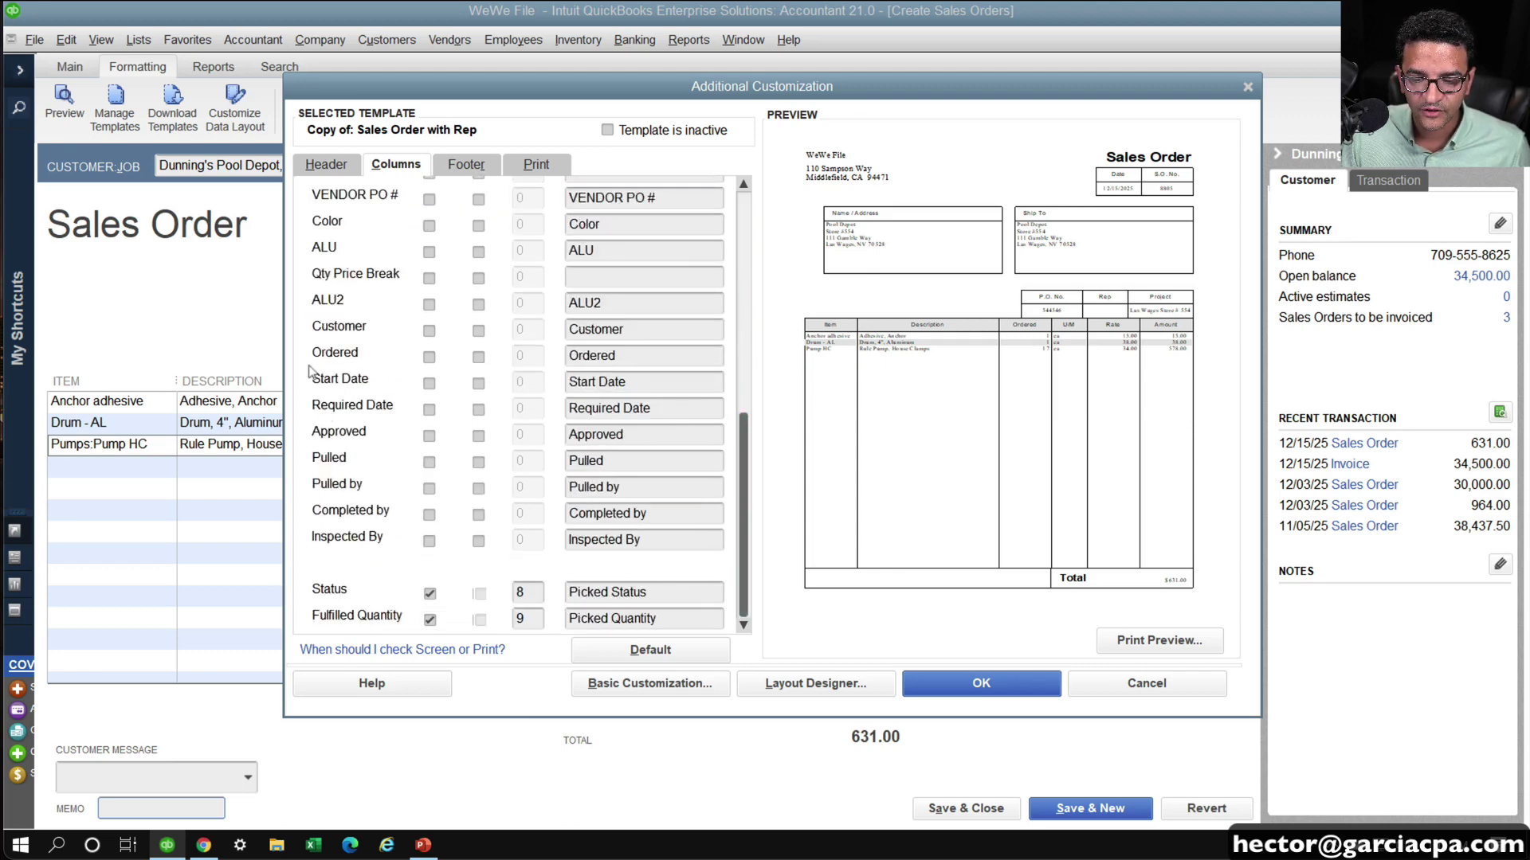
scroll(525, 248, up, 3)
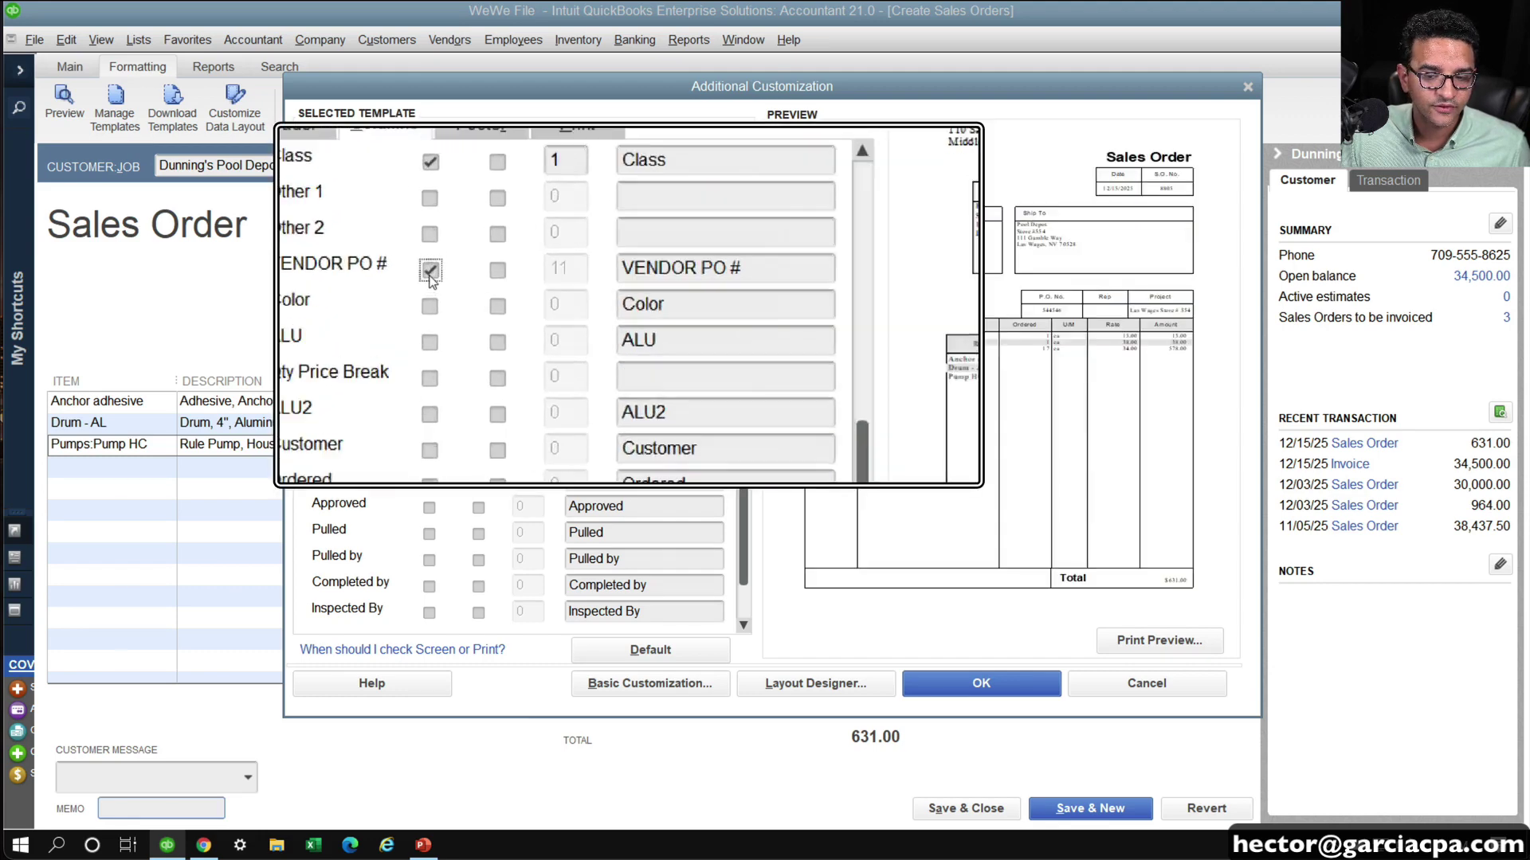
click(981, 684)
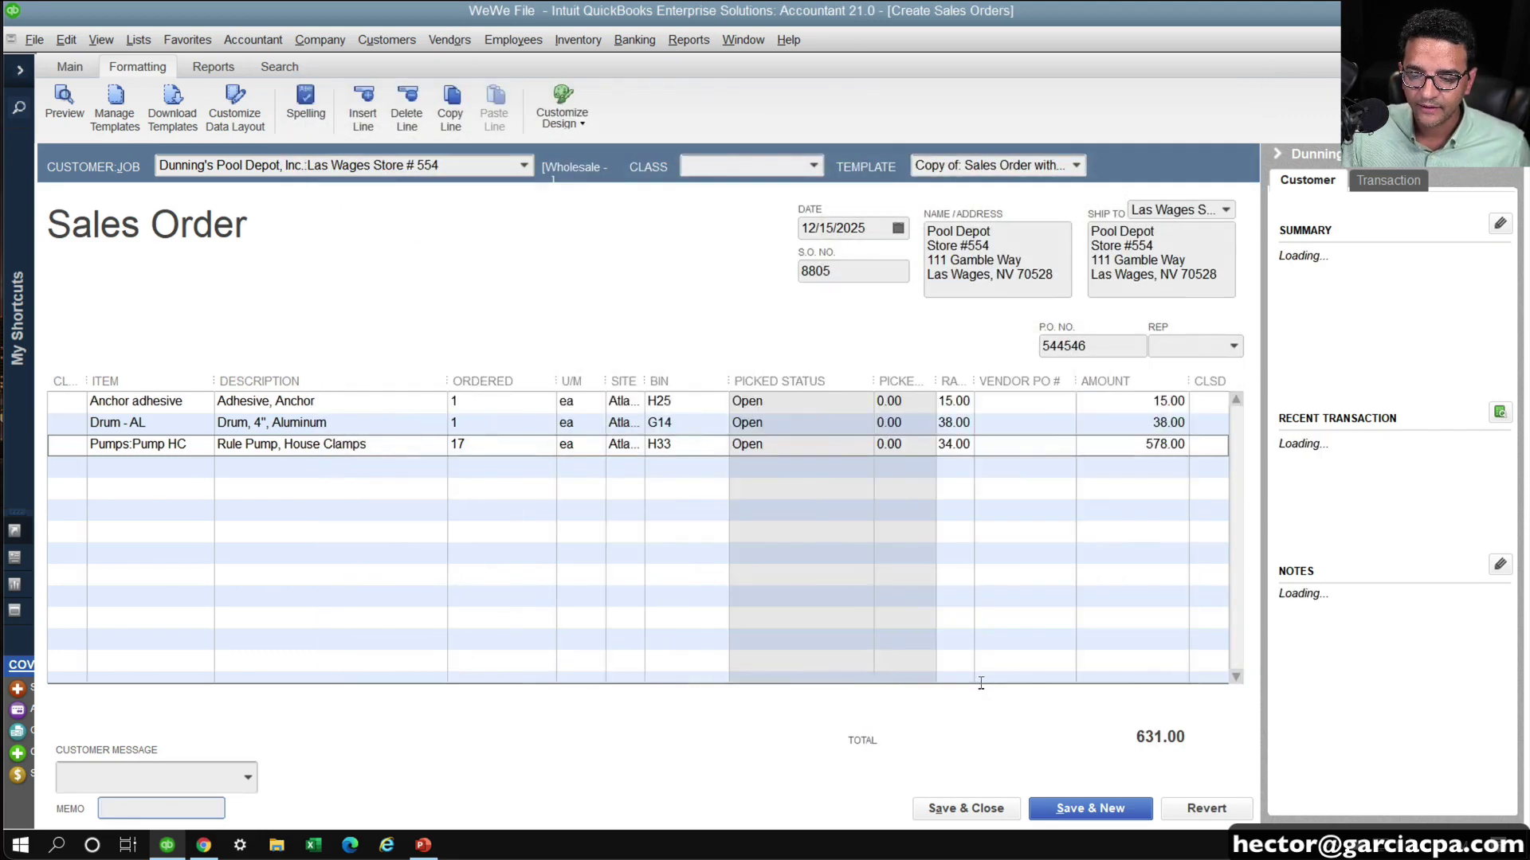
Widen the Rate and Class columns and collapse the customer side panel
drag(914, 381, 1051, 381)
click(946, 483)
click(1278, 156)
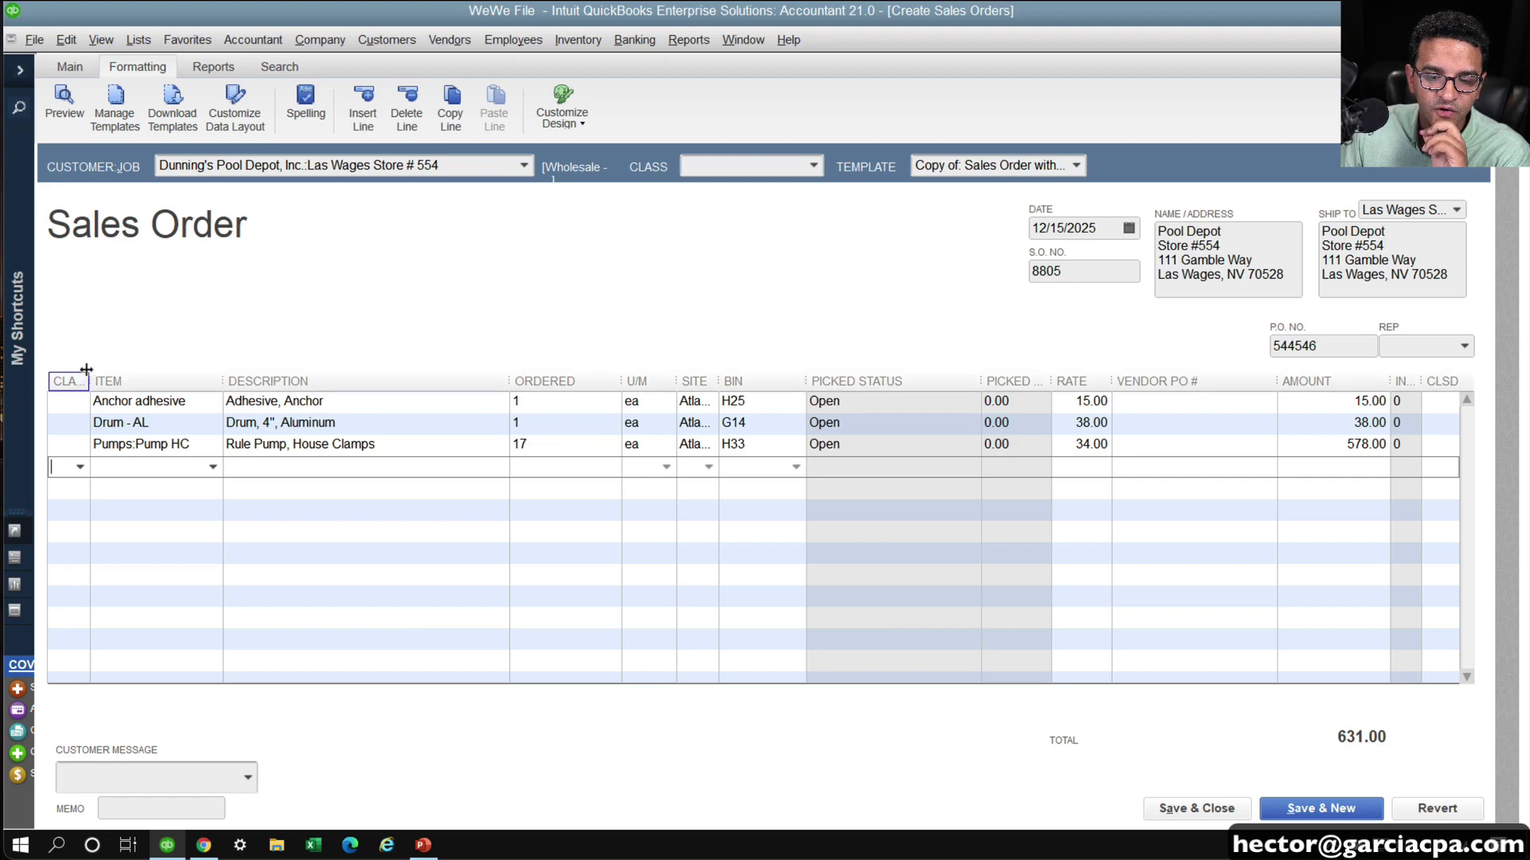
drag(90, 376, 115, 371)
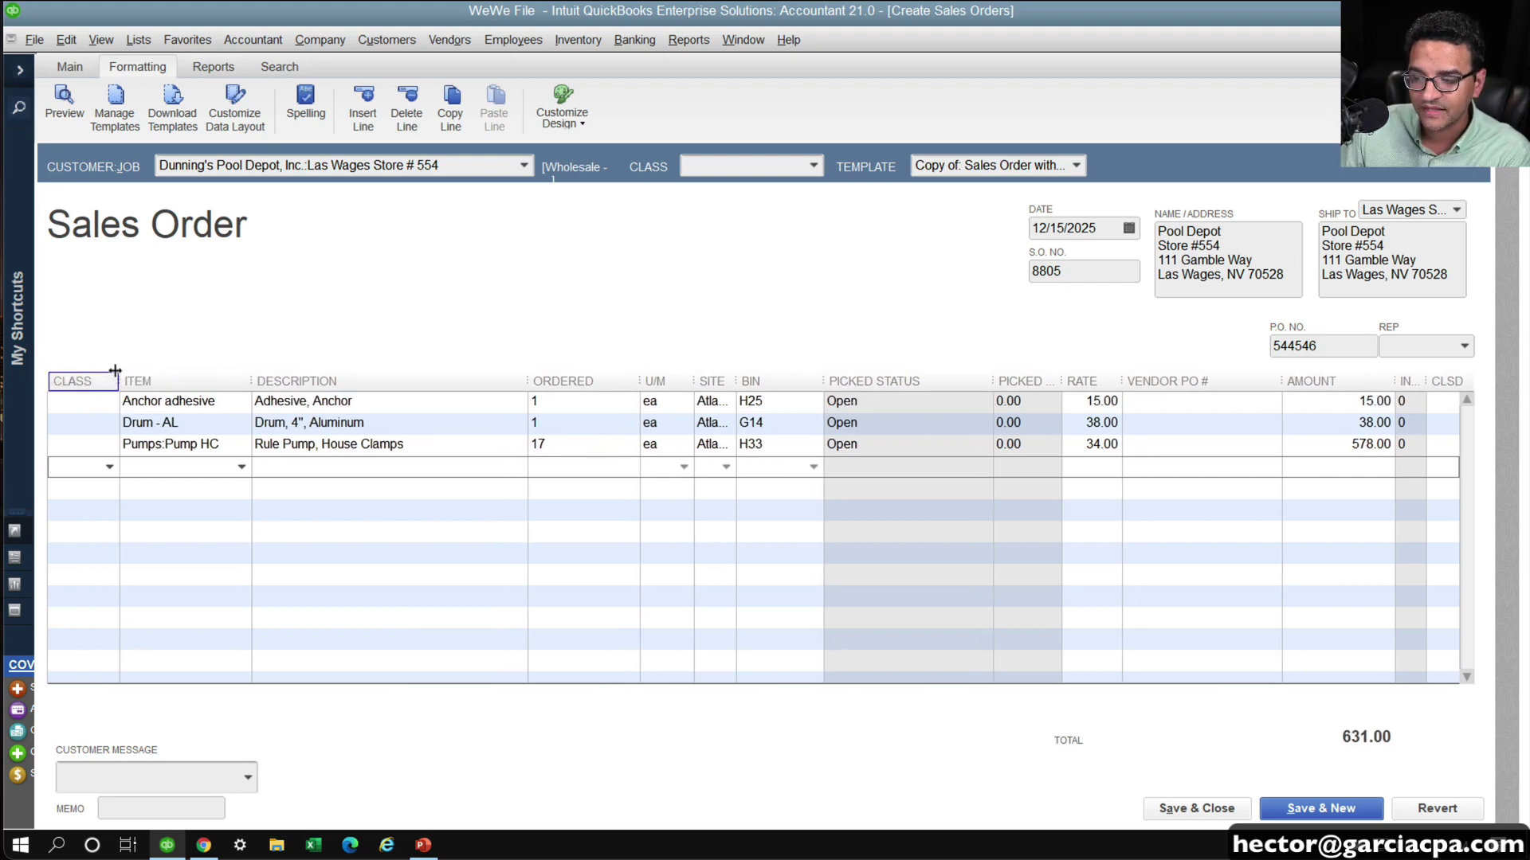
Save sales order 8805, accepting the recording and future-date warnings
click(68, 70)
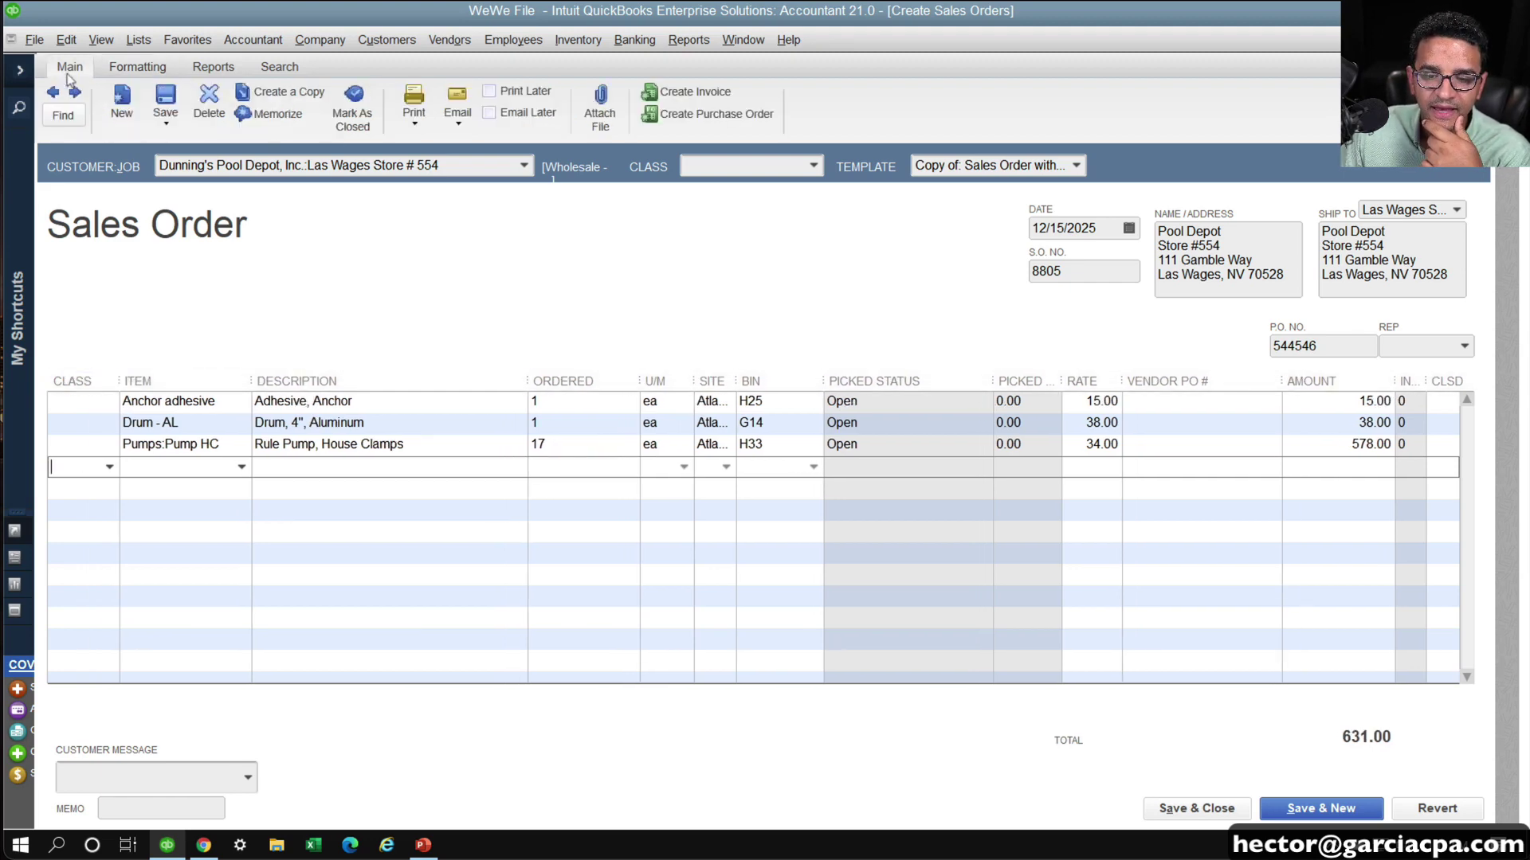
click(170, 100)
click(684, 275)
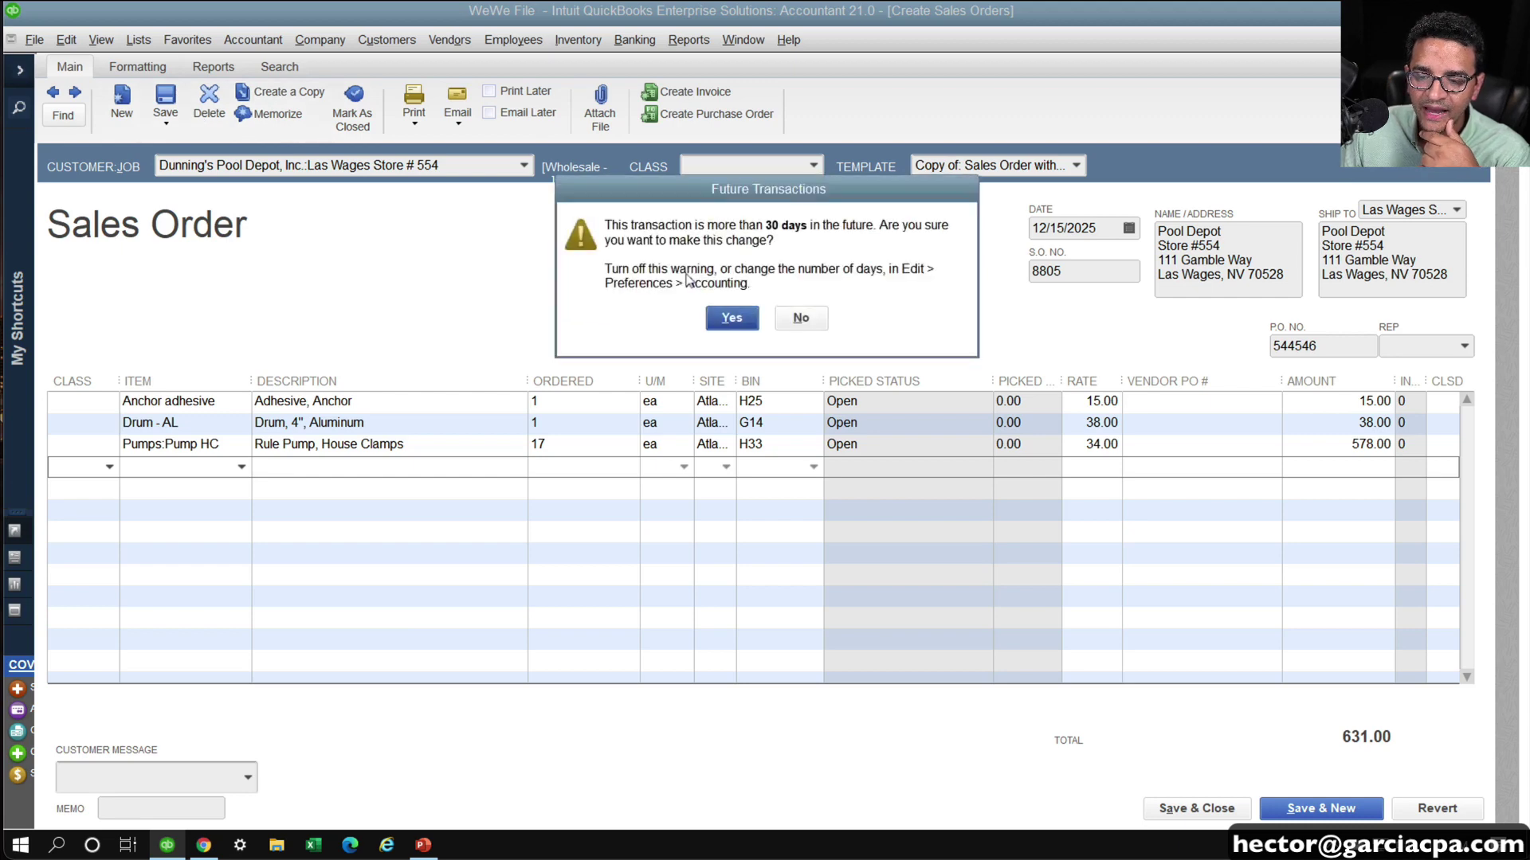
click(726, 317)
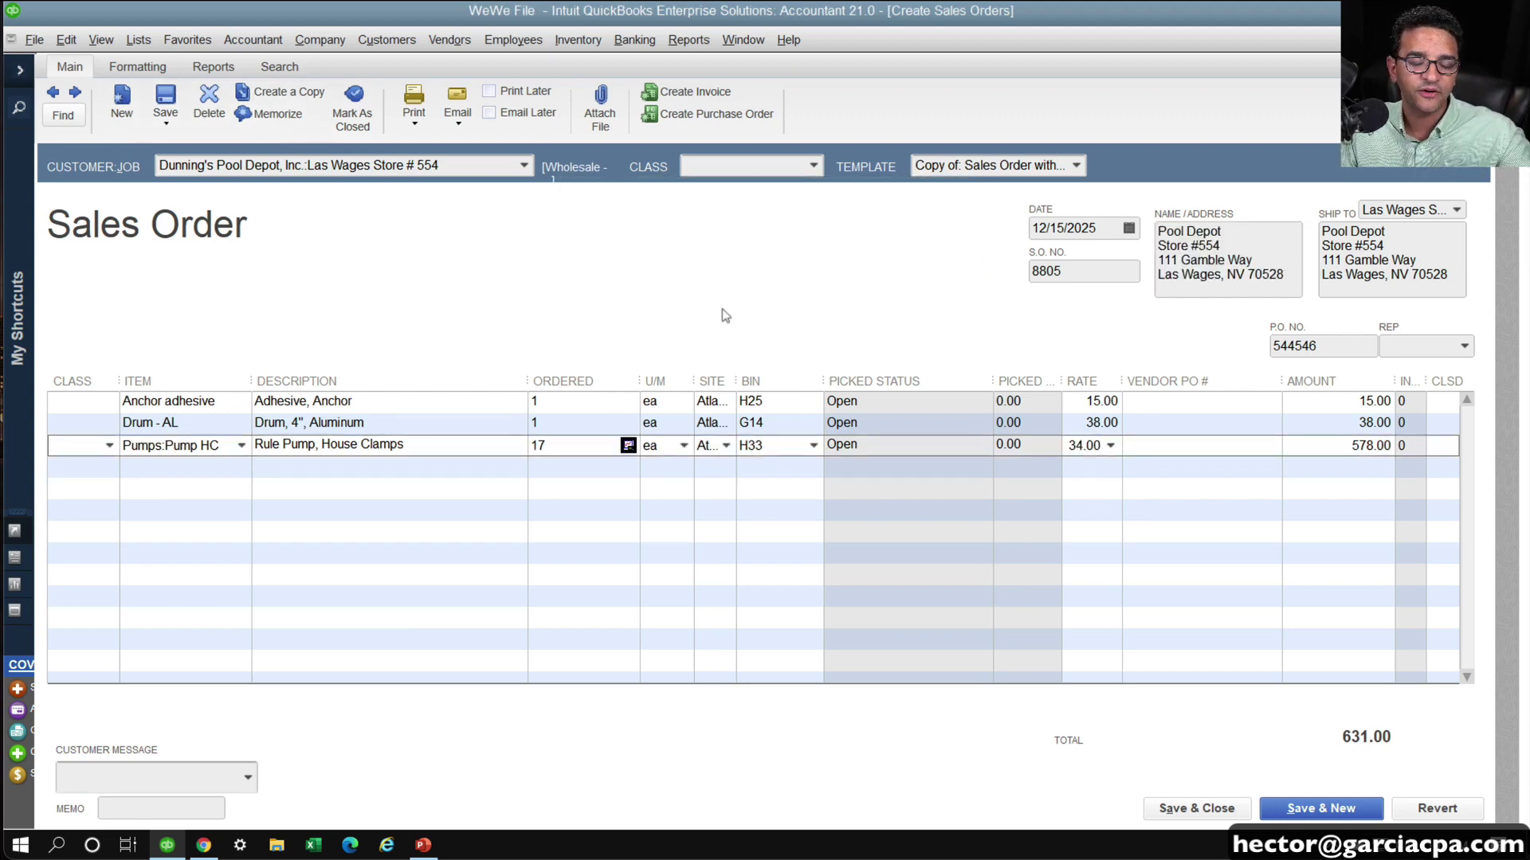
Start a purchase order from the sales order for only the Anchor adhesive and Drum - AL items
click(699, 114)
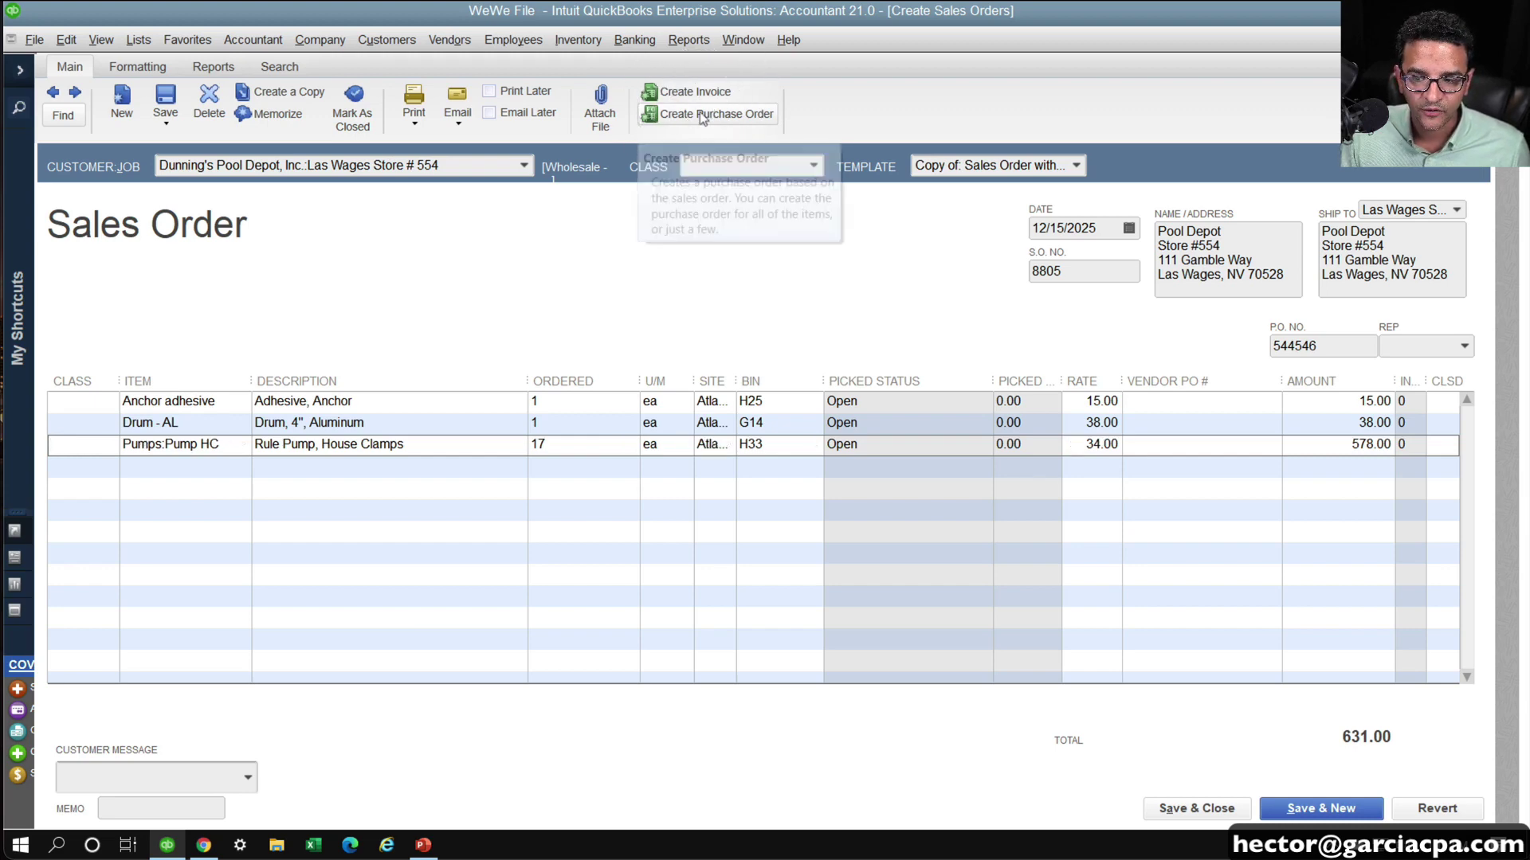
click(195, 217)
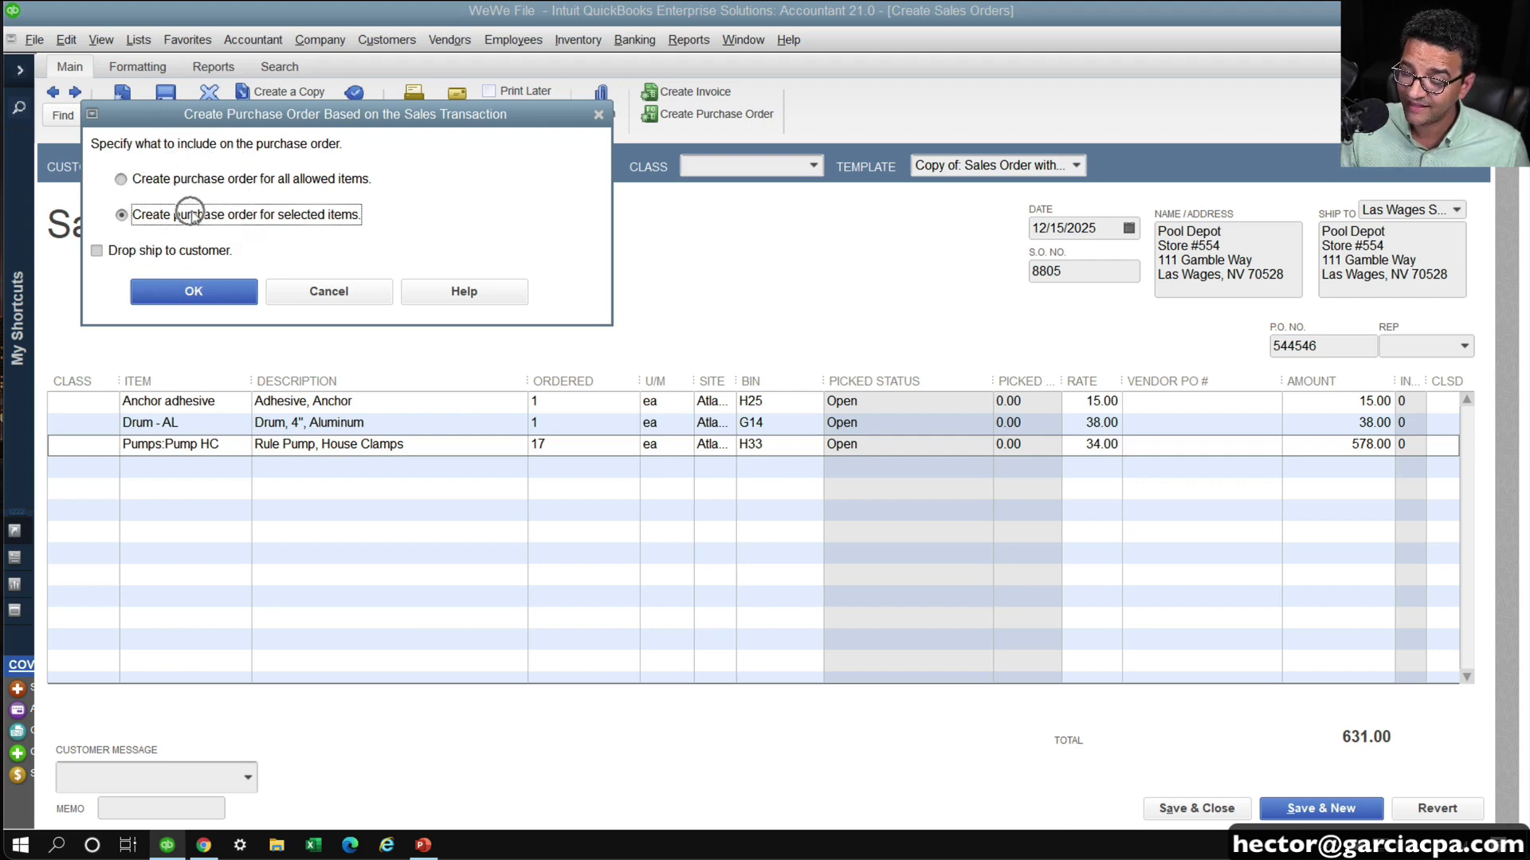
click(194, 291)
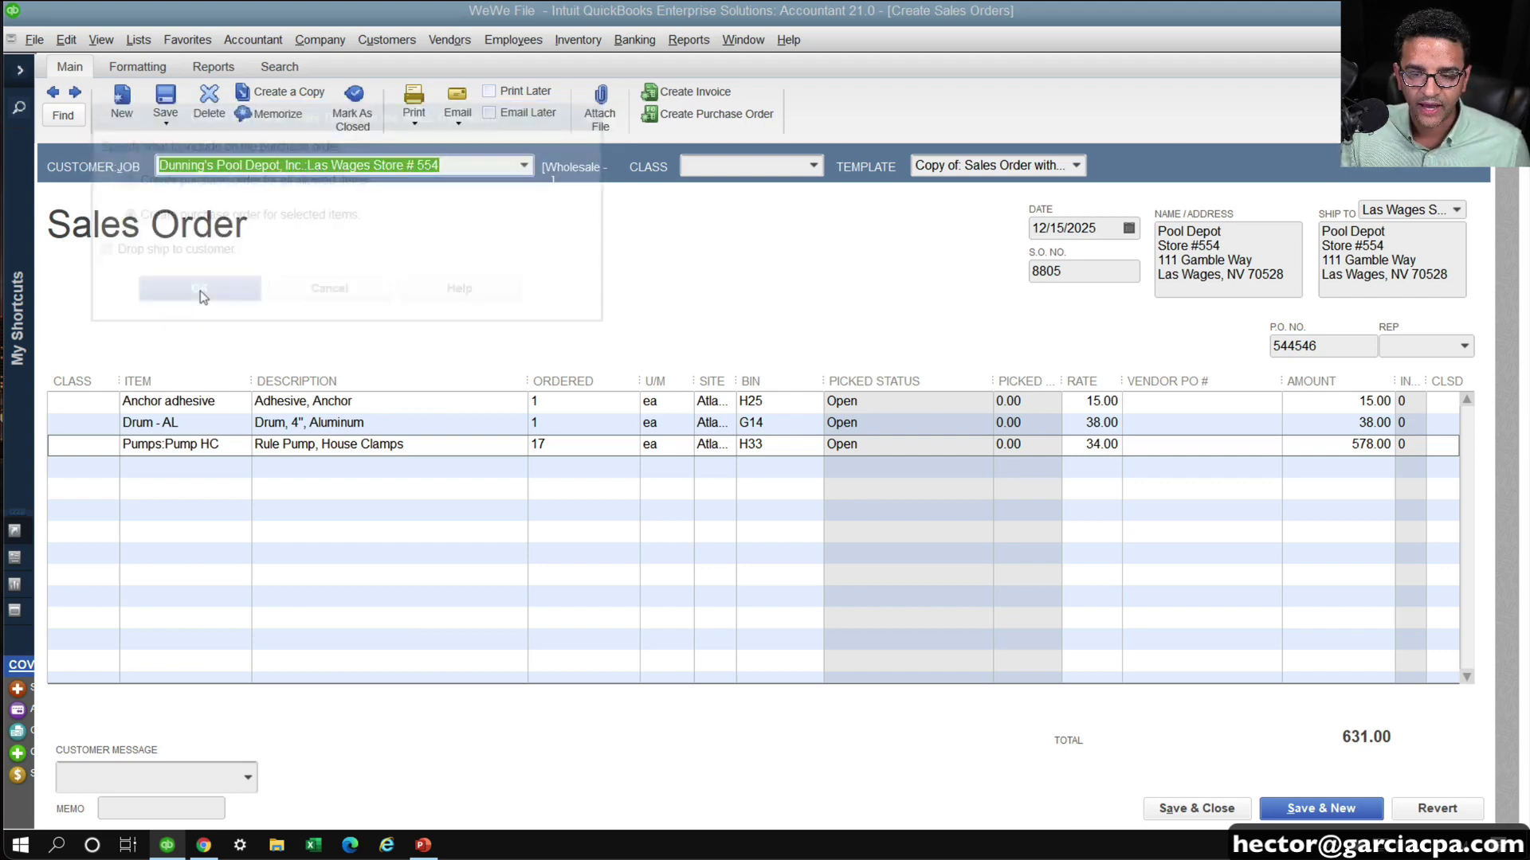
click(115, 282)
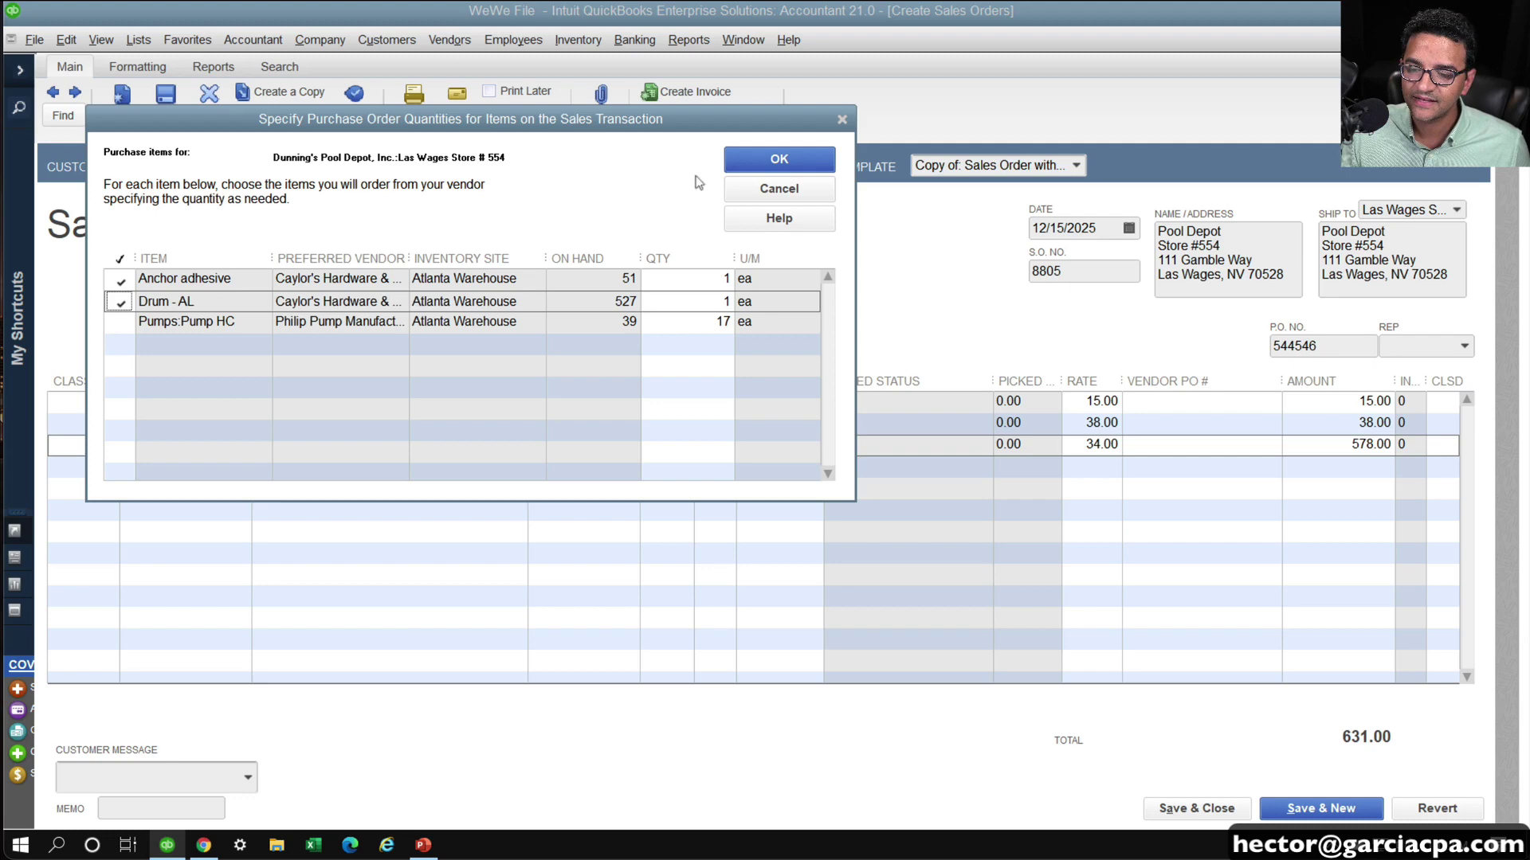
click(777, 160)
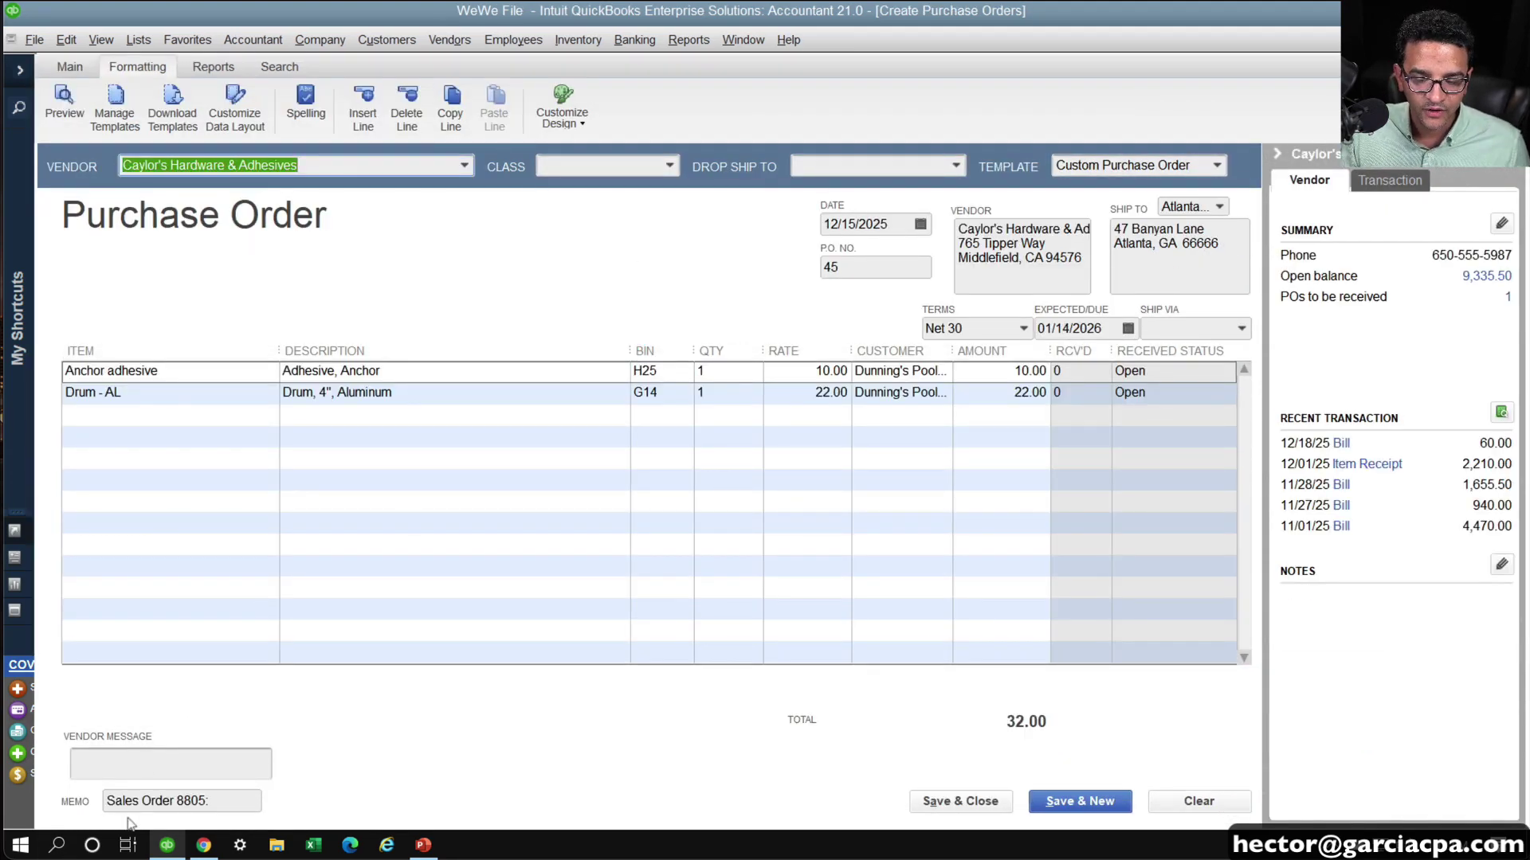
Copy P.O. number 45 and save the 32.00 purchase order despite its future date
drag(176, 801, 106, 801)
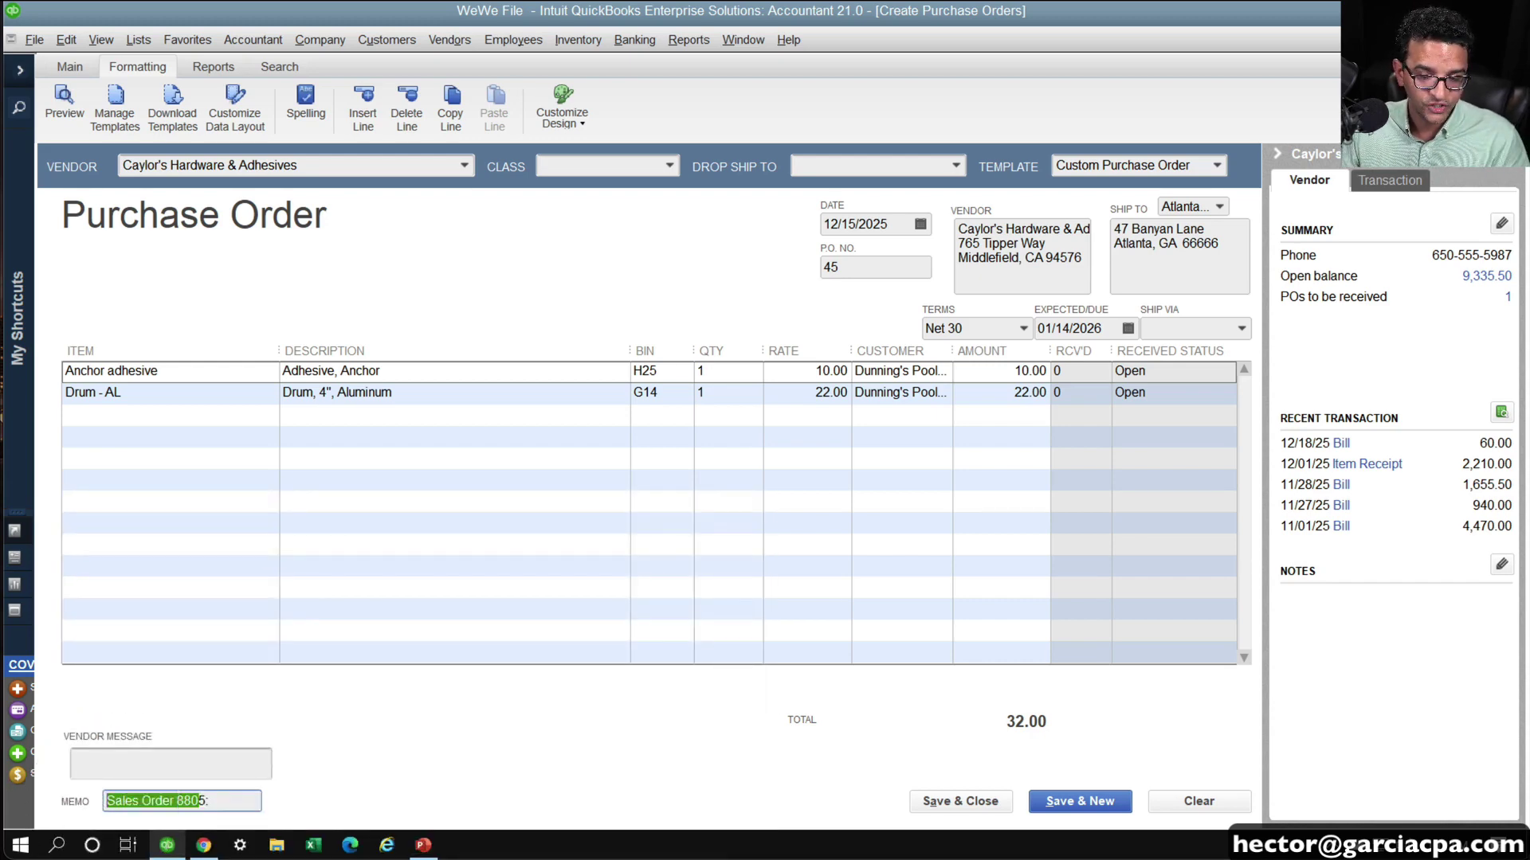
click(851, 265)
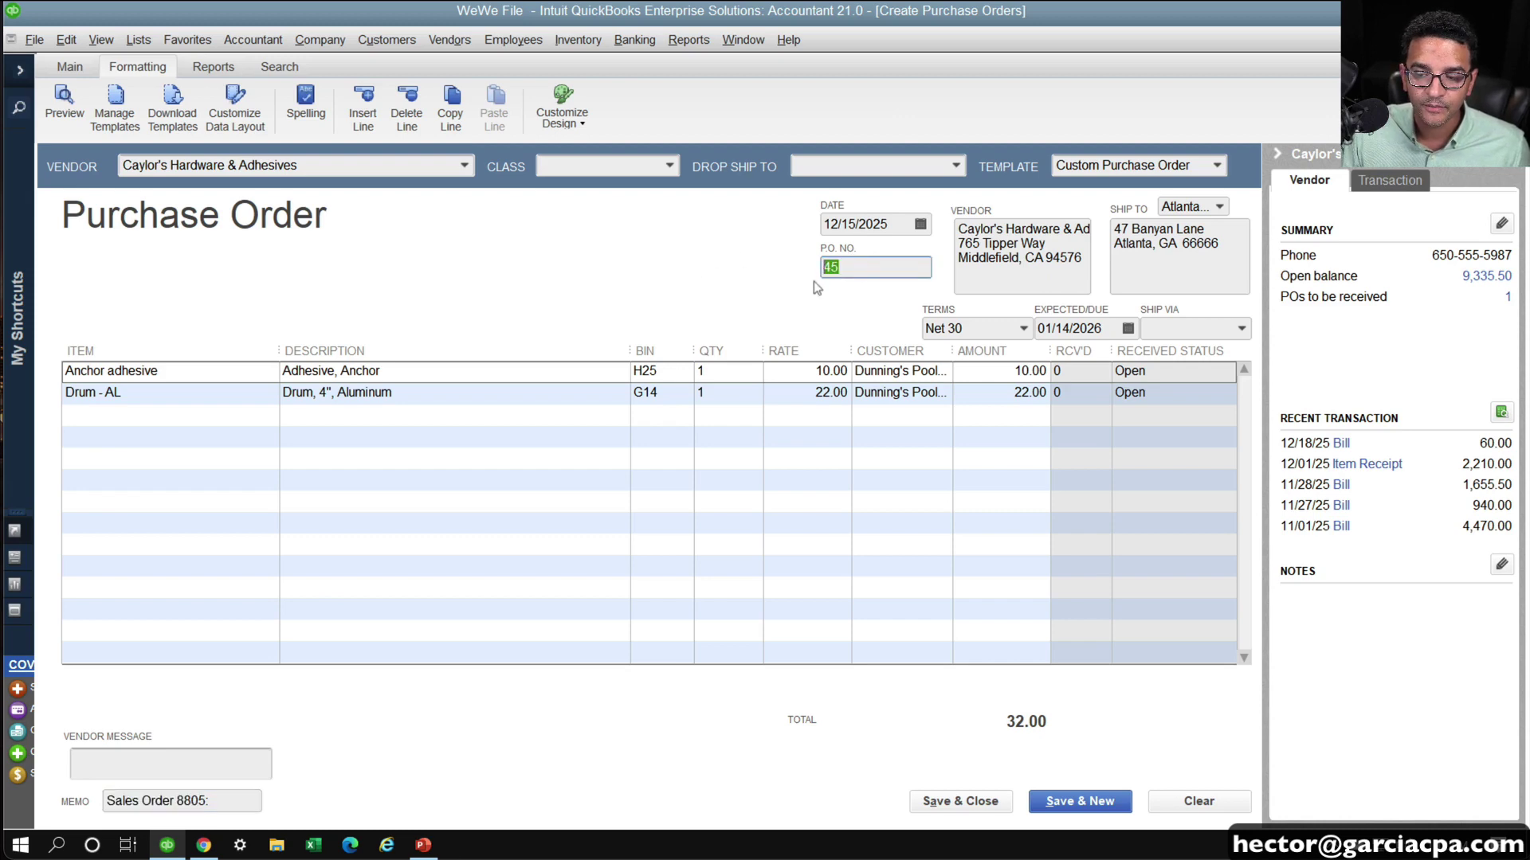
right_click(828, 267)
click(851, 323)
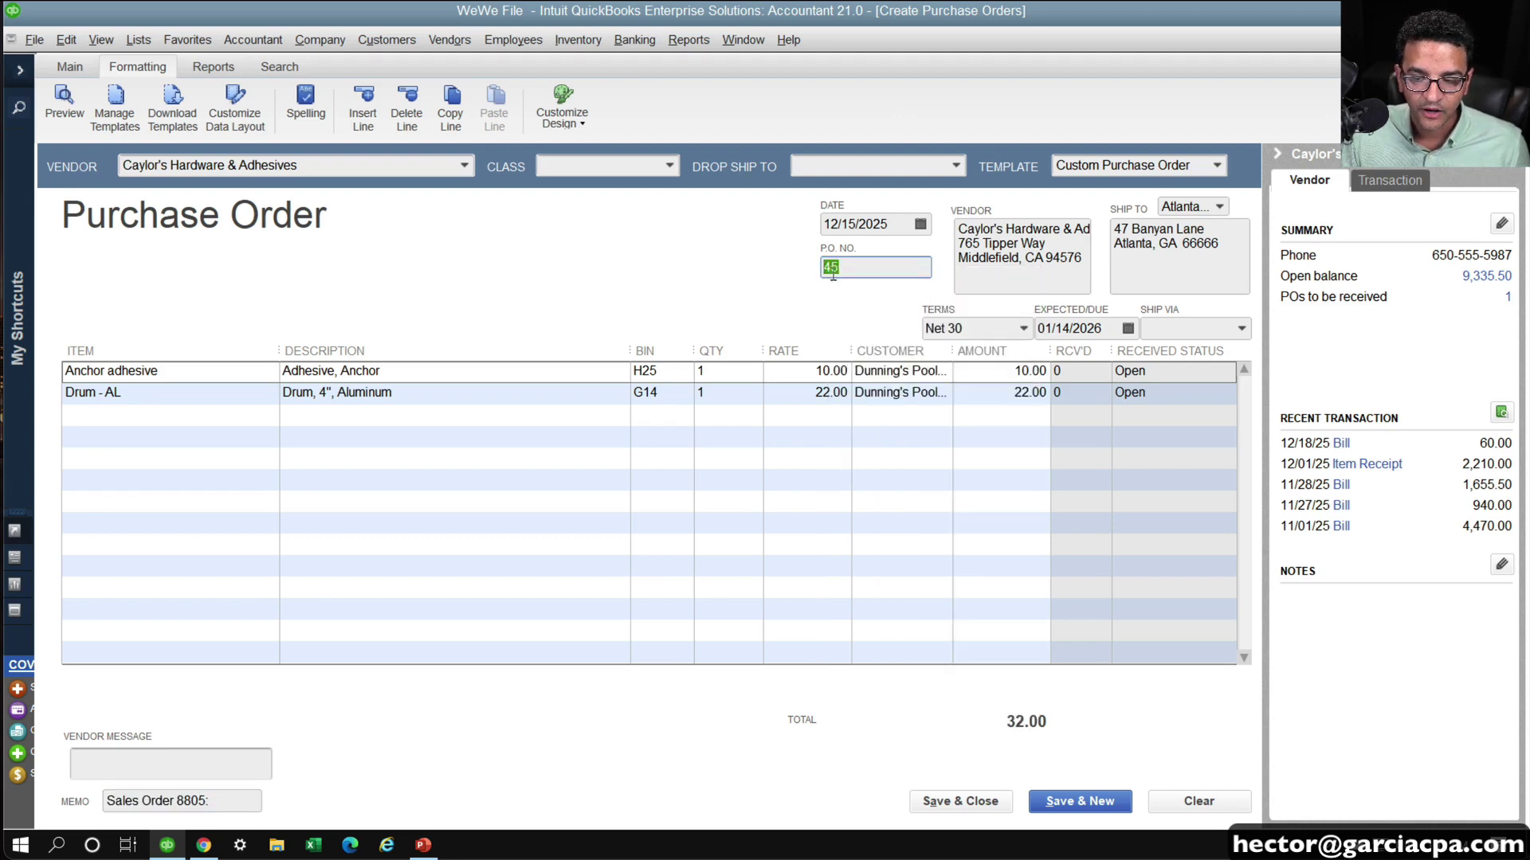
click(948, 806)
click(725, 320)
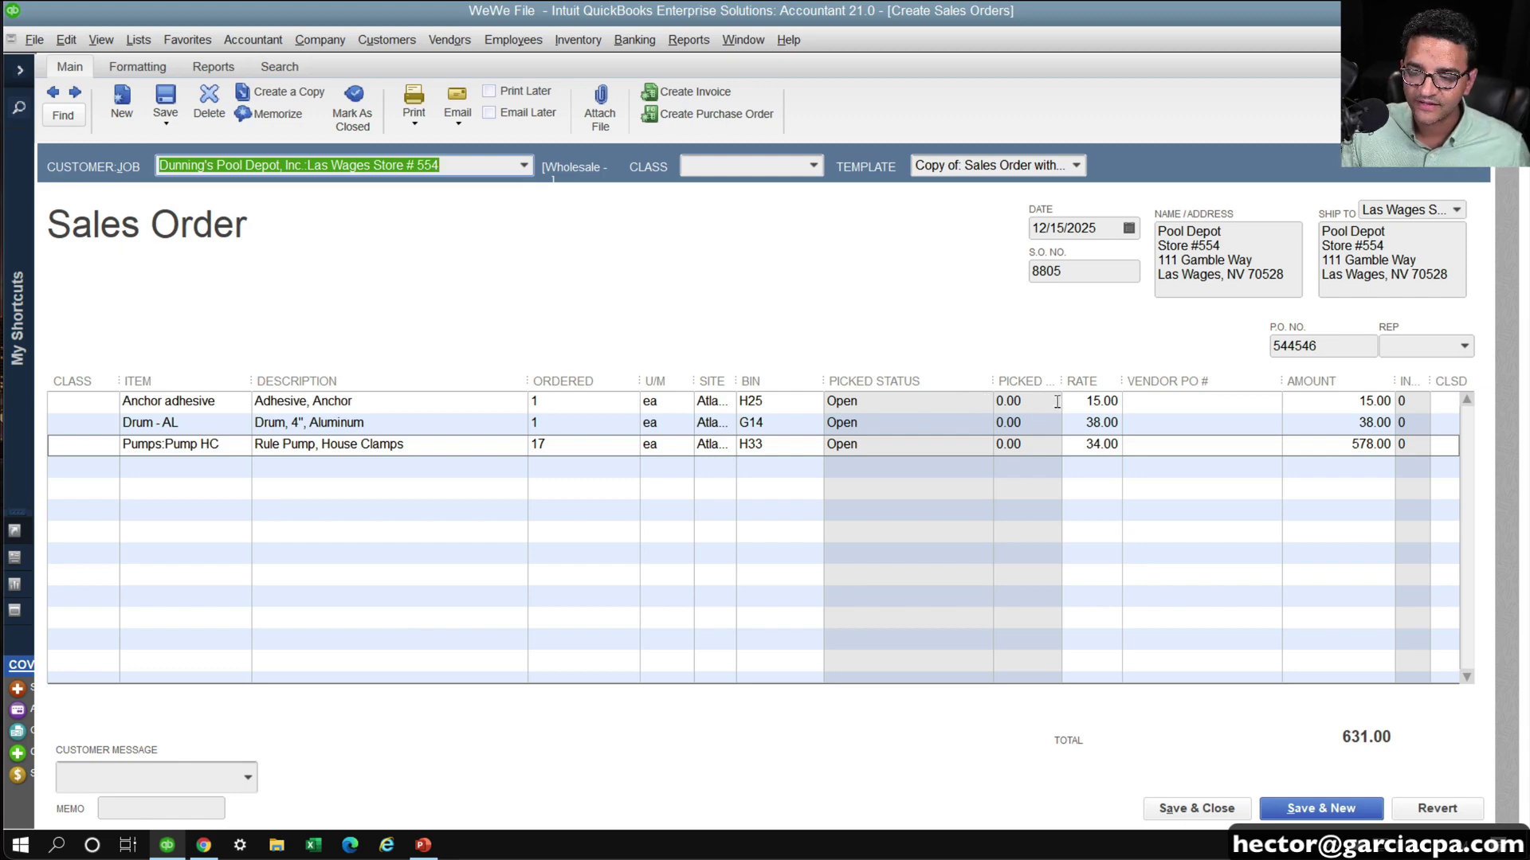
Enter vendor PO # 45 on the order lines and save sales order 8805, accepting both warnings
click(1173, 401)
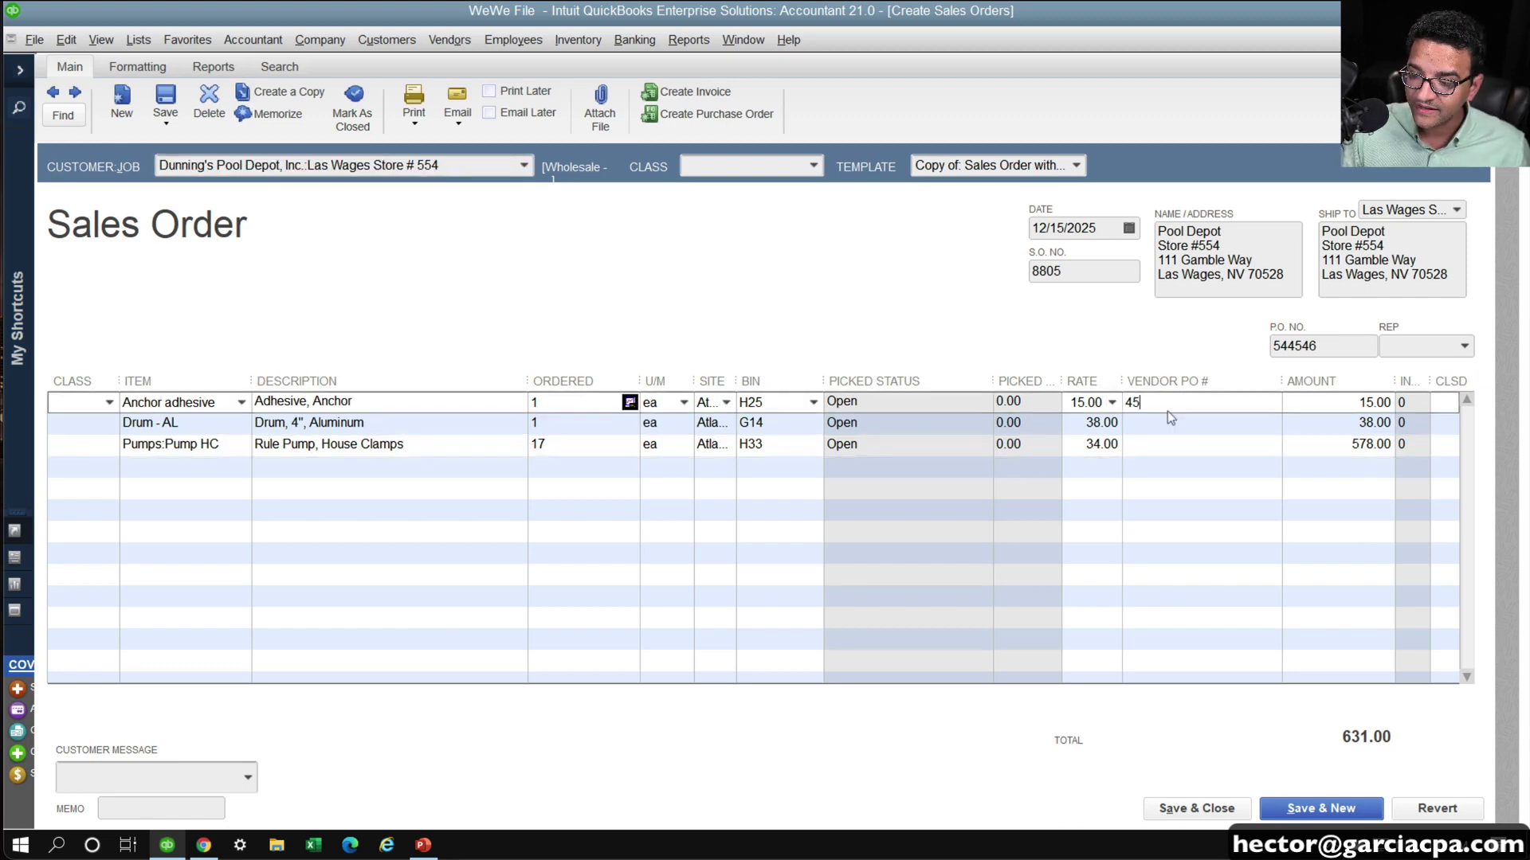
click(1168, 420)
text(45)
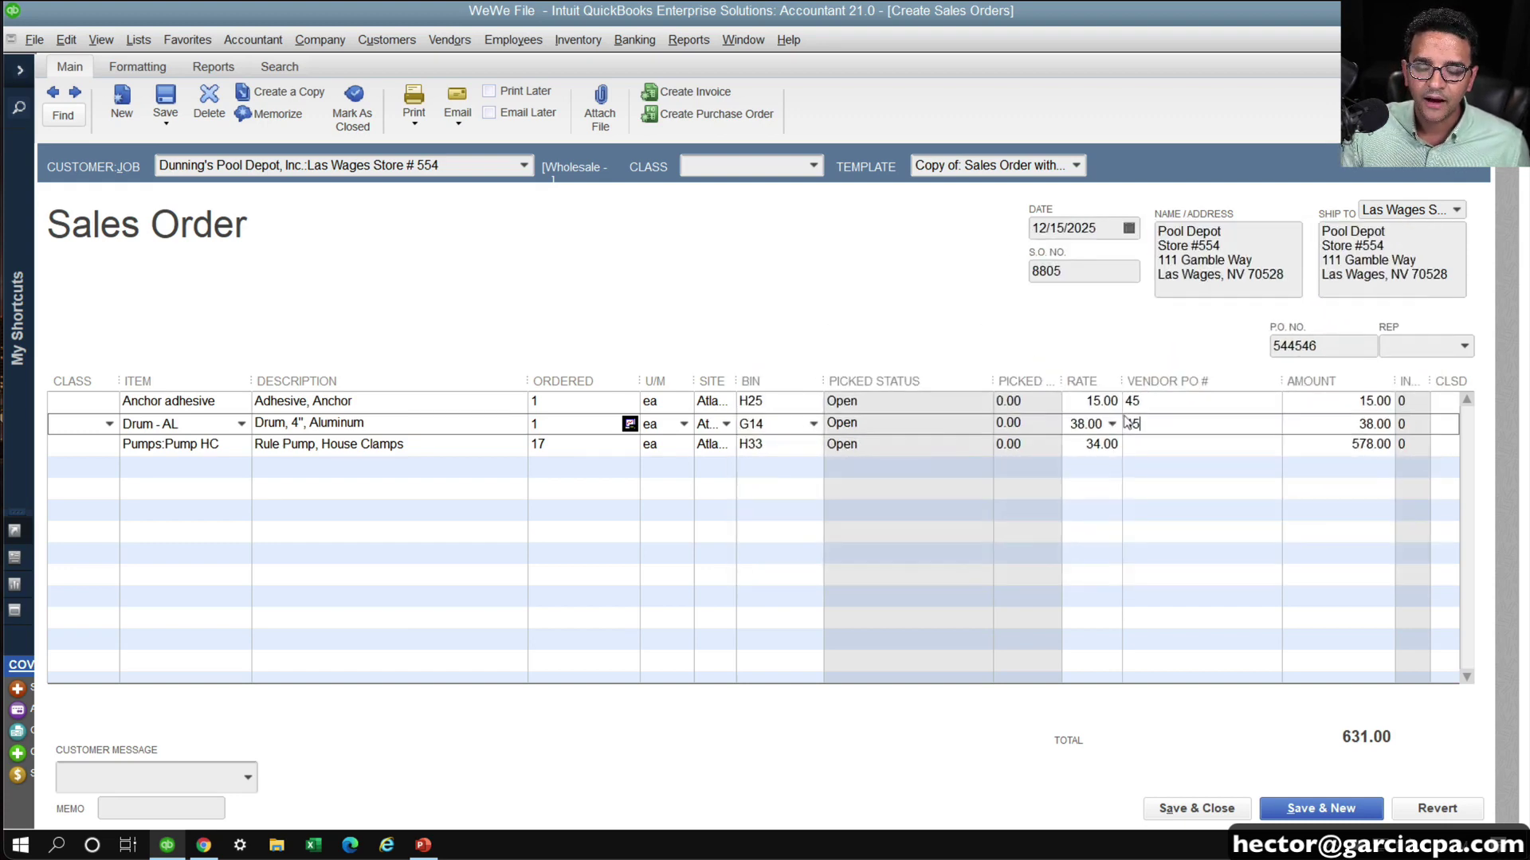
click(1145, 443)
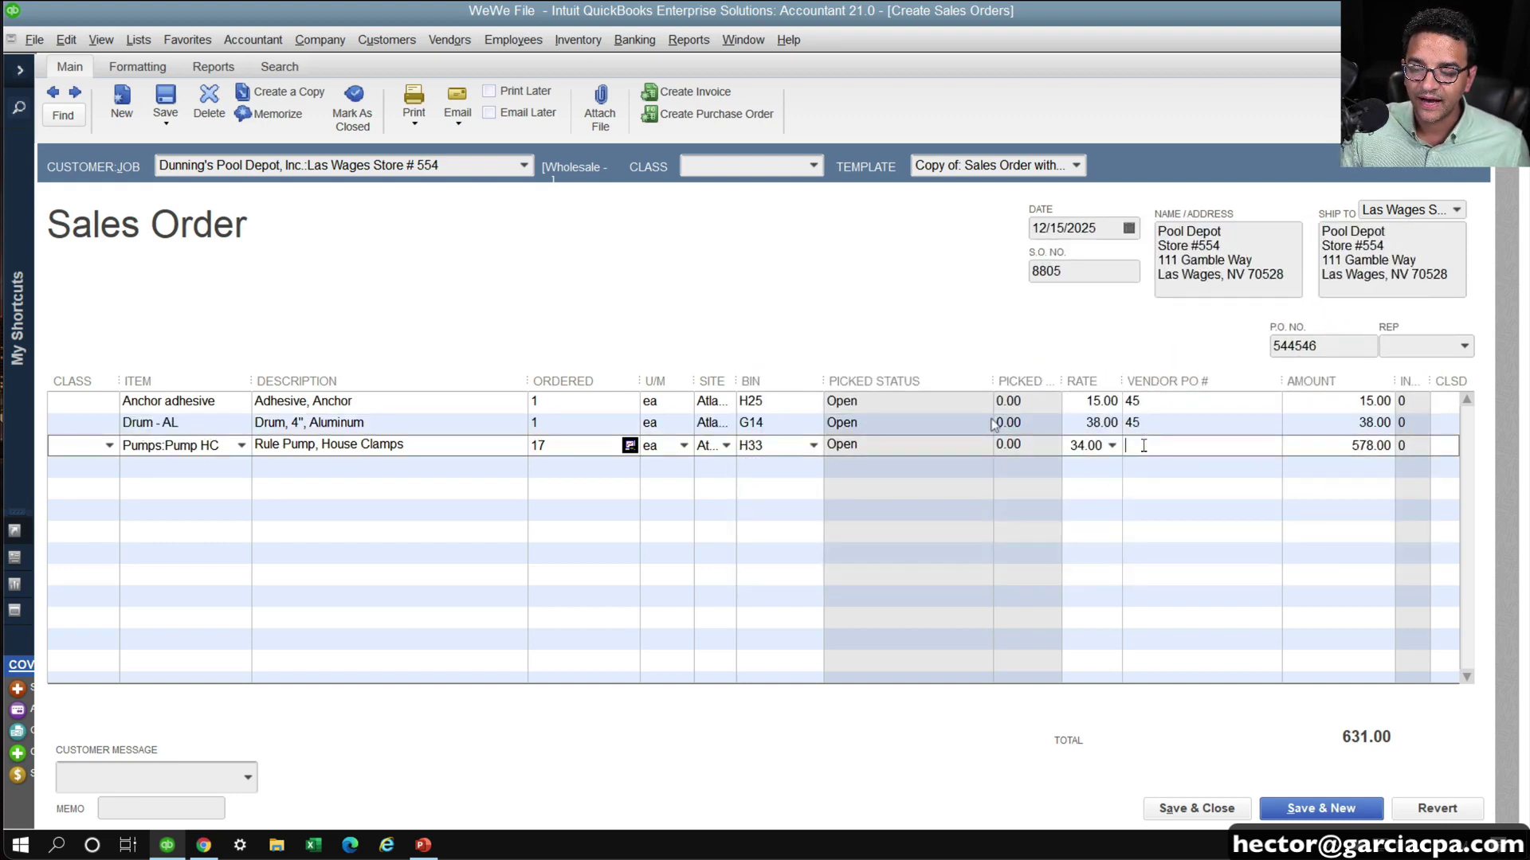
click(174, 101)
click(688, 274)
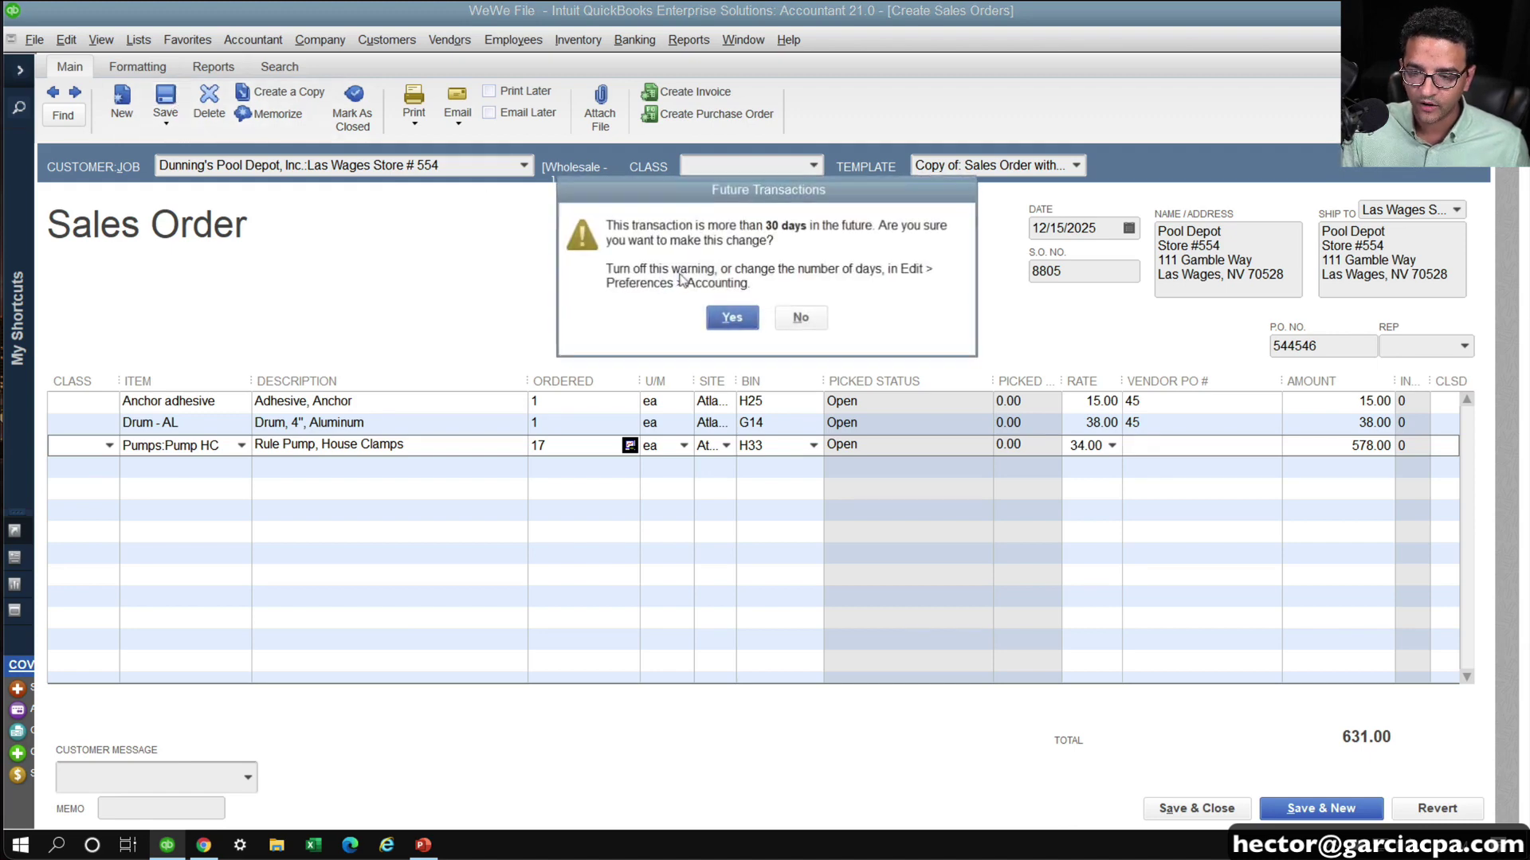
click(721, 318)
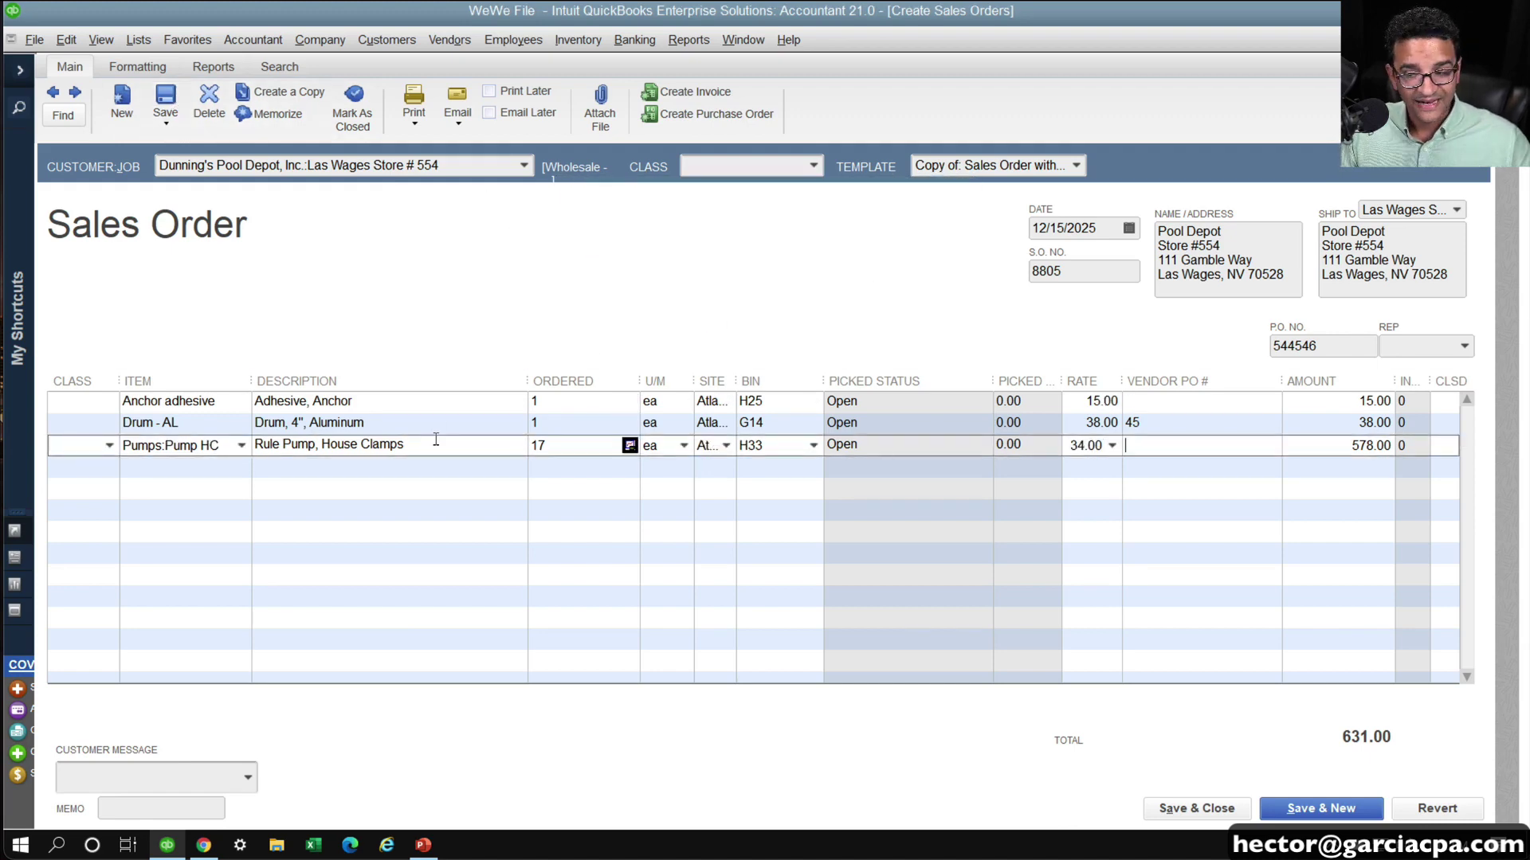
Re-enter vendor PO # 45 on the Anchor adhesive line
click(1187, 403)
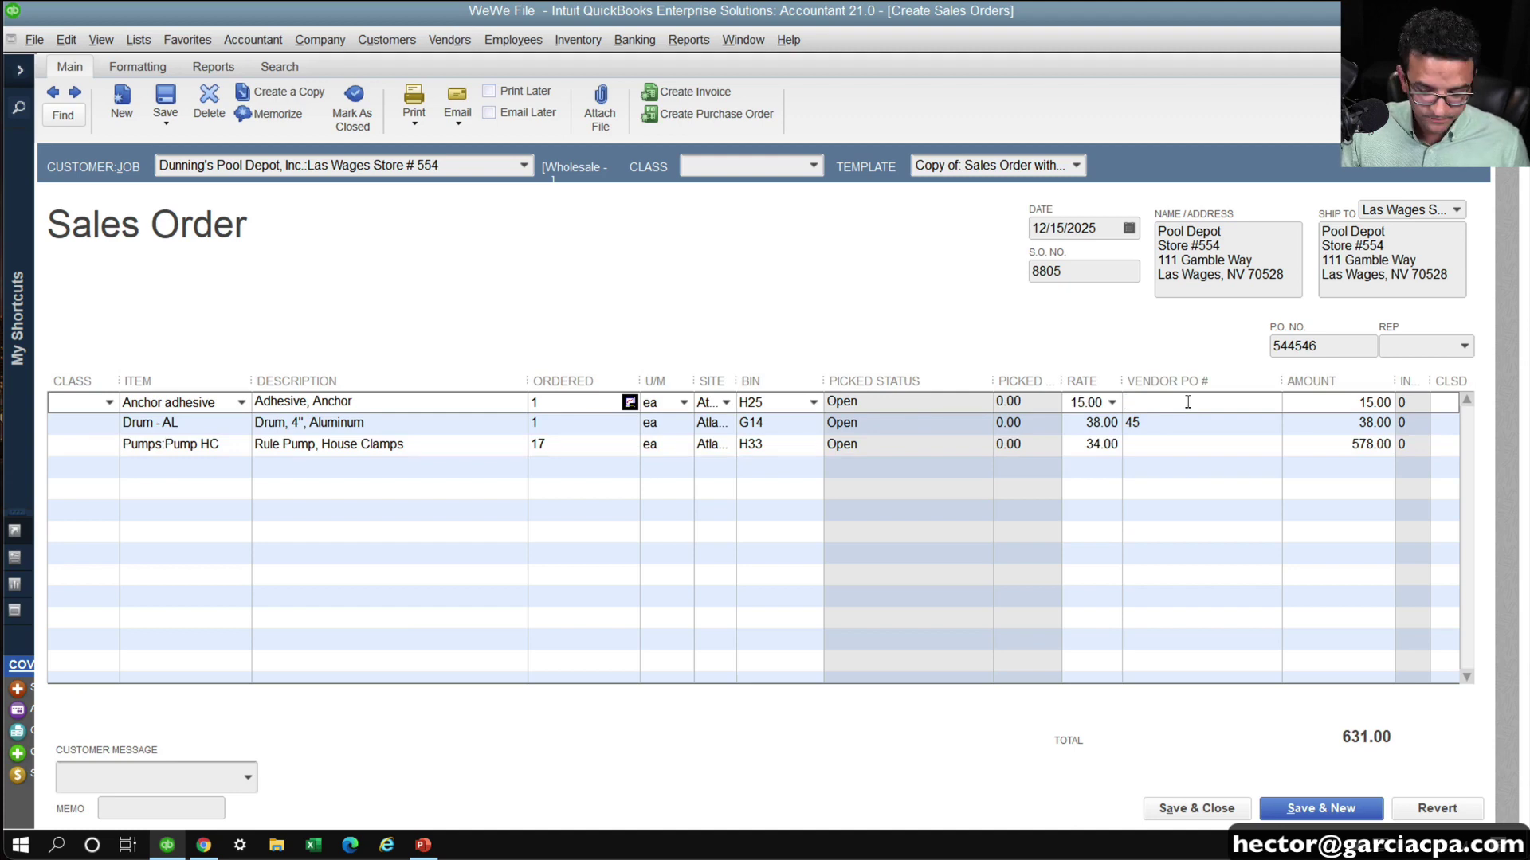
text(45)
key(Down)
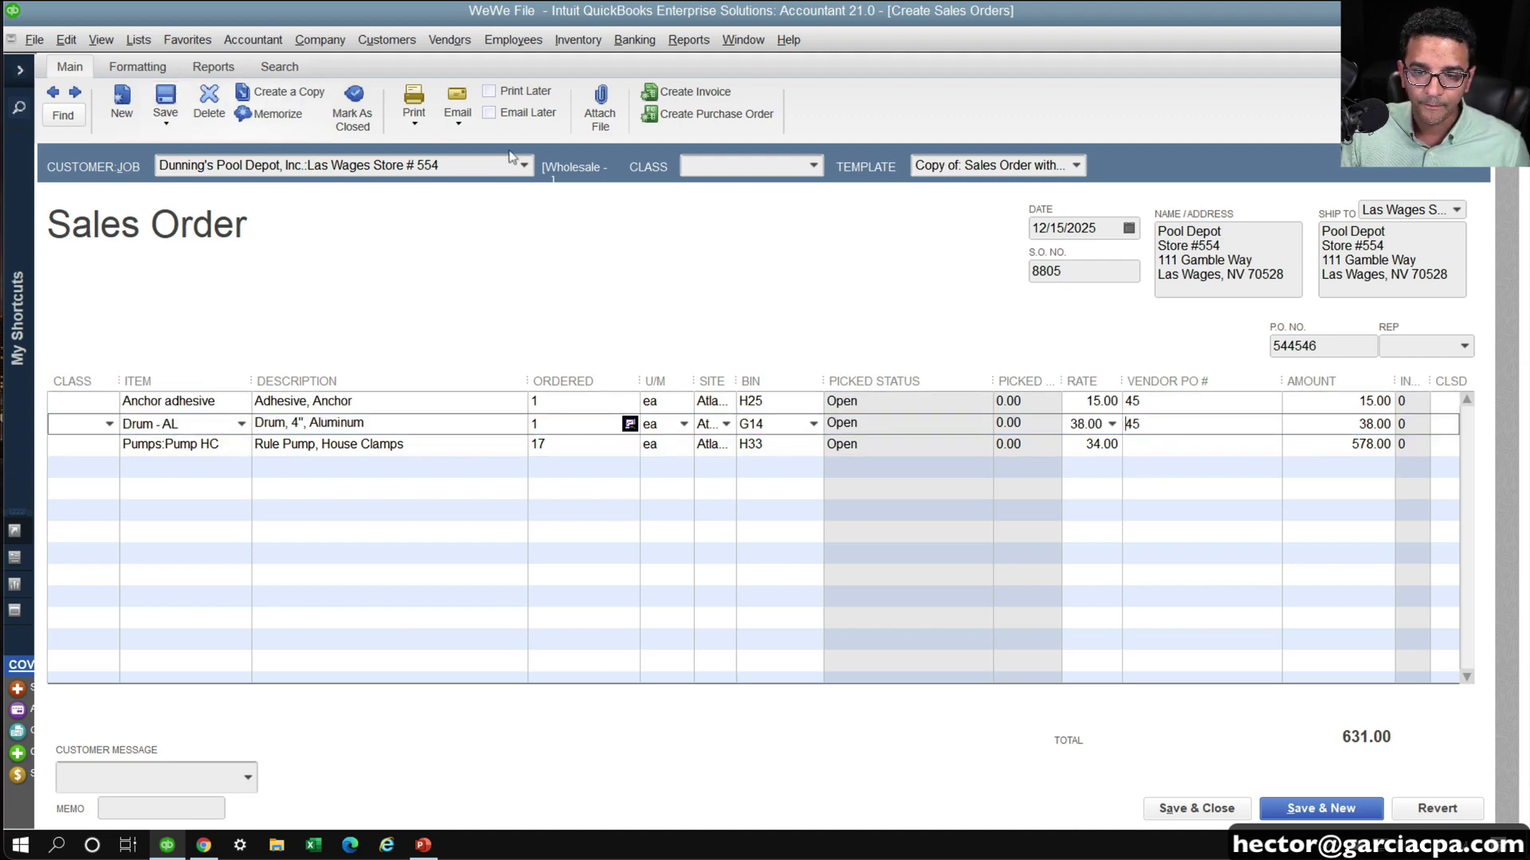
Start another purchase order for only the Pumps:Pump HC item, sorted by preferred vendor
click(720, 121)
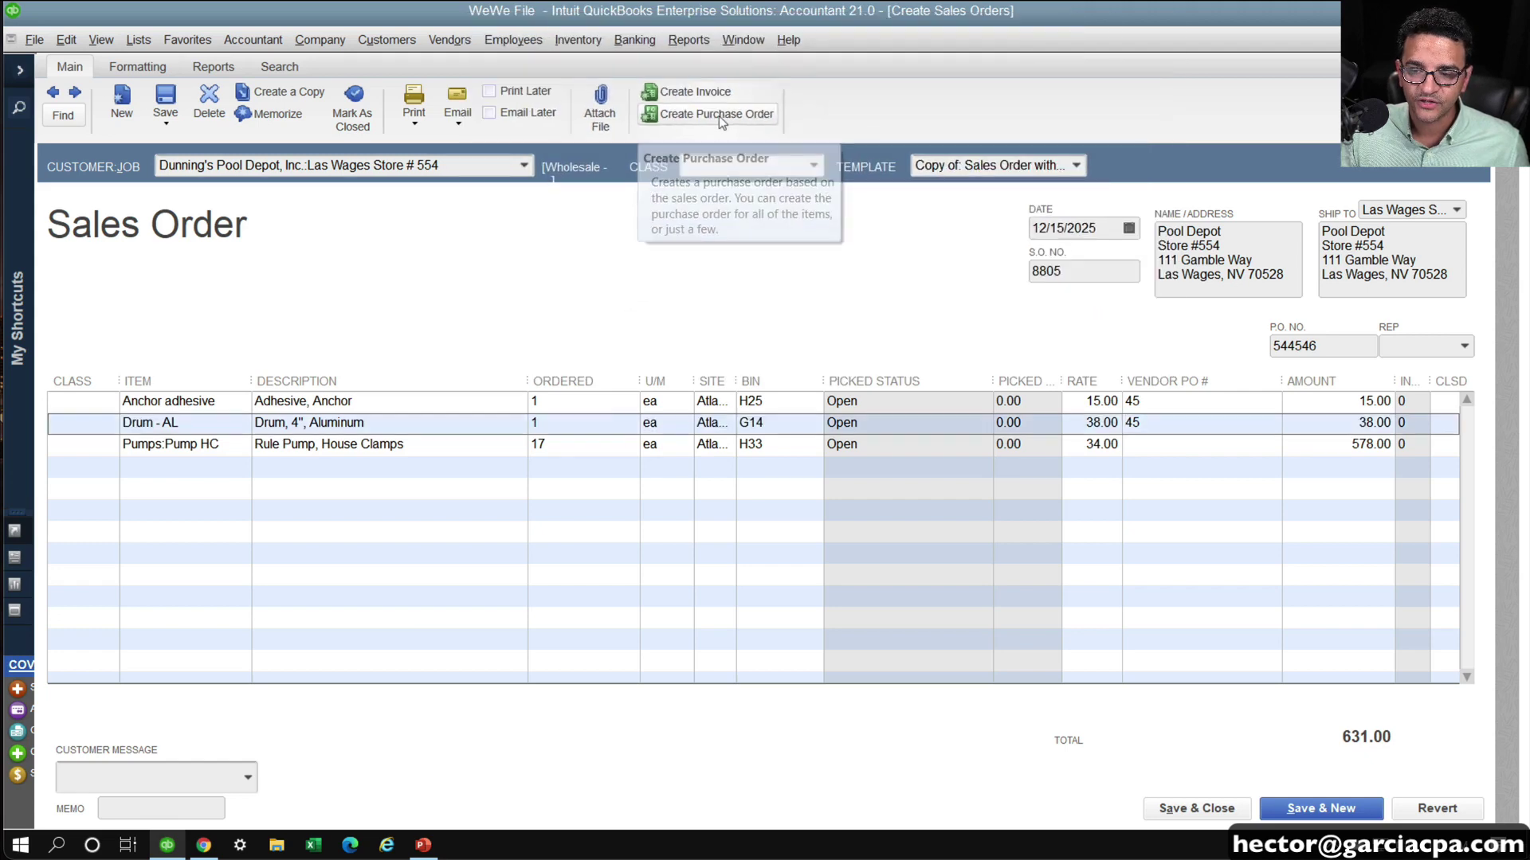
click(230, 210)
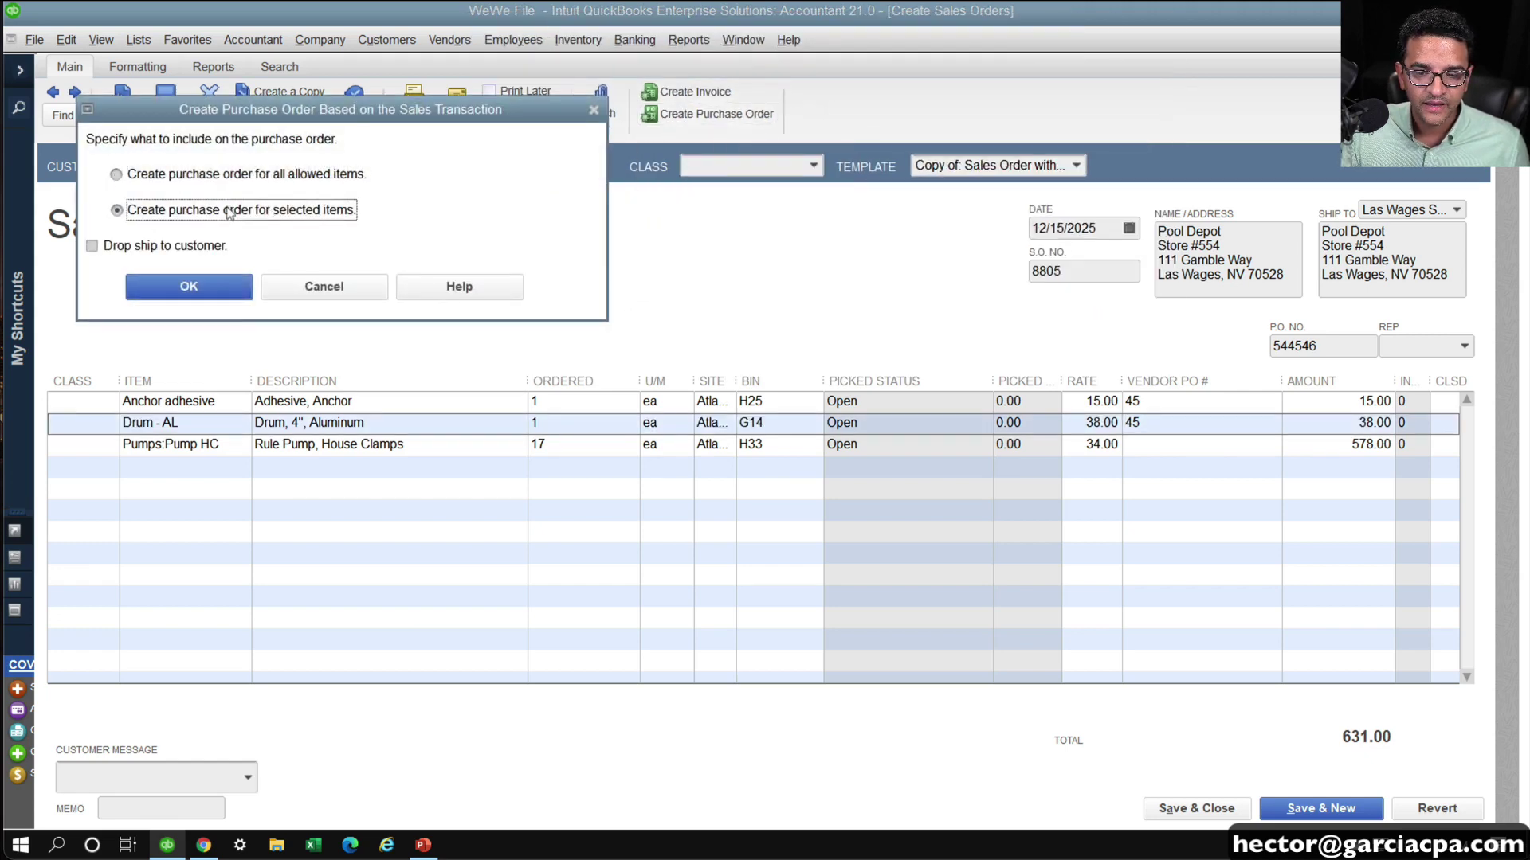
click(195, 286)
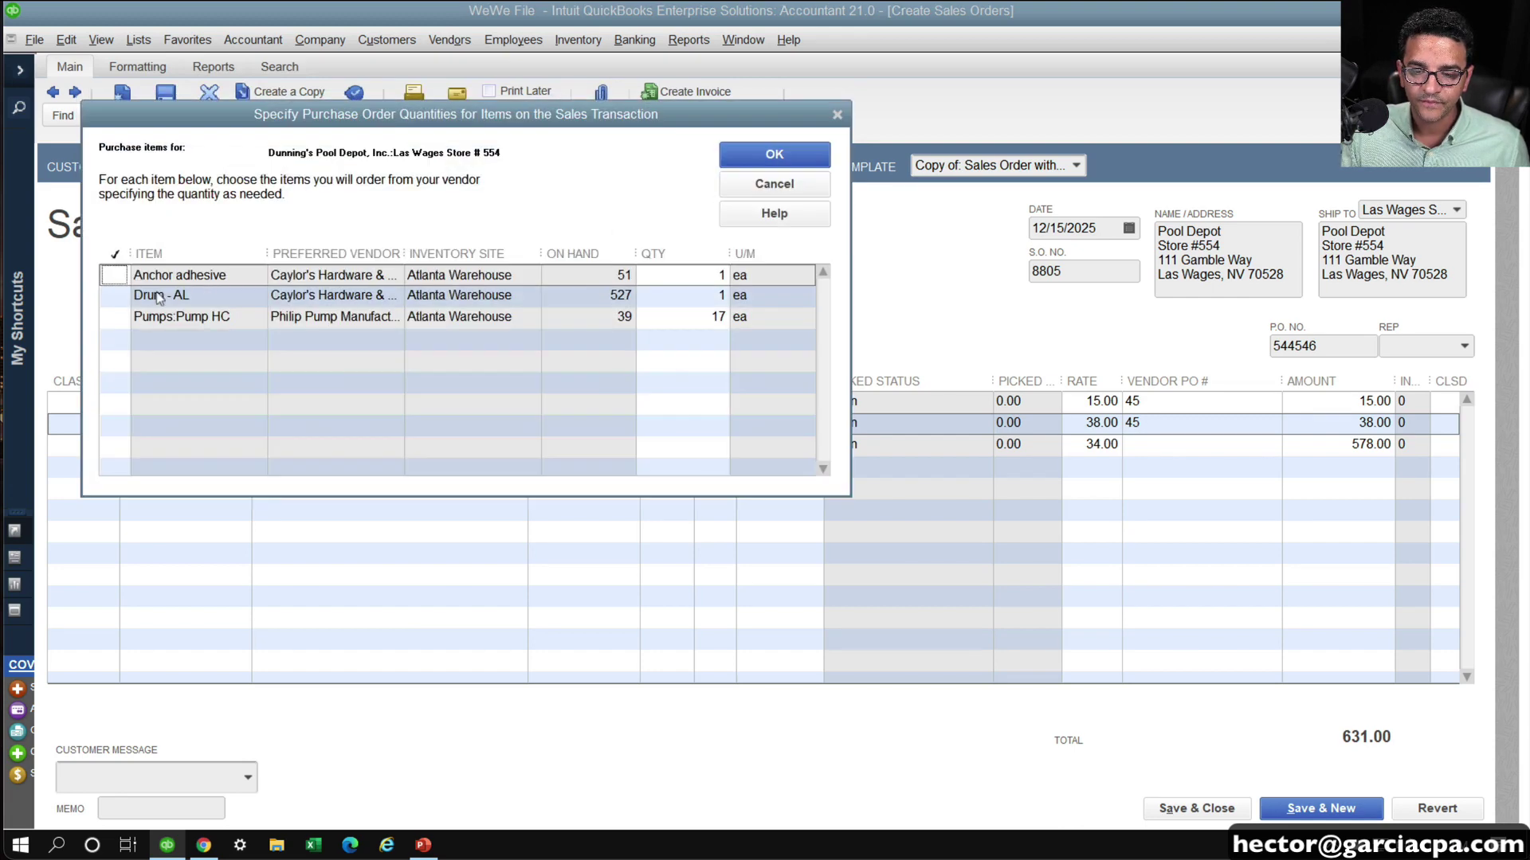
click(115, 319)
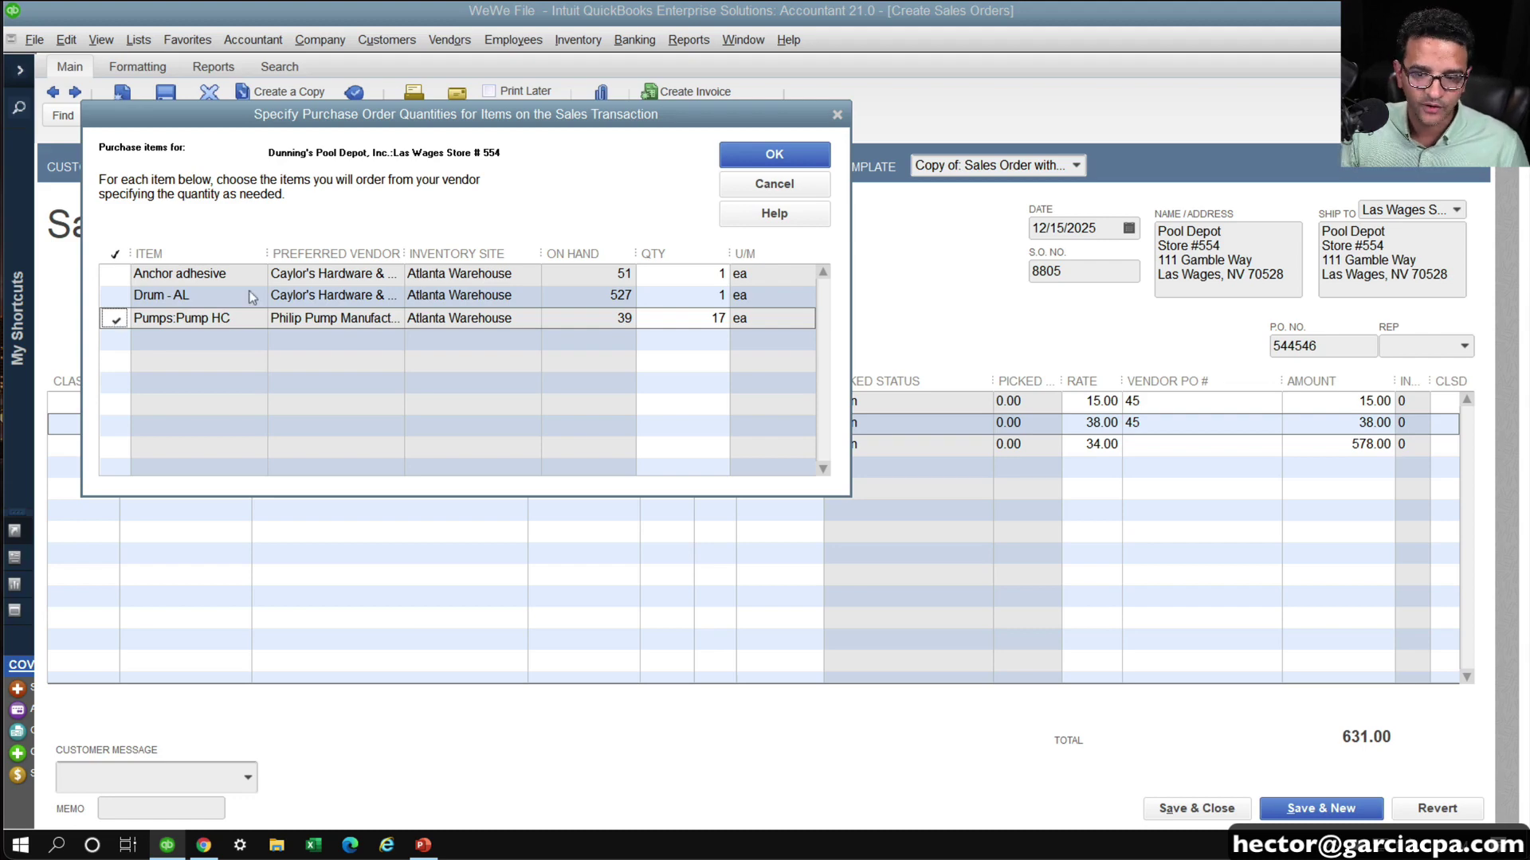
click(360, 254)
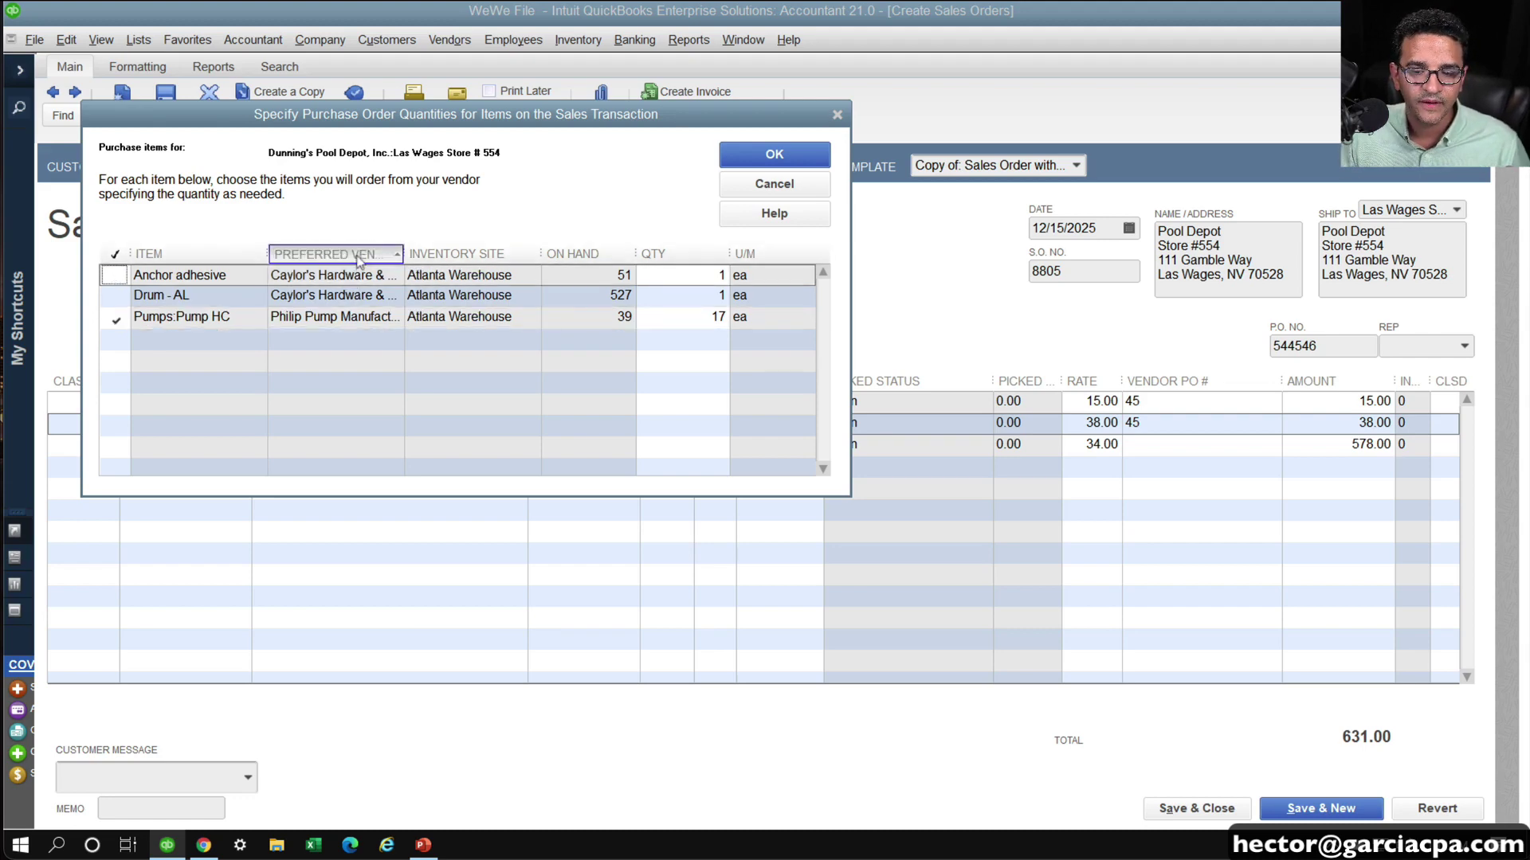
click(360, 254)
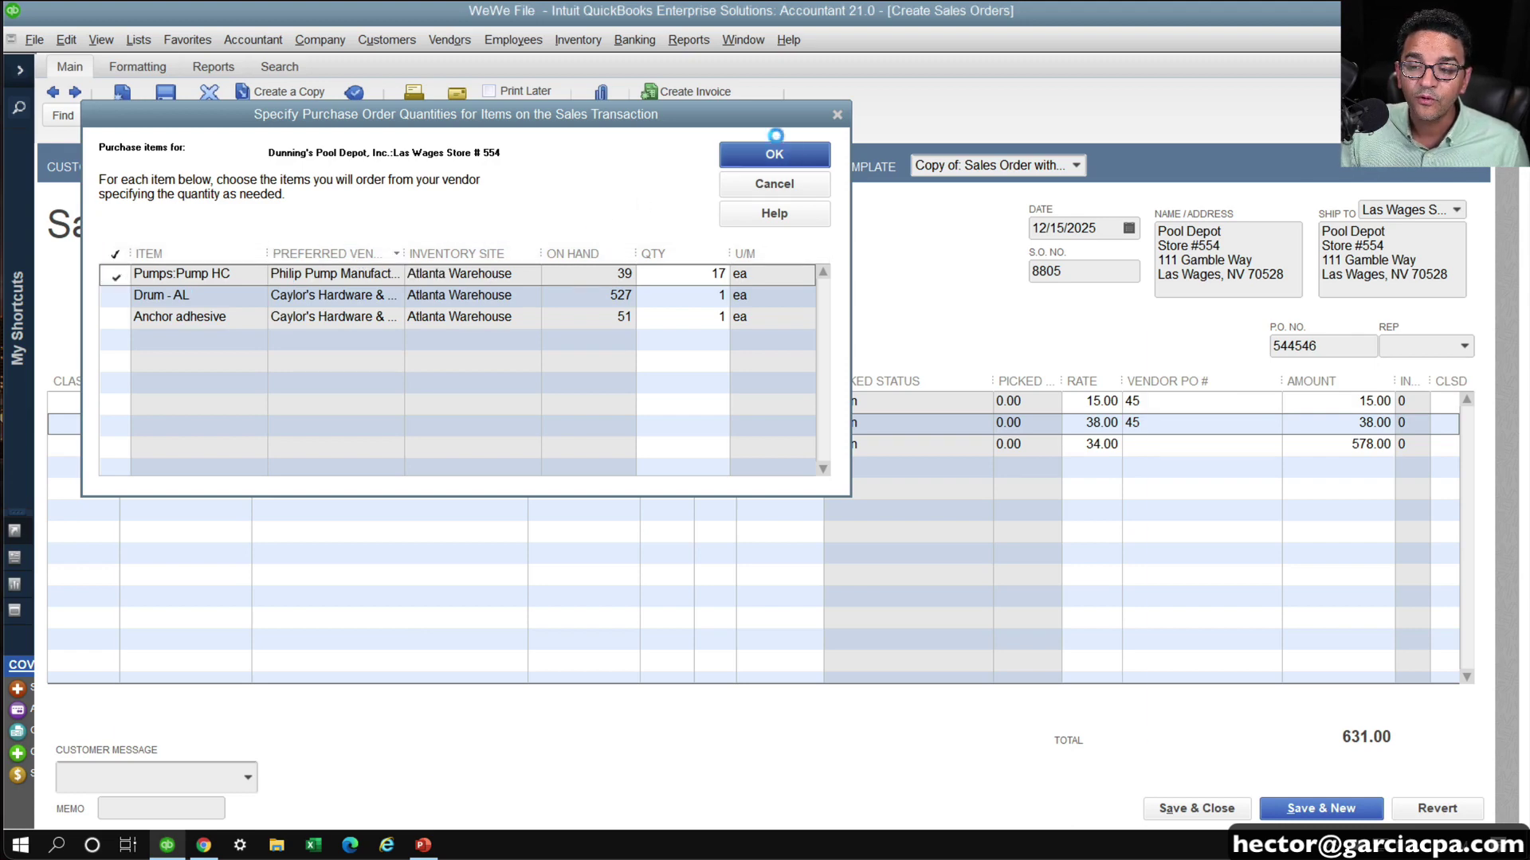
click(779, 153)
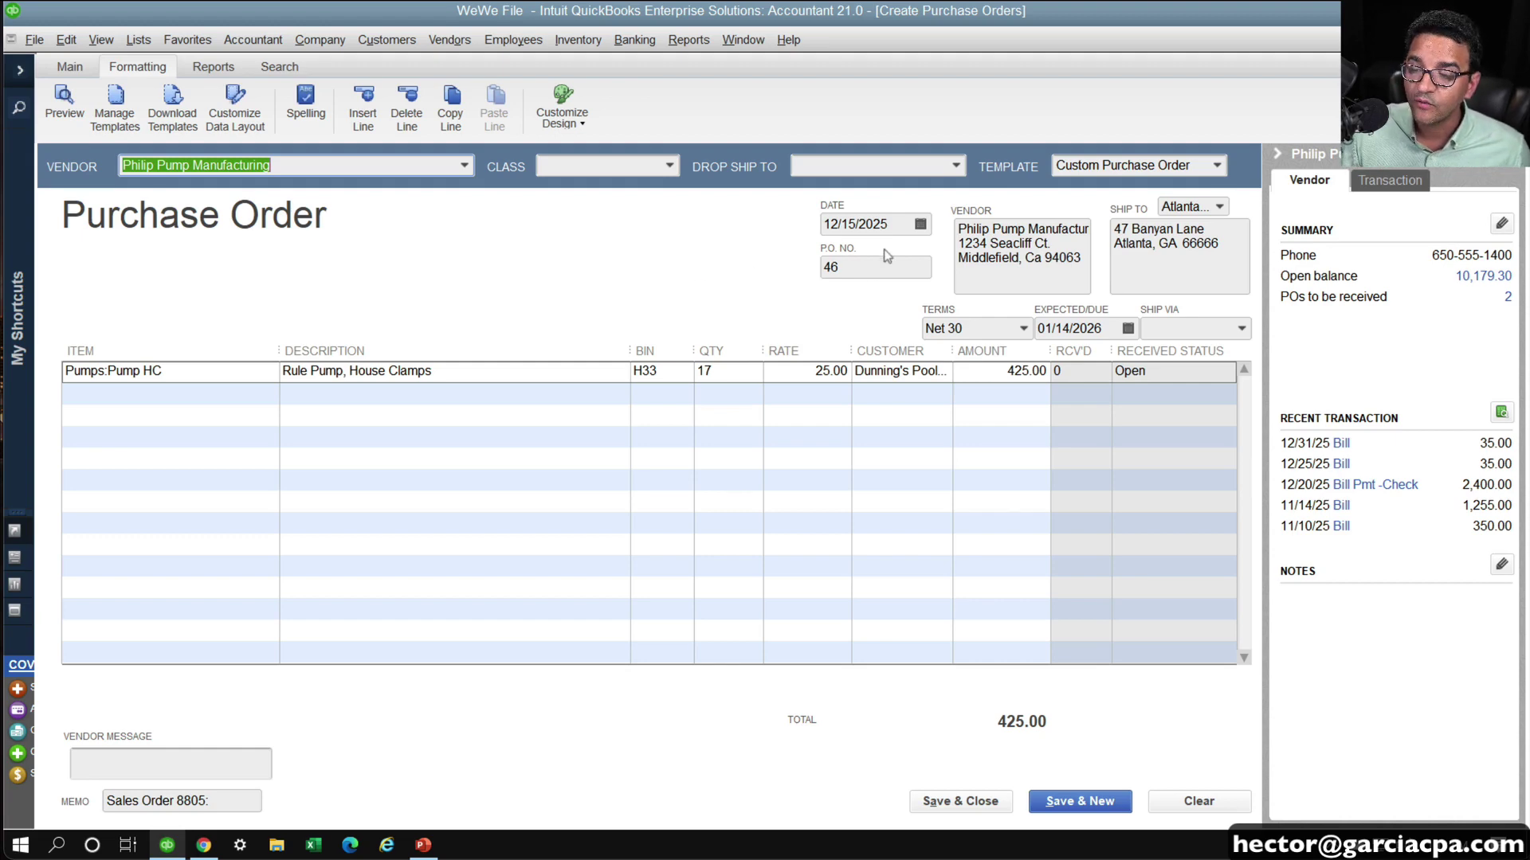
Copy P.O. number 46 and save the purchase order despite its future date
click(866, 268)
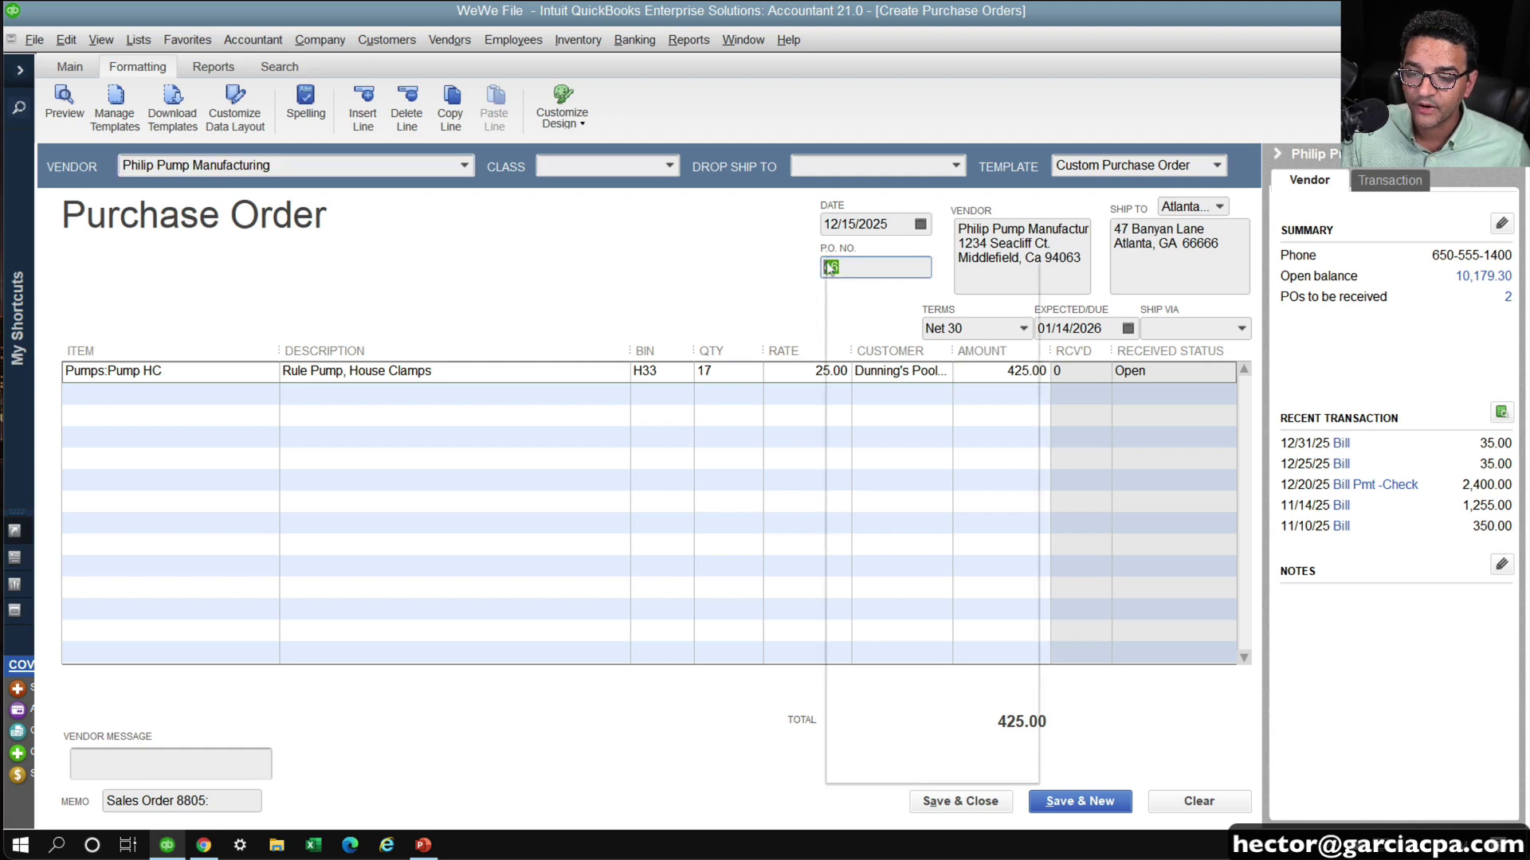
right_click(826, 264)
click(868, 320)
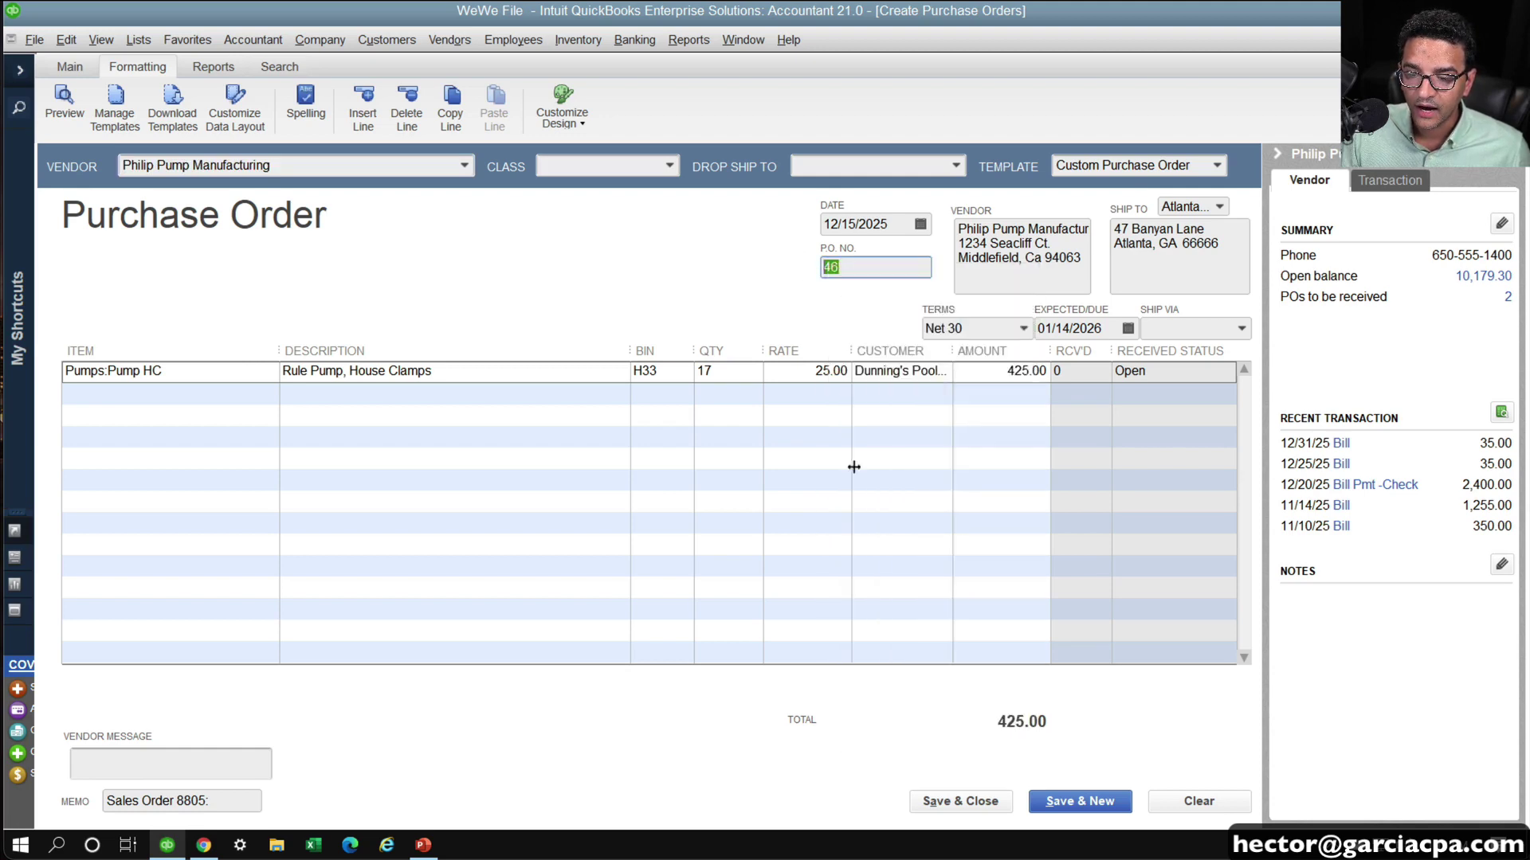
click(972, 803)
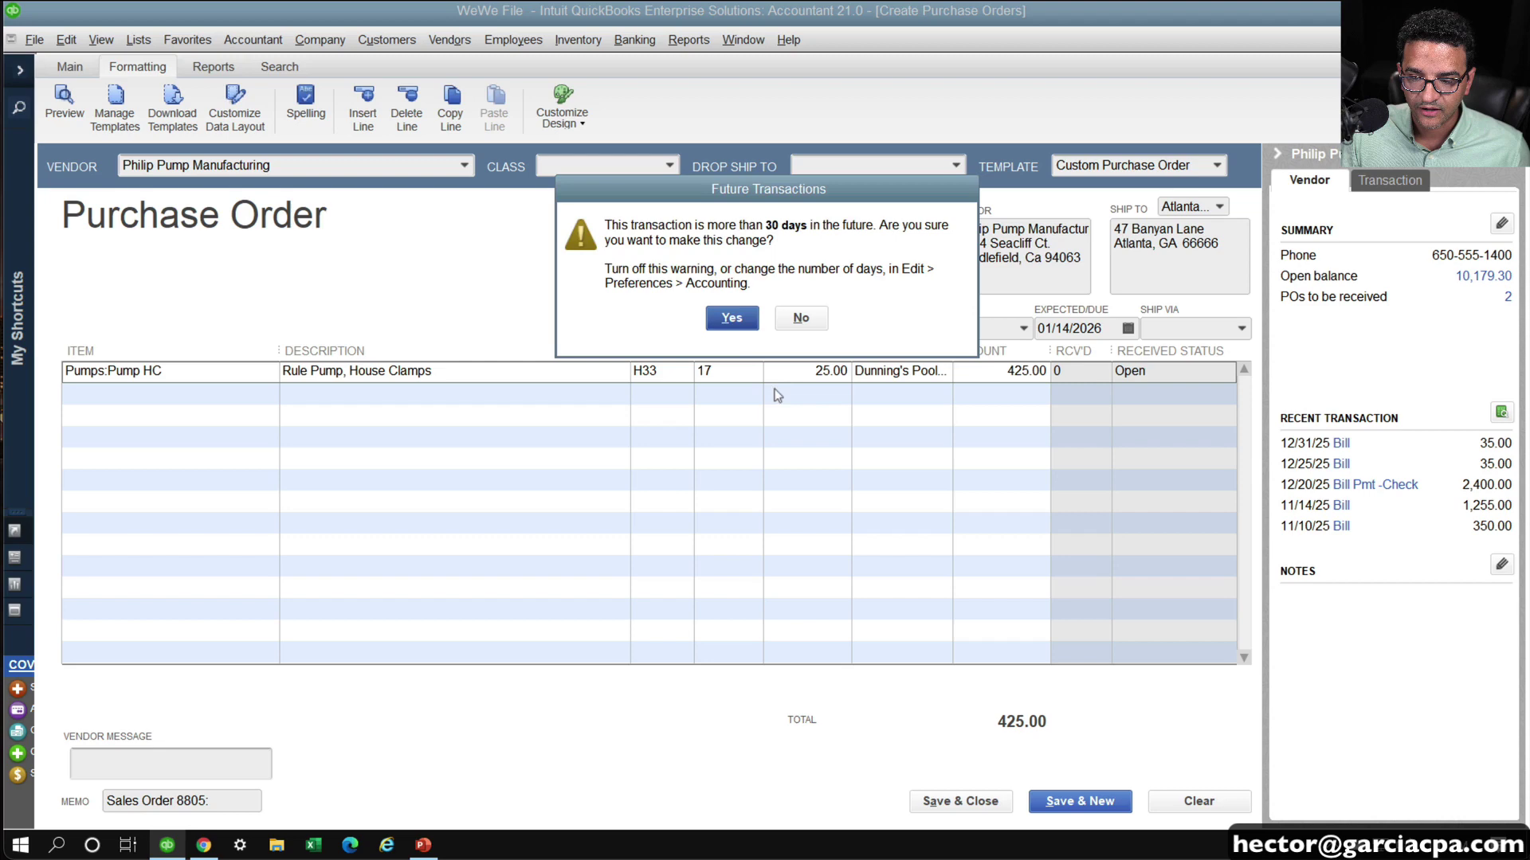
click(729, 319)
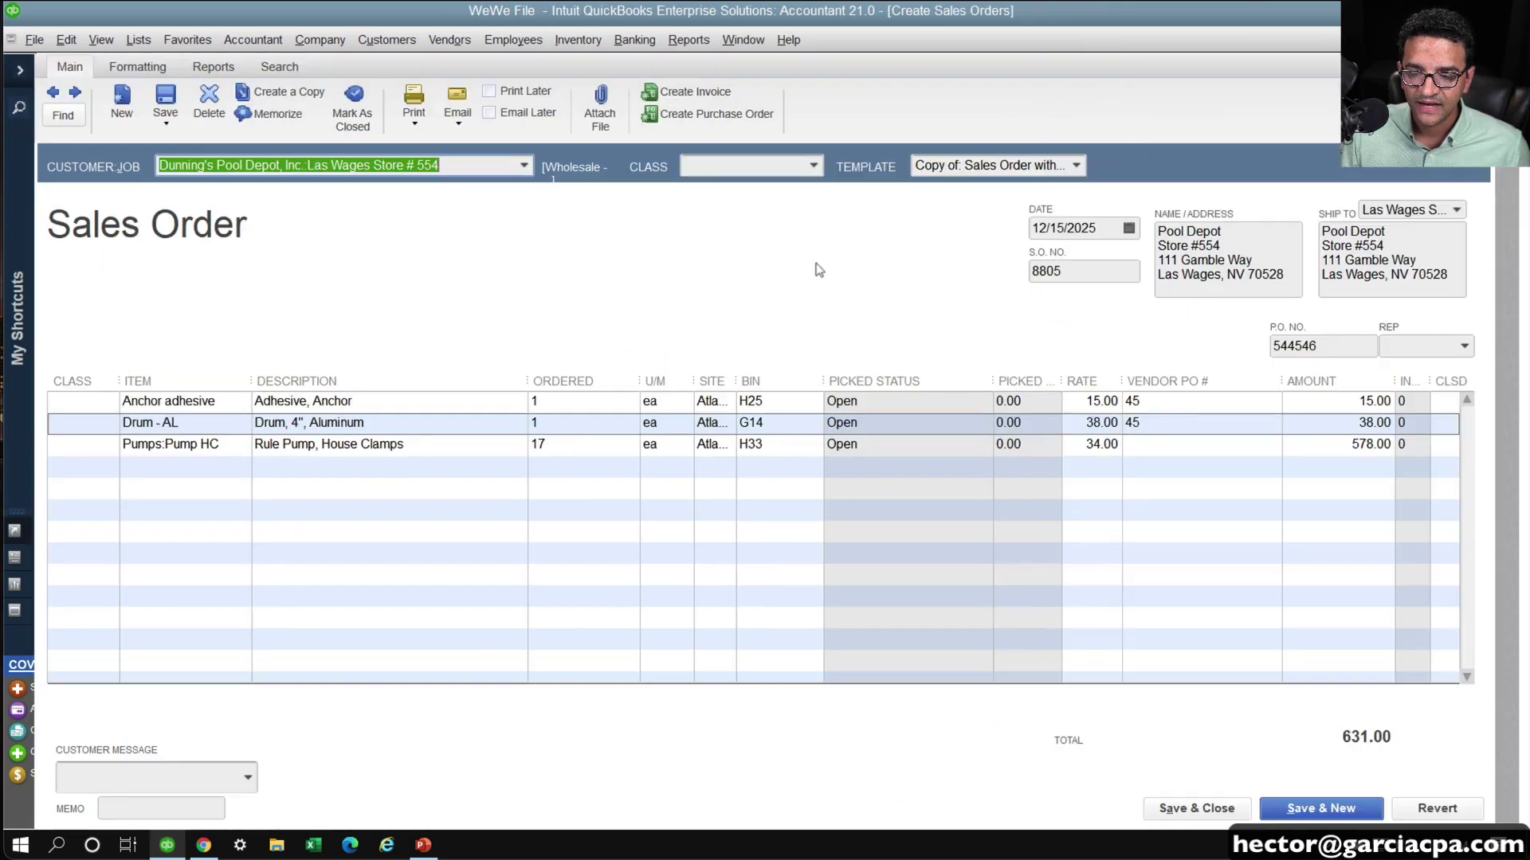
Enter vendor PO # 46 on the Pumps:Pump HC line
click(1145, 446)
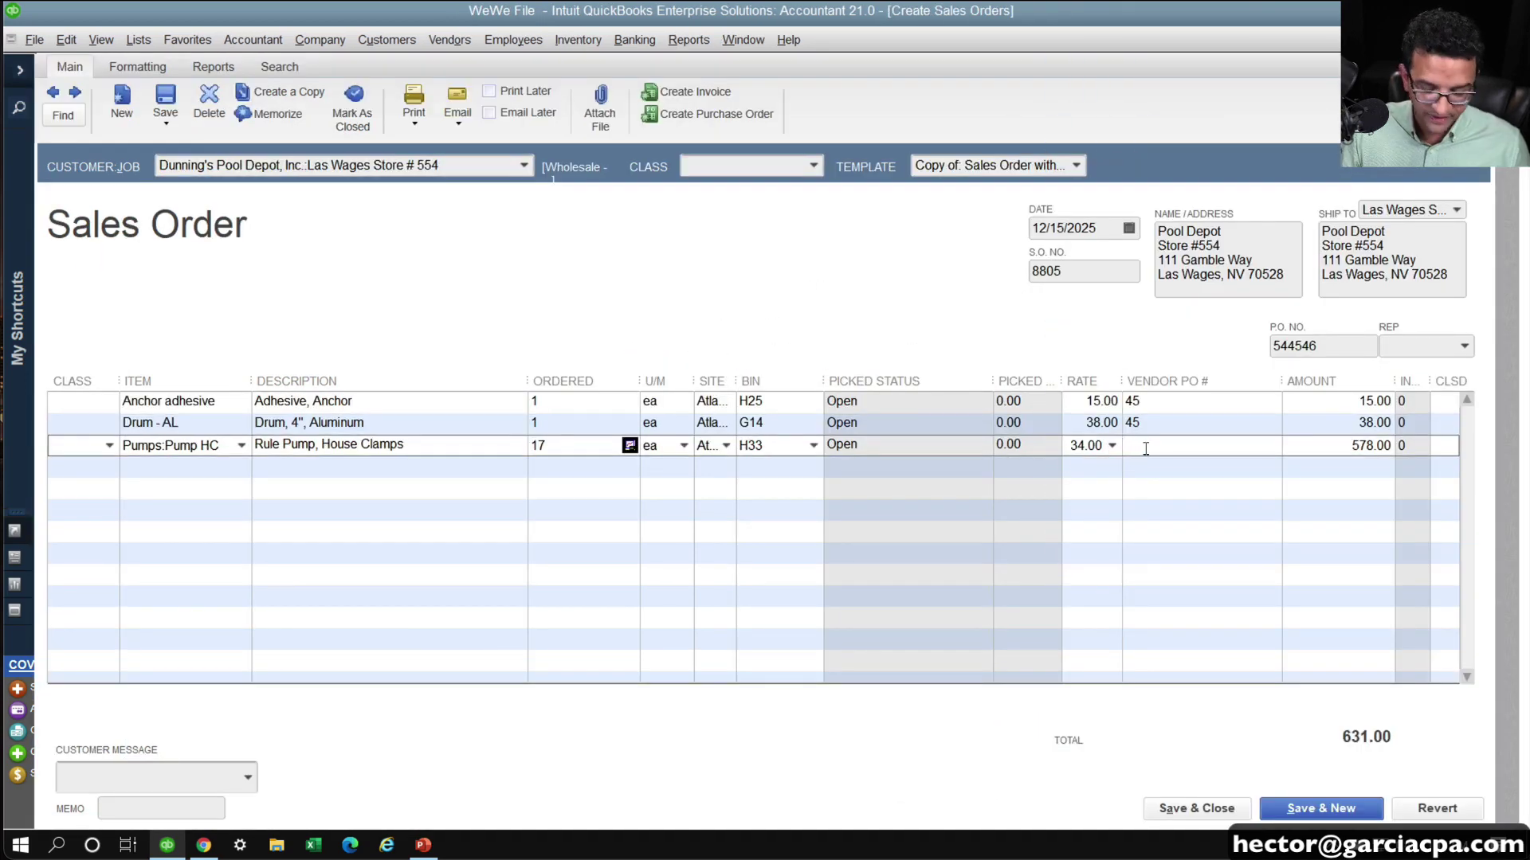
text(46)
double_click(1141, 446)
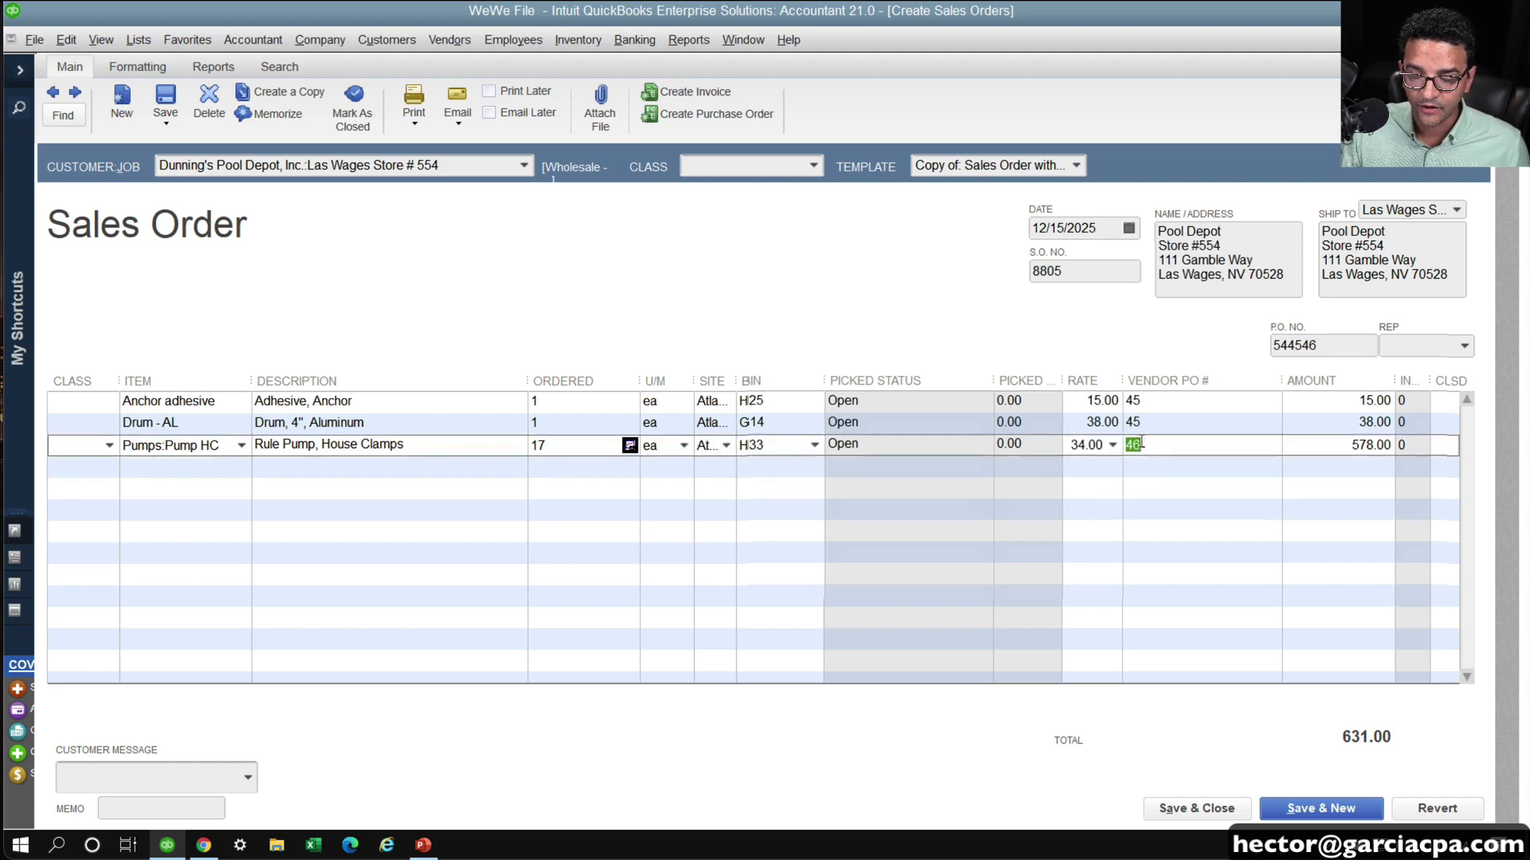
click(1135, 467)
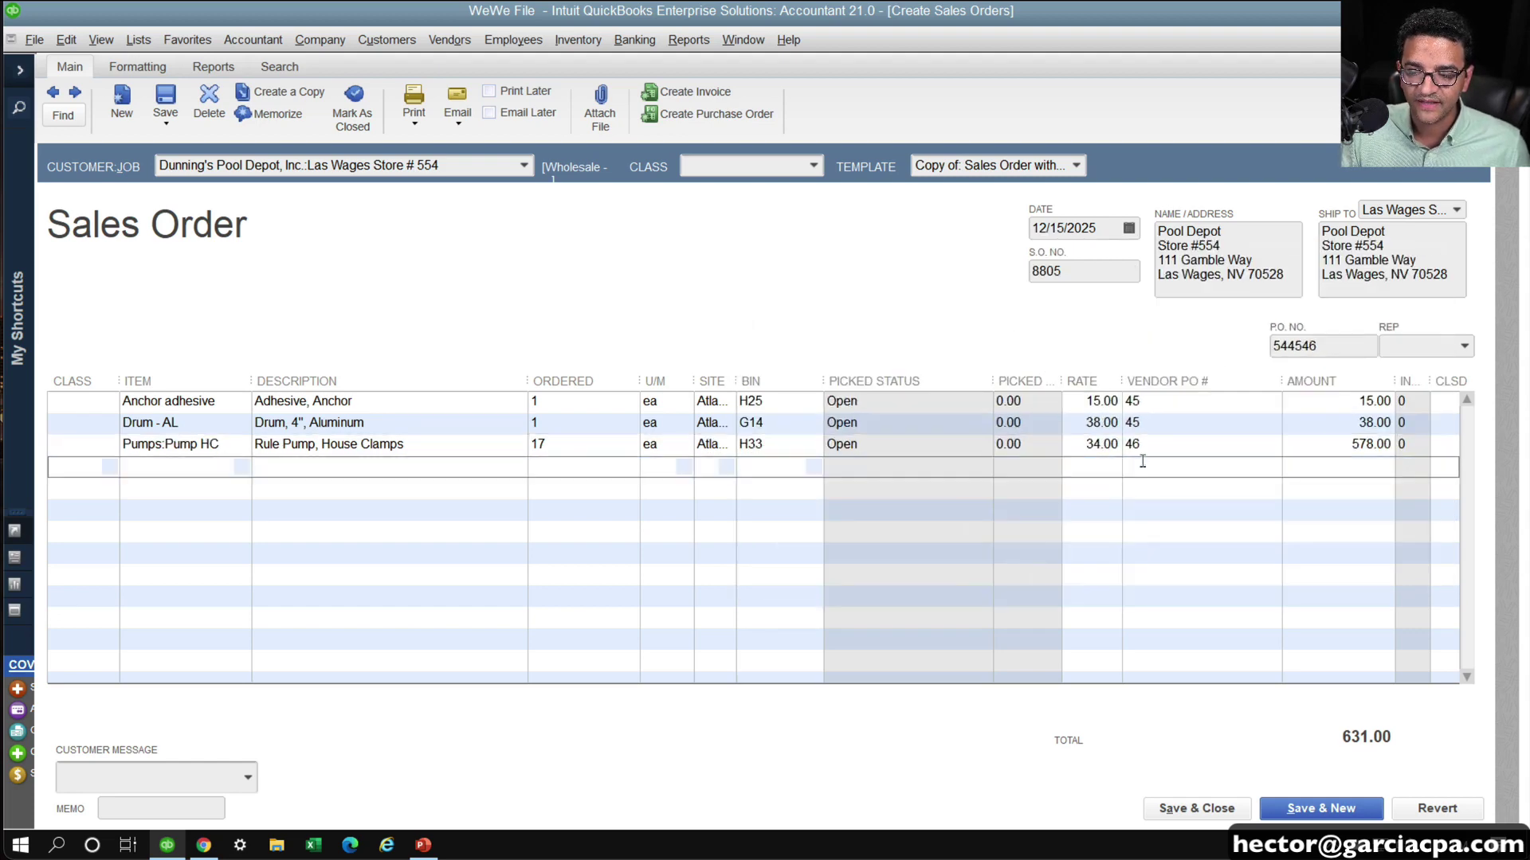
Save sales order 8805 at 631.00, accepting the recording and future-date prompts
click(143, 63)
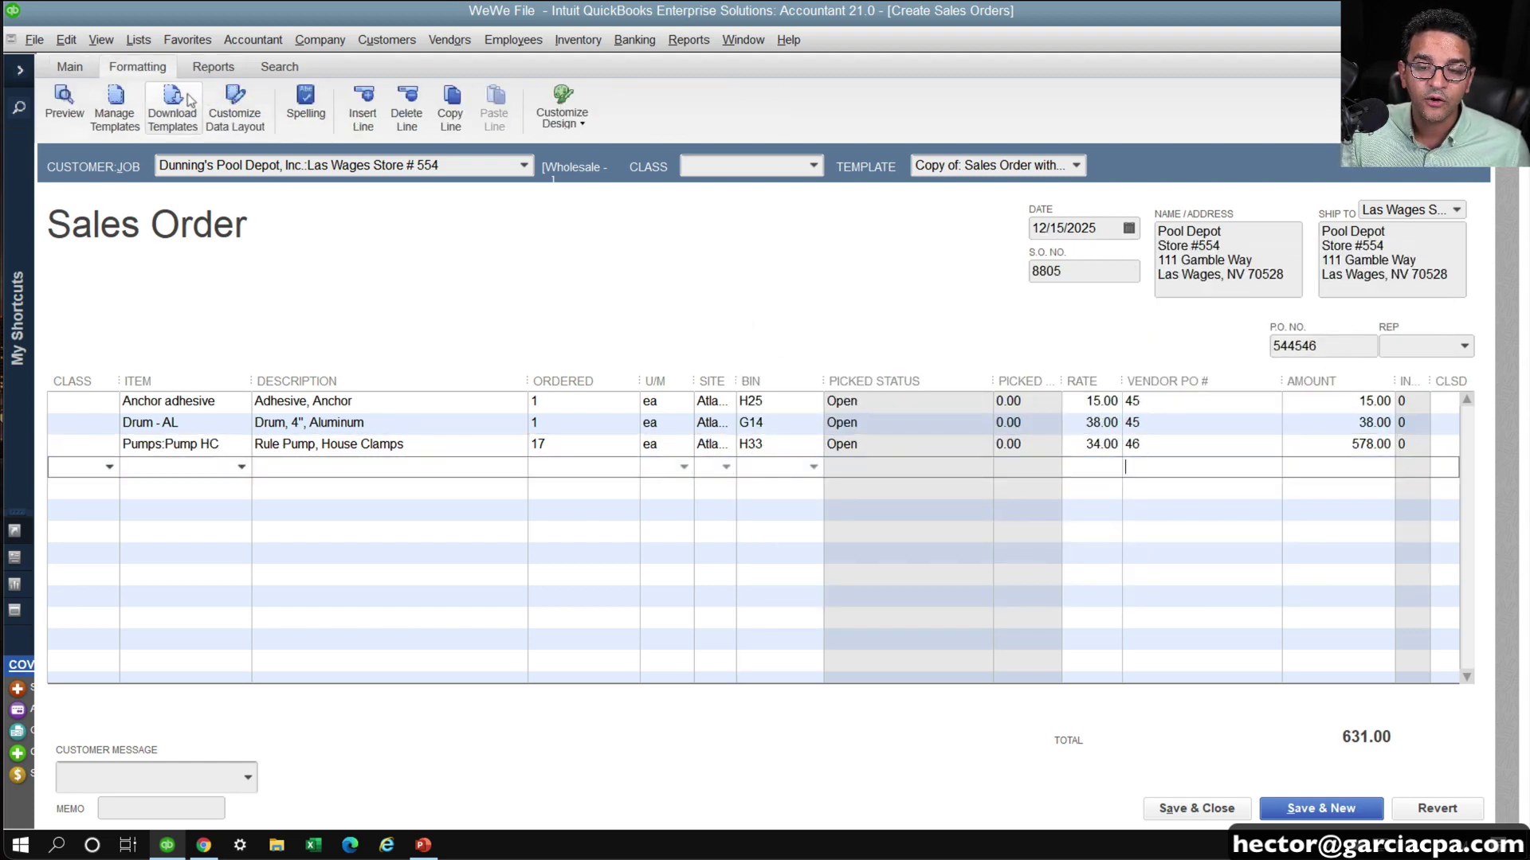
click(70, 67)
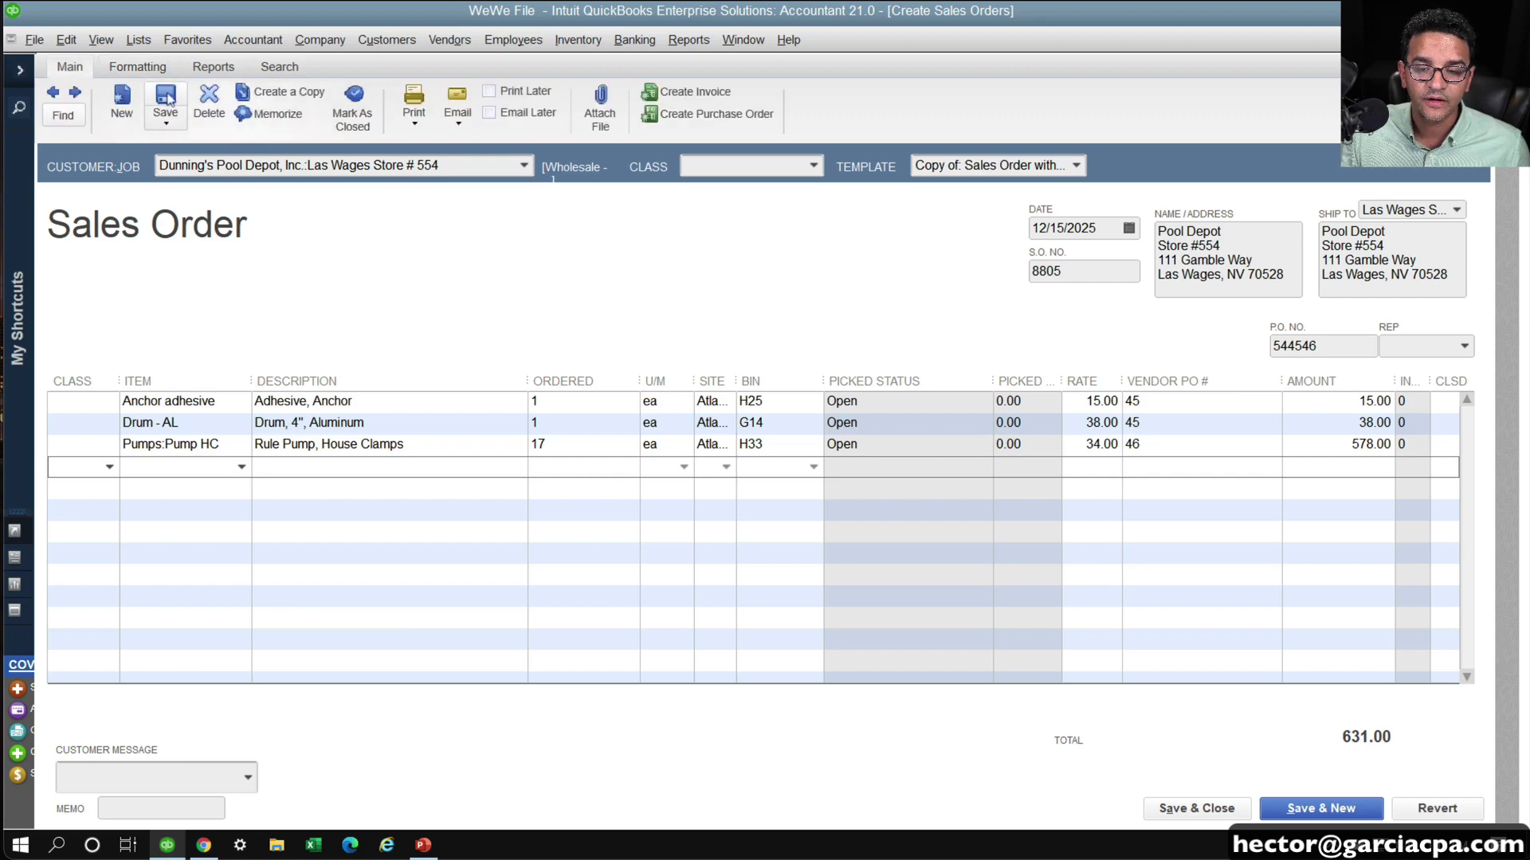
click(166, 99)
click(681, 276)
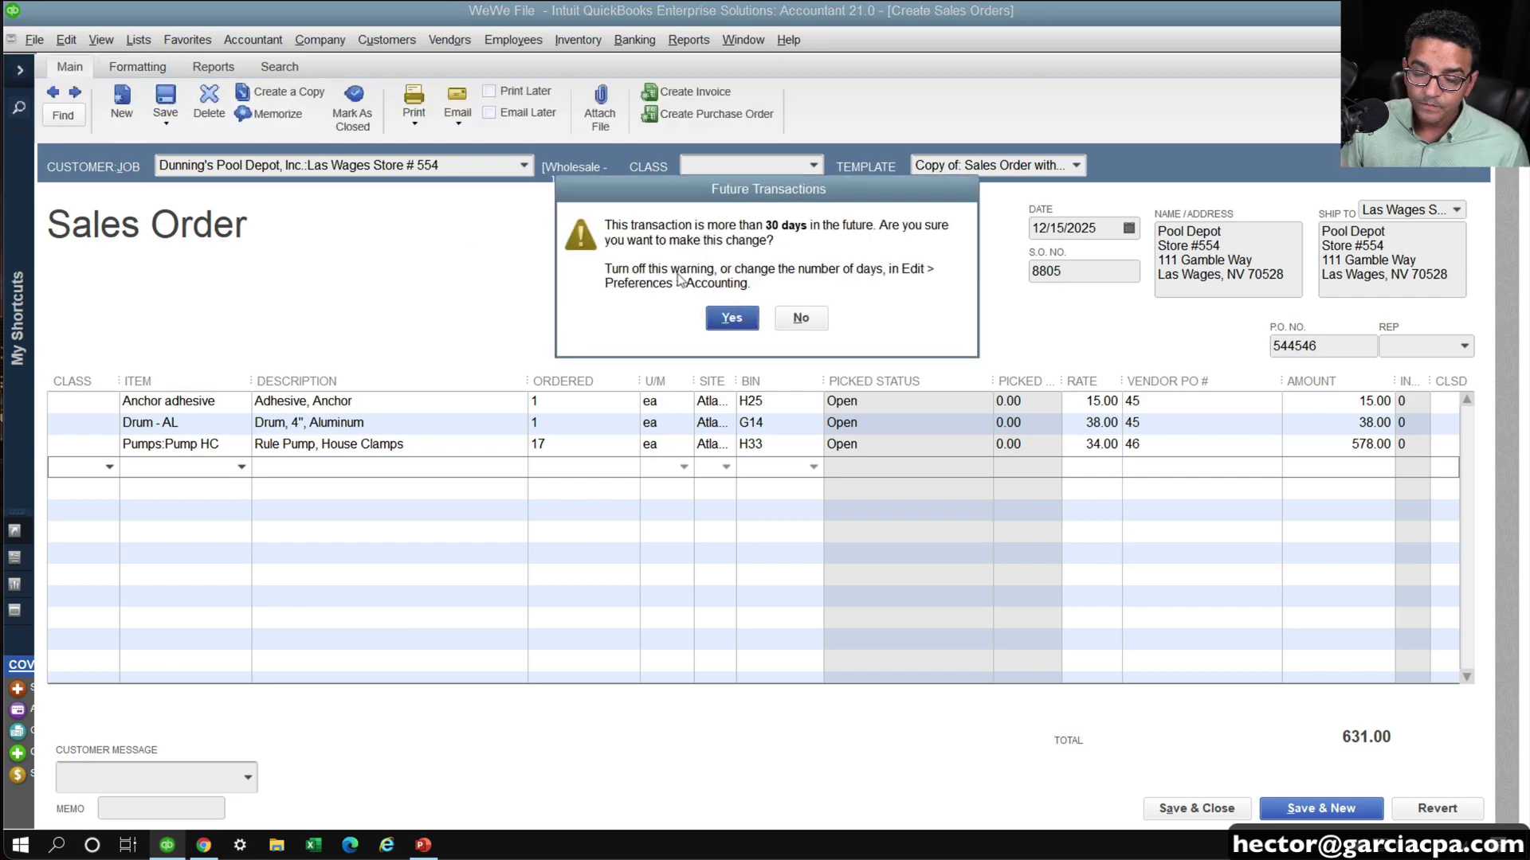
click(731, 317)
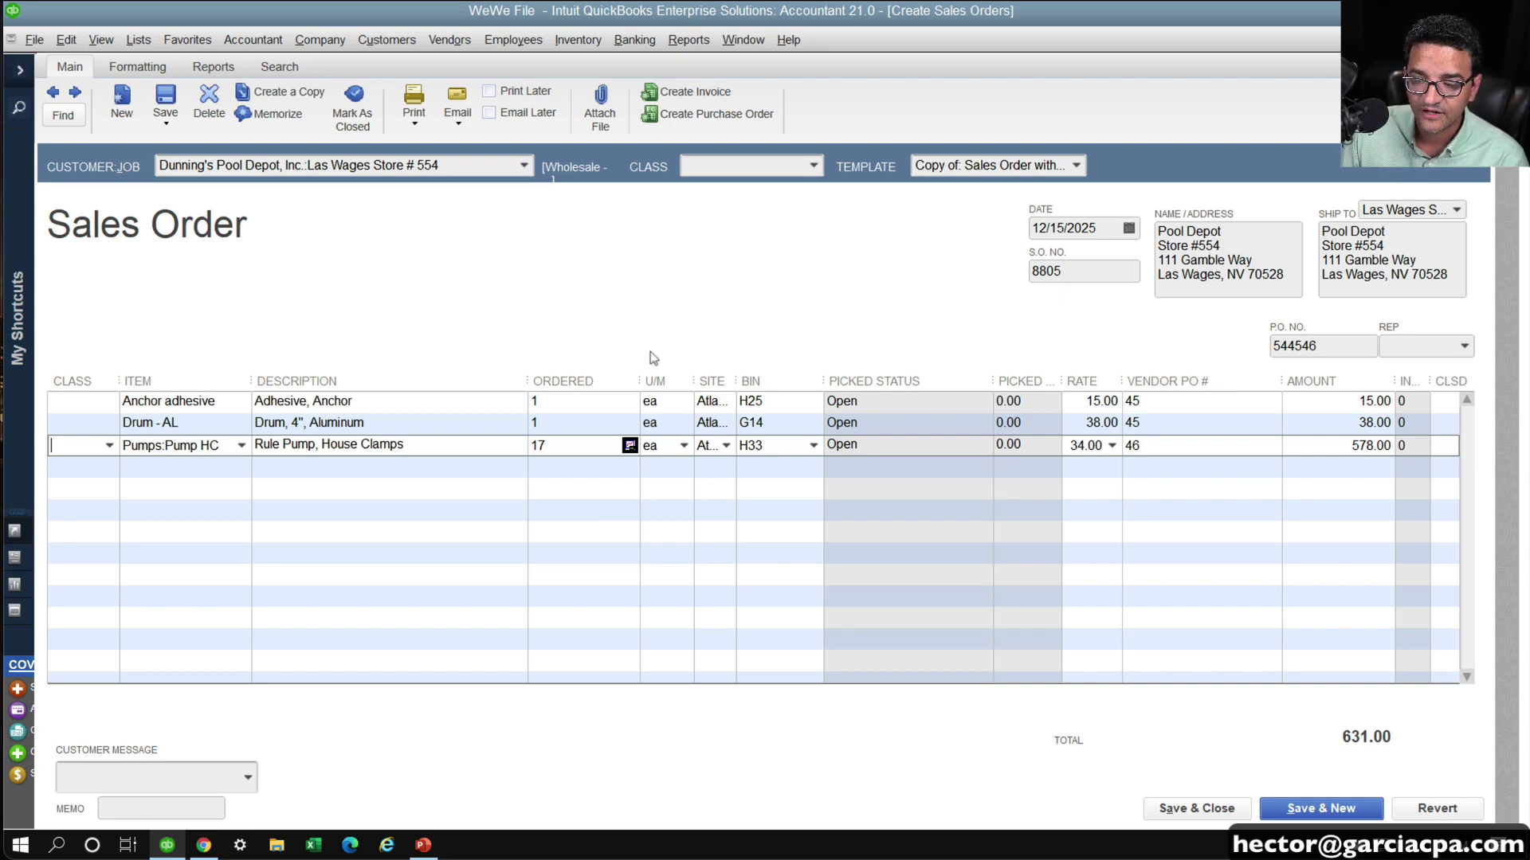
key(Down)
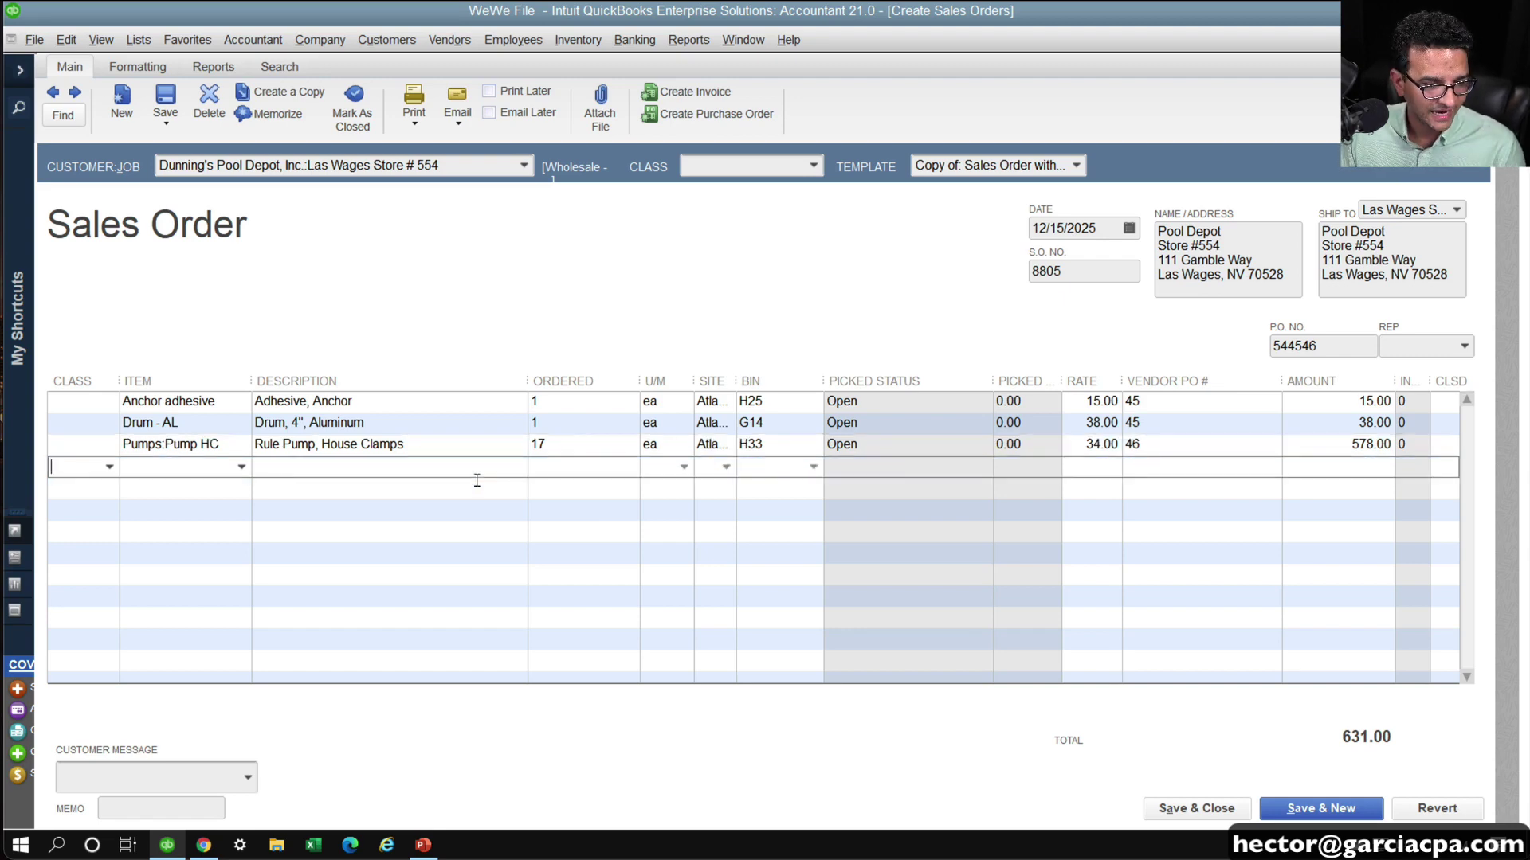
Open the Cover -LB item from the Item List for editing
click(138, 40)
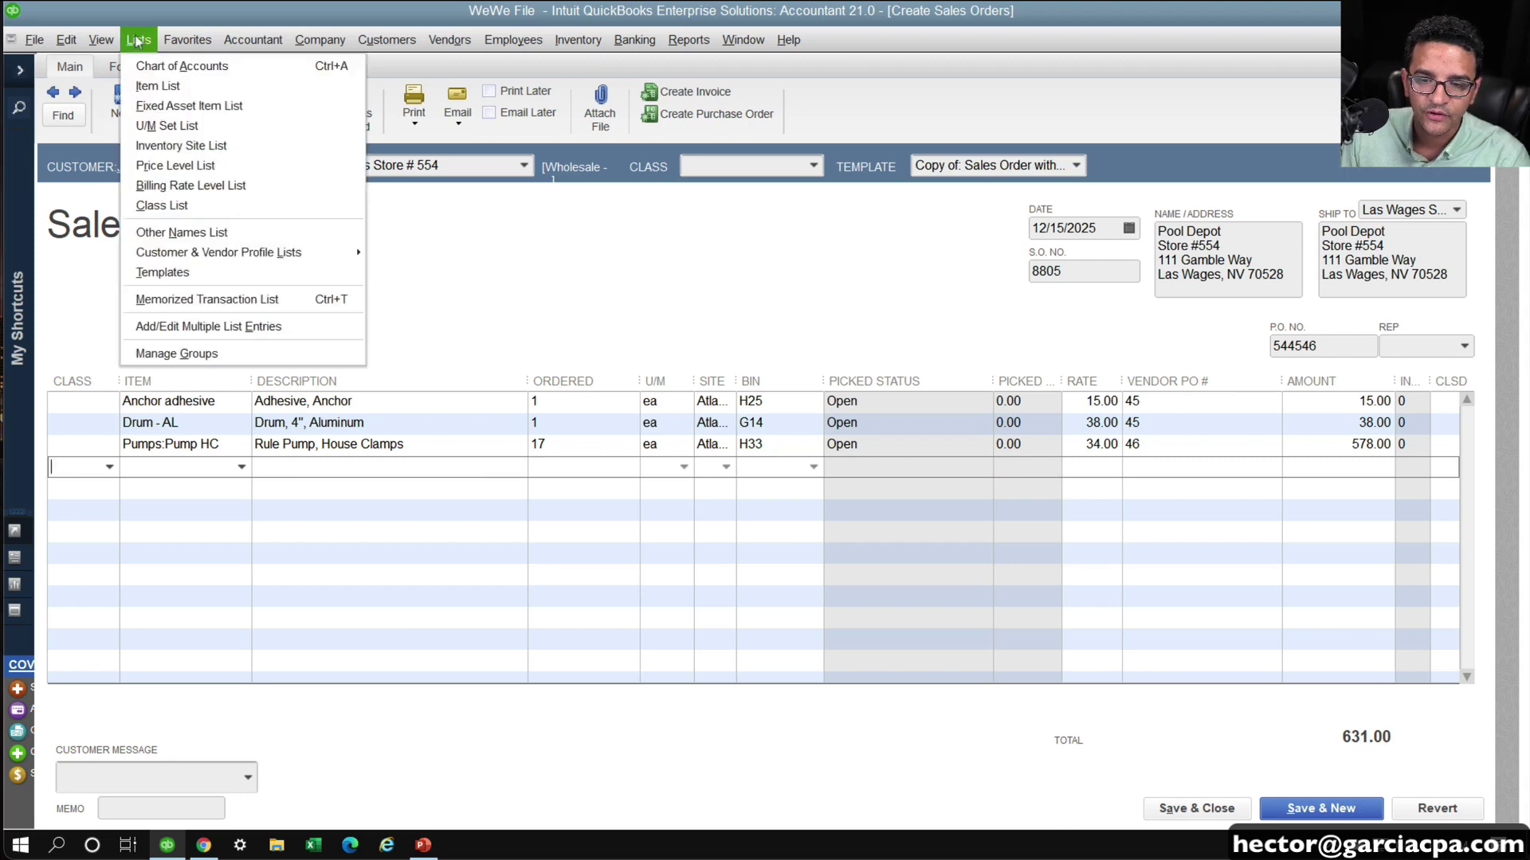
click(162, 87)
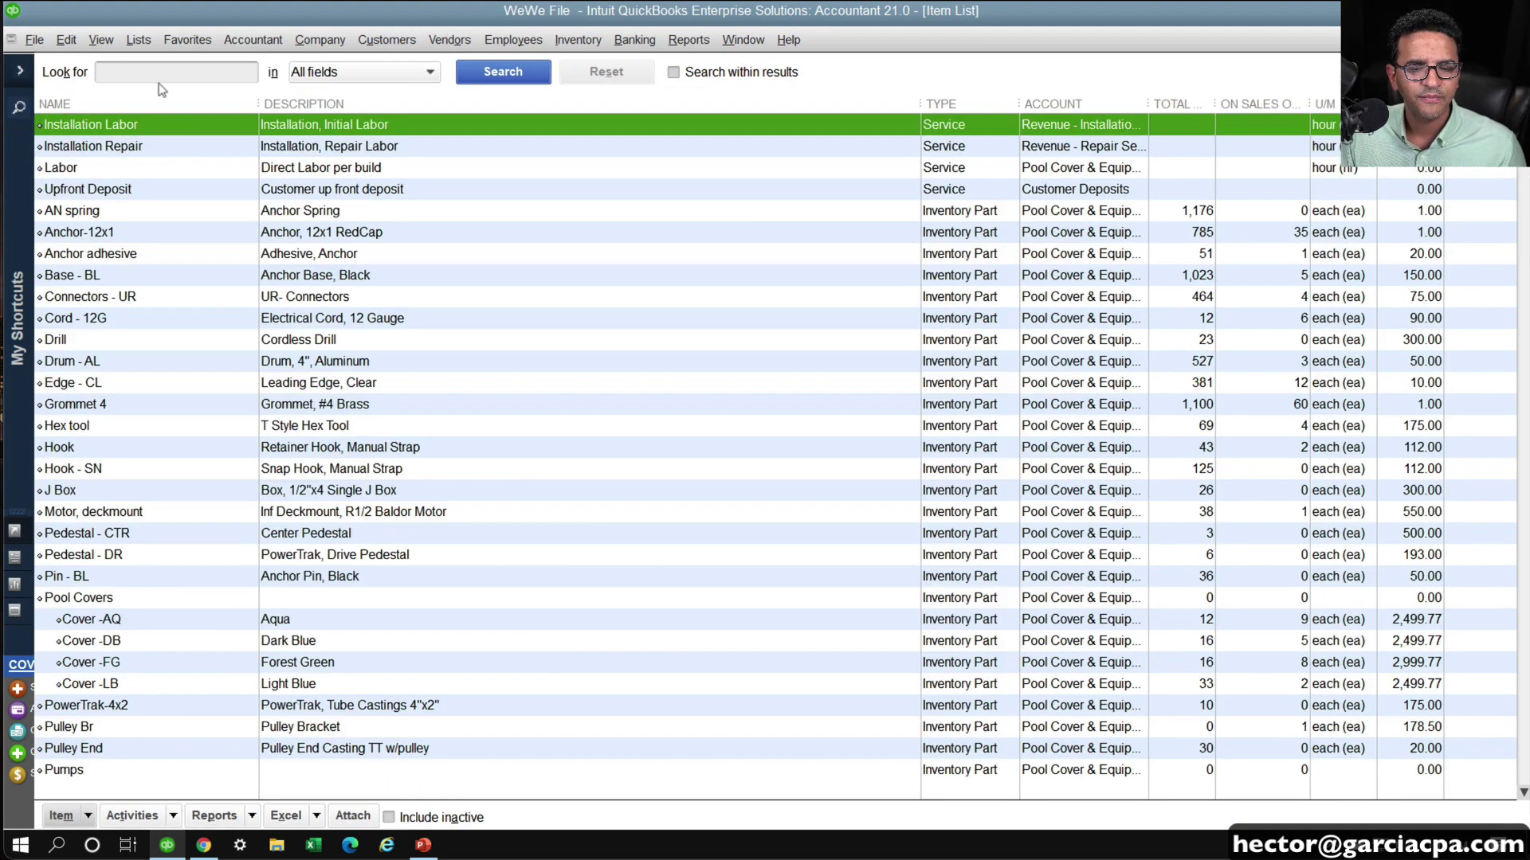
scroll(438, 600, down, 1)
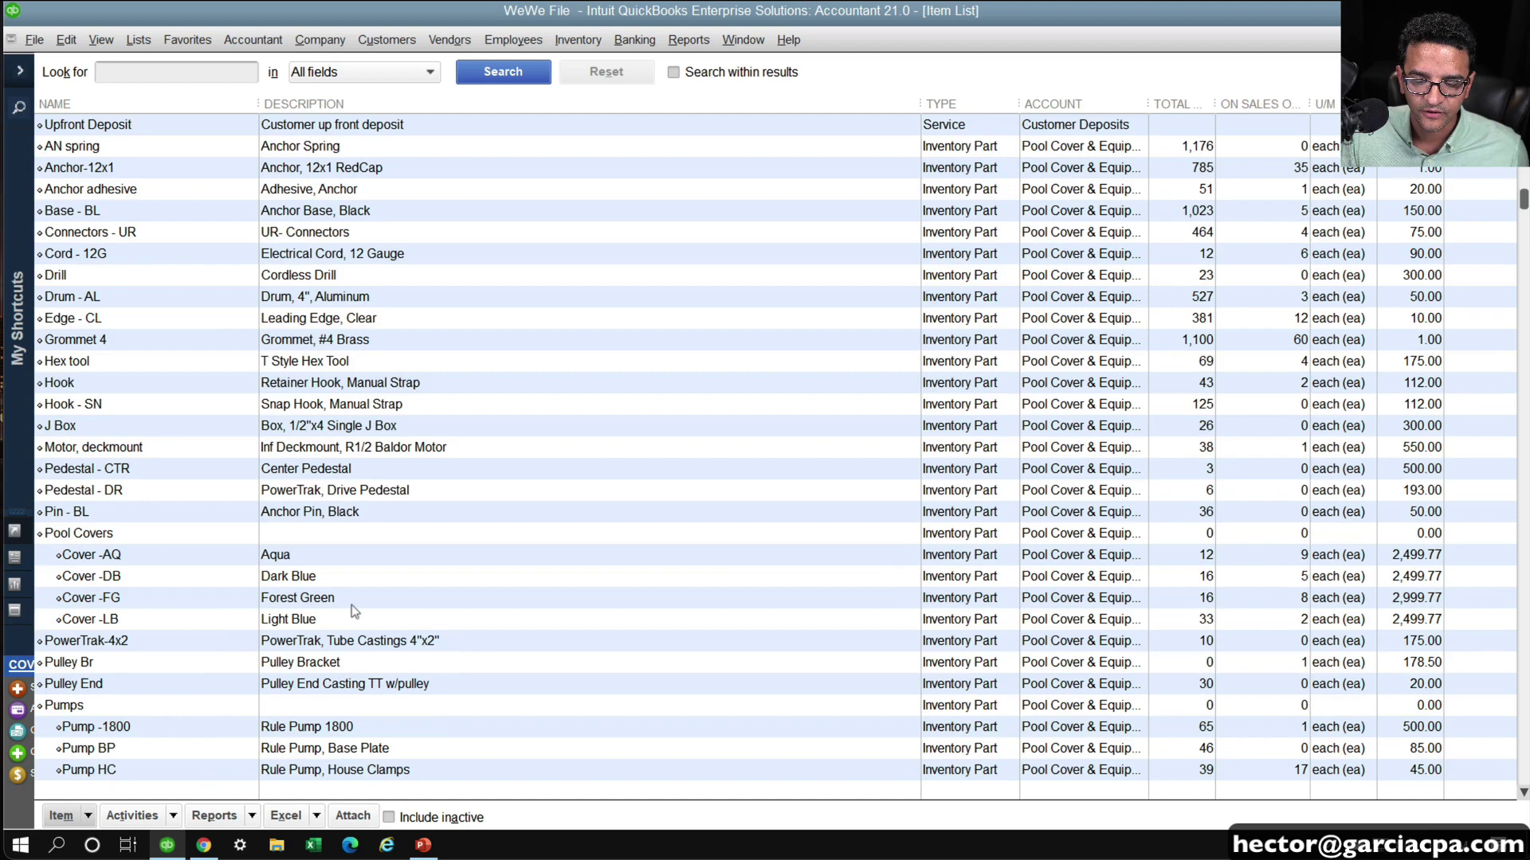
click(106, 619)
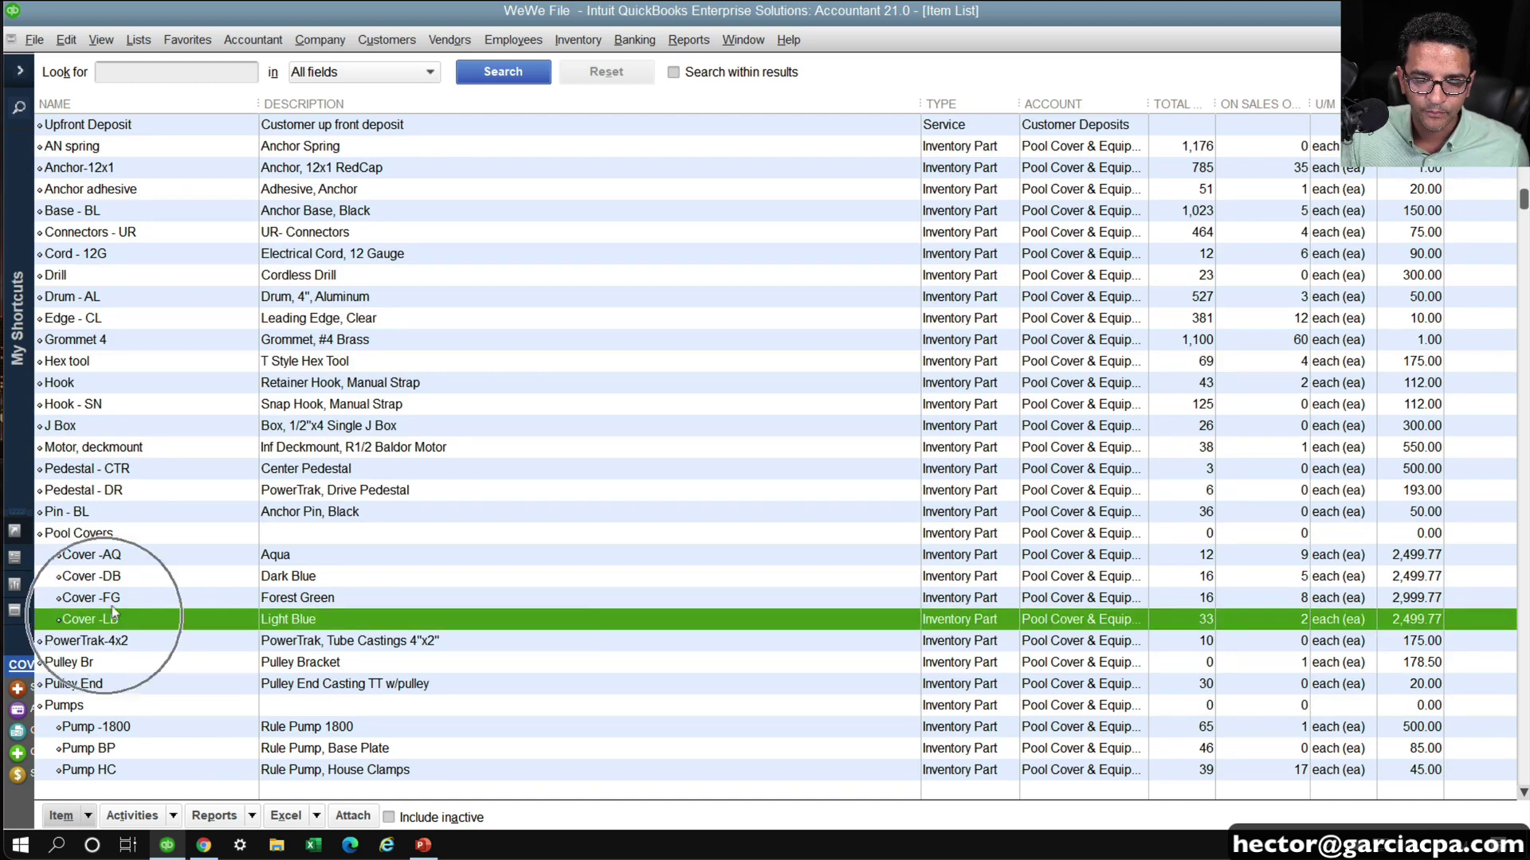
double_click(115, 618)
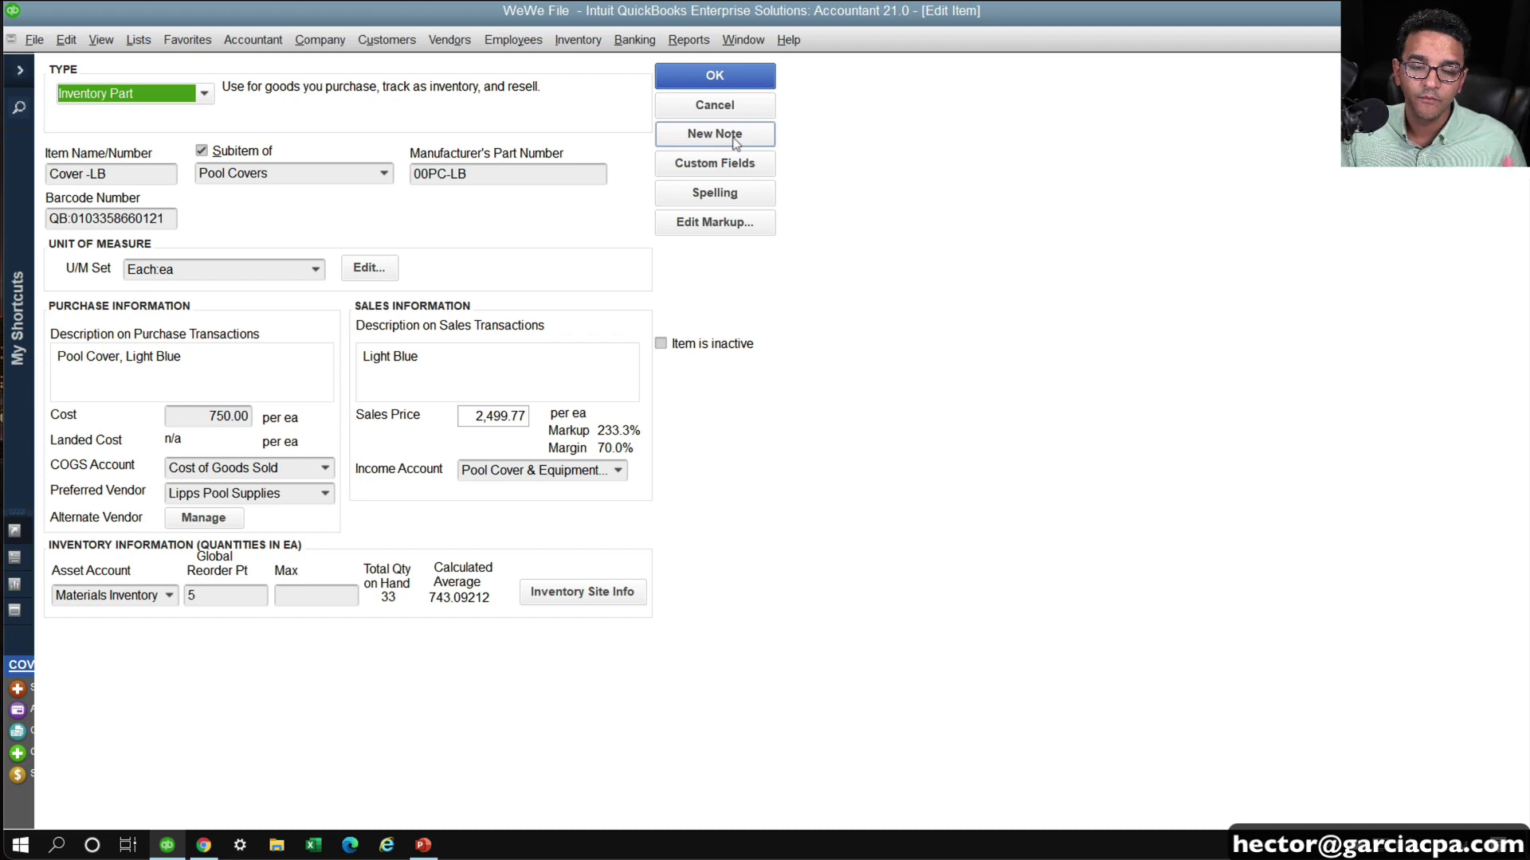
Set Cover -LB's VENDOR PO # custom field to 0 after PENDING is rejected, then save the item
click(714, 162)
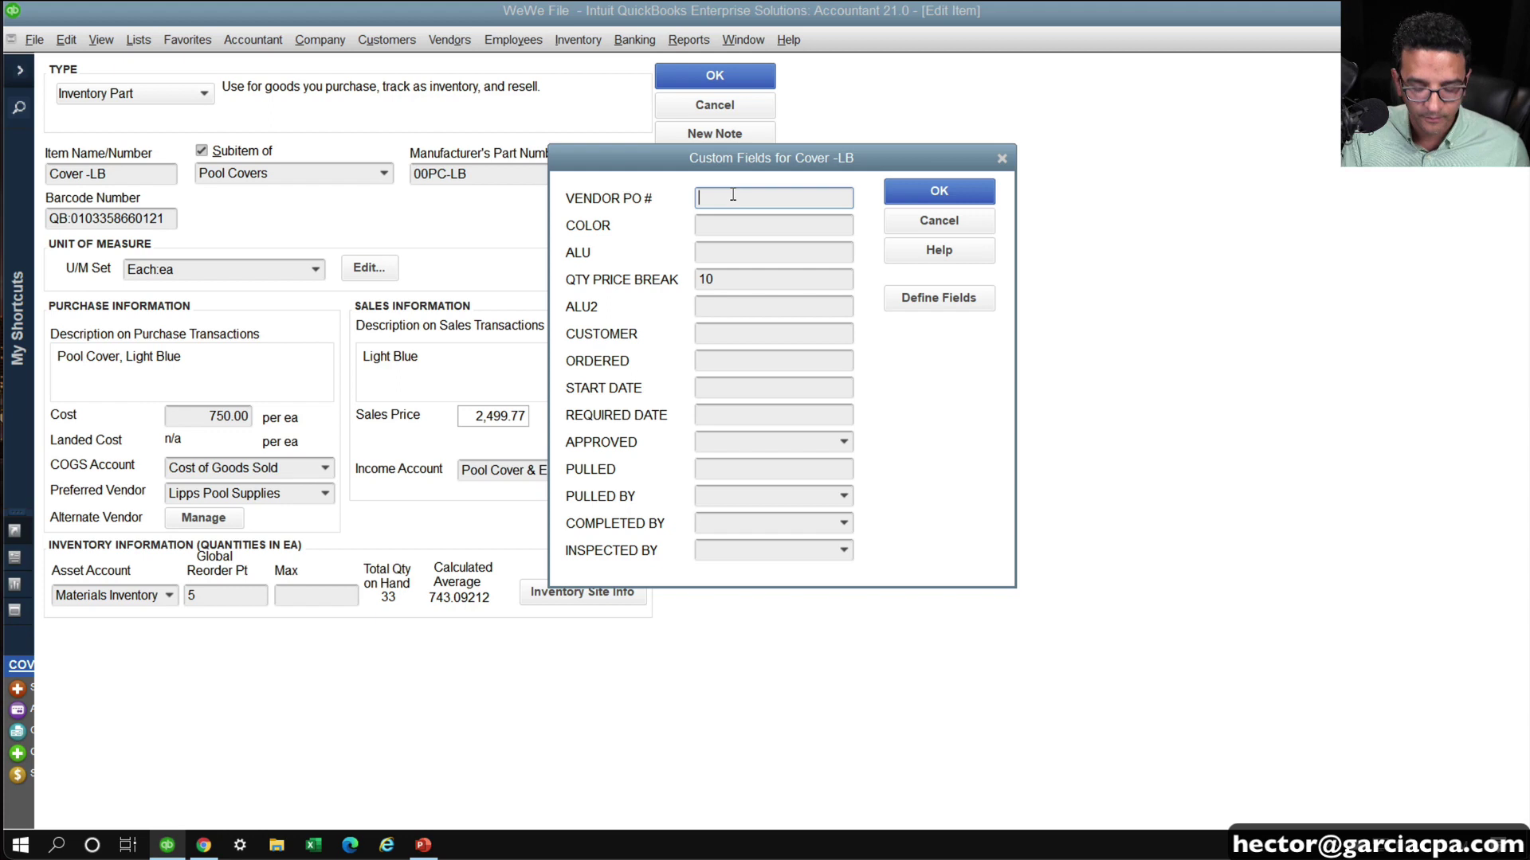
text(PENDING)
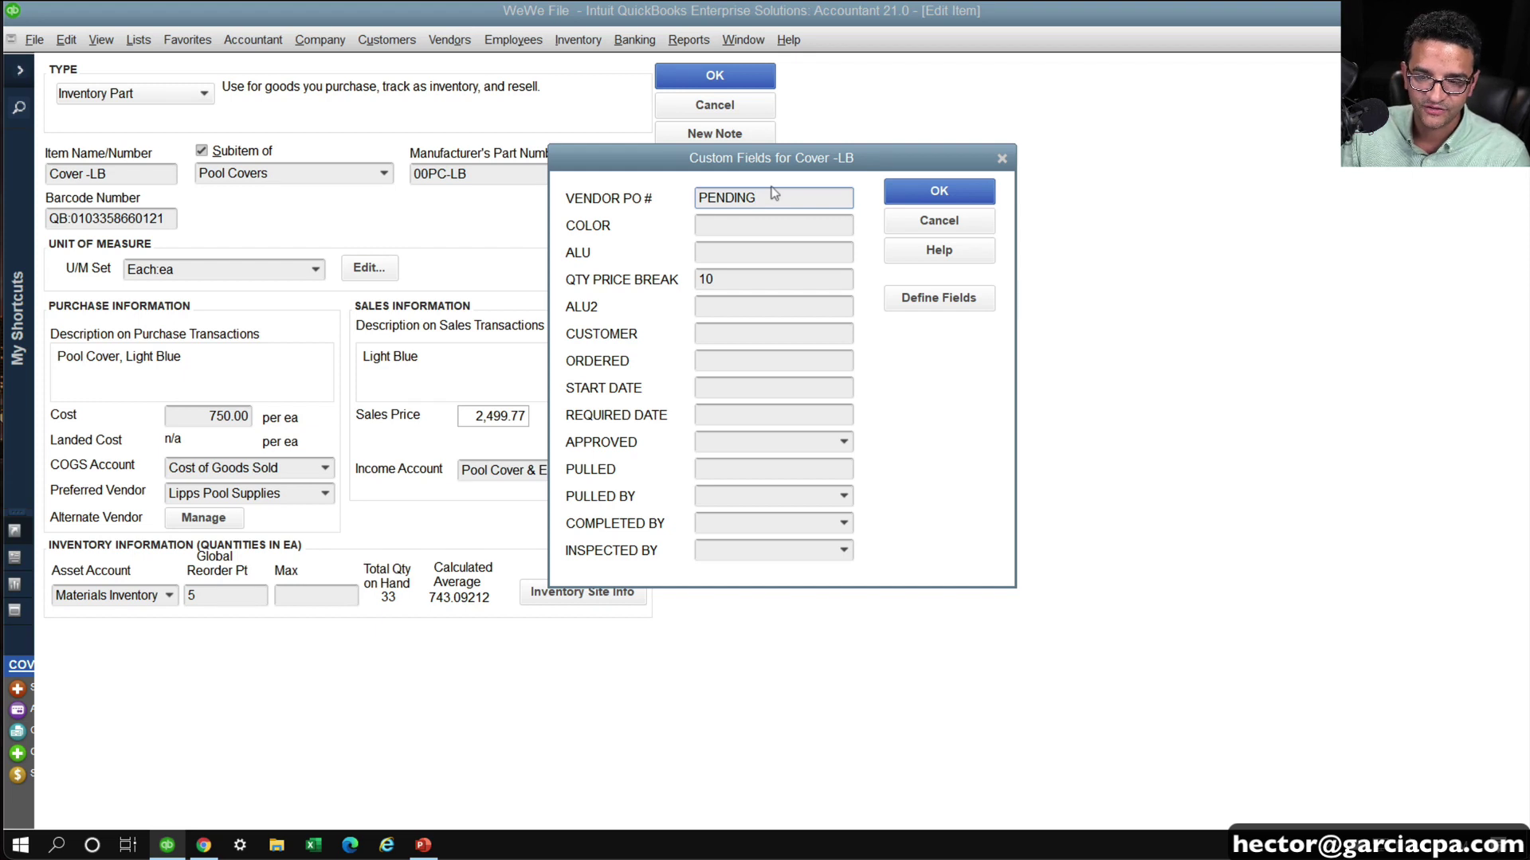
click(954, 196)
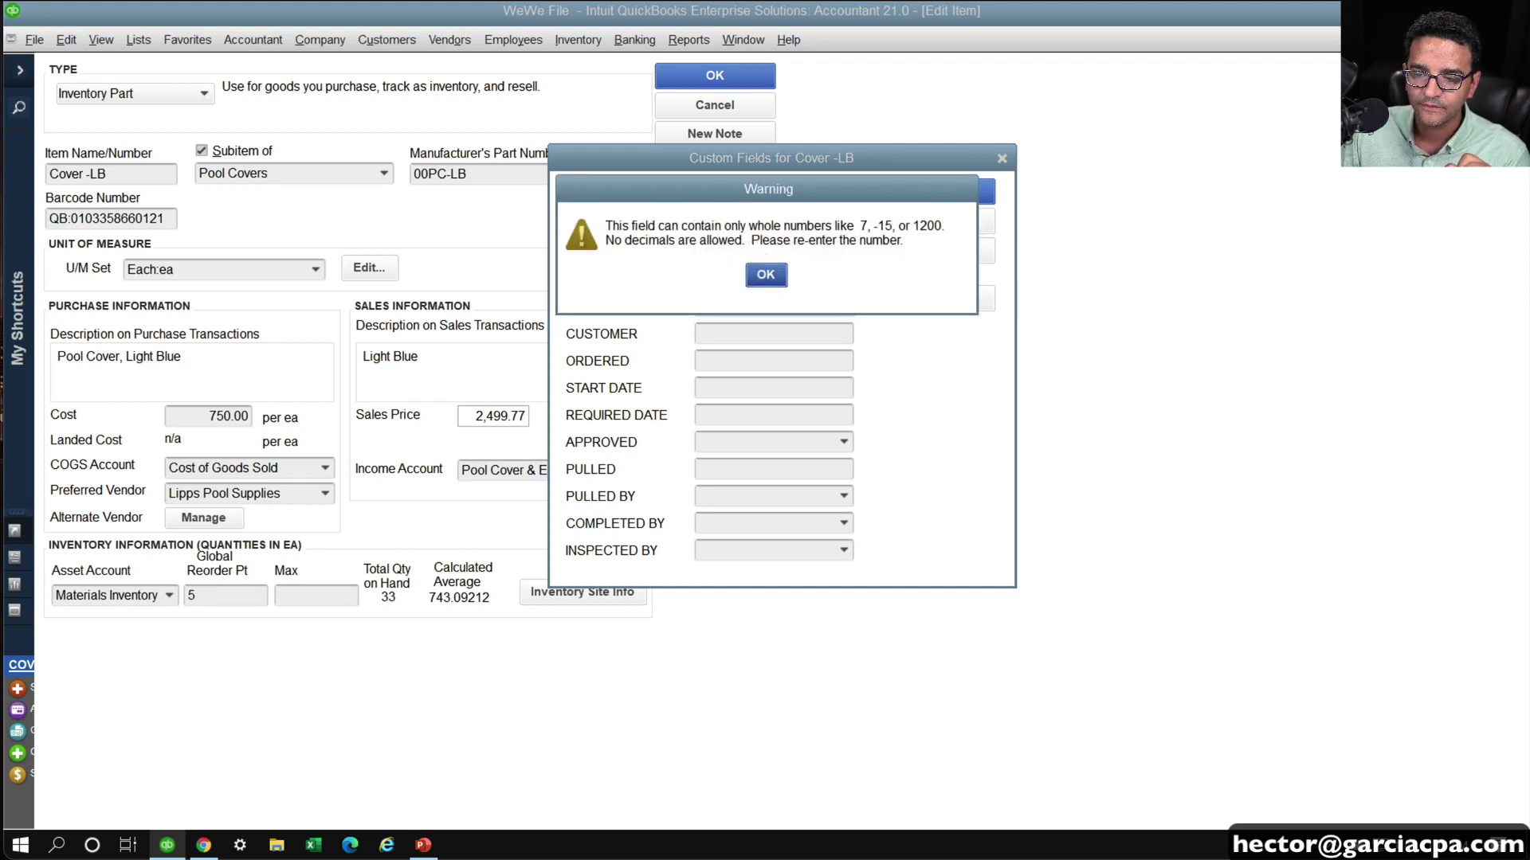
key(Return)
click(936, 297)
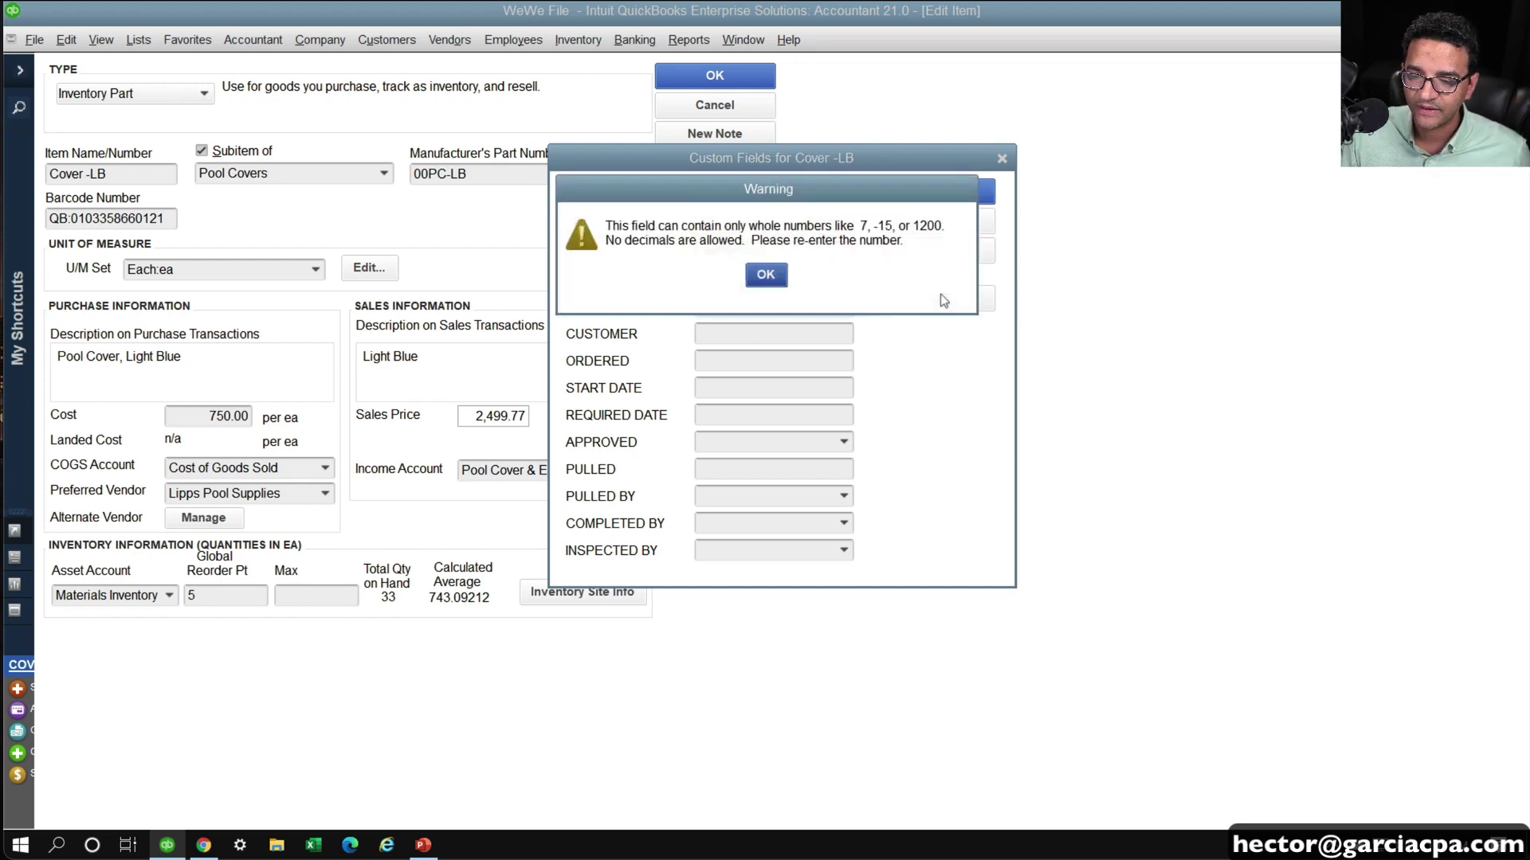
click(780, 284)
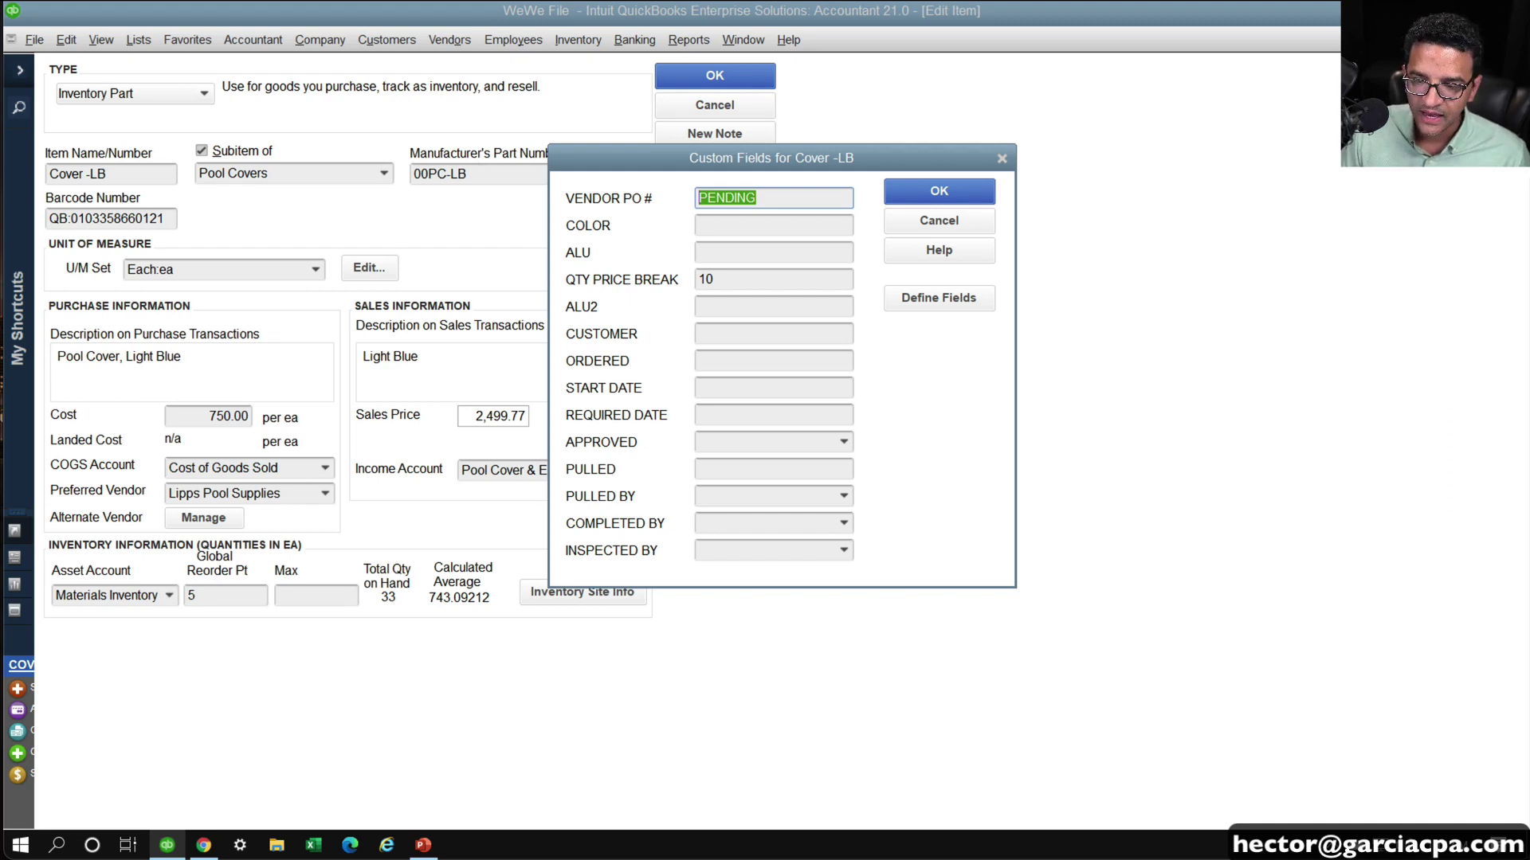
text(0)
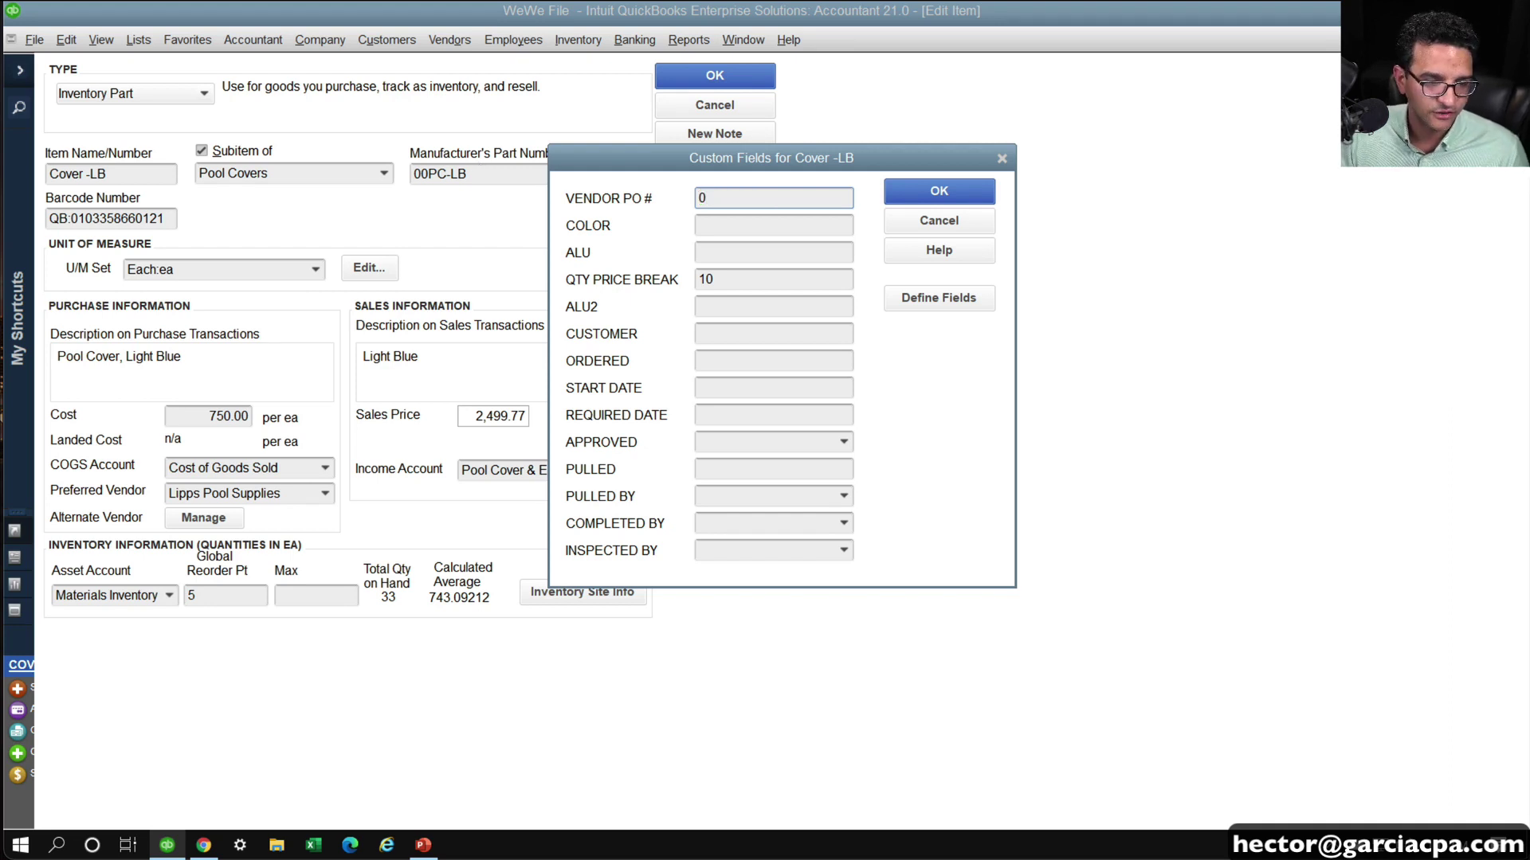
click(939, 190)
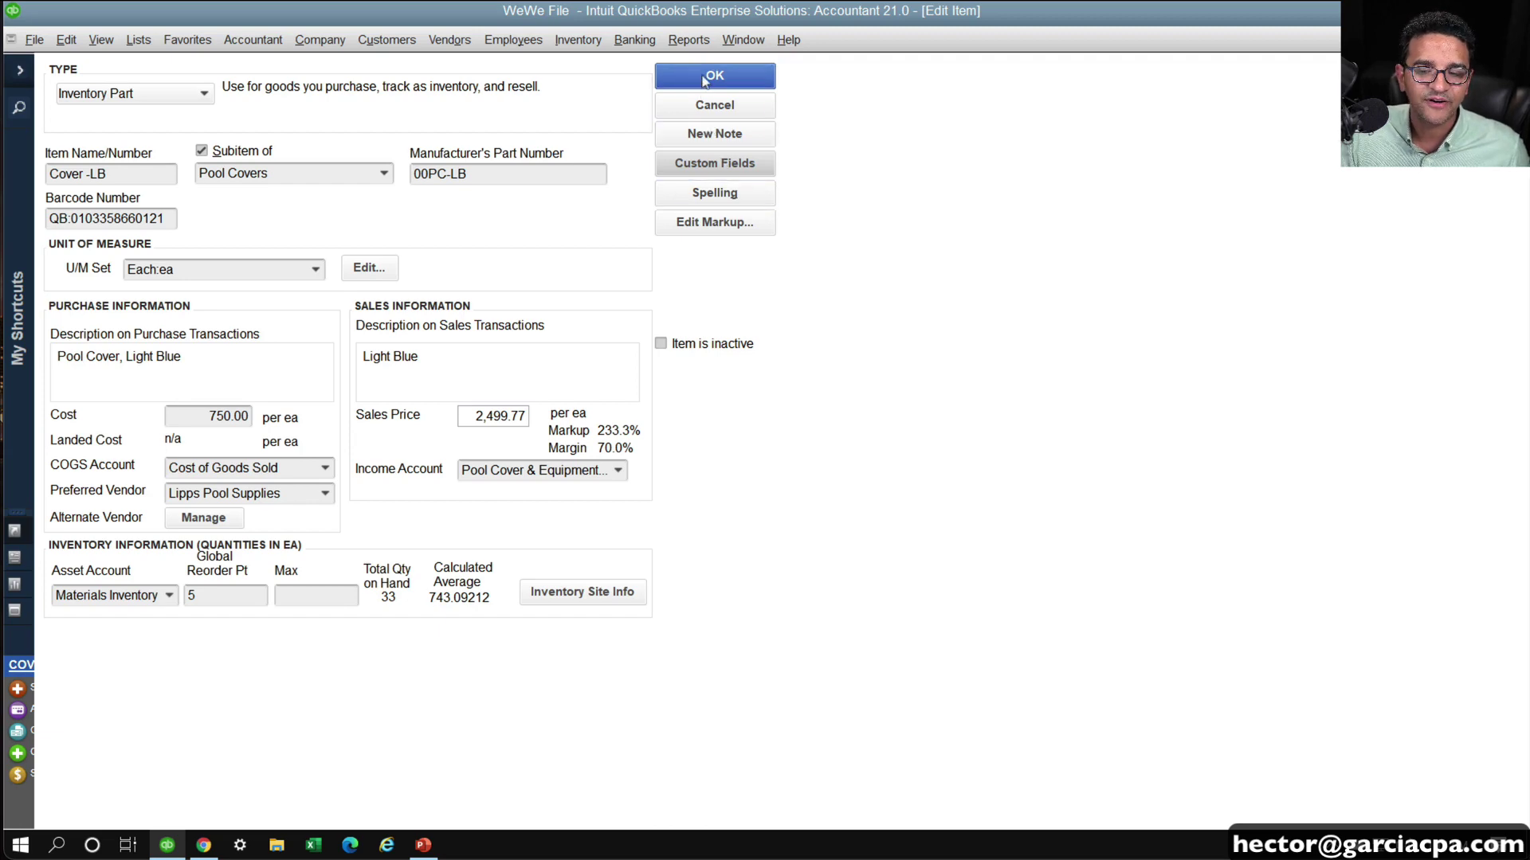
click(691, 69)
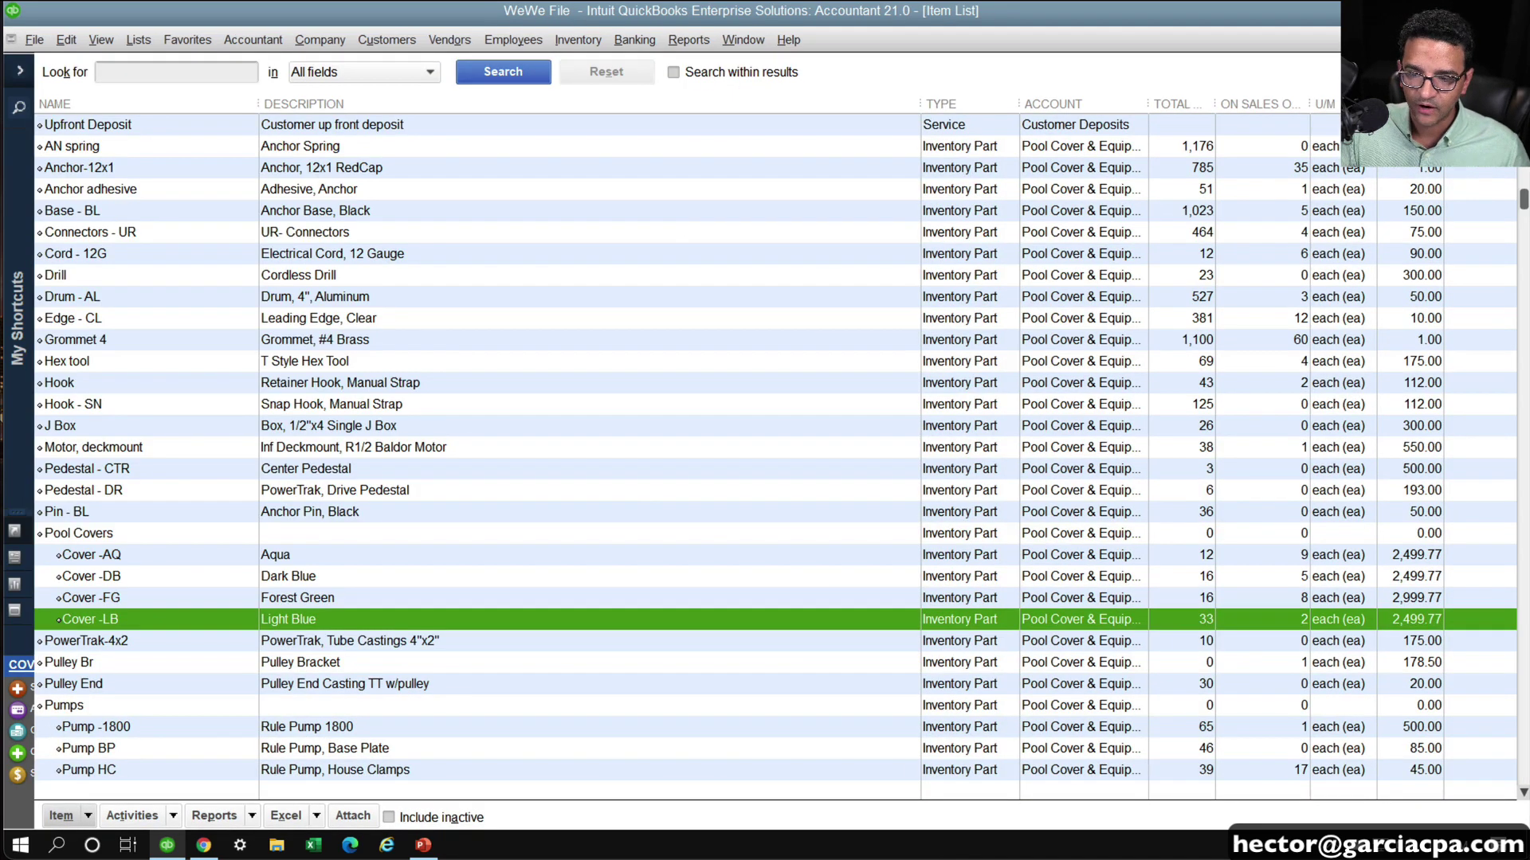
Add a Cover -LB line at 1,875.00 to sales order 8805, with vendor PO value 0
key(Escape)
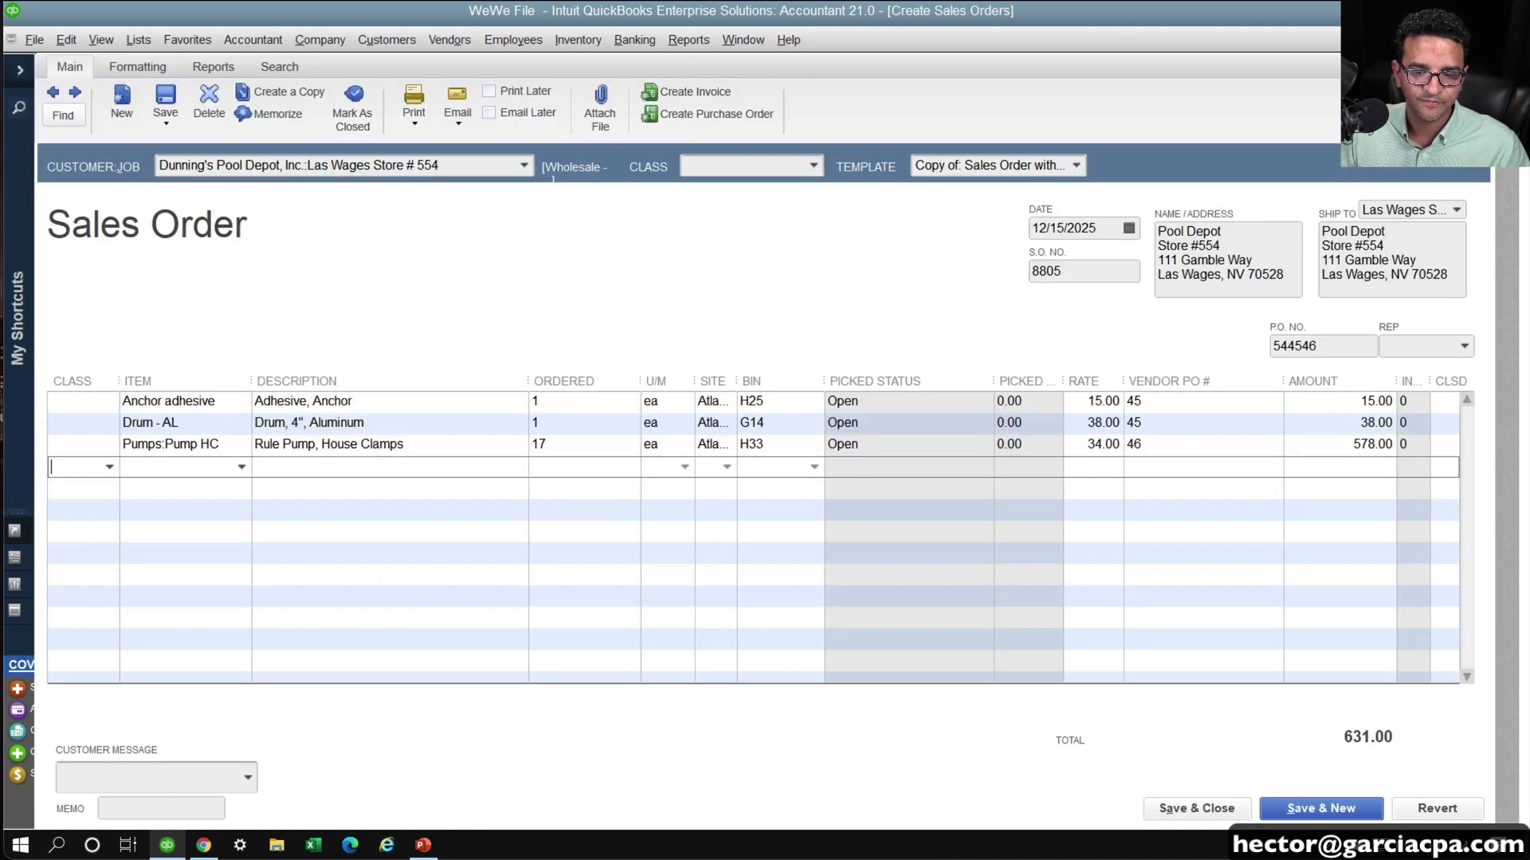
click(239, 466)
scroll(230, 338, down, 5)
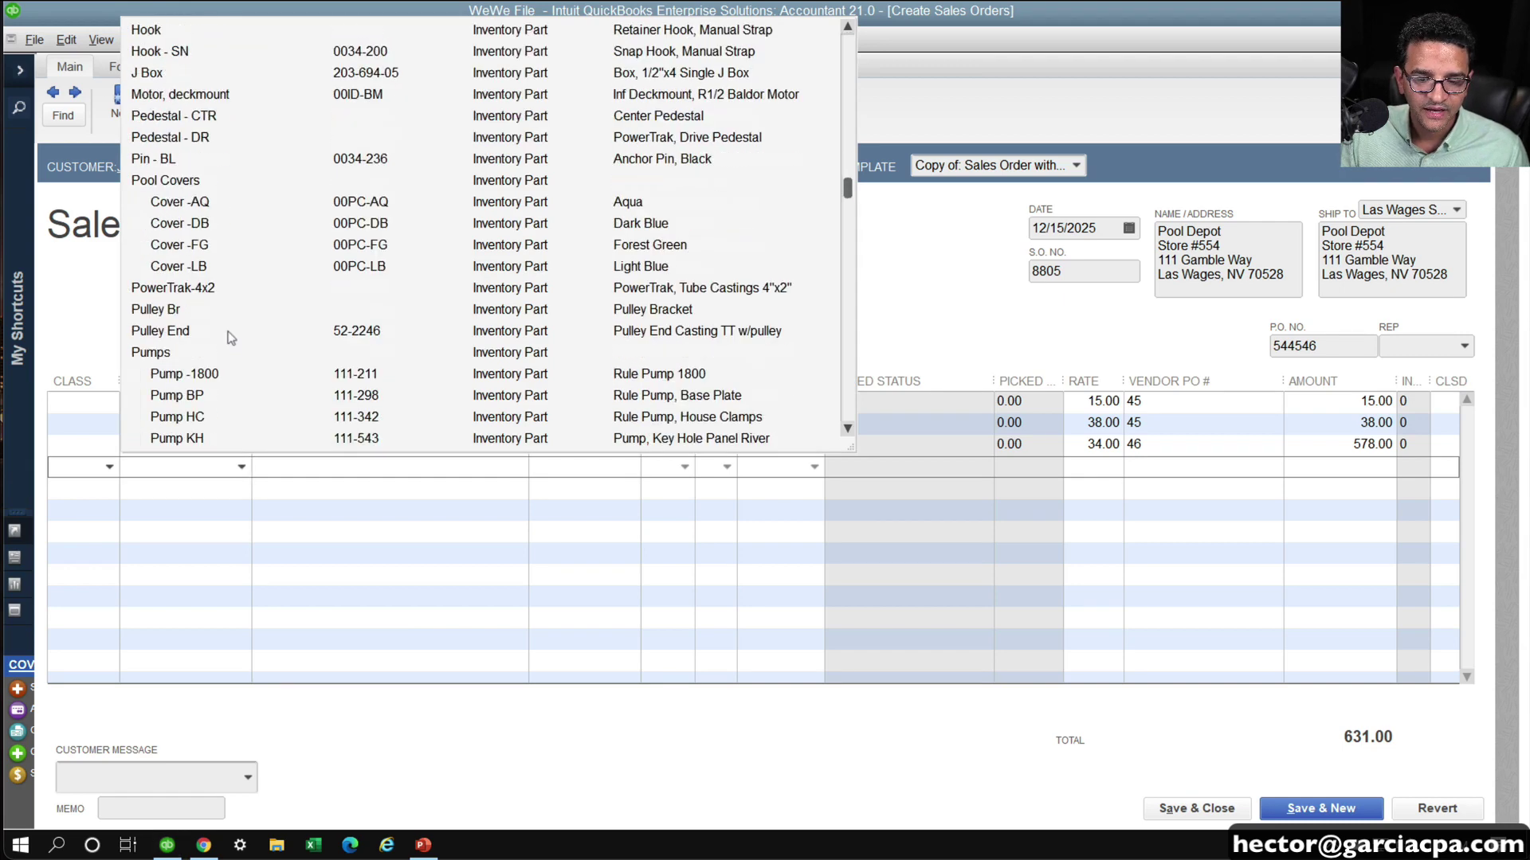
click(181, 271)
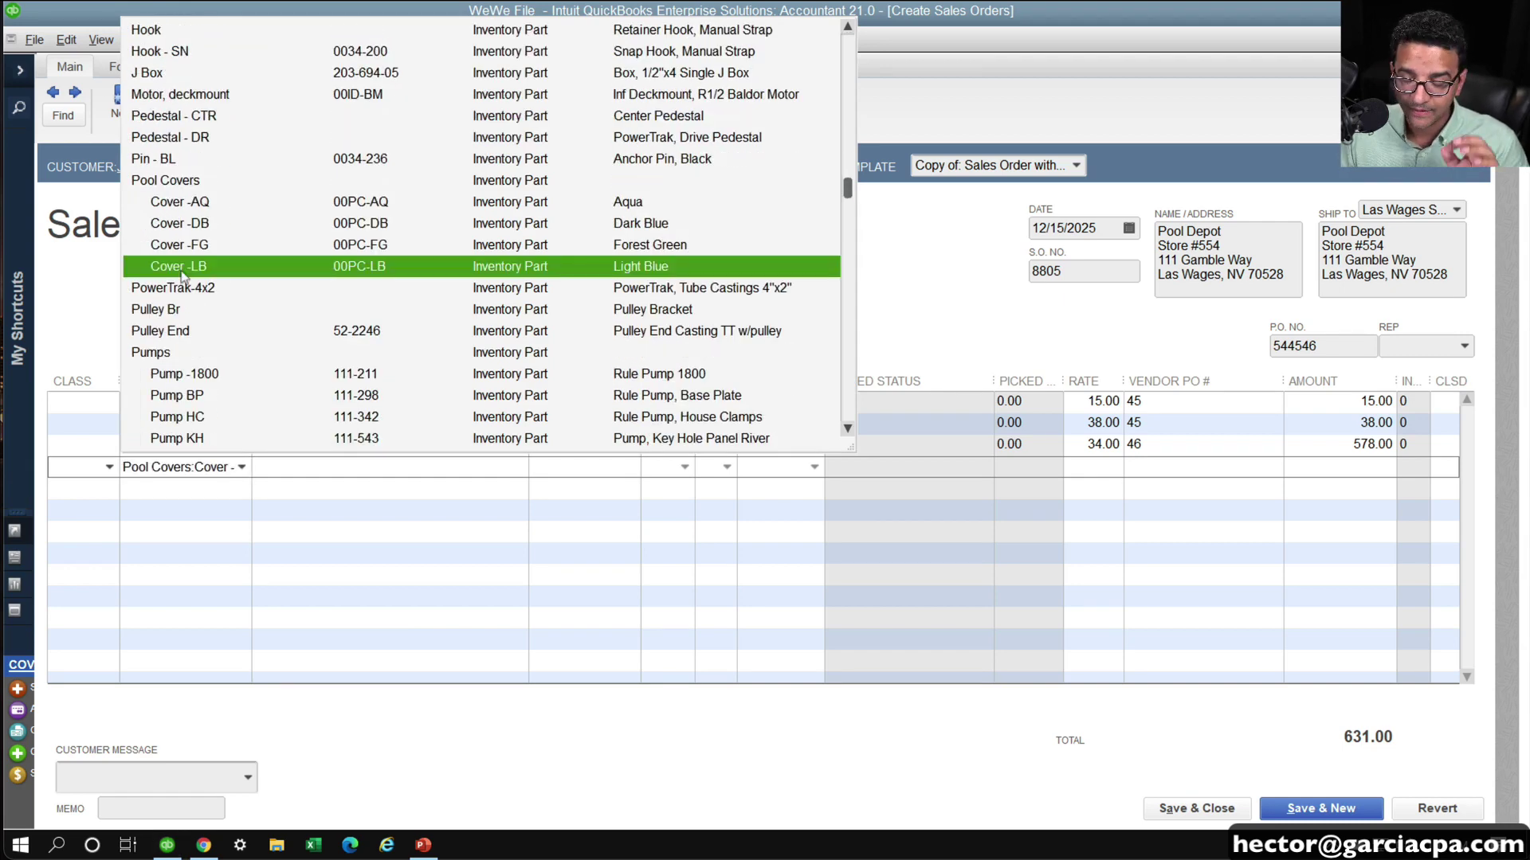
click(182, 268)
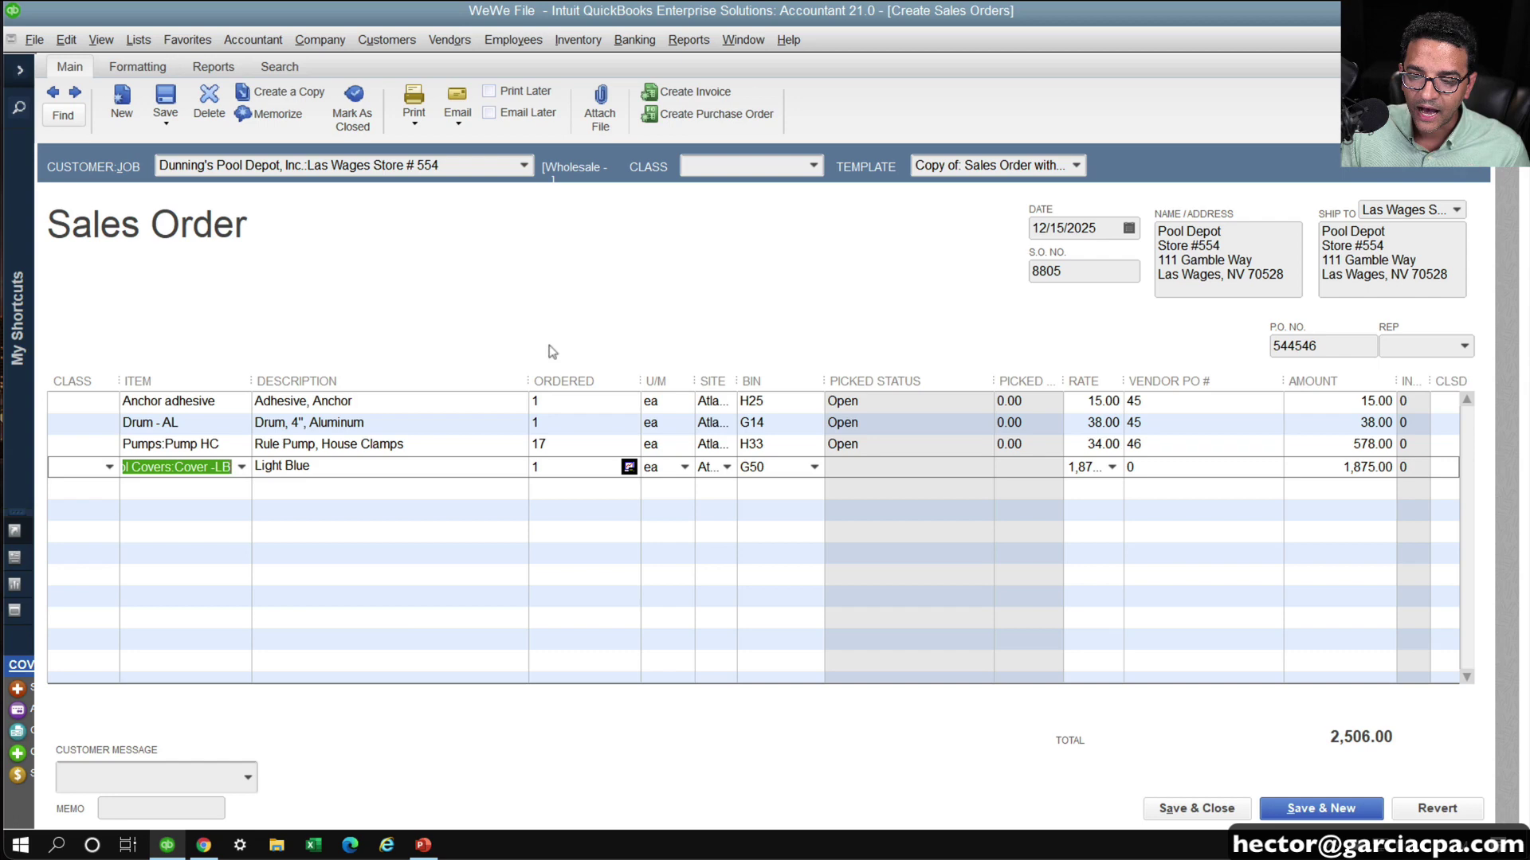
click(1181, 470)
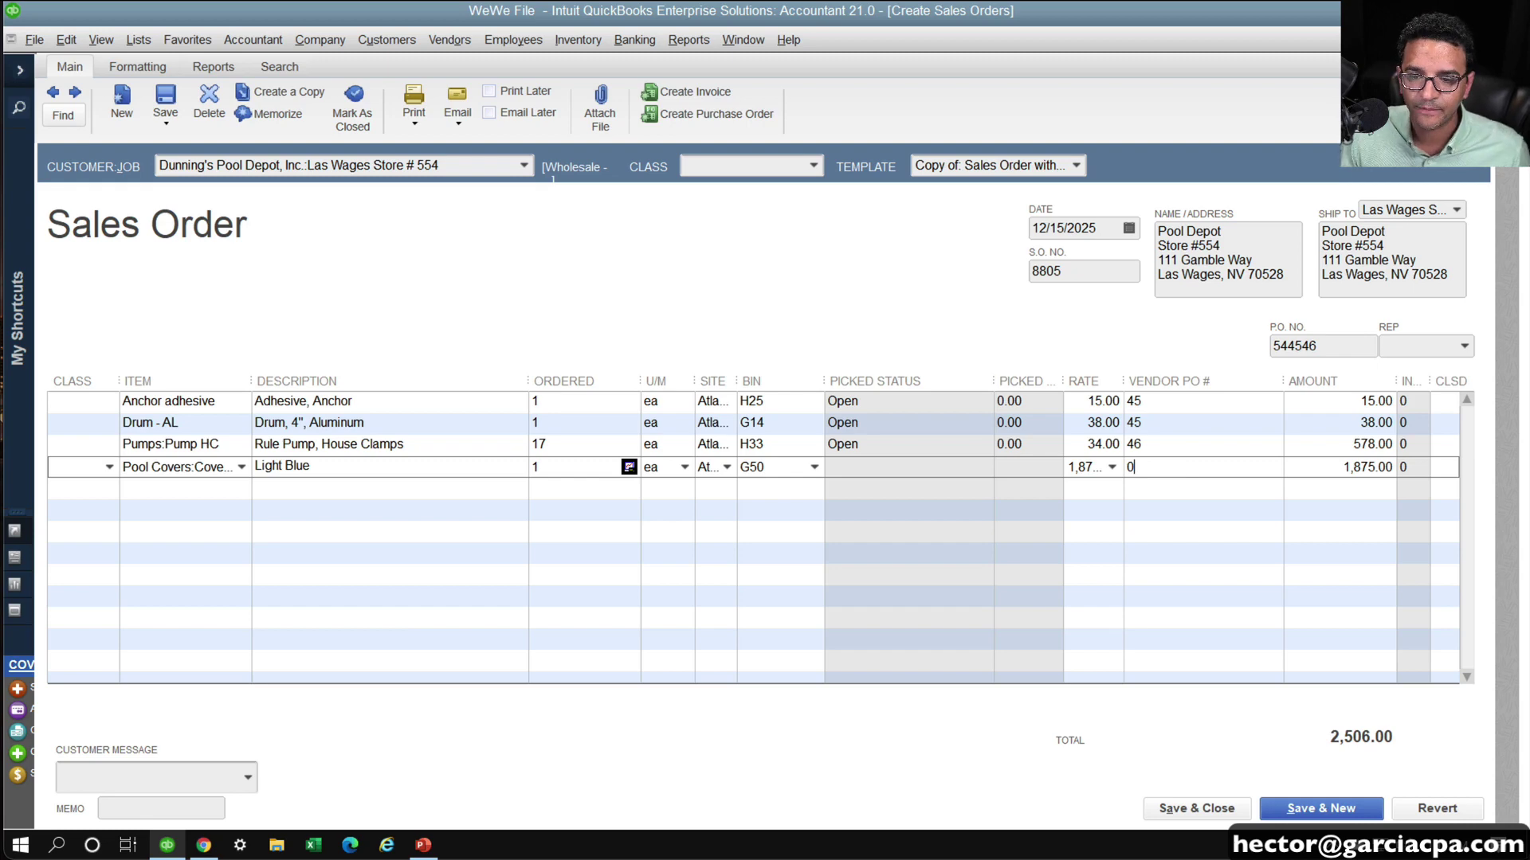
Save the sales order at 2,506.00, accepting the recording and future-date warnings
click(165, 96)
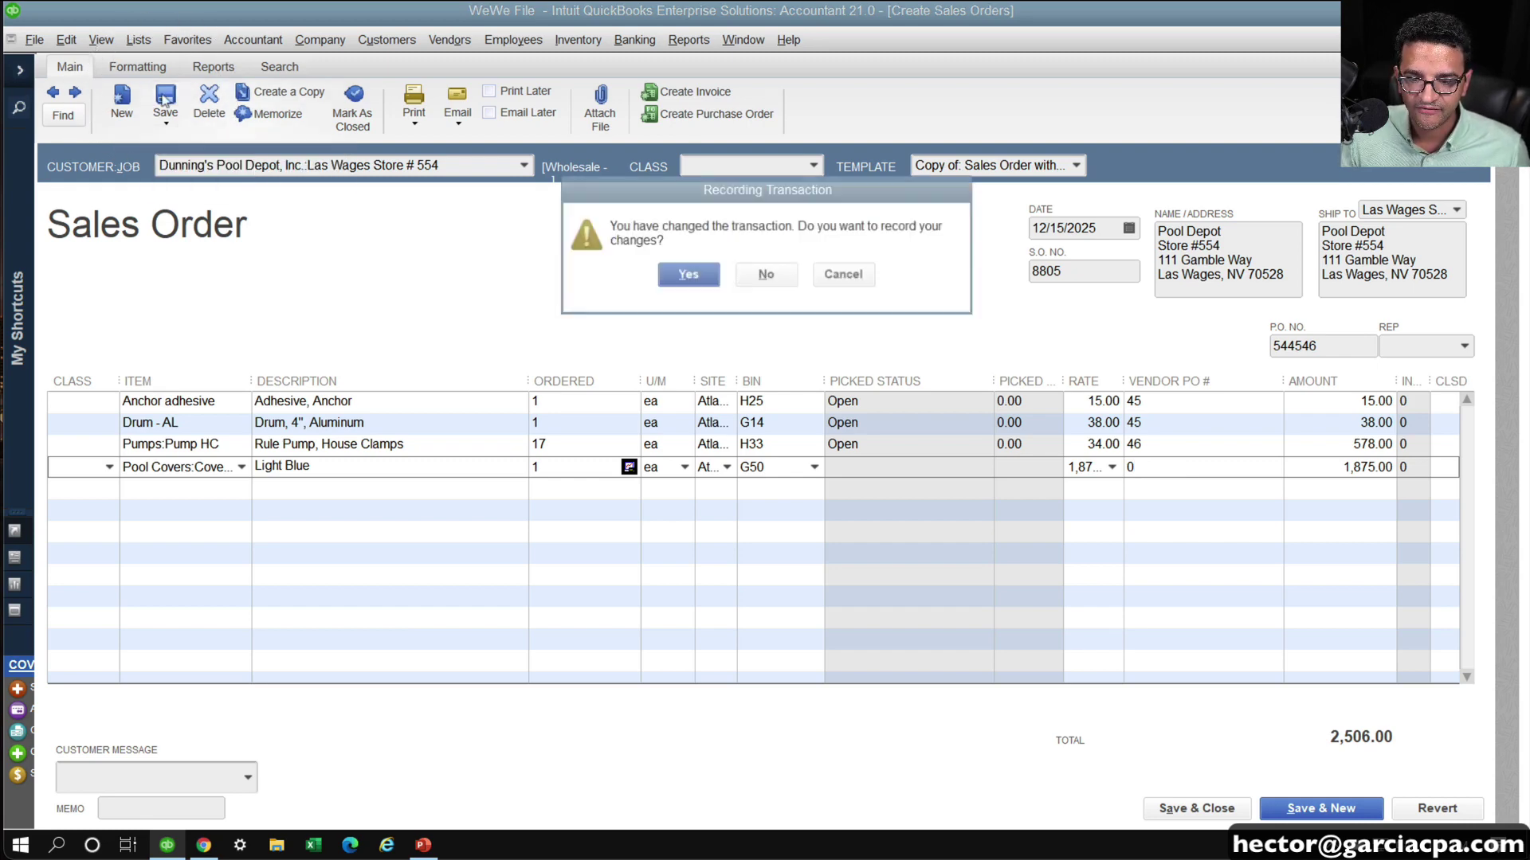
click(686, 274)
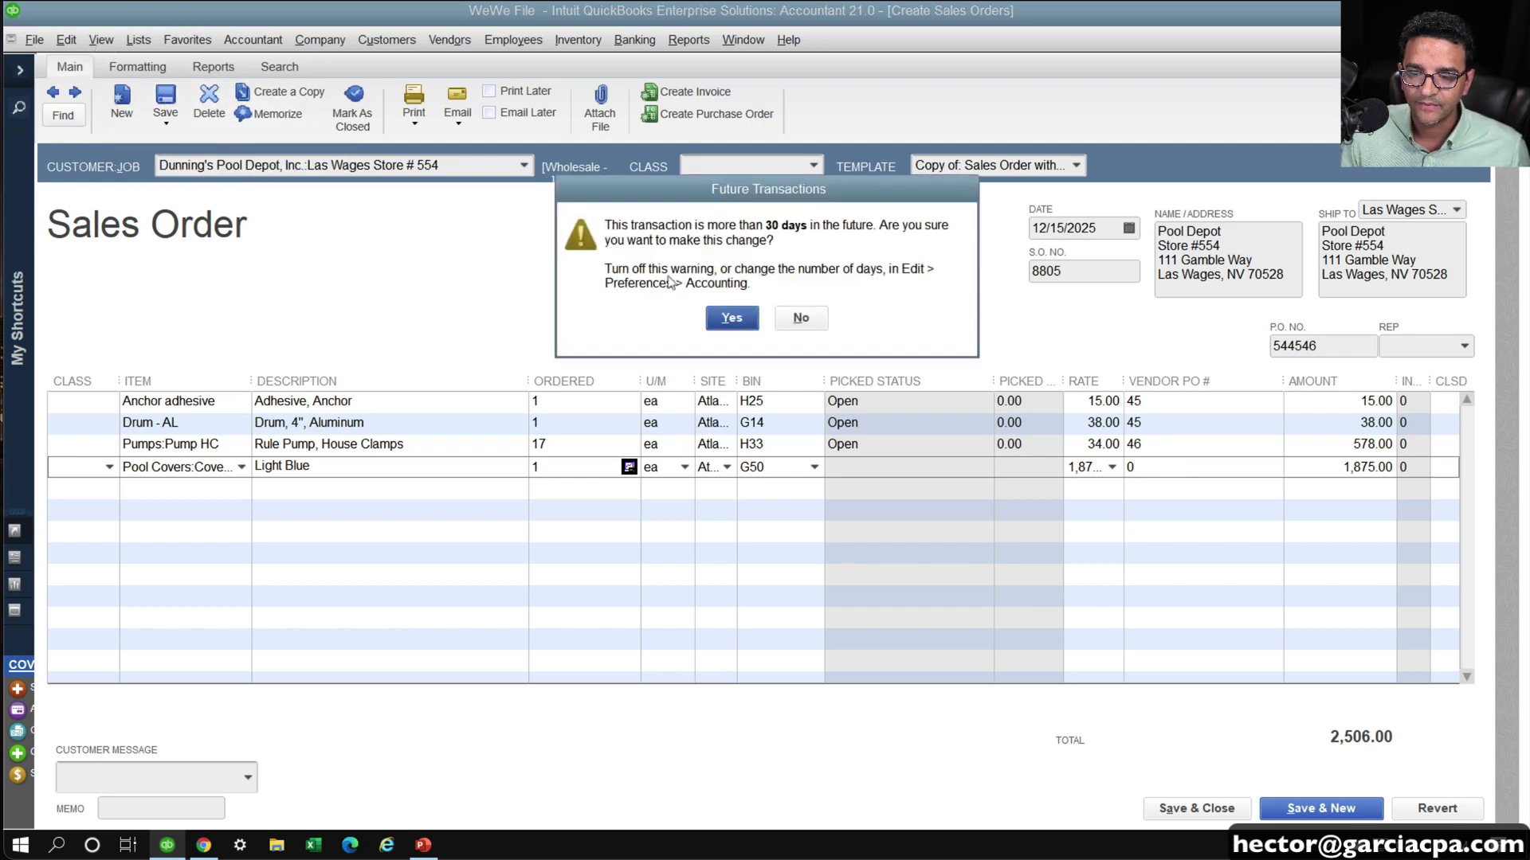
click(721, 317)
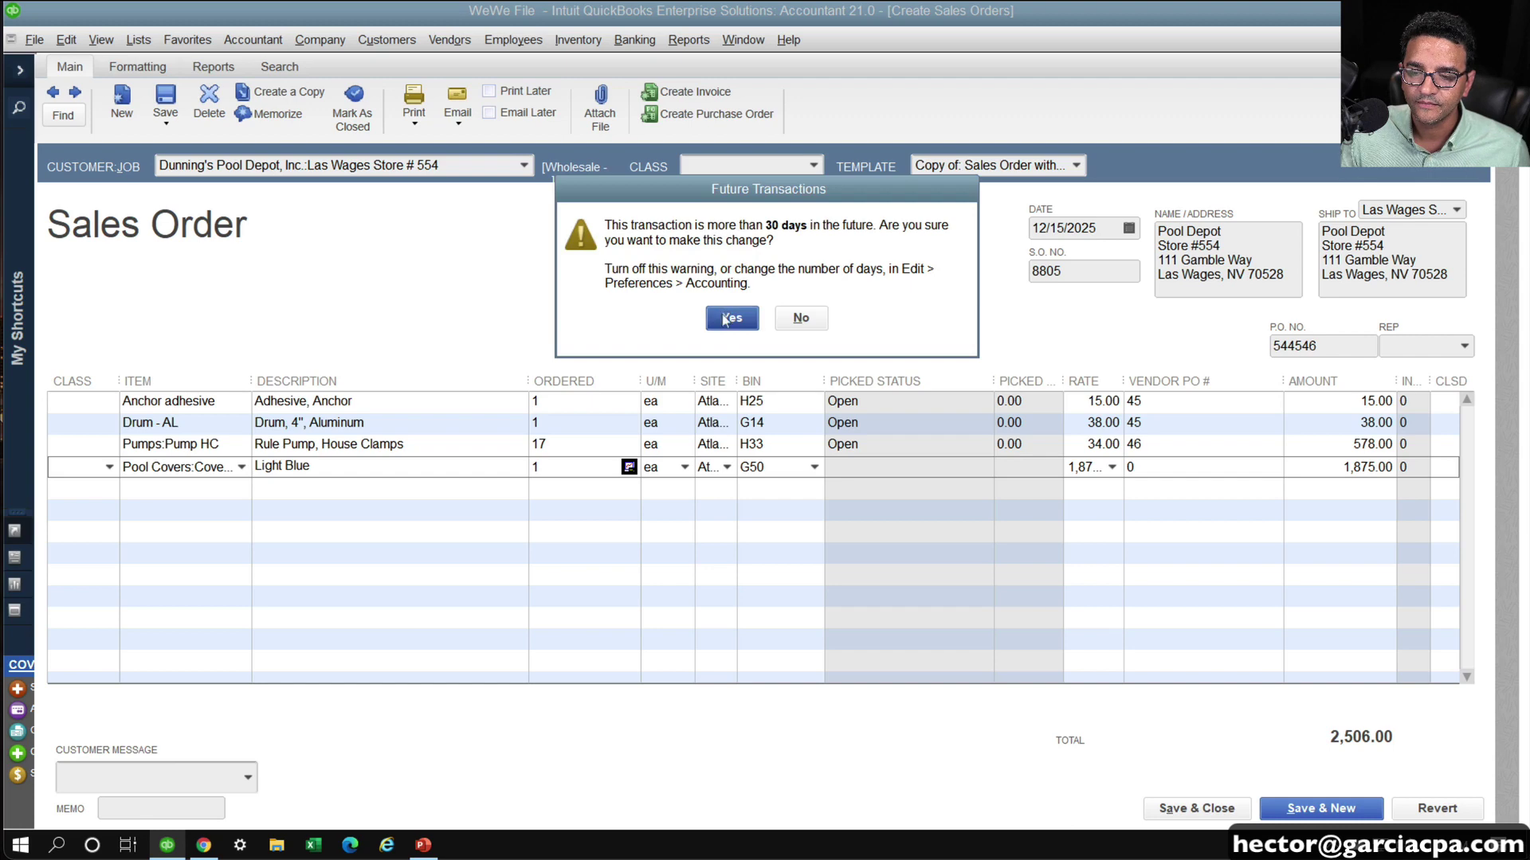
Begin a purchase order from the sales order, confirming the save prompts
click(711, 119)
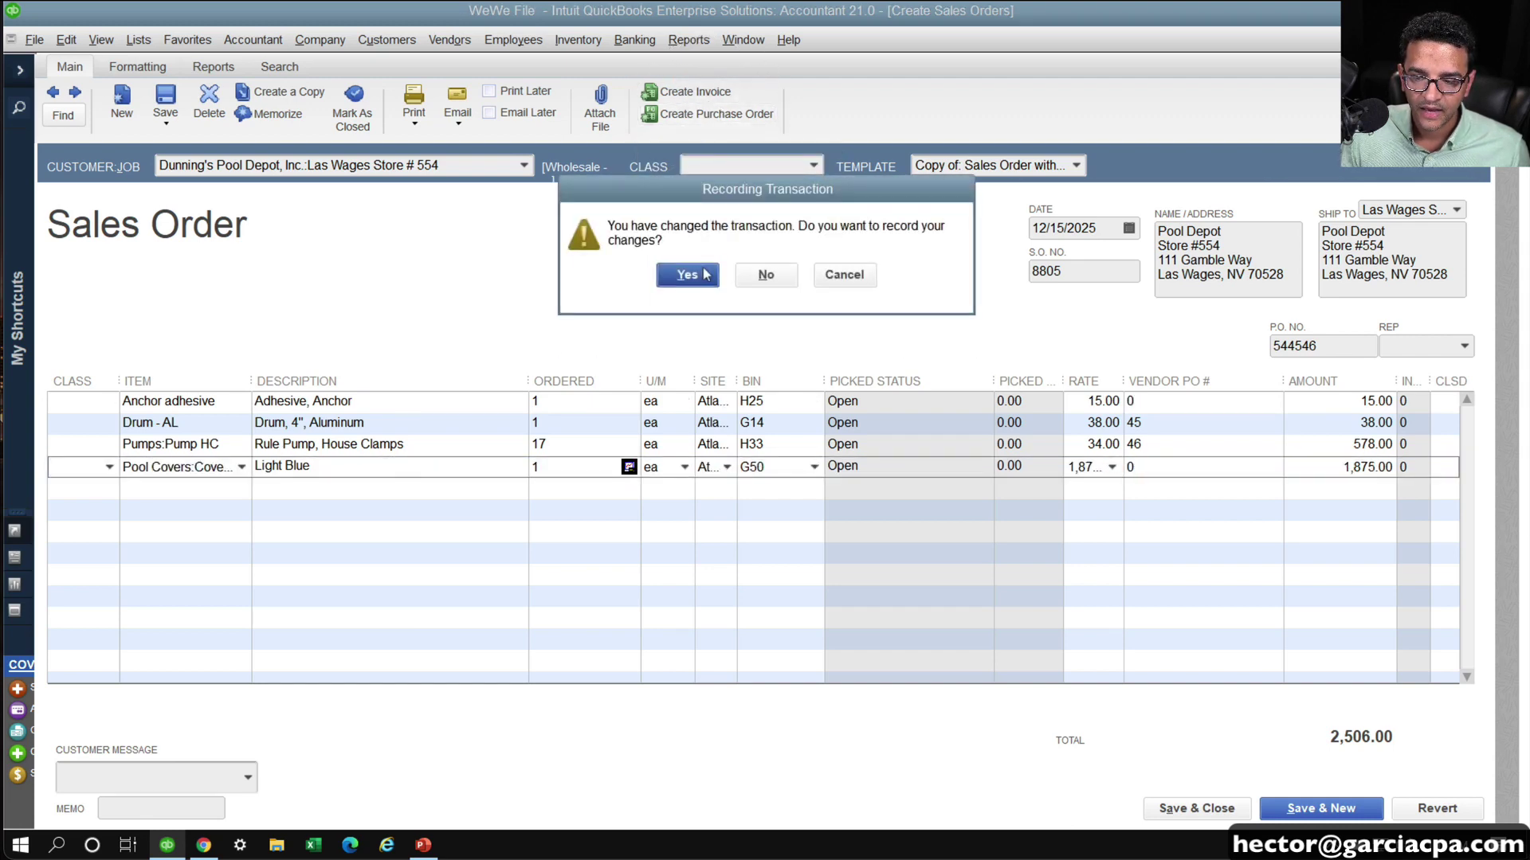
click(687, 274)
click(721, 317)
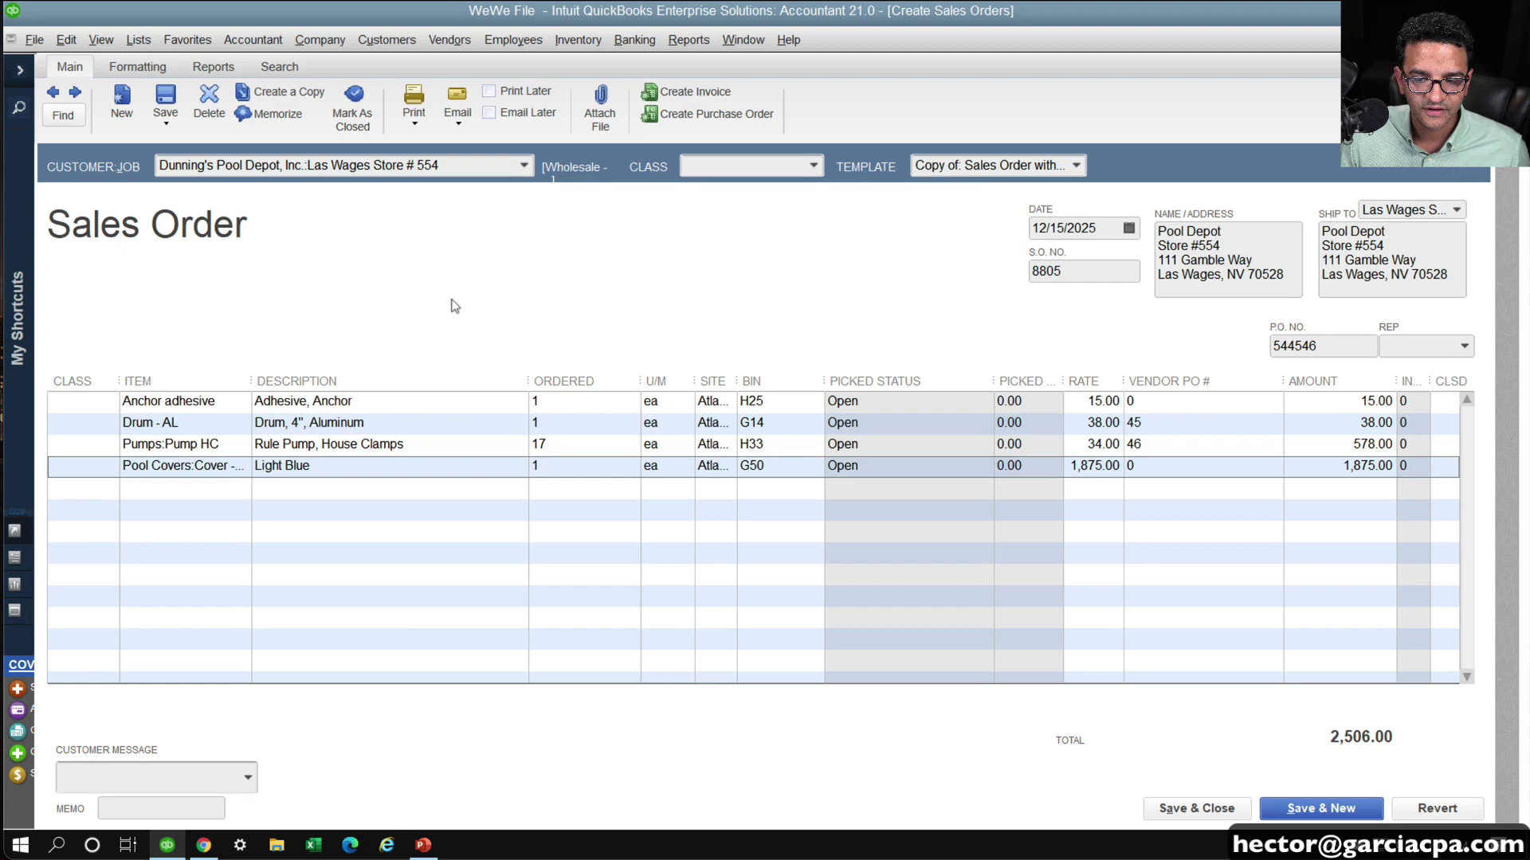
Create a purchase order for only the Pool Covers:Cover -LB item
click(199, 207)
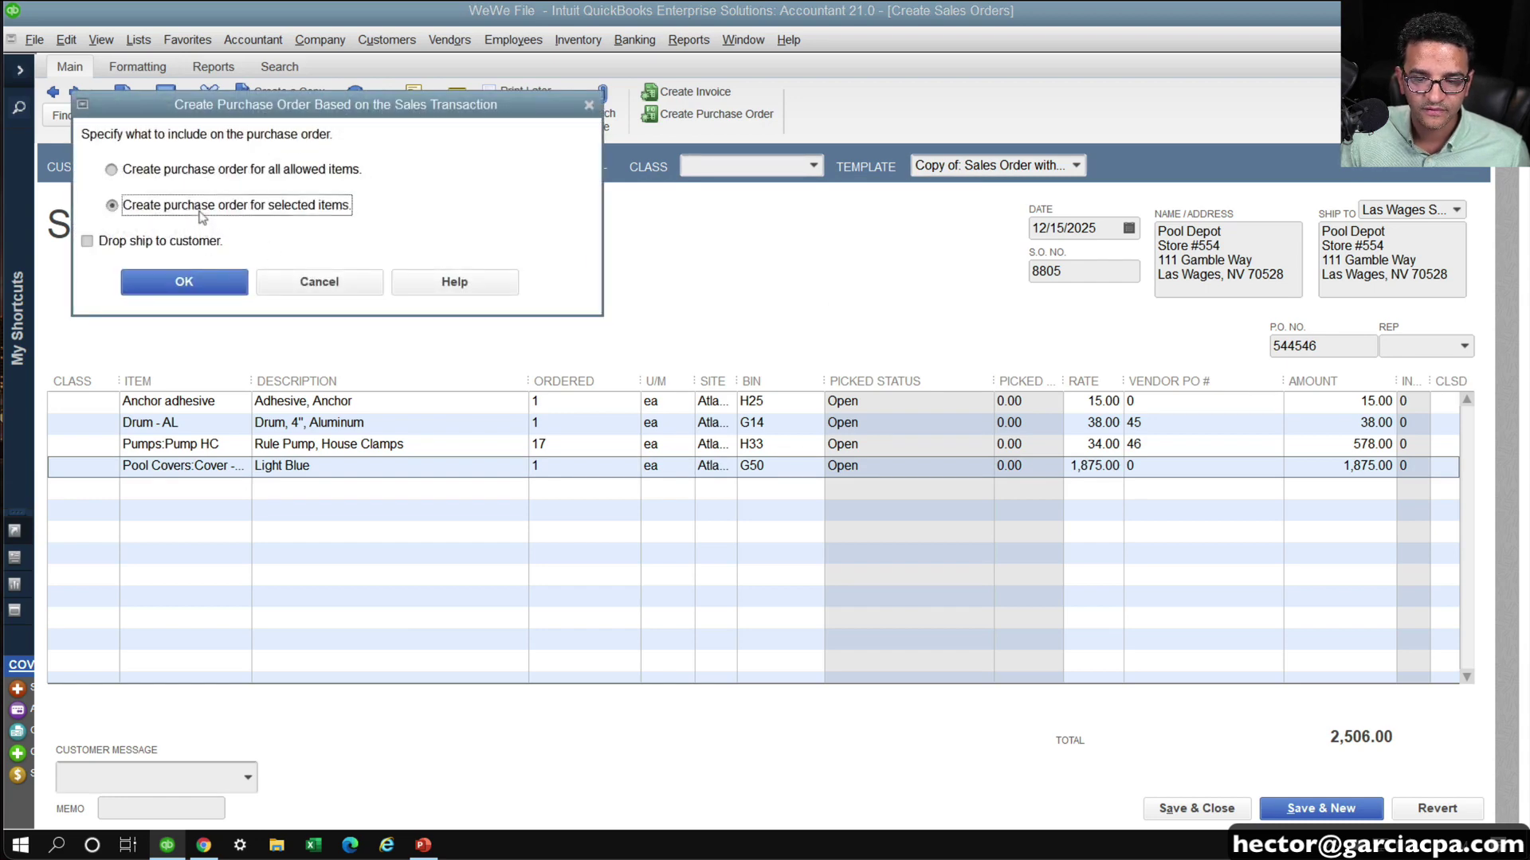
click(188, 283)
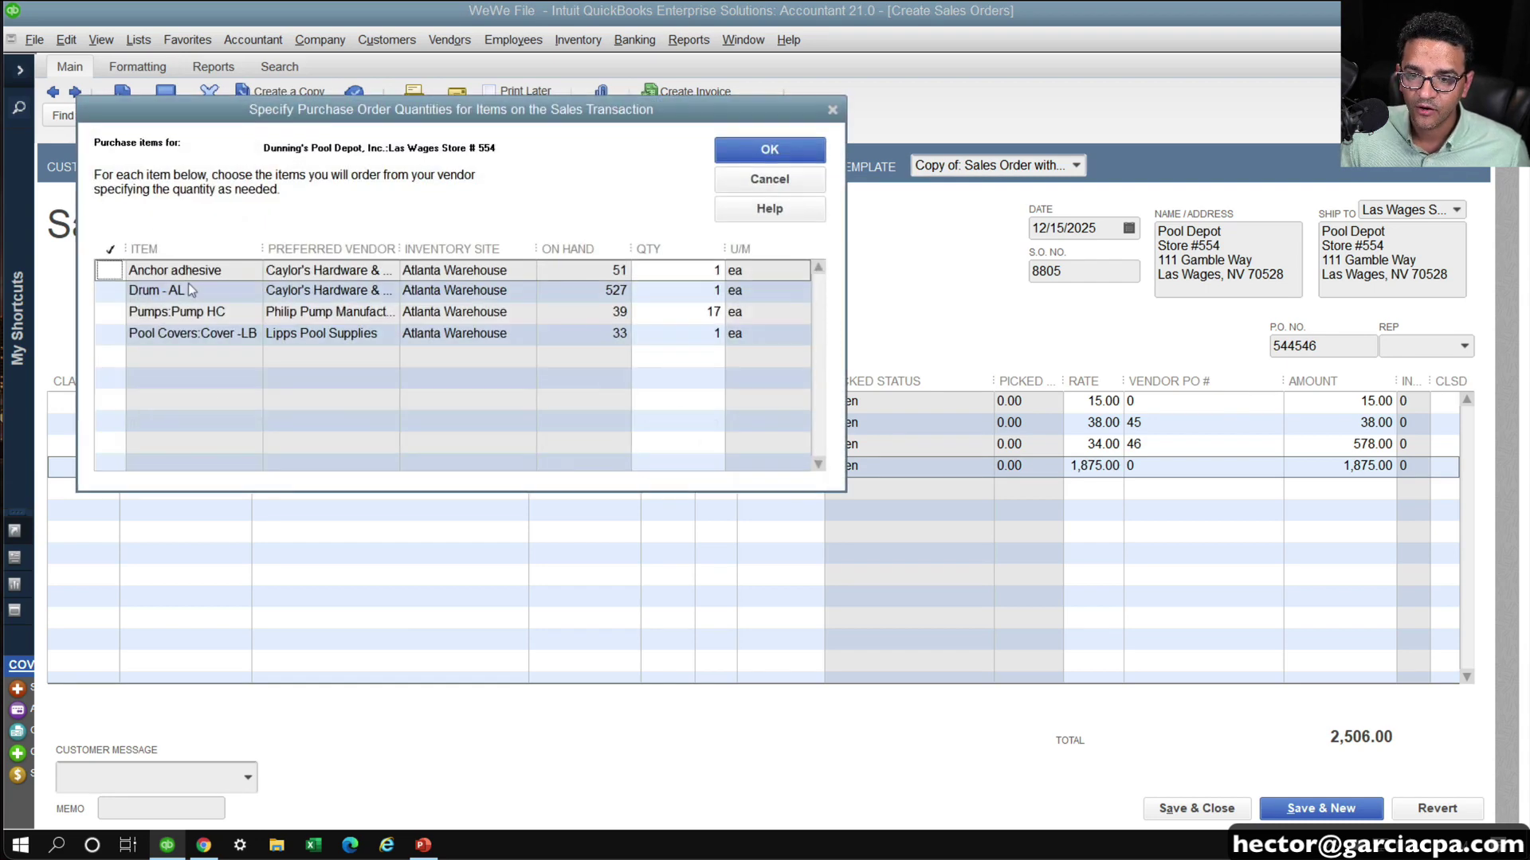
click(101, 335)
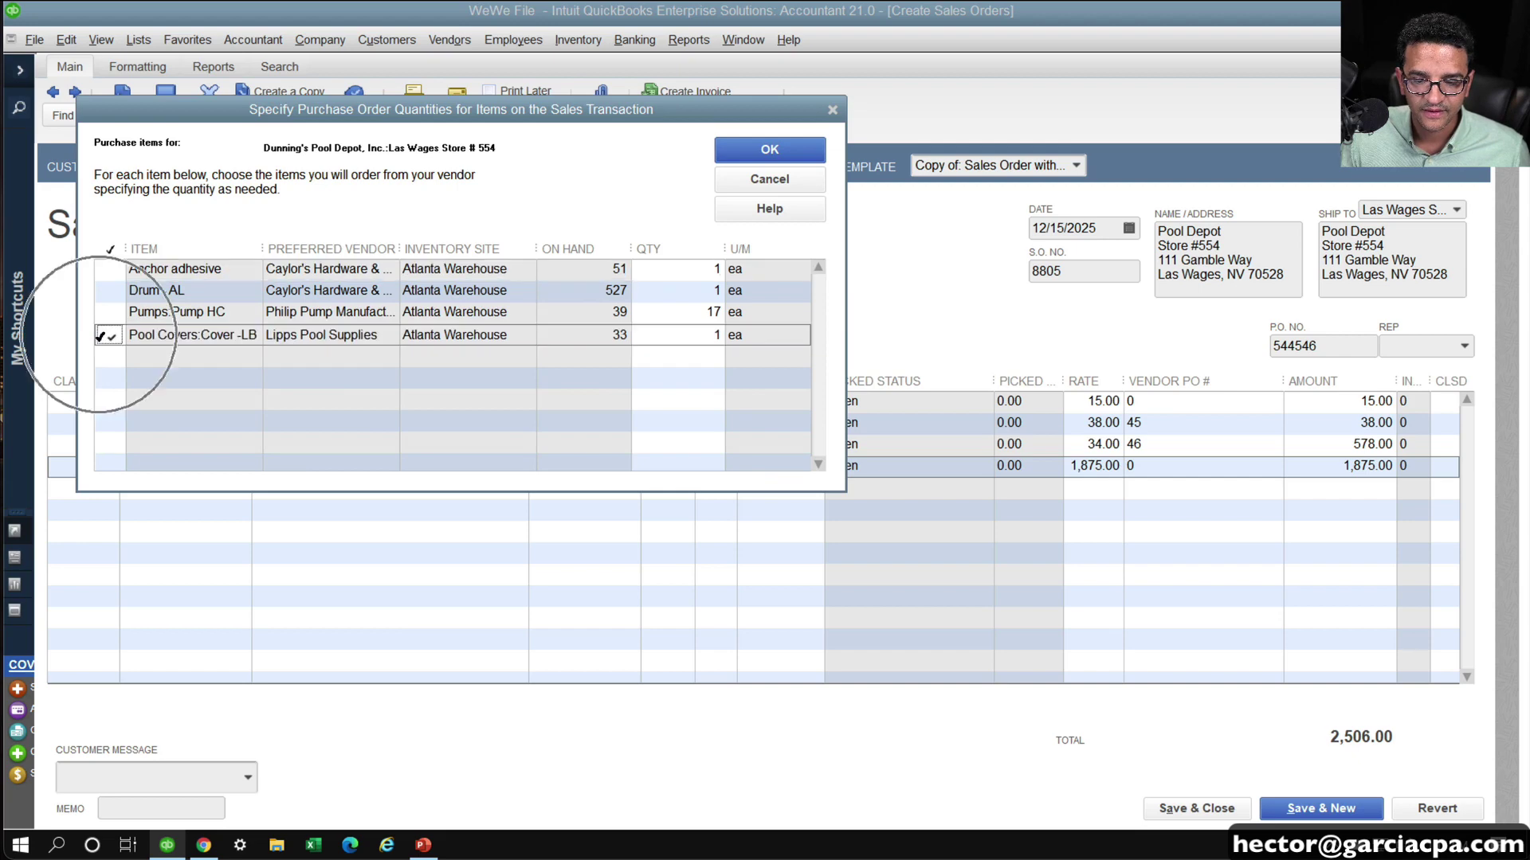
click(758, 147)
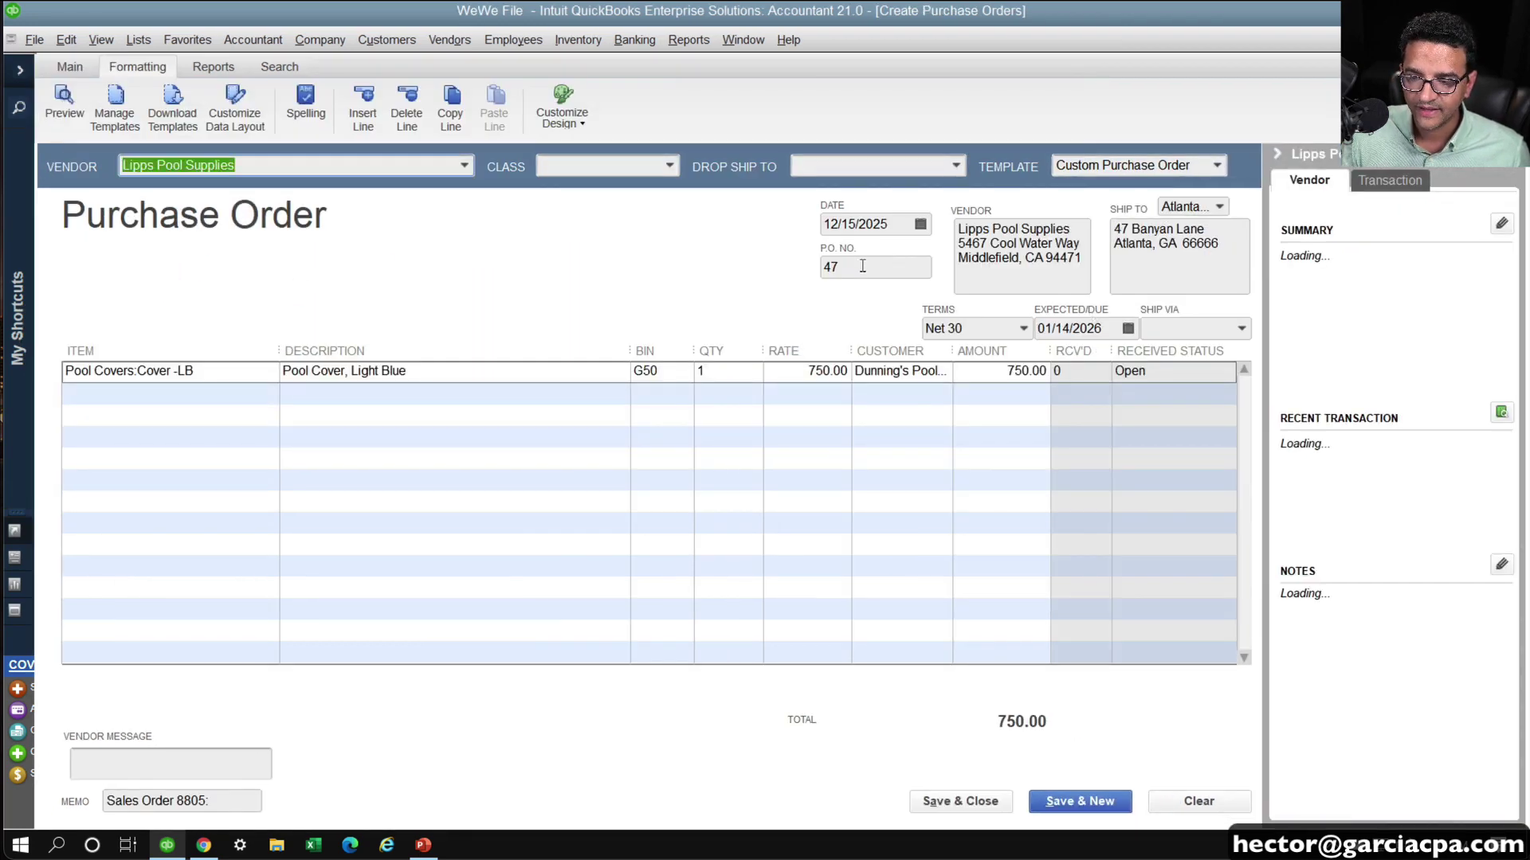
Copy P.O. number 47 and save the 750.00 purchase order despite its future date
double_click(862, 266)
right_click(828, 266)
click(862, 323)
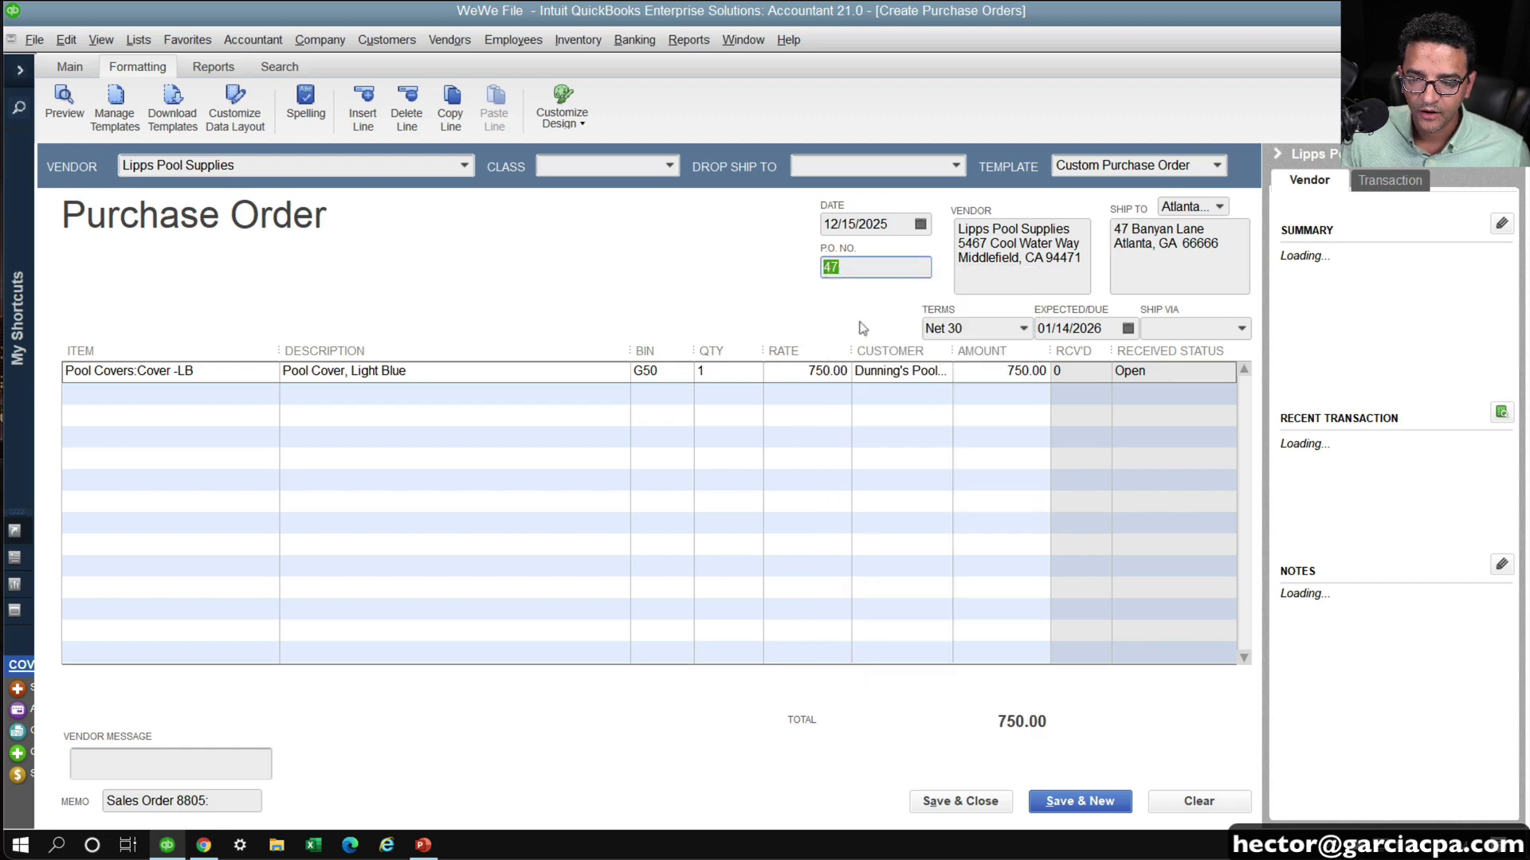
click(978, 803)
click(730, 319)
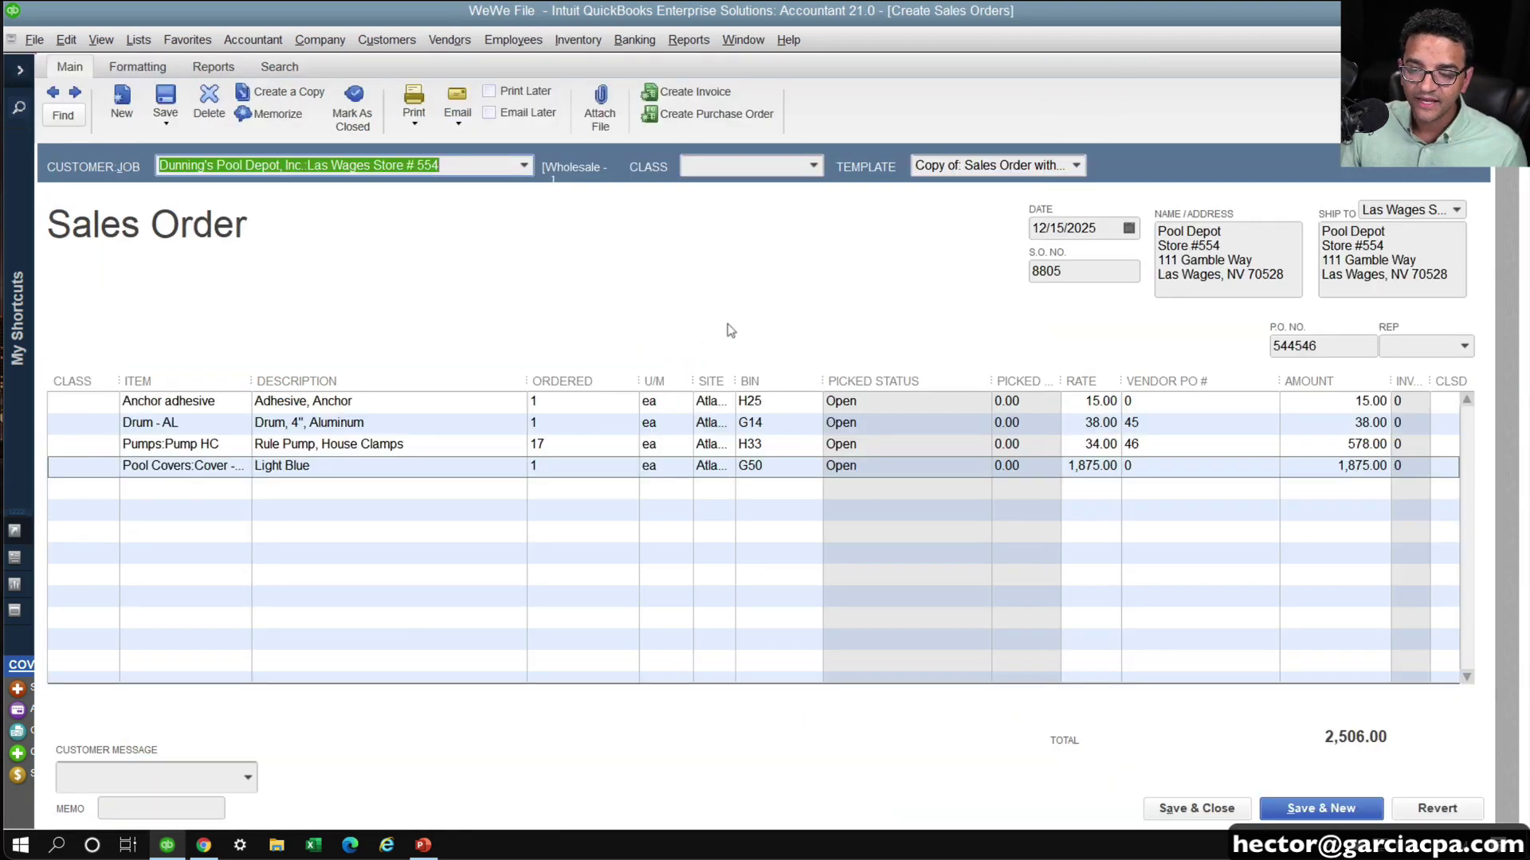
Set the Anchor adhesive line's vendor PO # to 45 and save the sales order, accepting warnings
click(1159, 402)
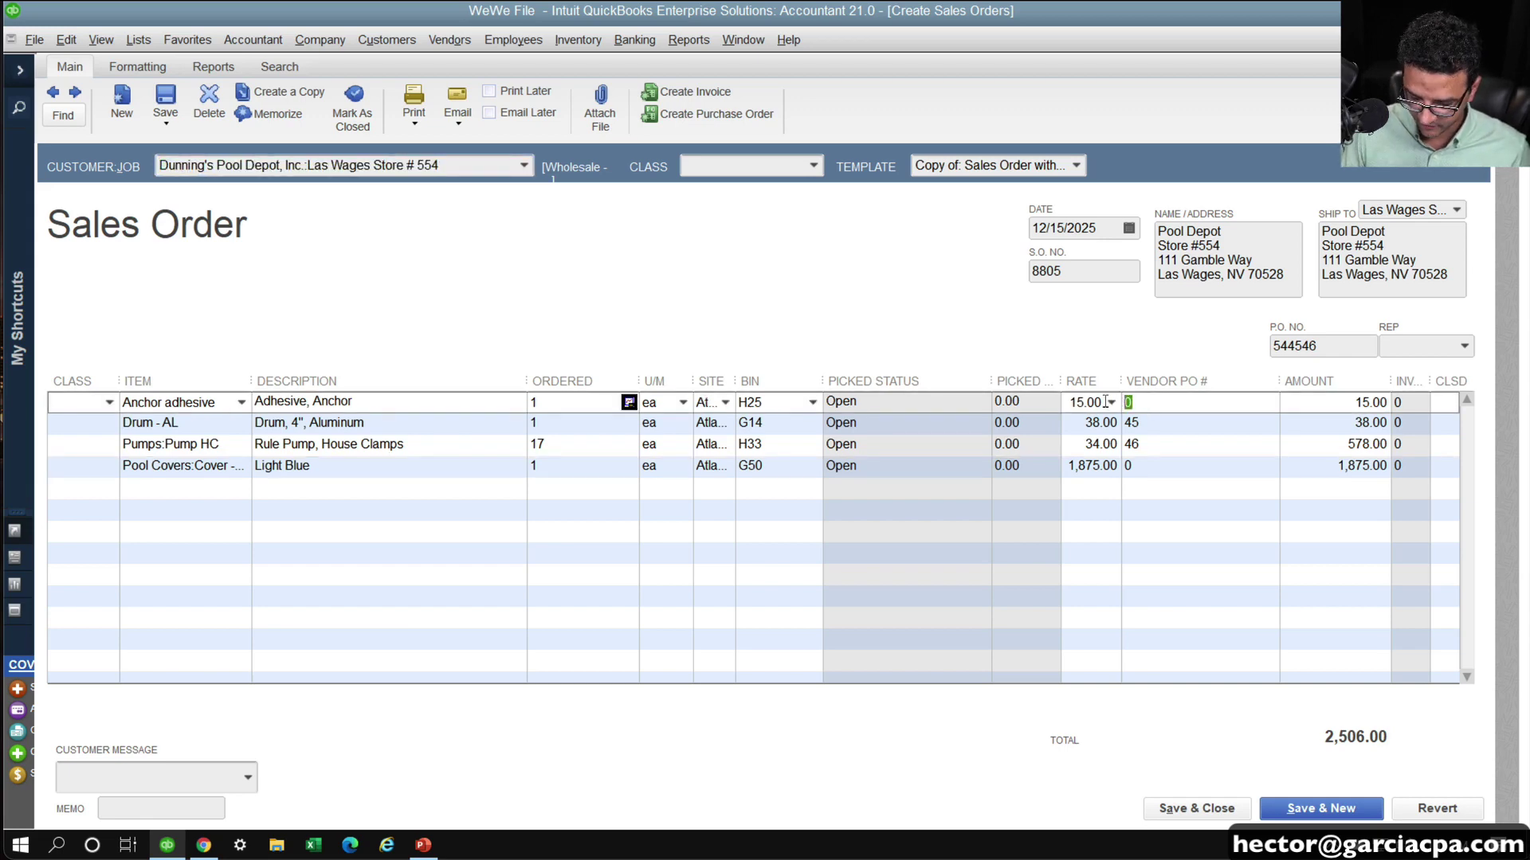
text(45)
key(Tab)
click(166, 99)
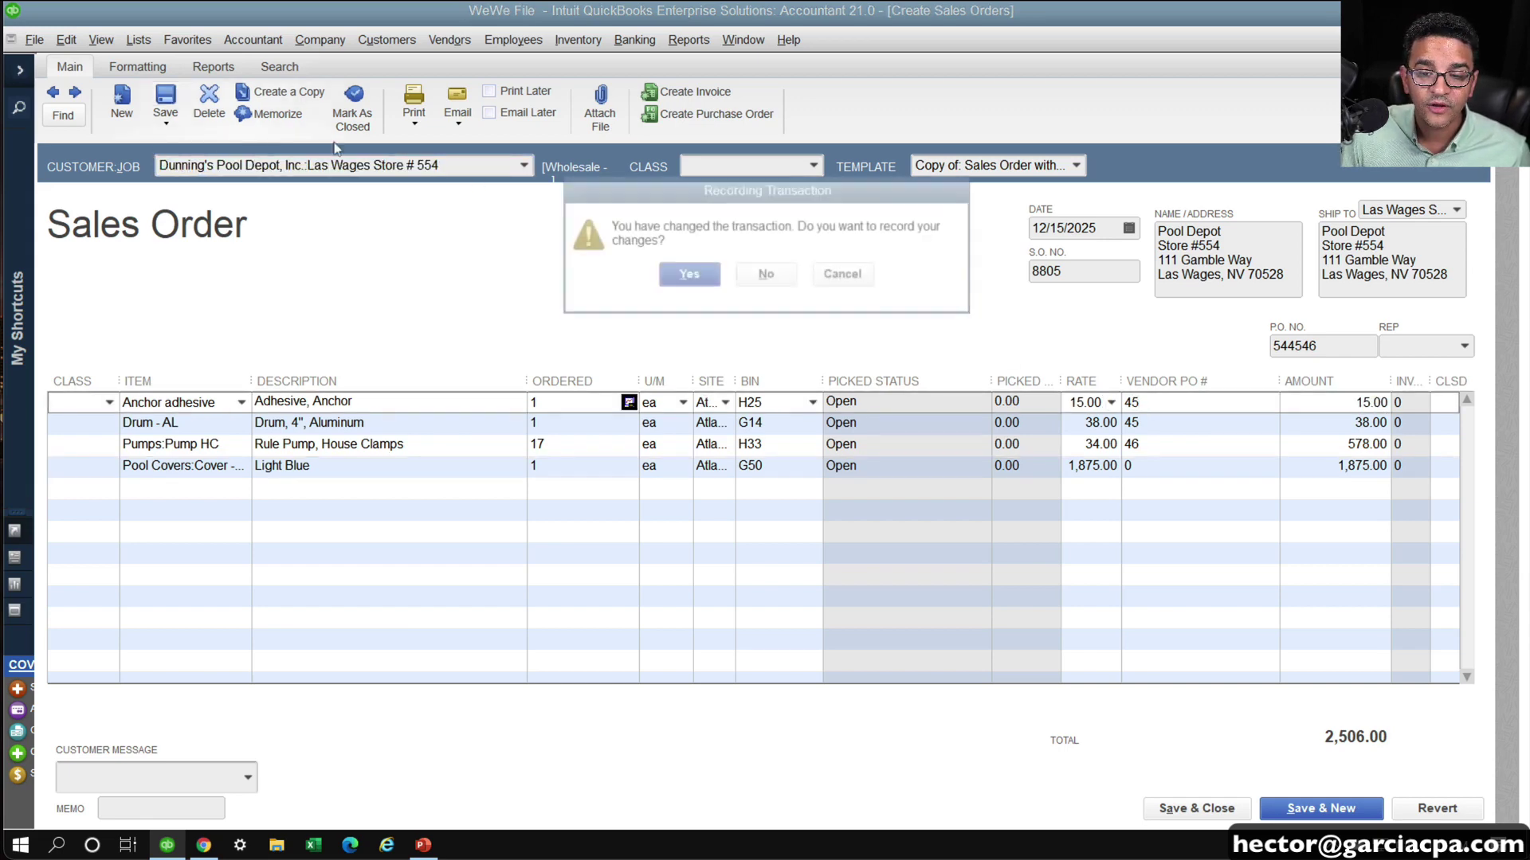
click(666, 277)
click(715, 319)
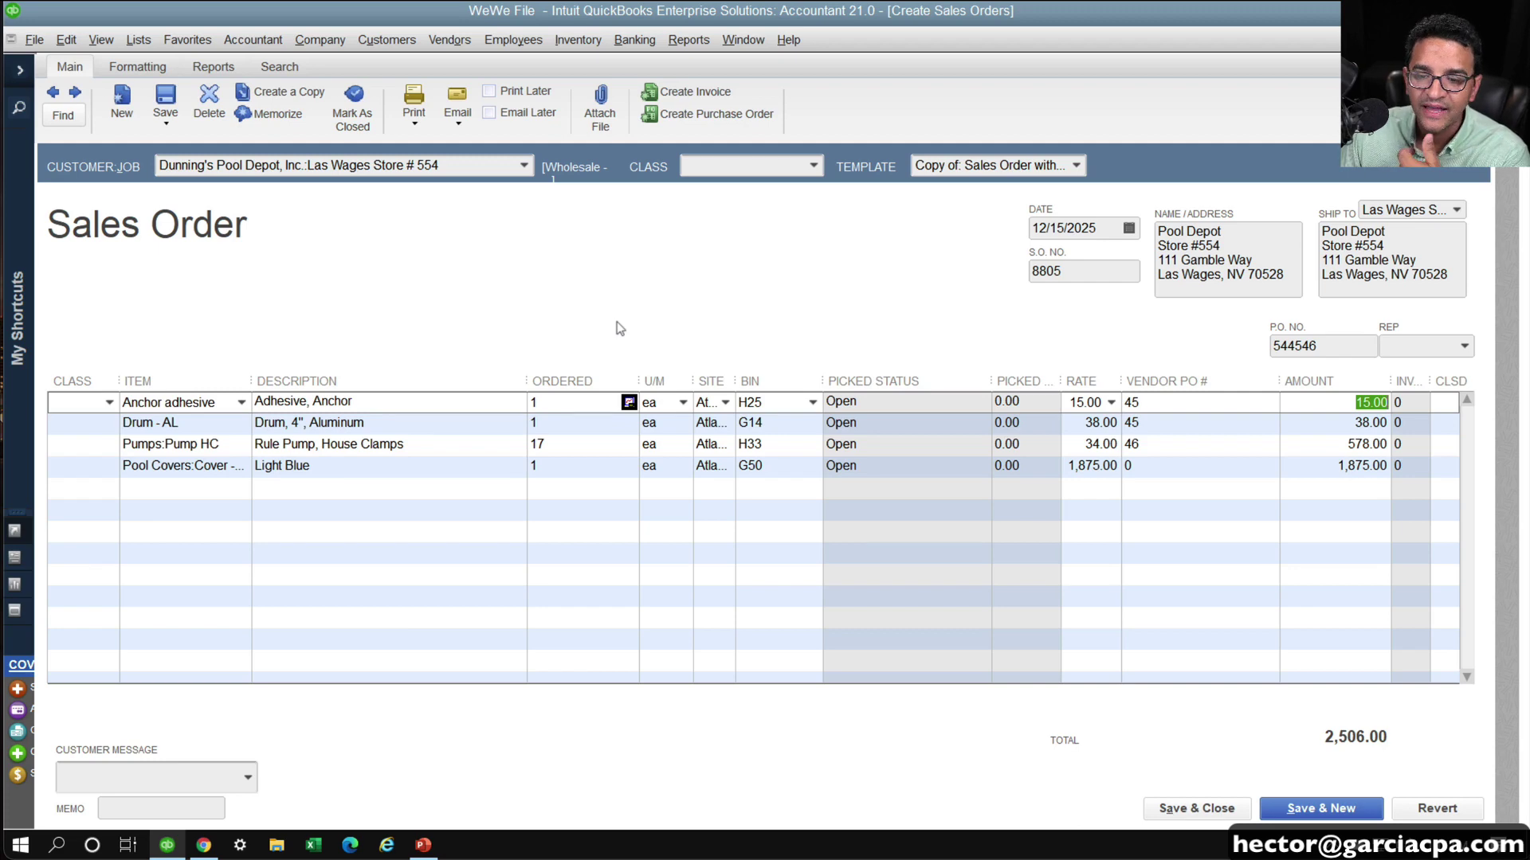
Review the Drum - AL and Pump HC vendor PO cells, then open Find Sales Orders with Ctrl+F
click(1186, 423)
click(1173, 445)
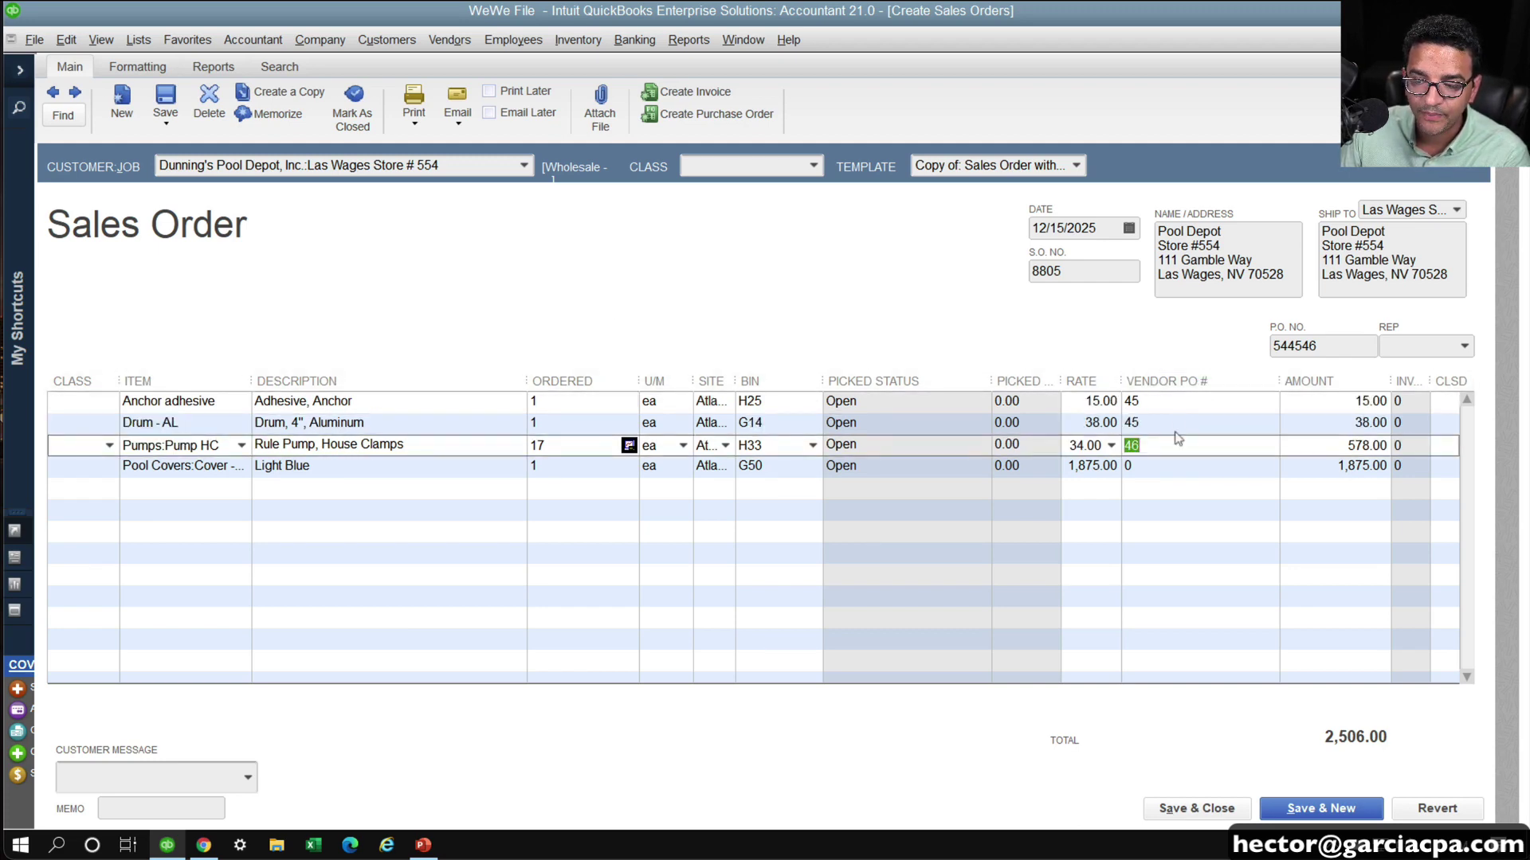
click(1179, 423)
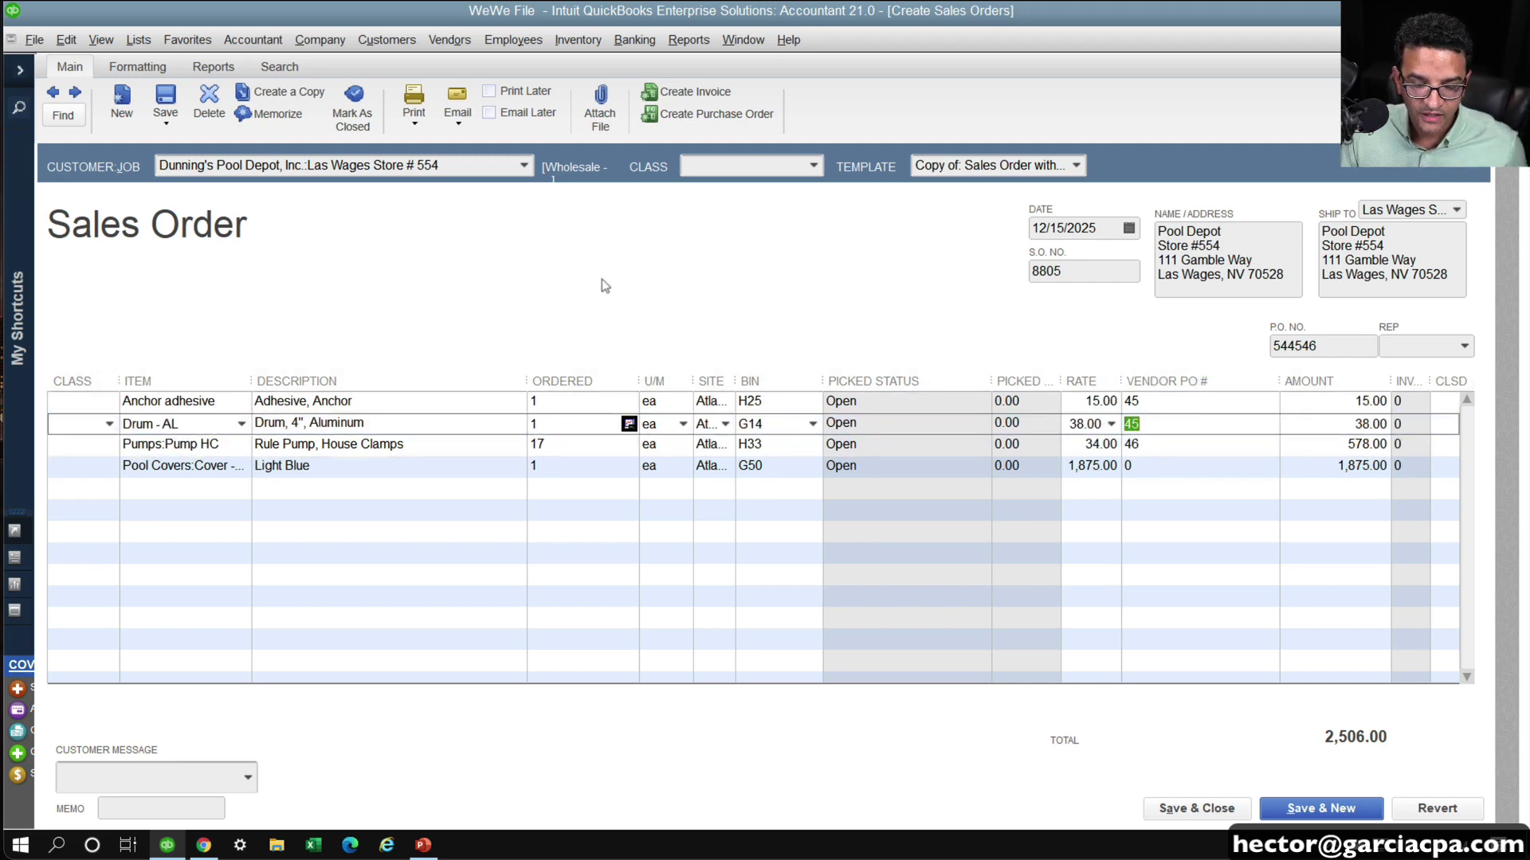
key(ctrl+f)
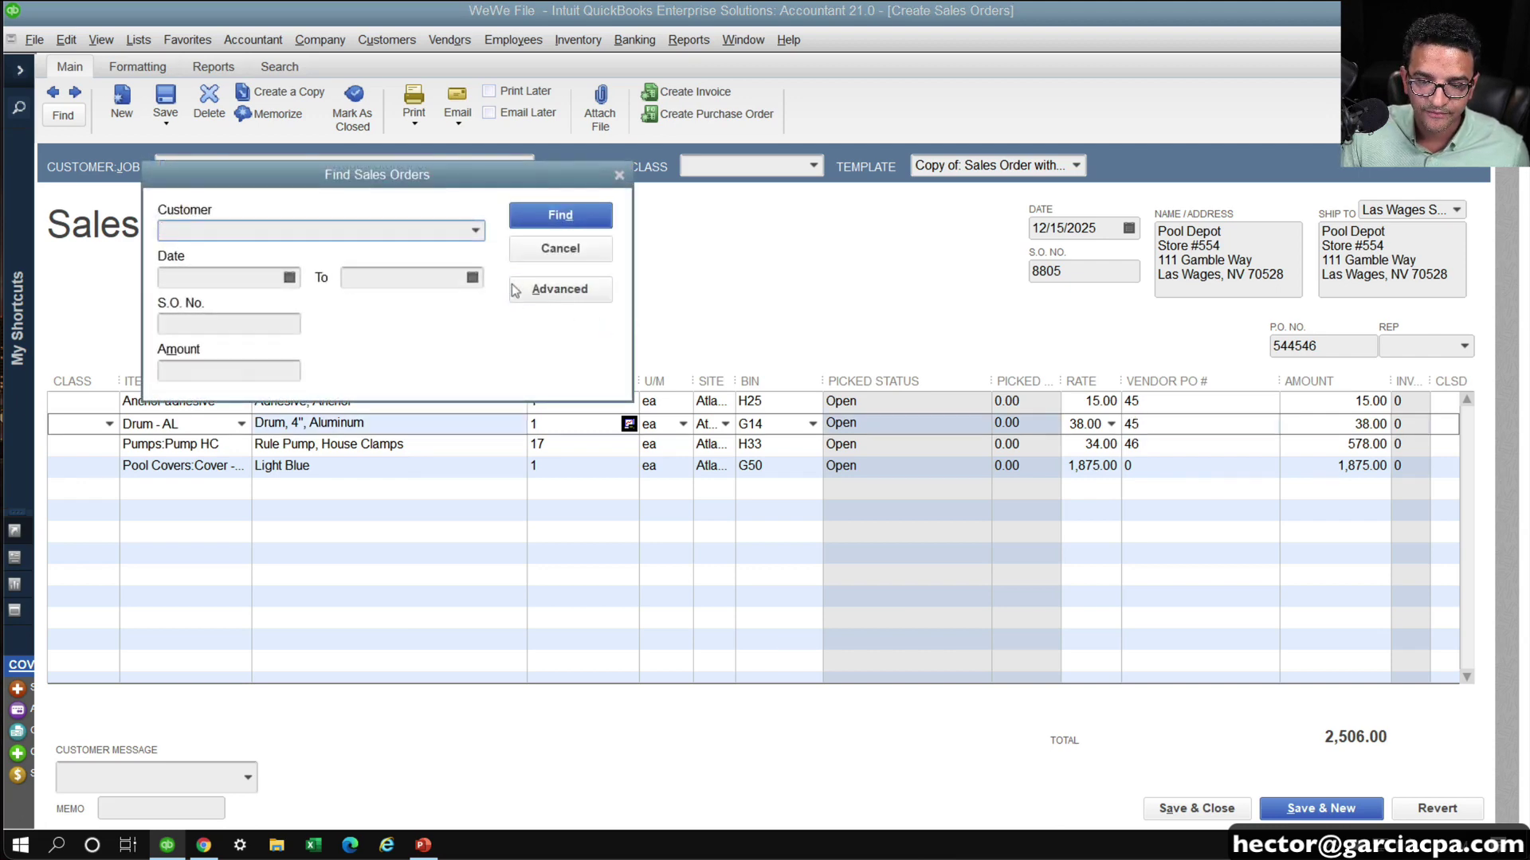
Run an advanced Find search with the Number filter set to 45
click(558, 289)
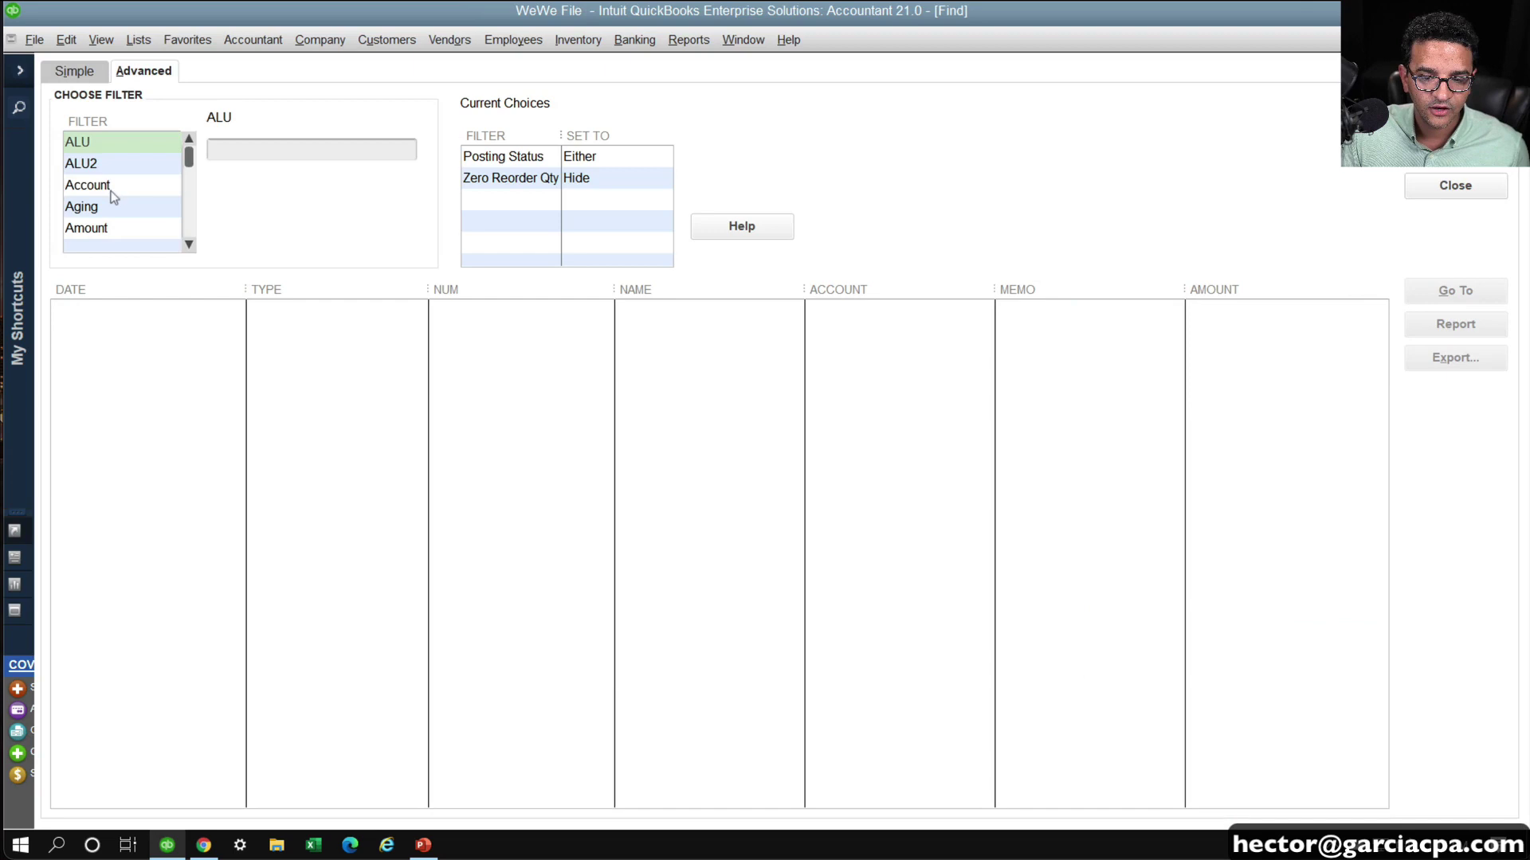
click(112, 188)
scroll(112, 196, down, 5)
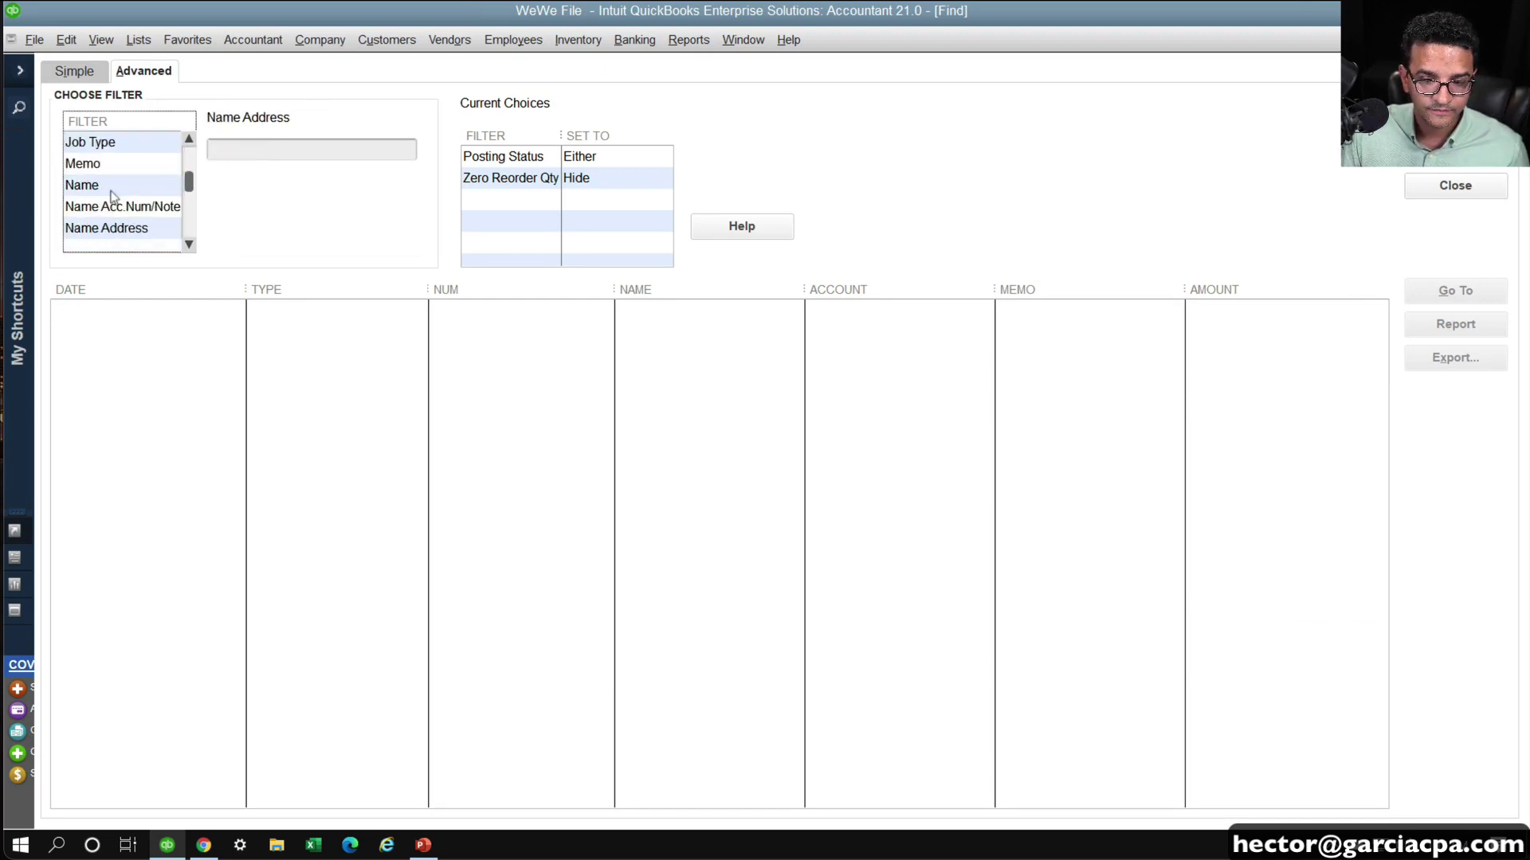
scroll(112, 196, down, 5)
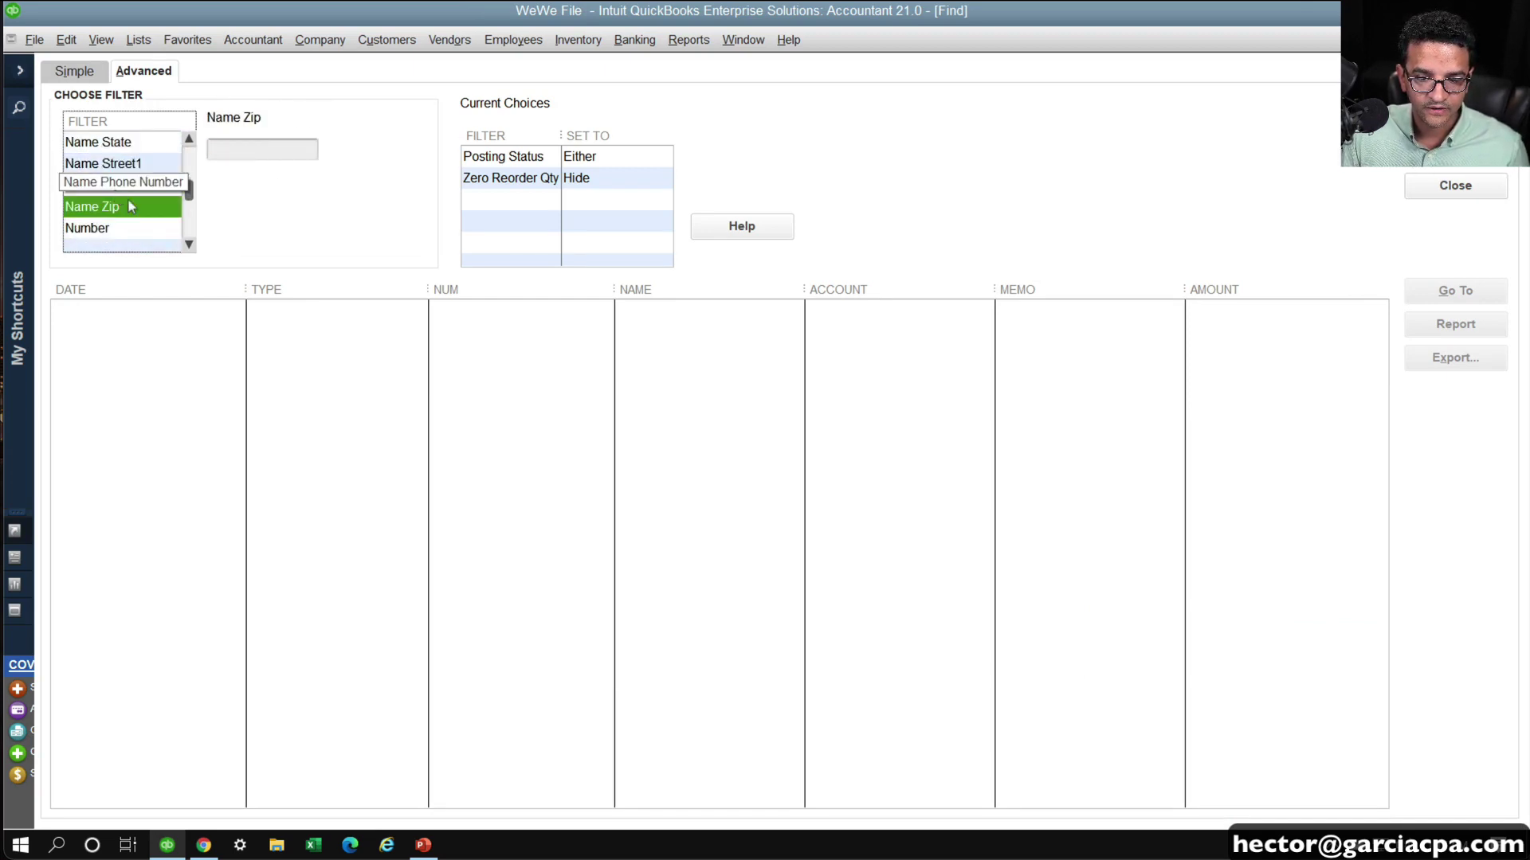
click(241, 146)
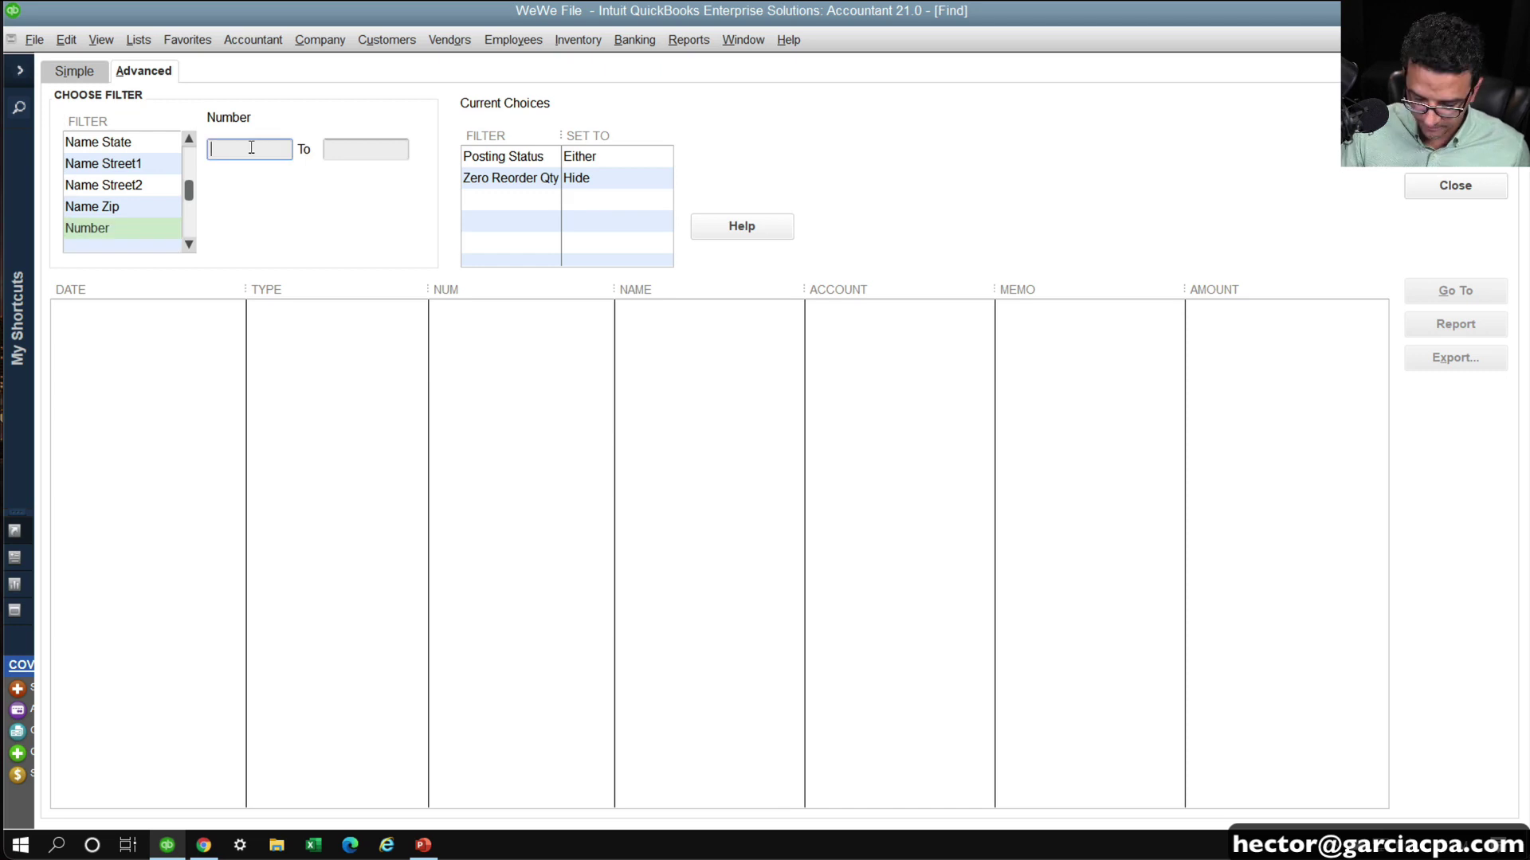
text(45)
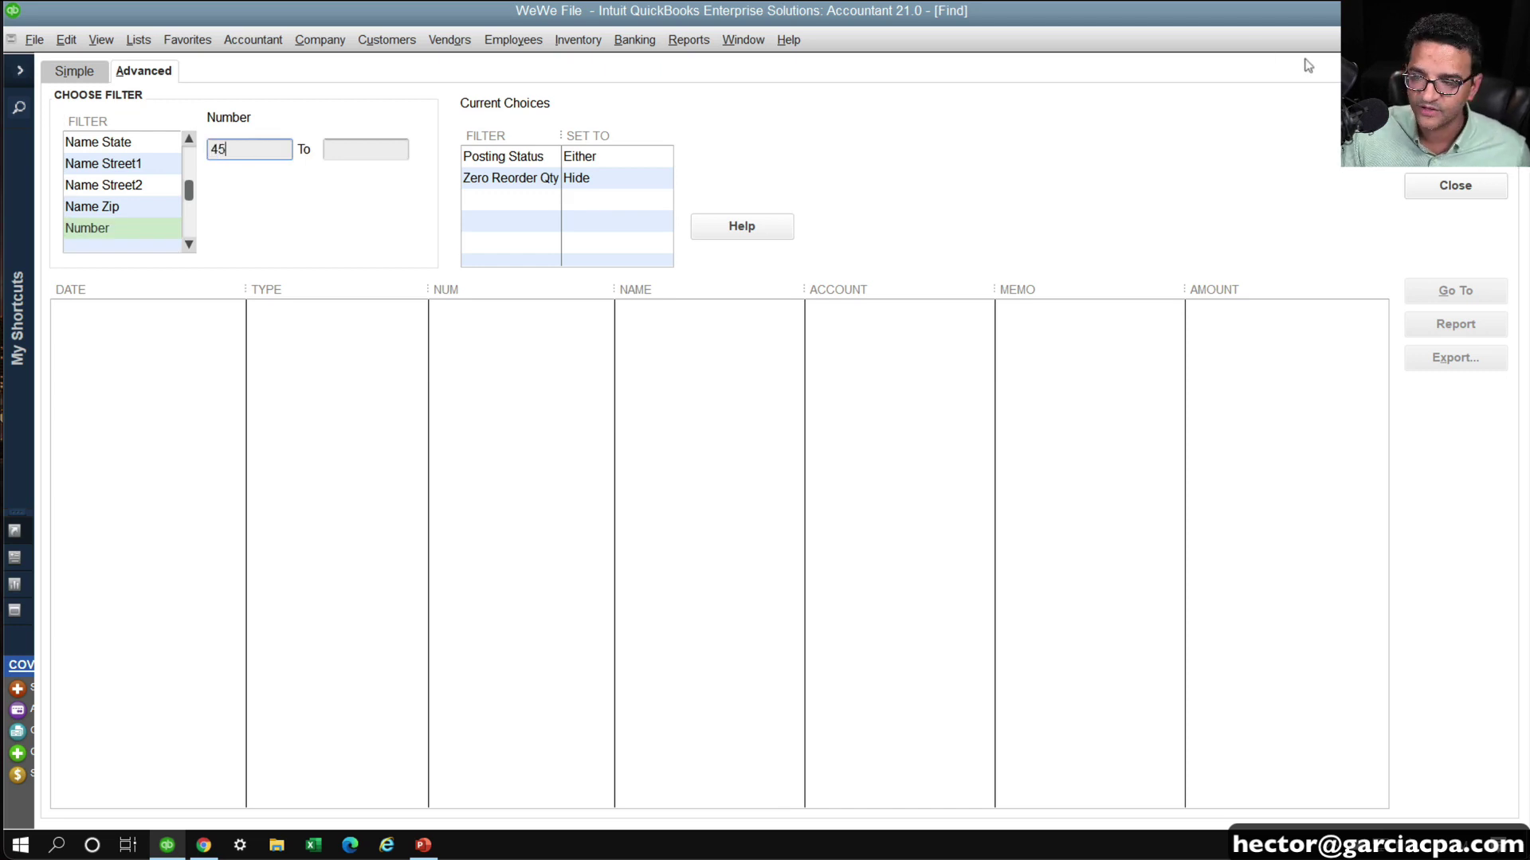
key(Return)
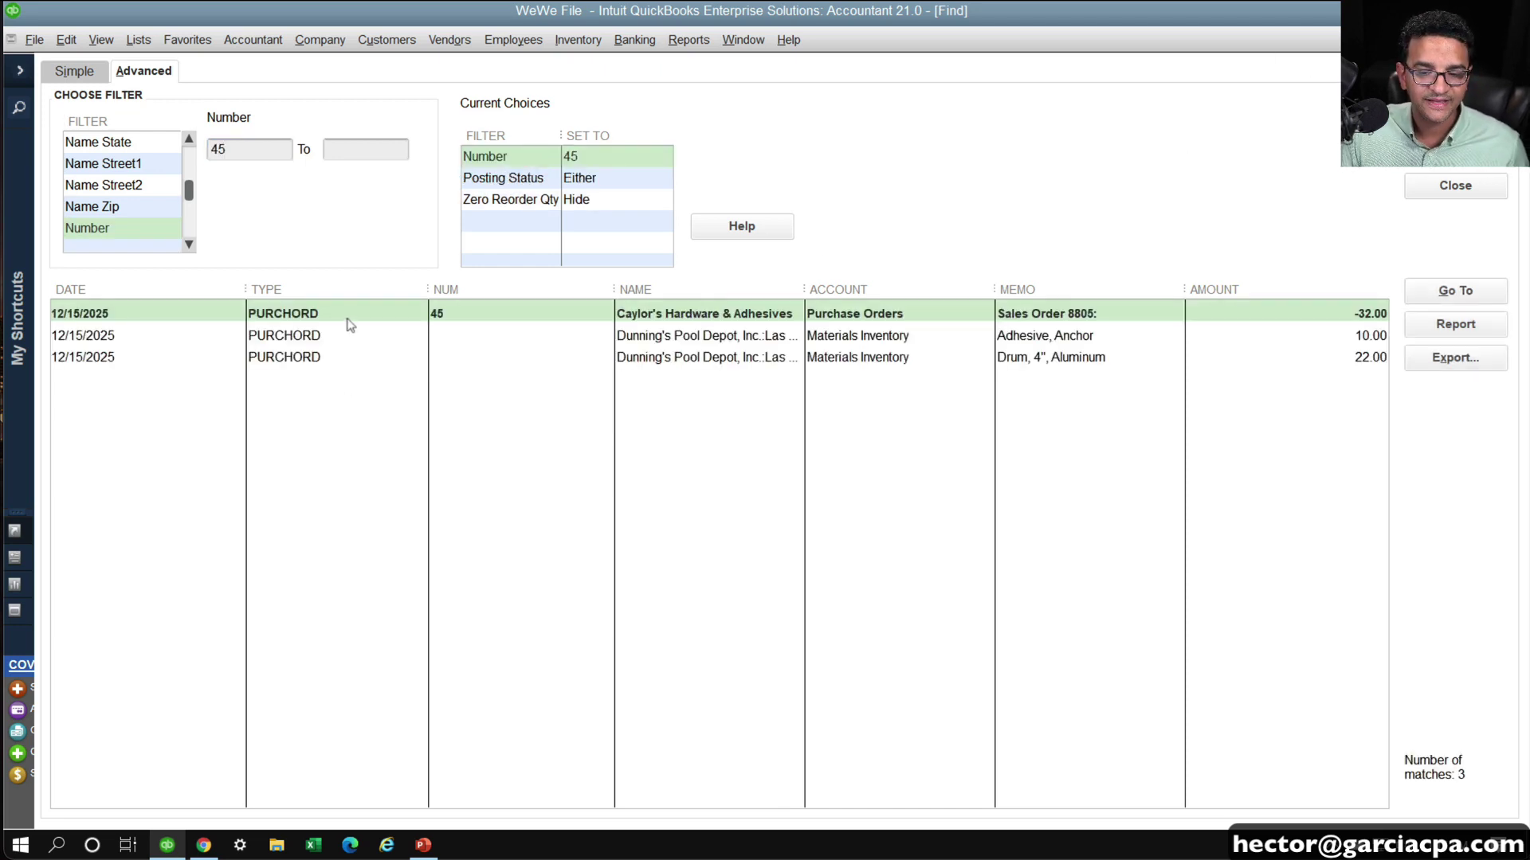
Review purchase order 45 for 32.00, then close it and the search window
double_click(345, 314)
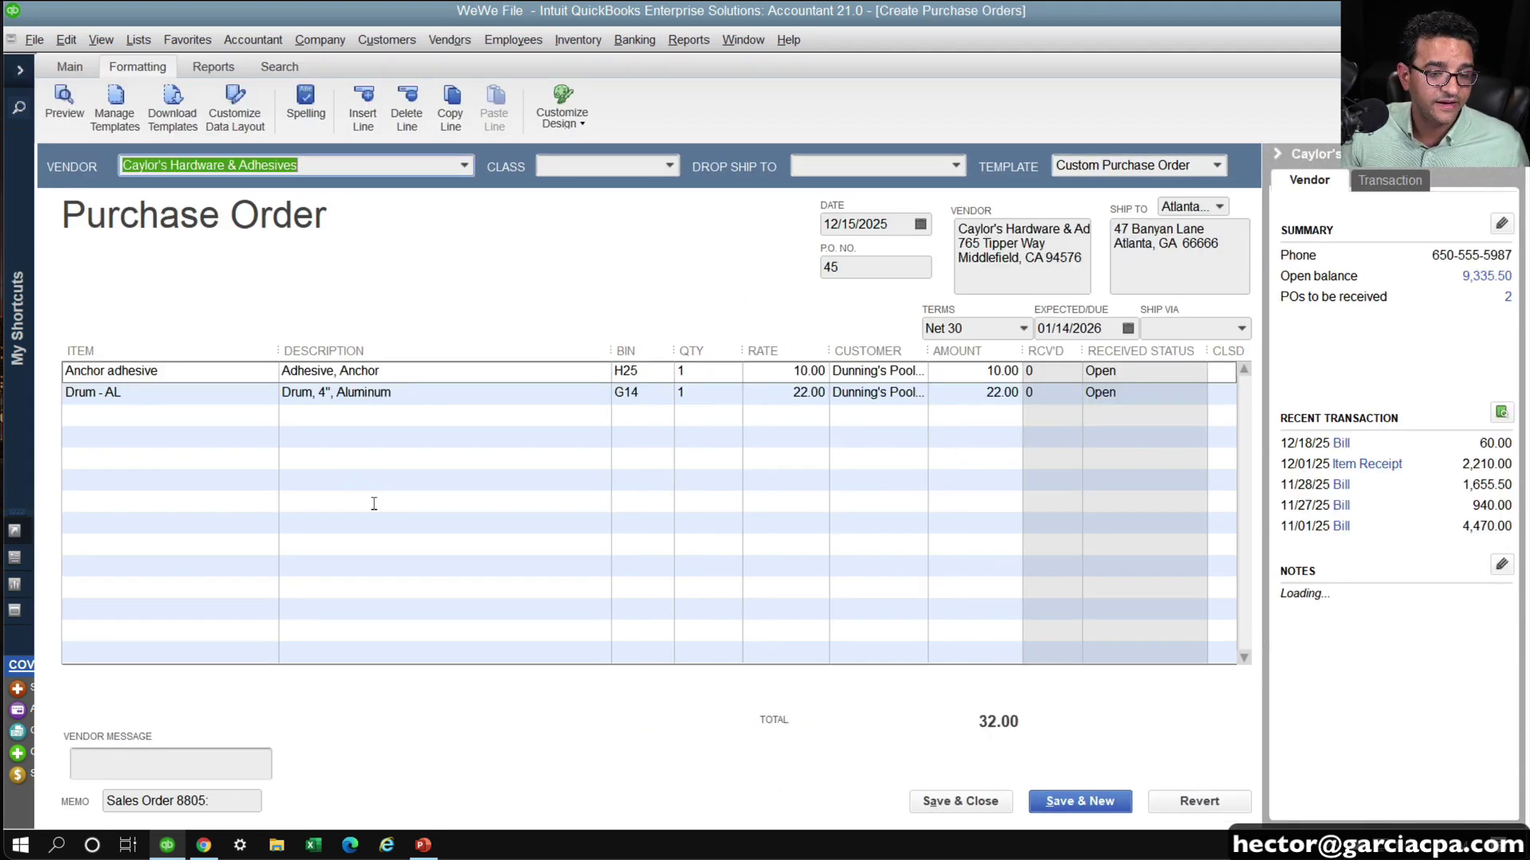
key(Escape)
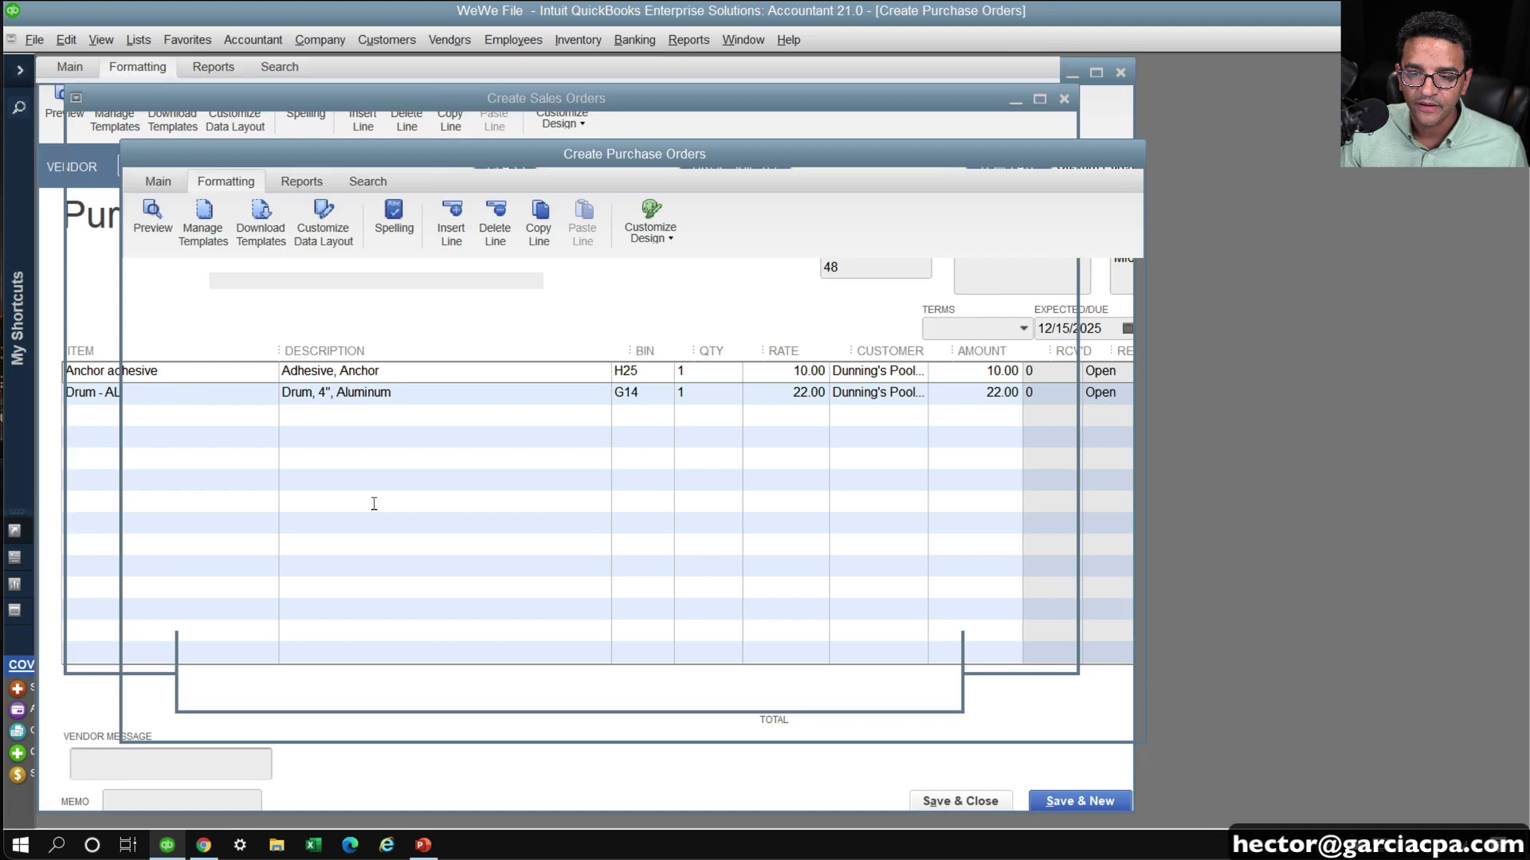
key(Escape)
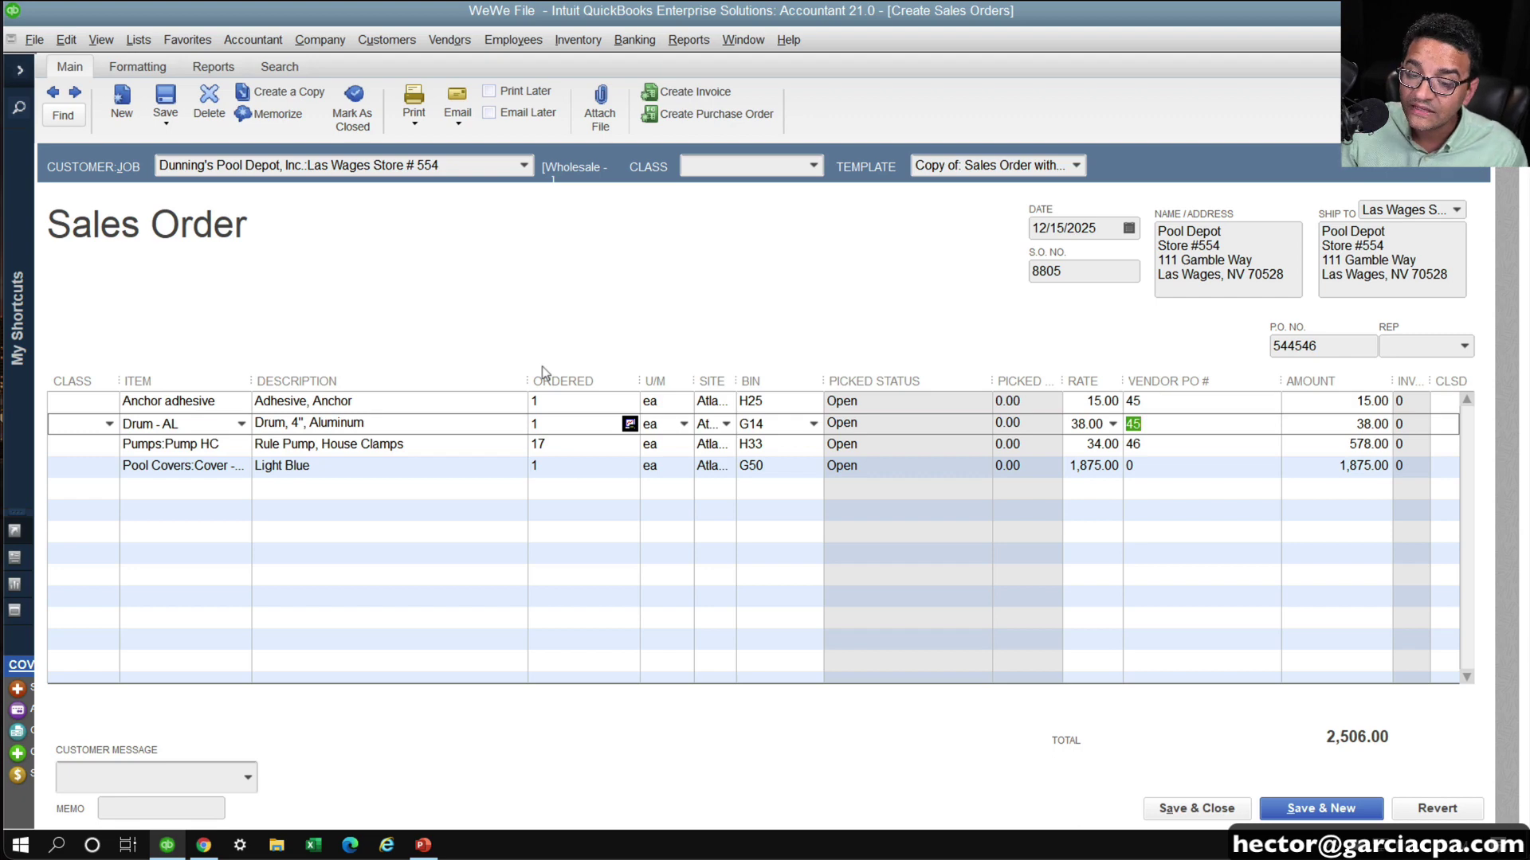
Copy sales order number 8805 and run an advanced Find on memos containing 8805
click(1132, 274)
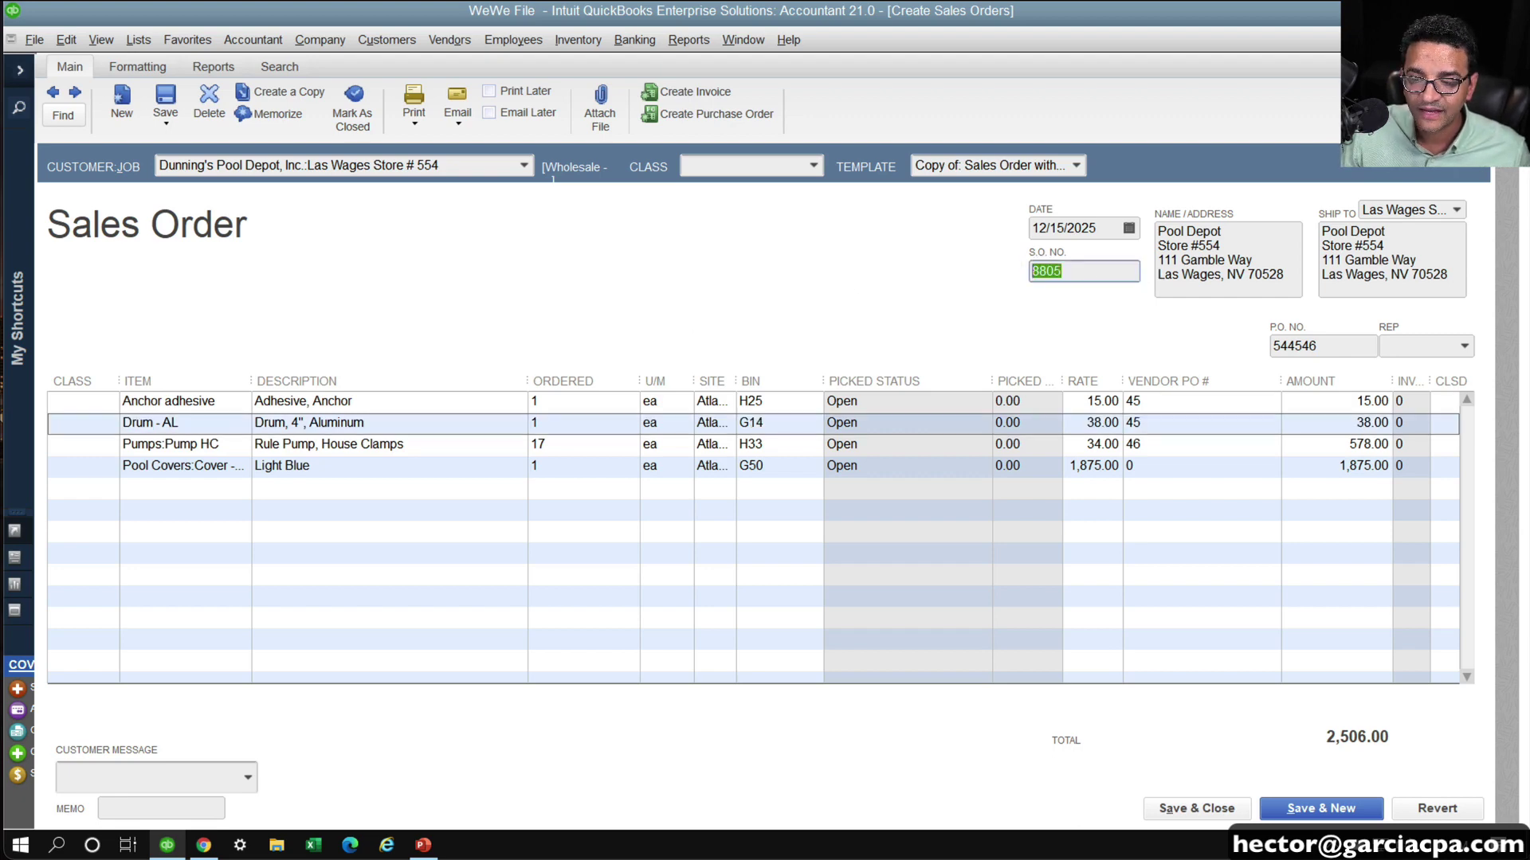
right_click(1056, 272)
click(1053, 334)
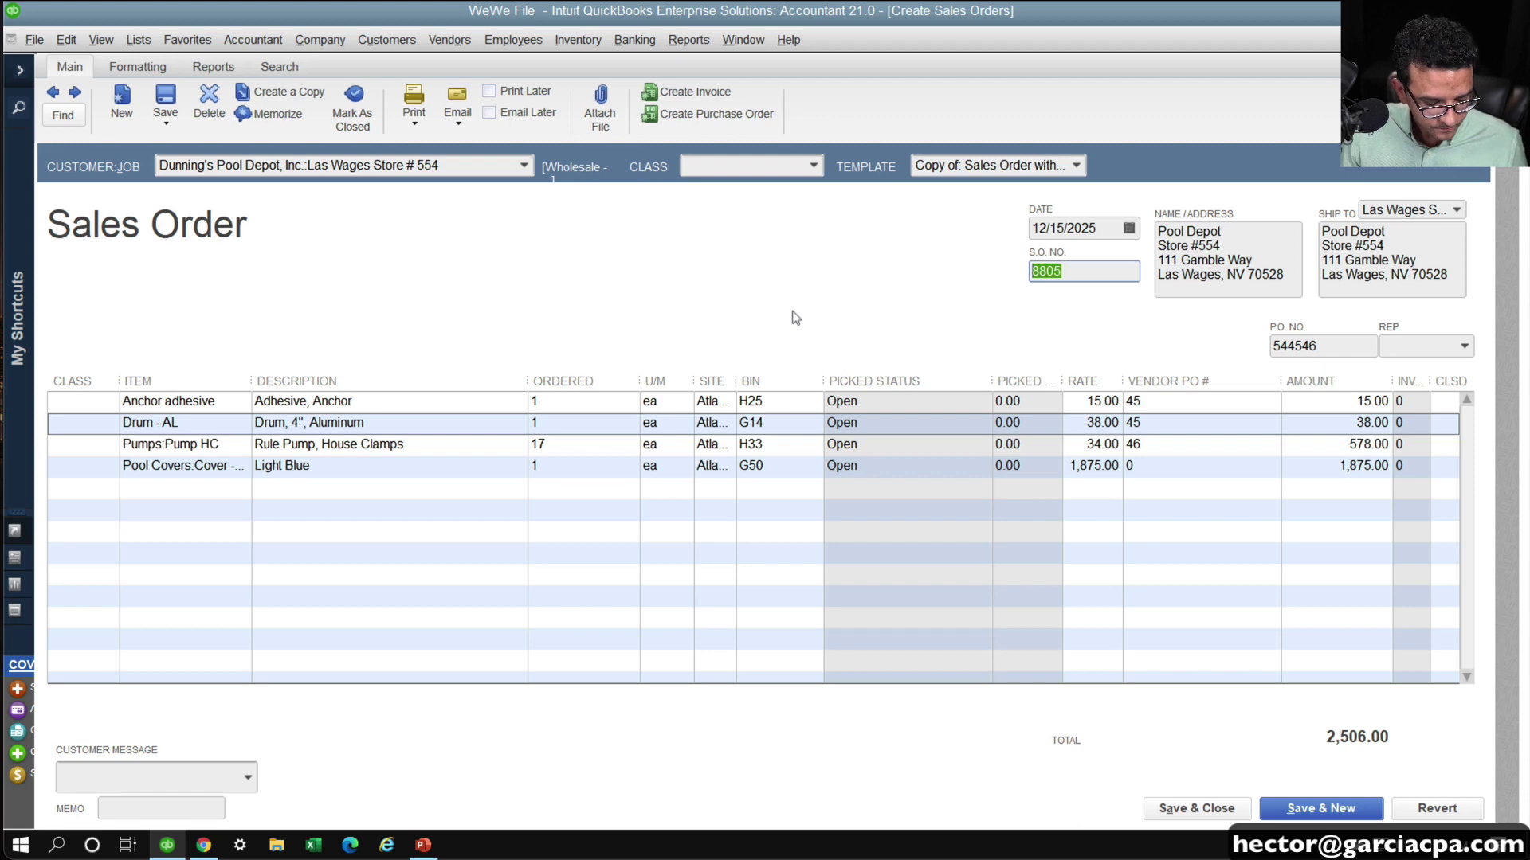
key(ctrl+f)
click(561, 291)
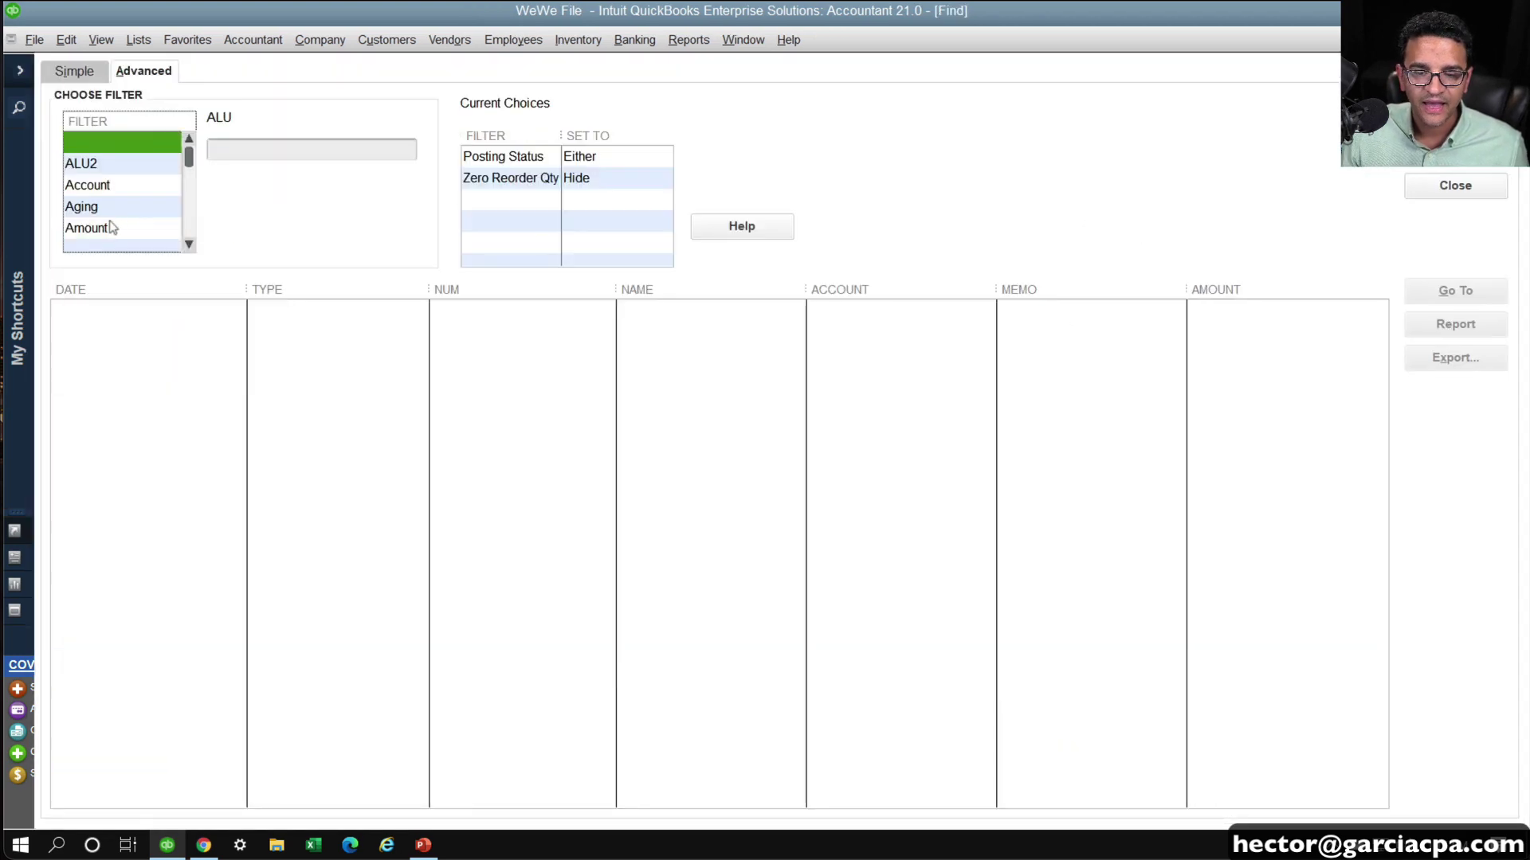
click(111, 205)
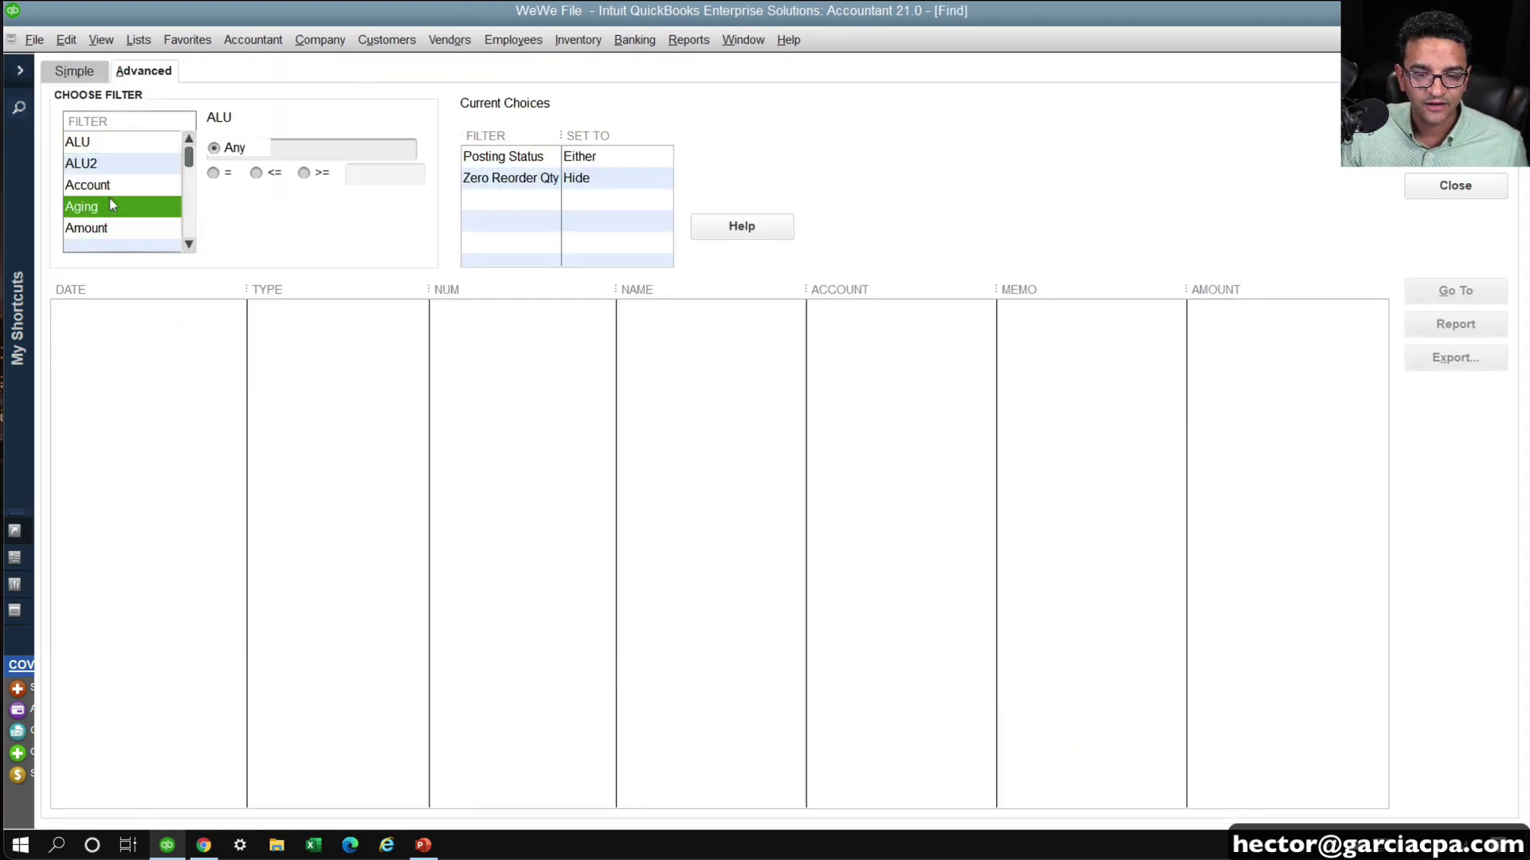
key(m)
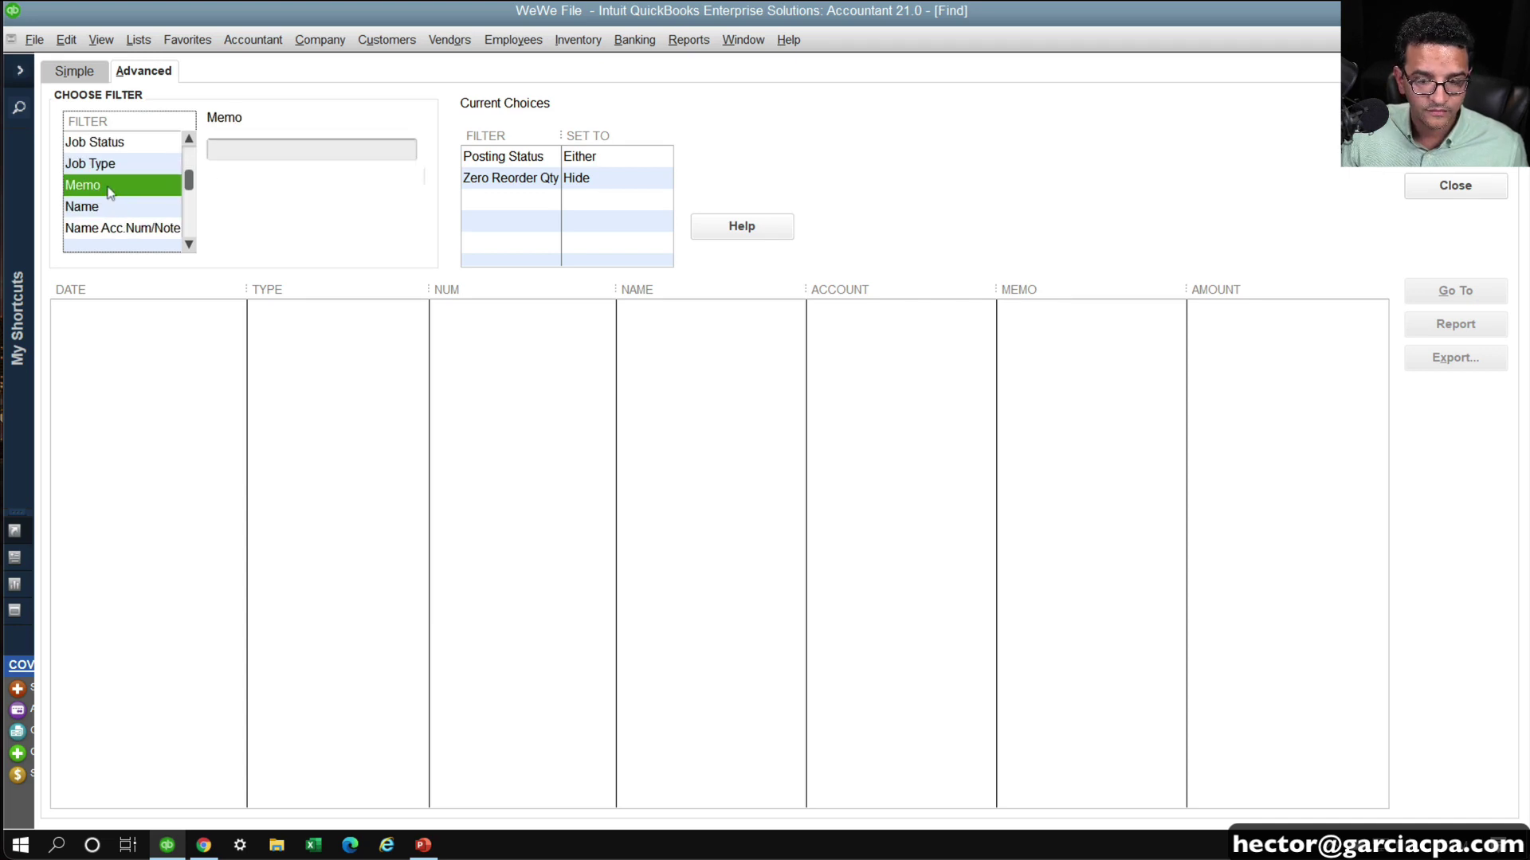
click(289, 148)
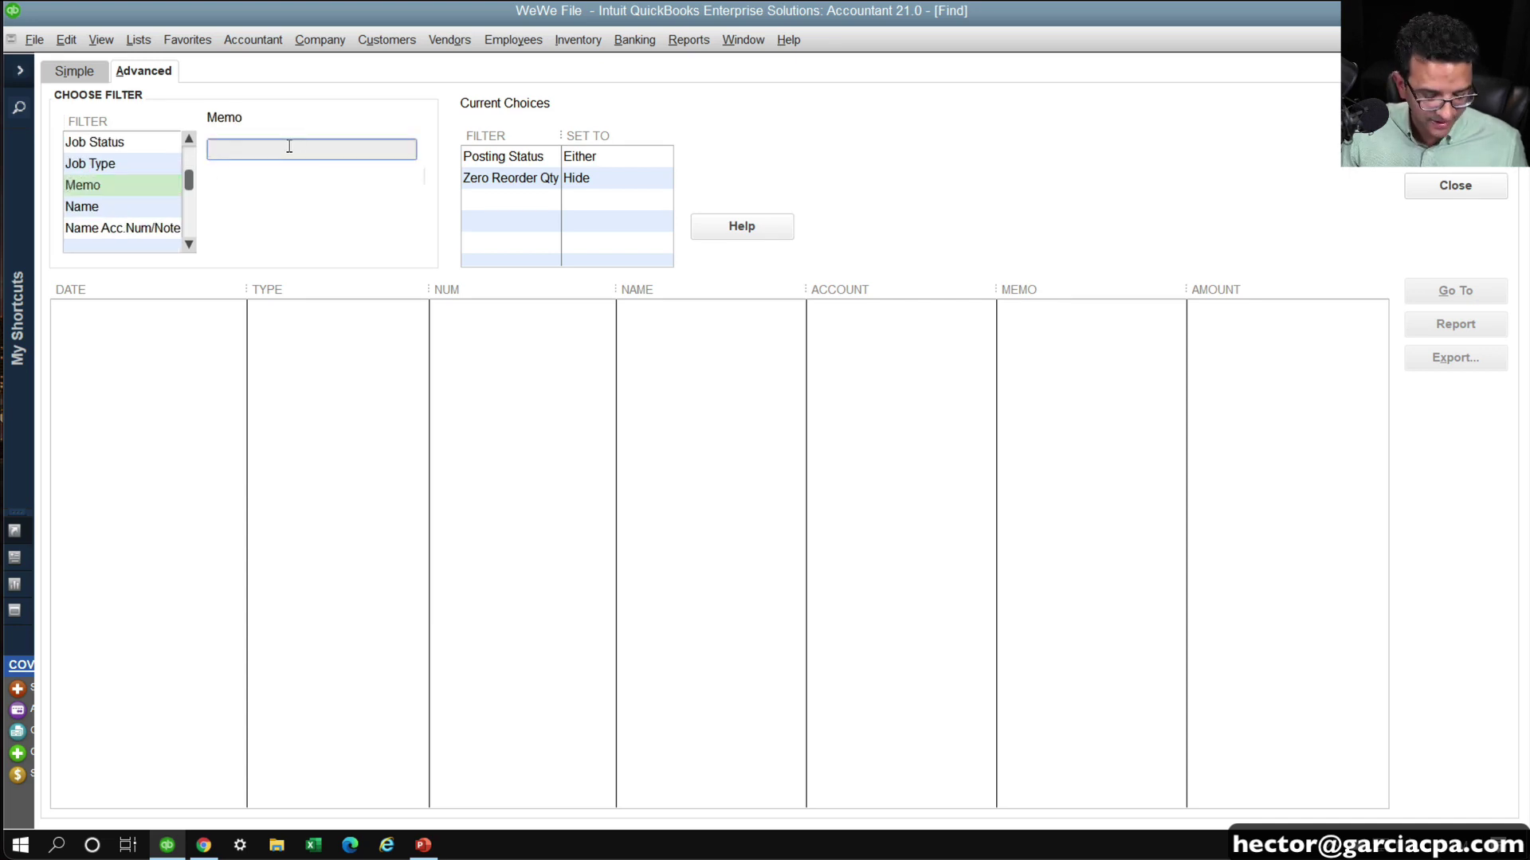
text(8805)
key(shift+Home)
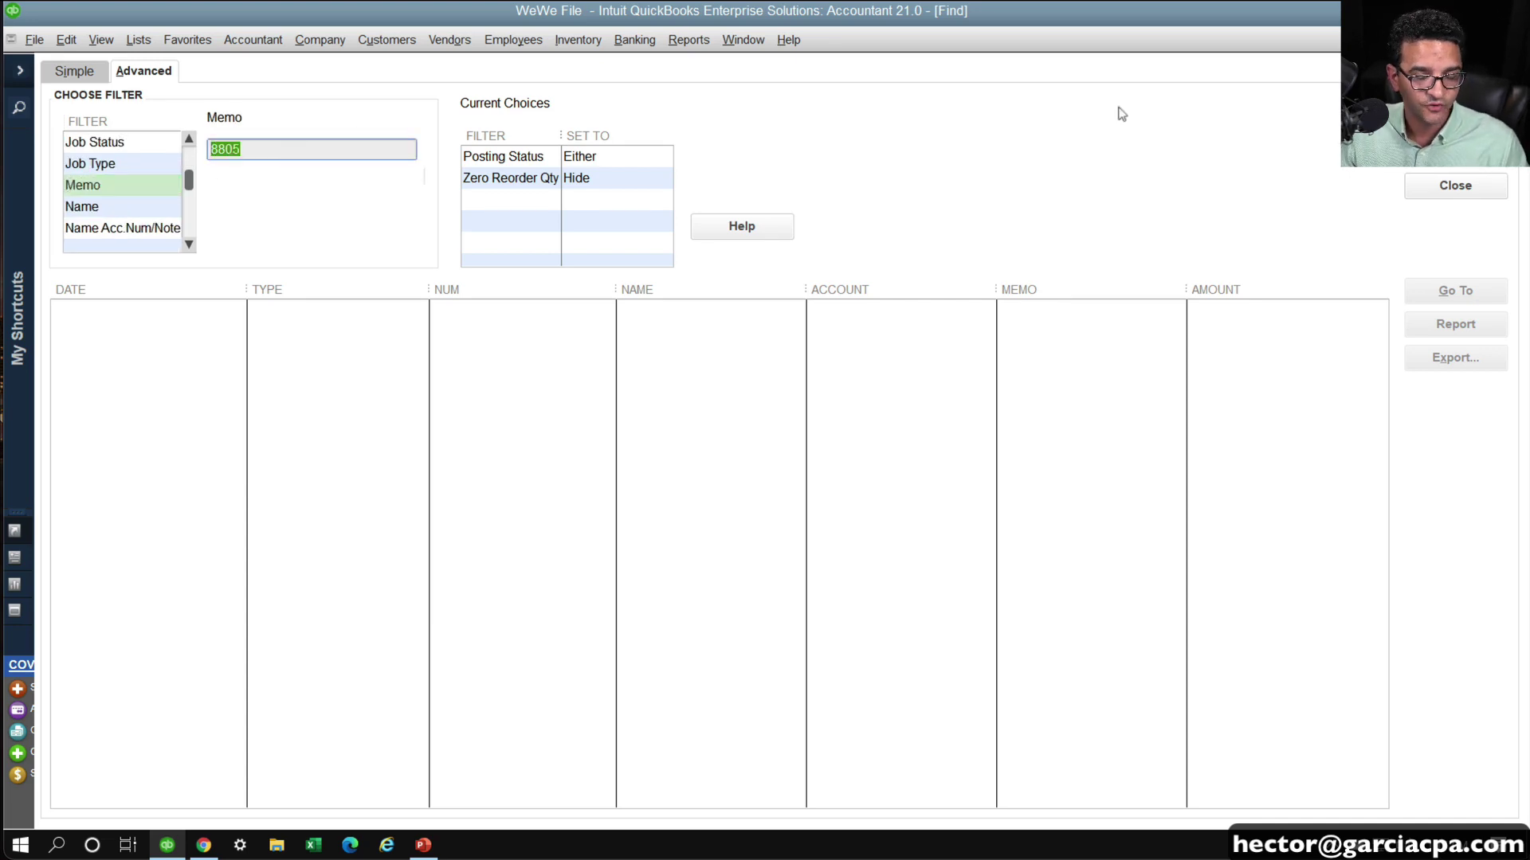
click(1456, 118)
Review the matching purchase orders 44–47, then return to sales order 8805's Pool Covers line
click(473, 313)
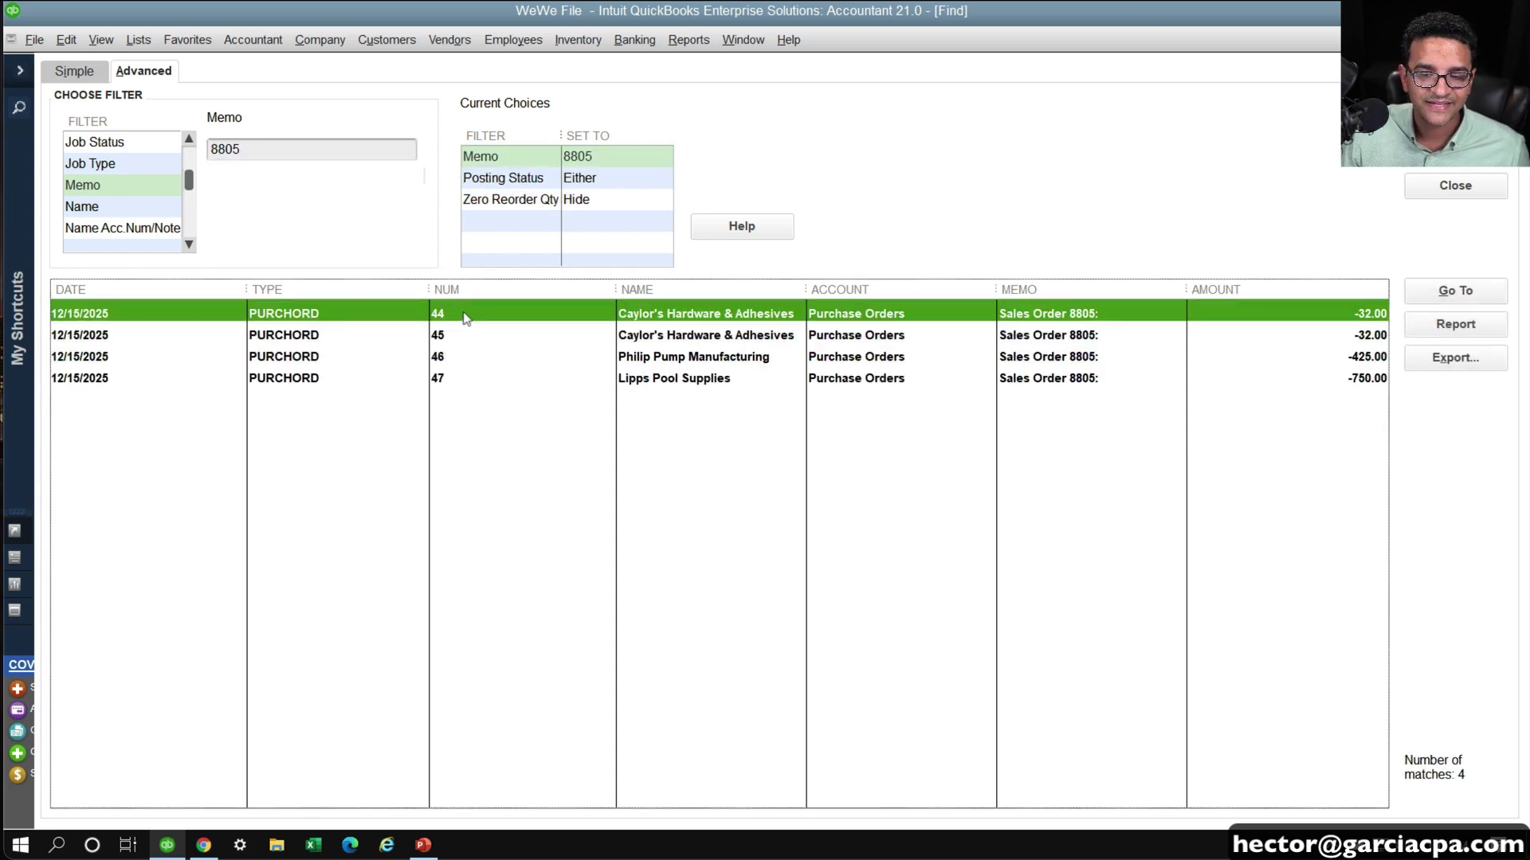
click(466, 334)
click(470, 356)
click(478, 378)
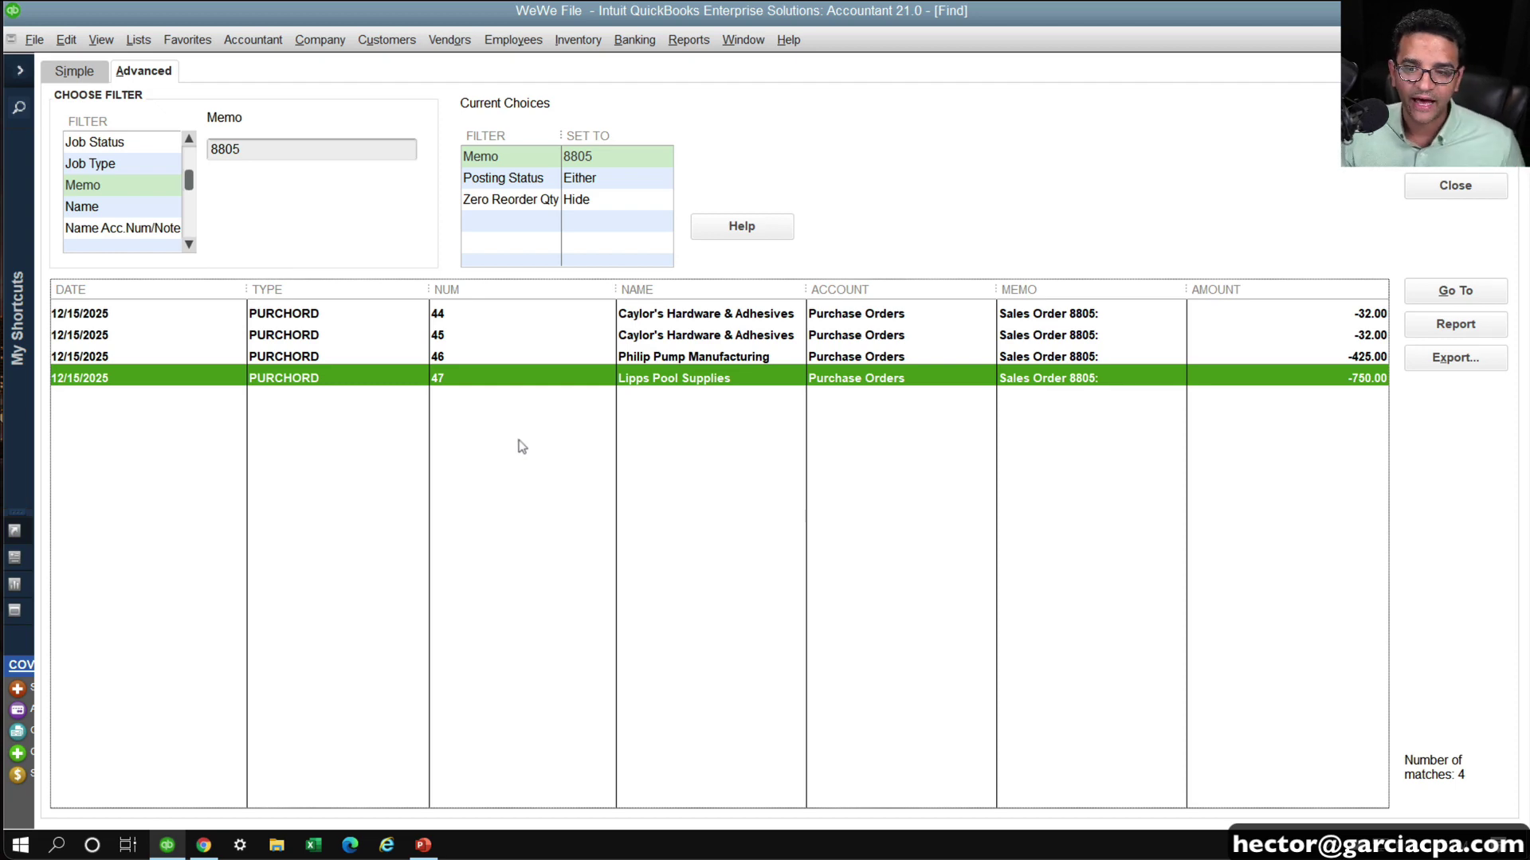
key(Escape)
click(1165, 471)
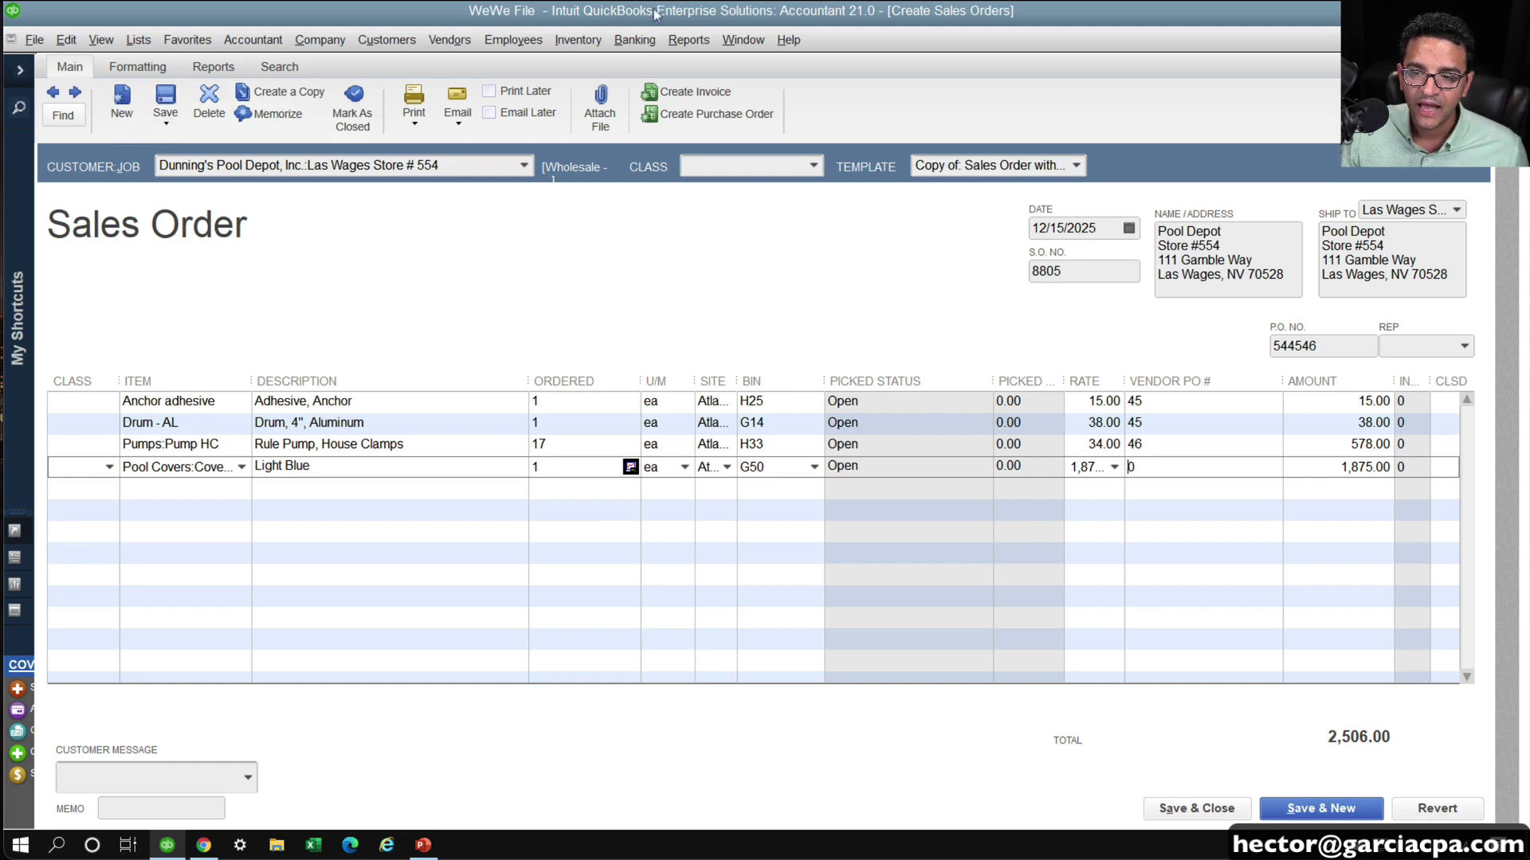
Start a Custom Transaction Detail Report with the date range set to All
click(689, 42)
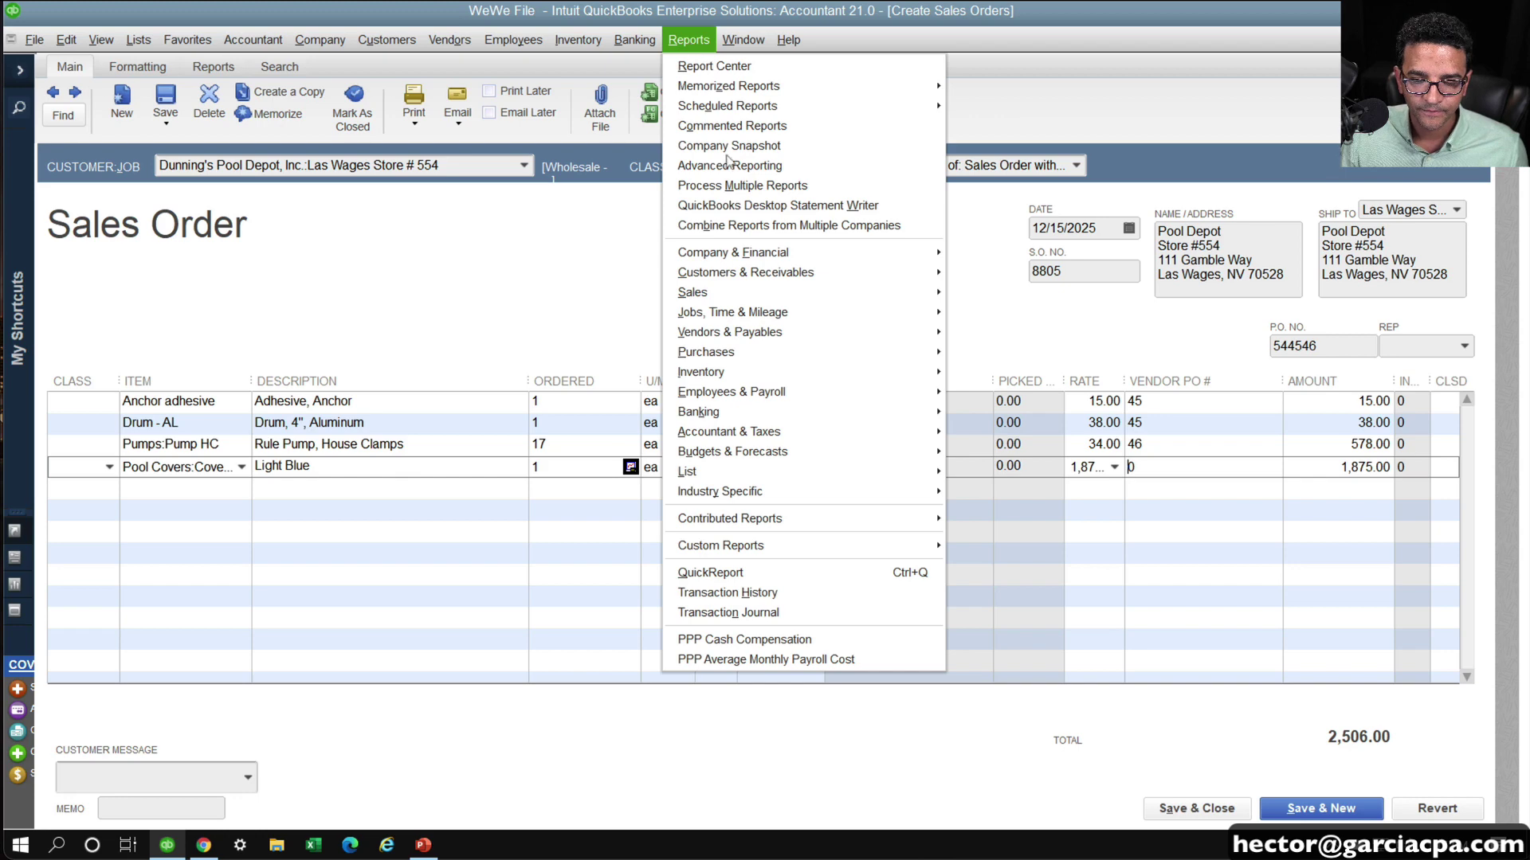
mouse_move(802, 555)
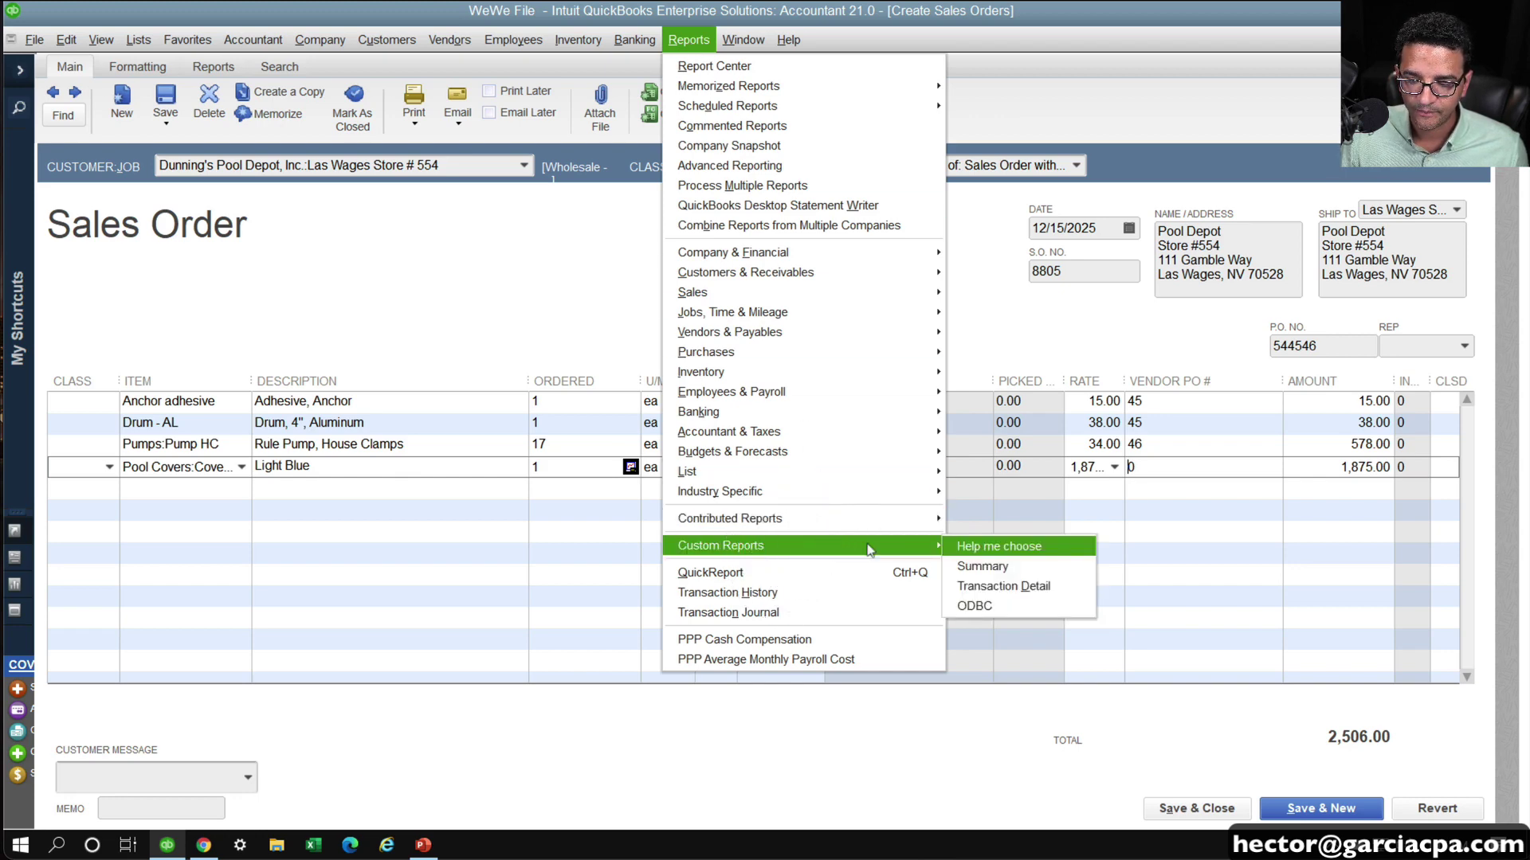
click(1046, 590)
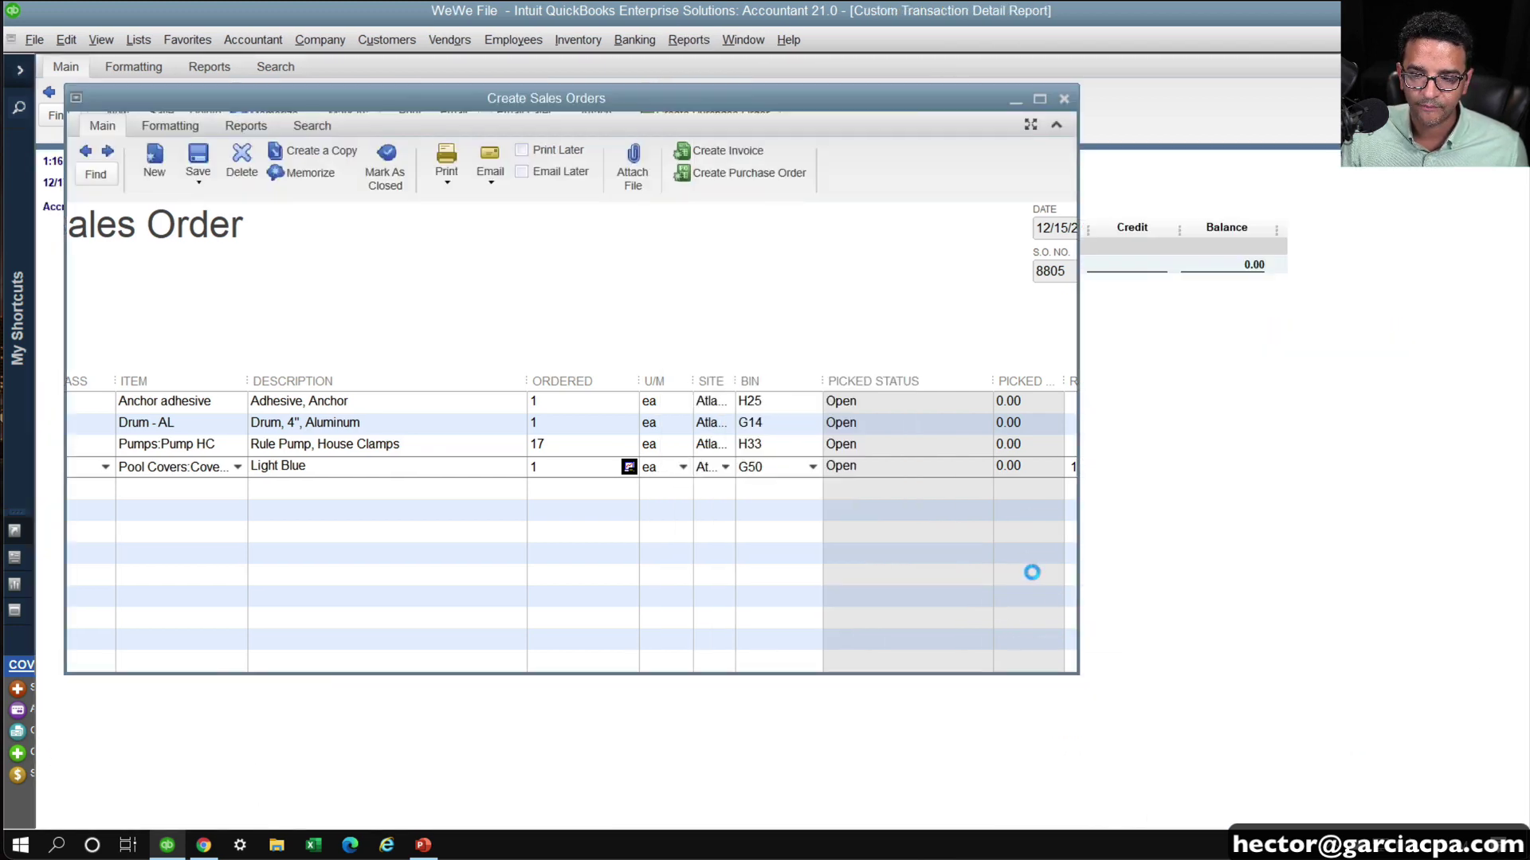
click(174, 145)
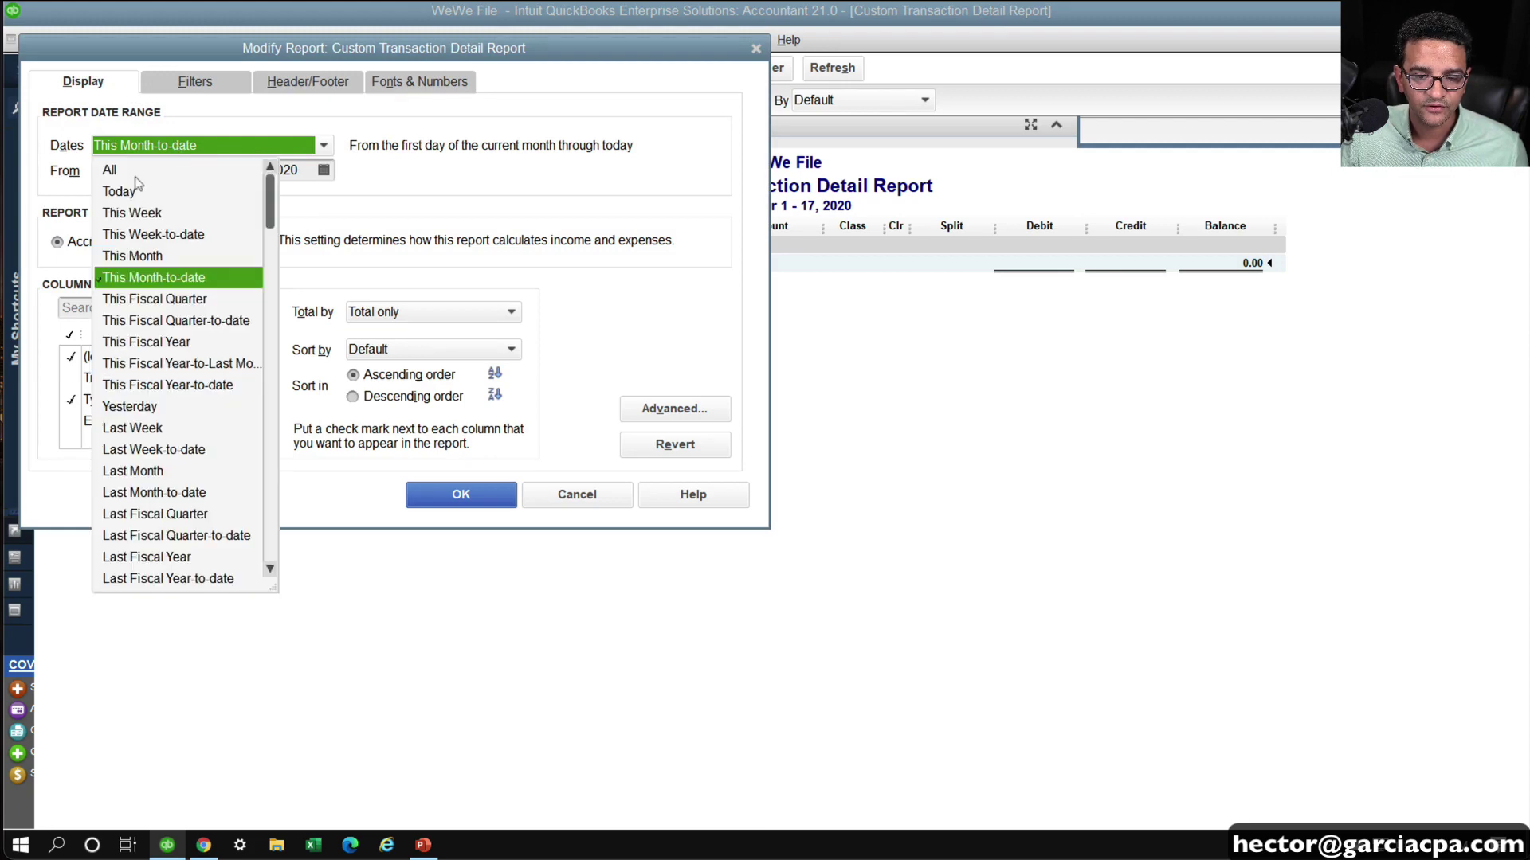
click(132, 153)
click(132, 152)
click(129, 171)
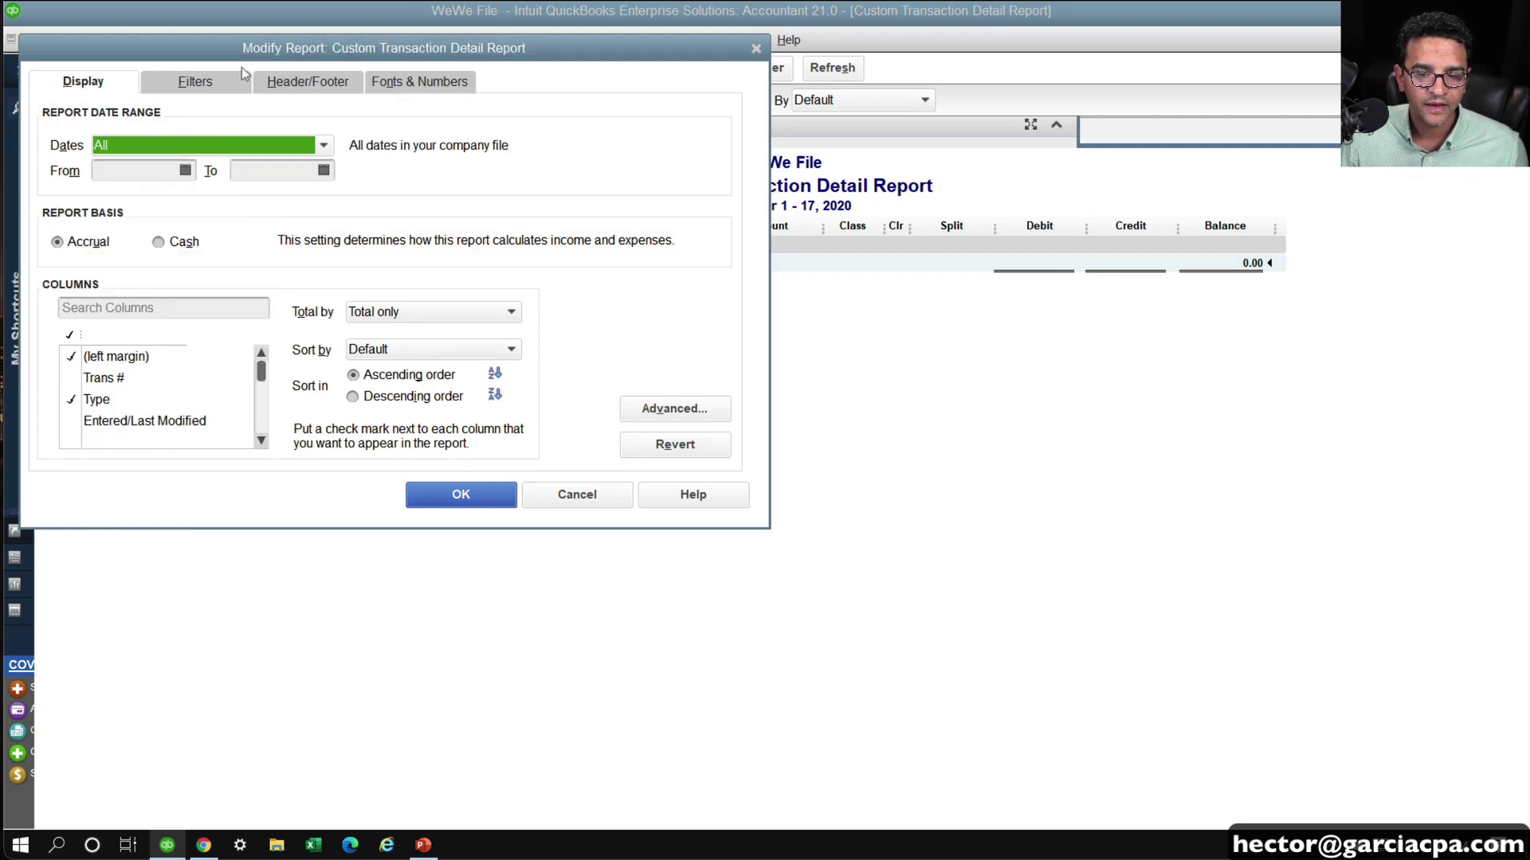
Filter the report to Sales Order transactions with Detail Level All except summary
click(199, 88)
scroll(92, 223, down, 10)
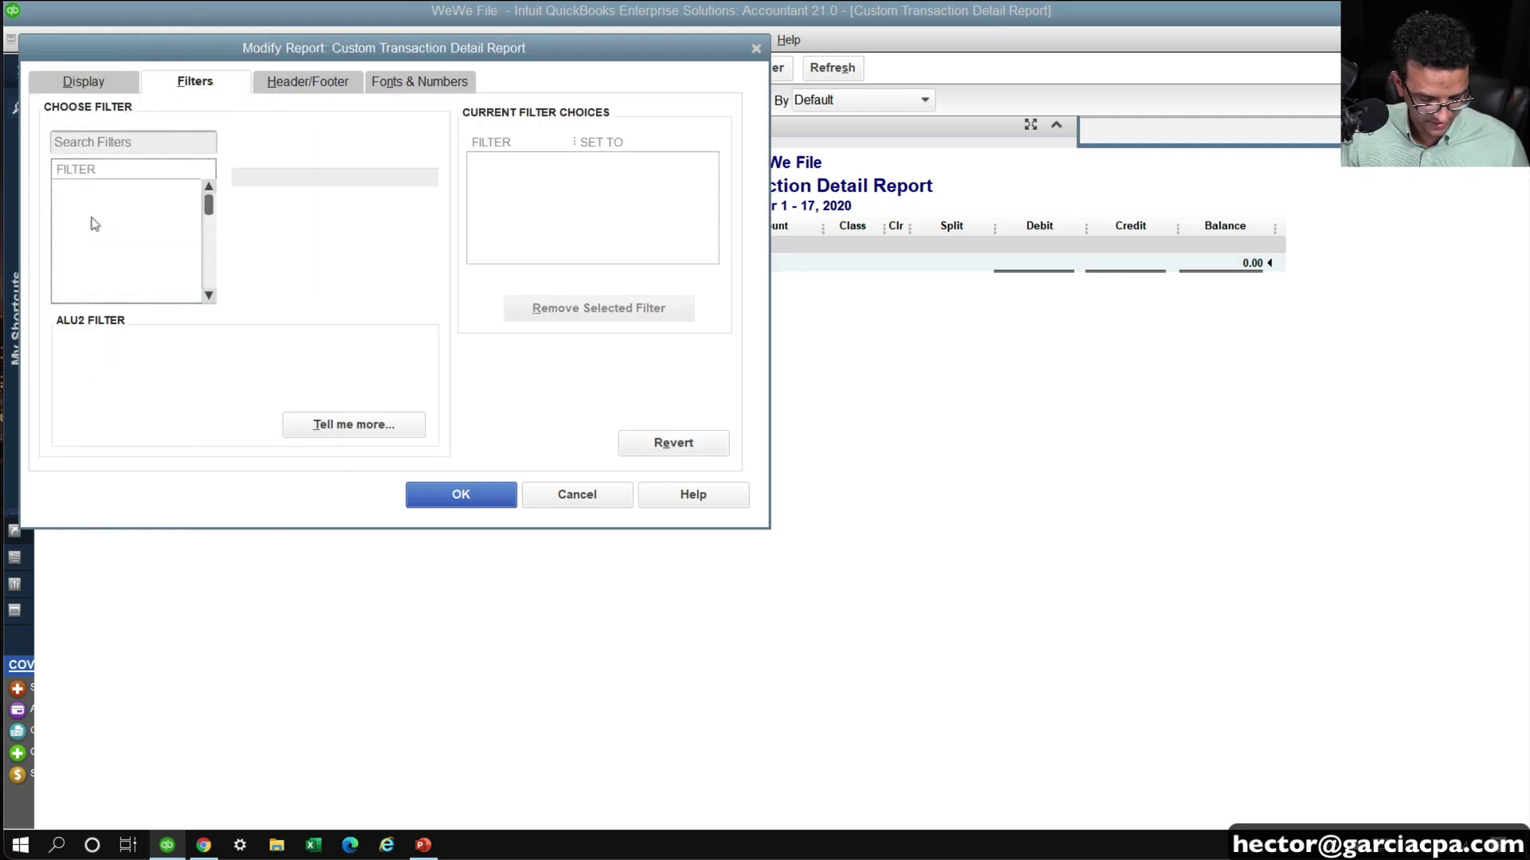
click(94, 226)
click(132, 276)
click(307, 186)
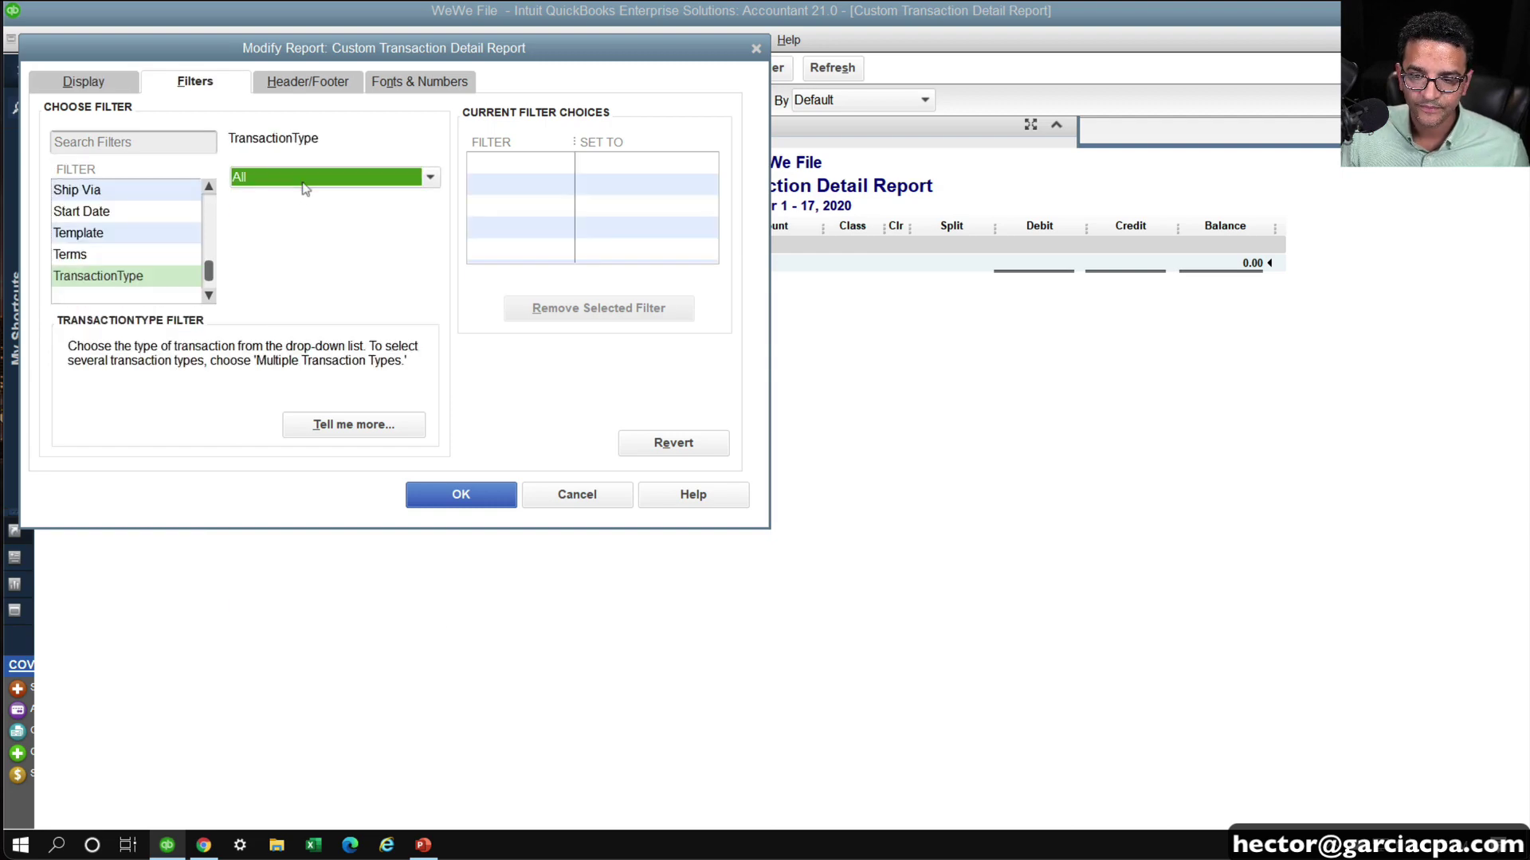
scroll(291, 460, down, 4)
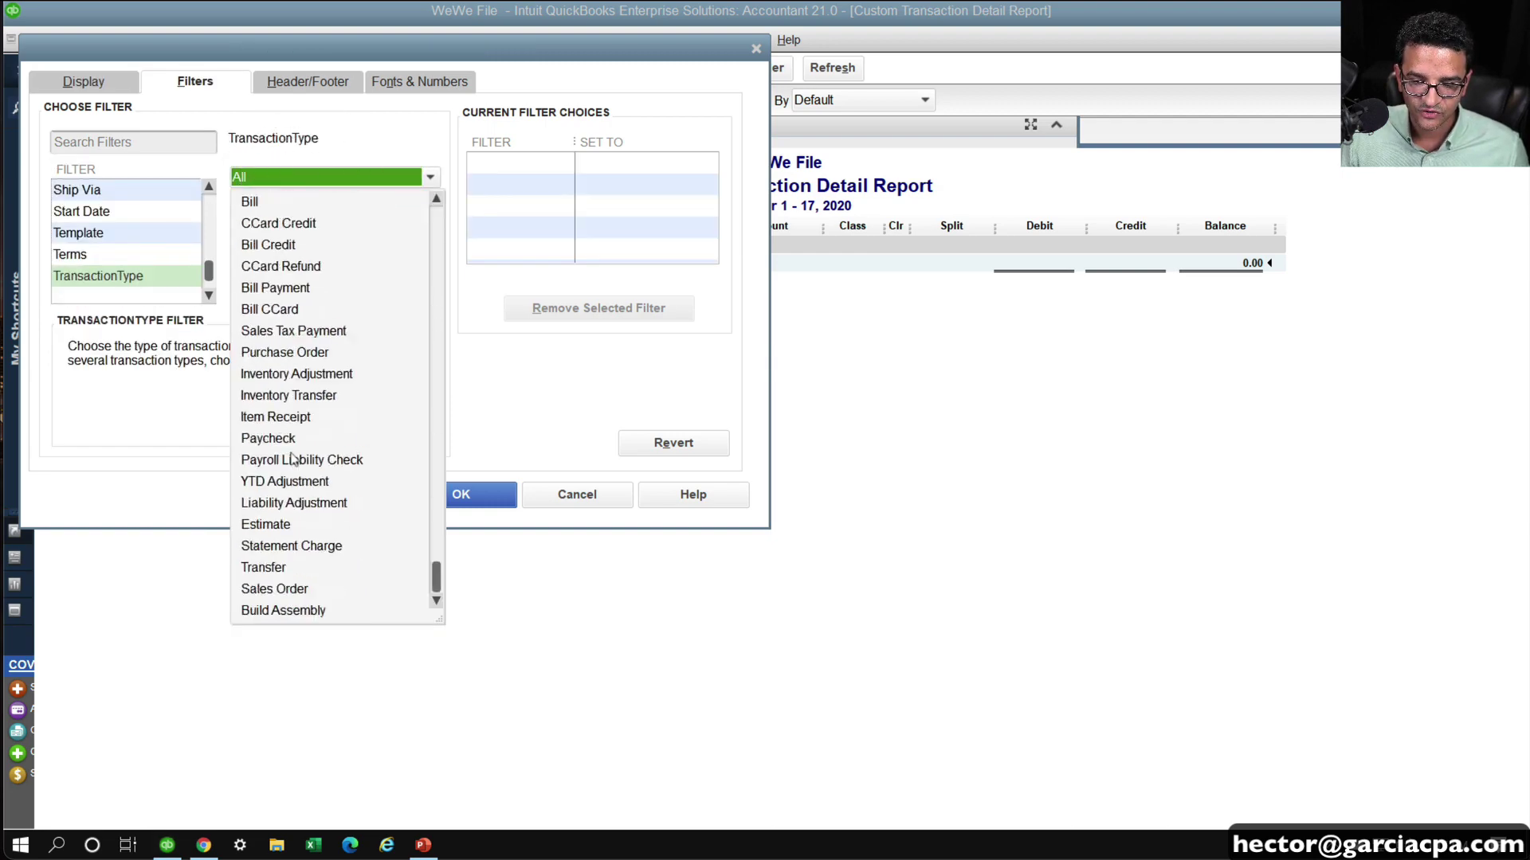
scroll(275, 557, up, 1)
scroll(273, 561, down, 1)
click(274, 589)
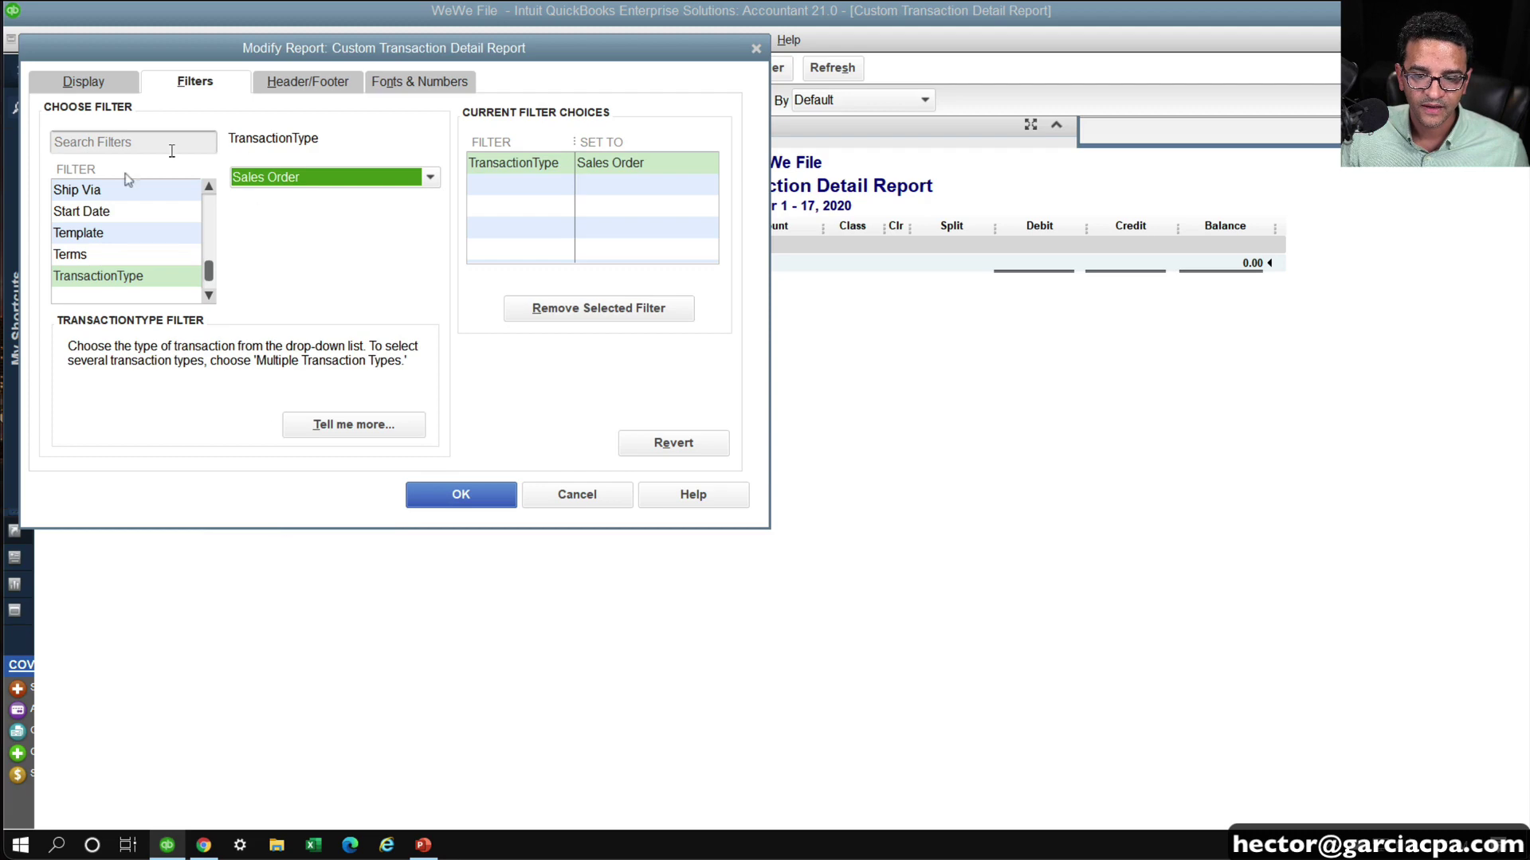
click(96, 233)
scroll(94, 232, up, 8)
click(94, 232)
click(100, 253)
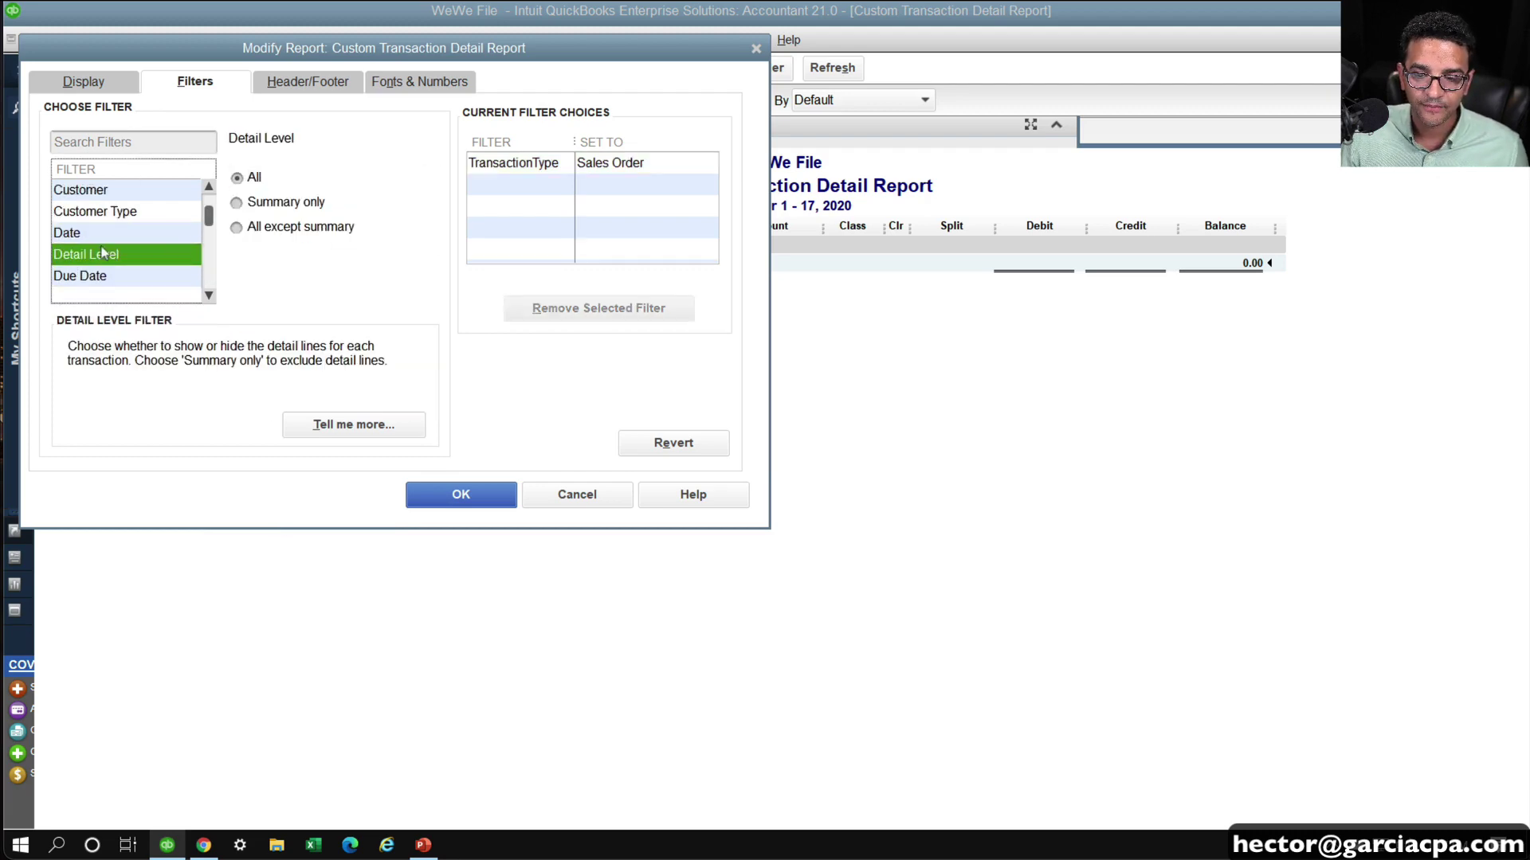
click(270, 229)
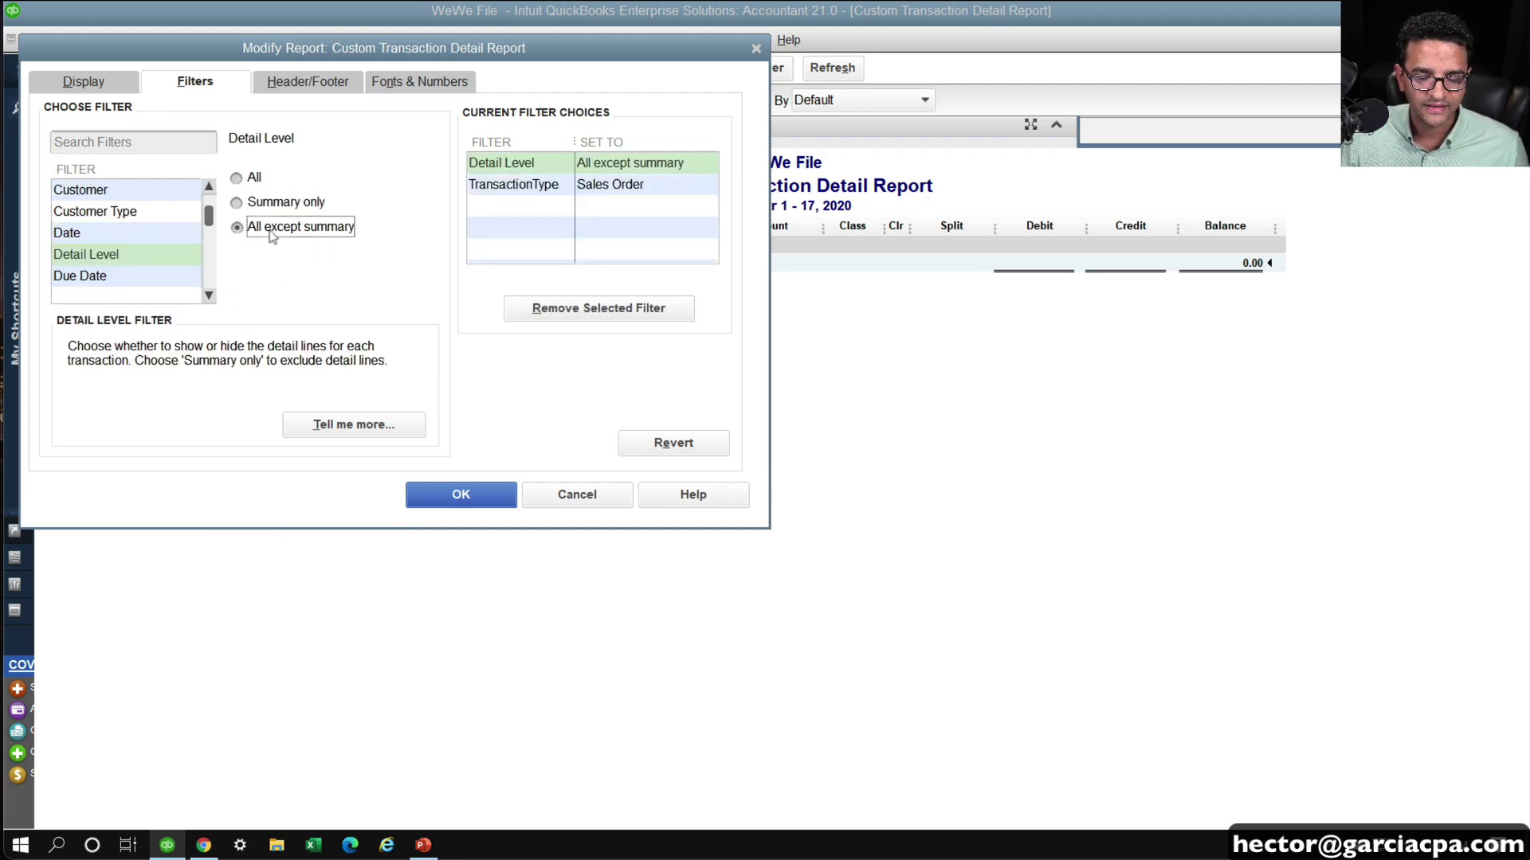
Add the VENDOR PO # column and apply the report settings
click(87, 83)
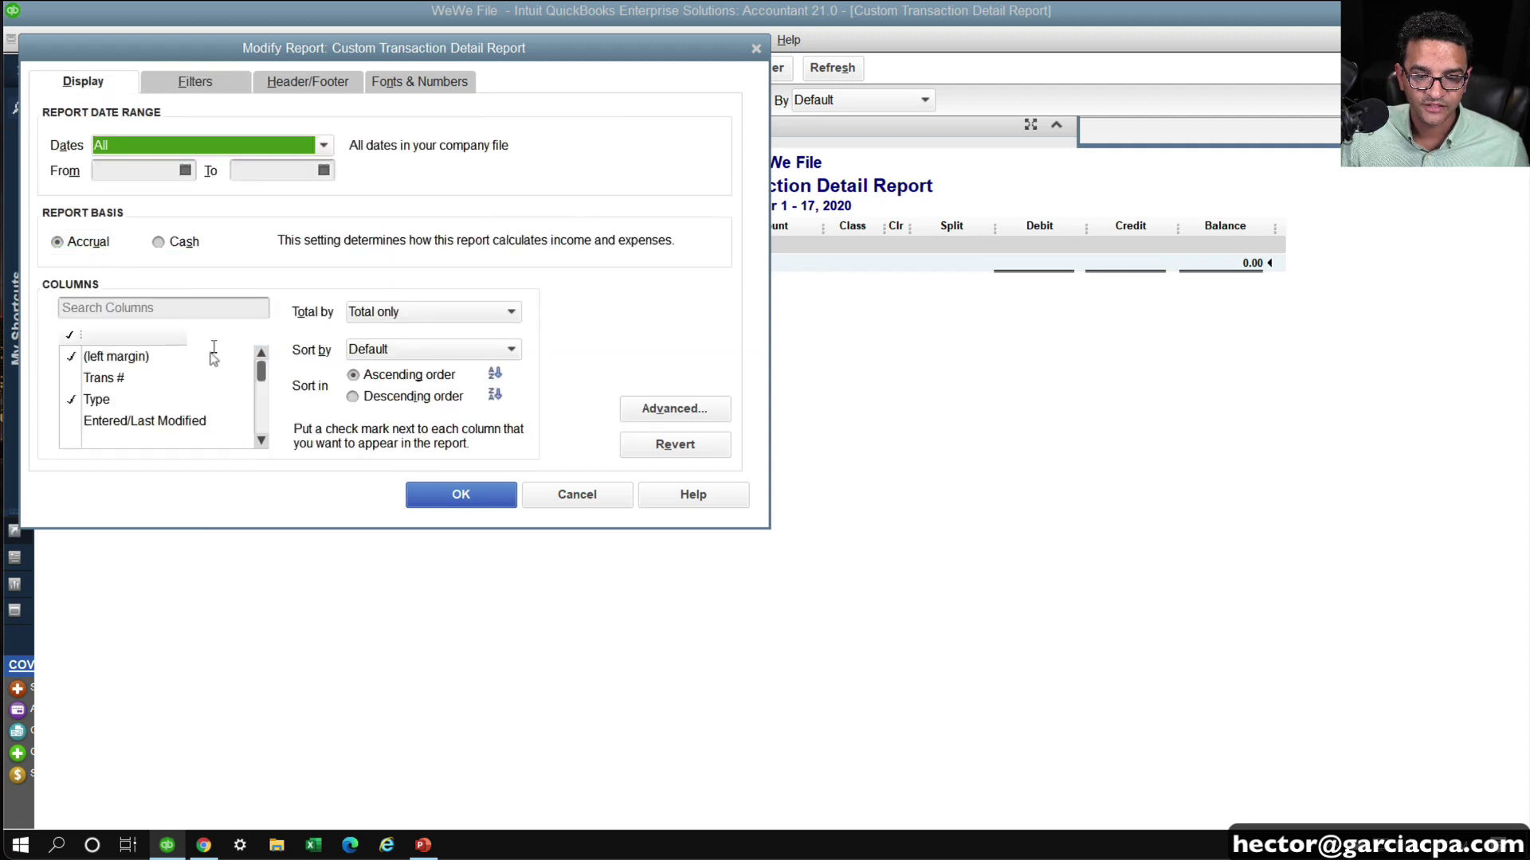
click(125, 311)
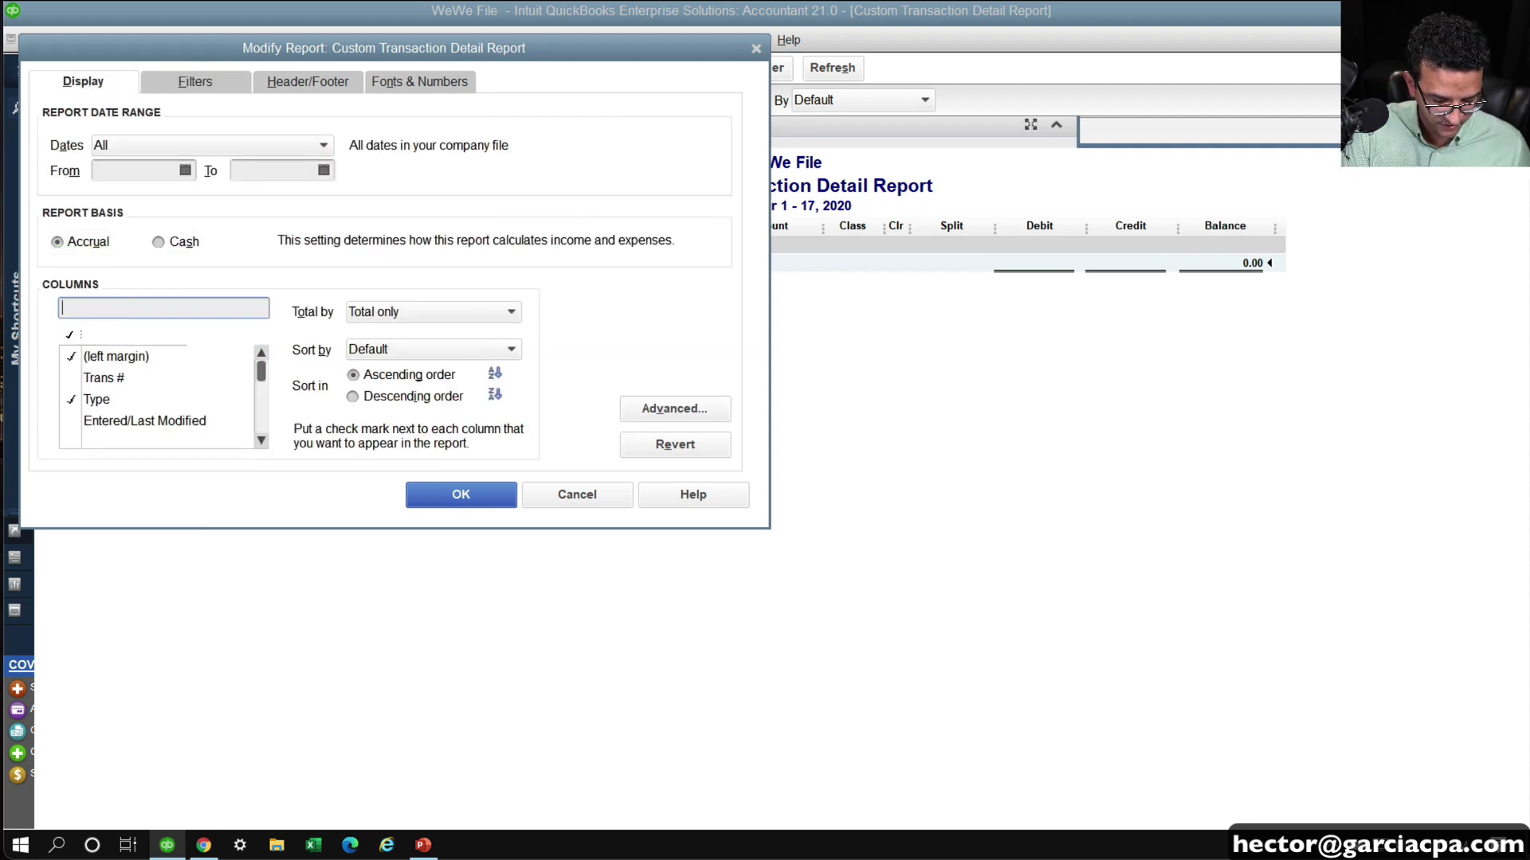
text(venf)
key(BackSpace)
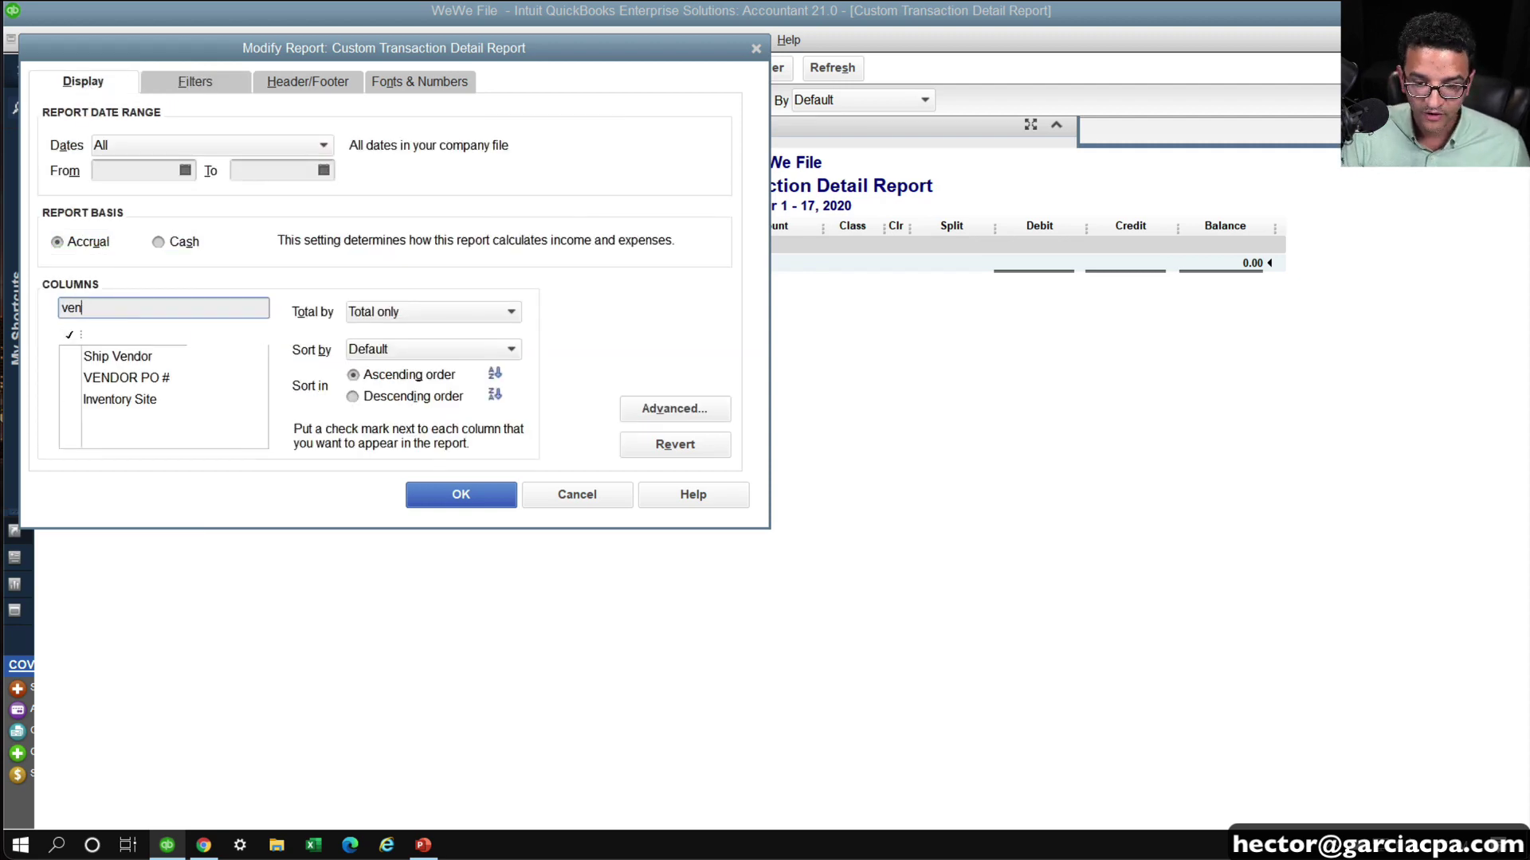
click(117, 377)
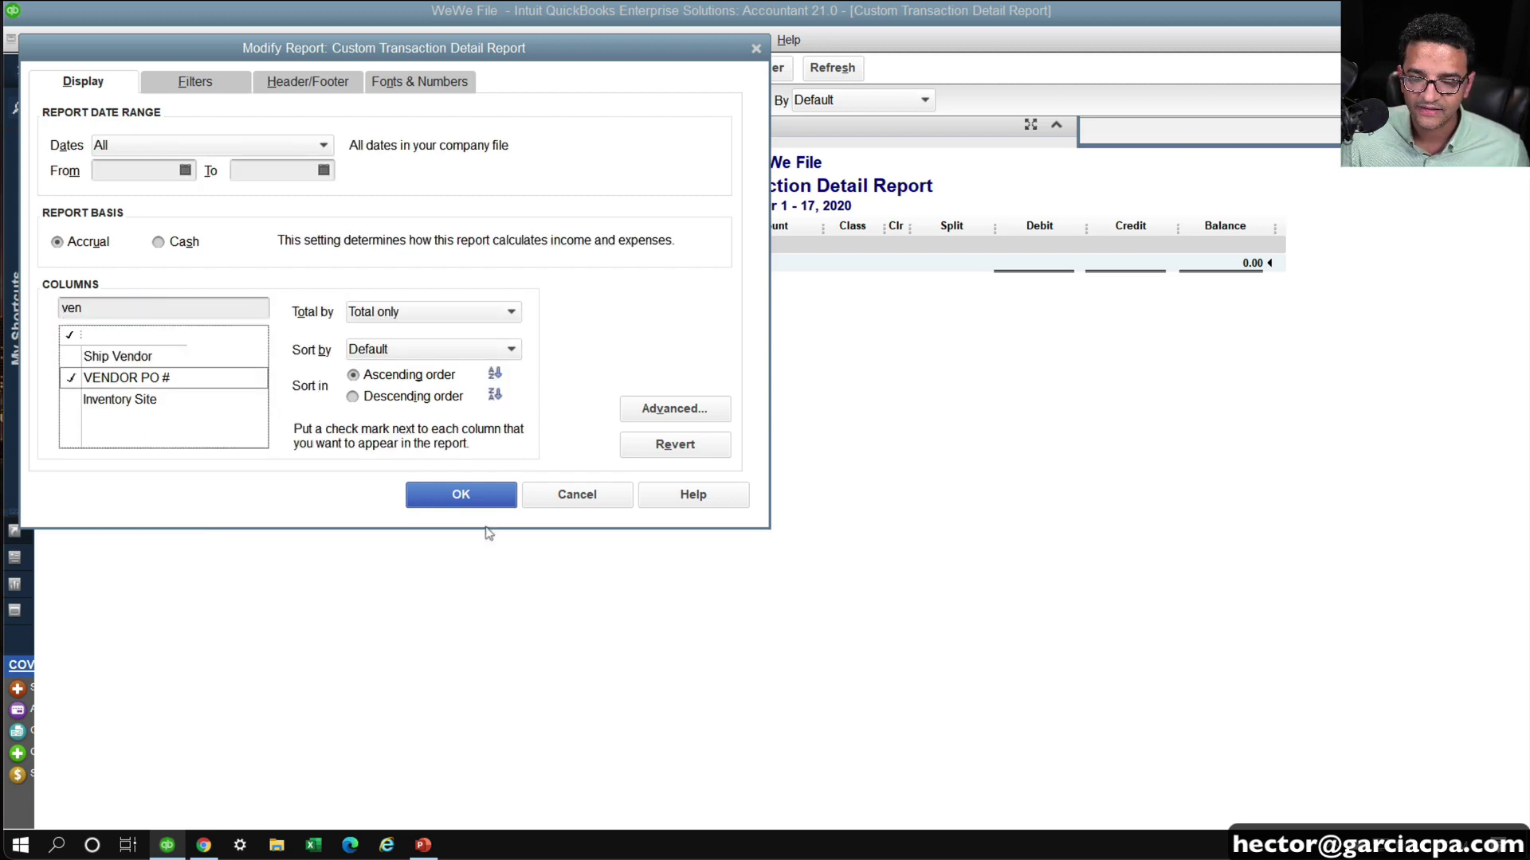
click(488, 494)
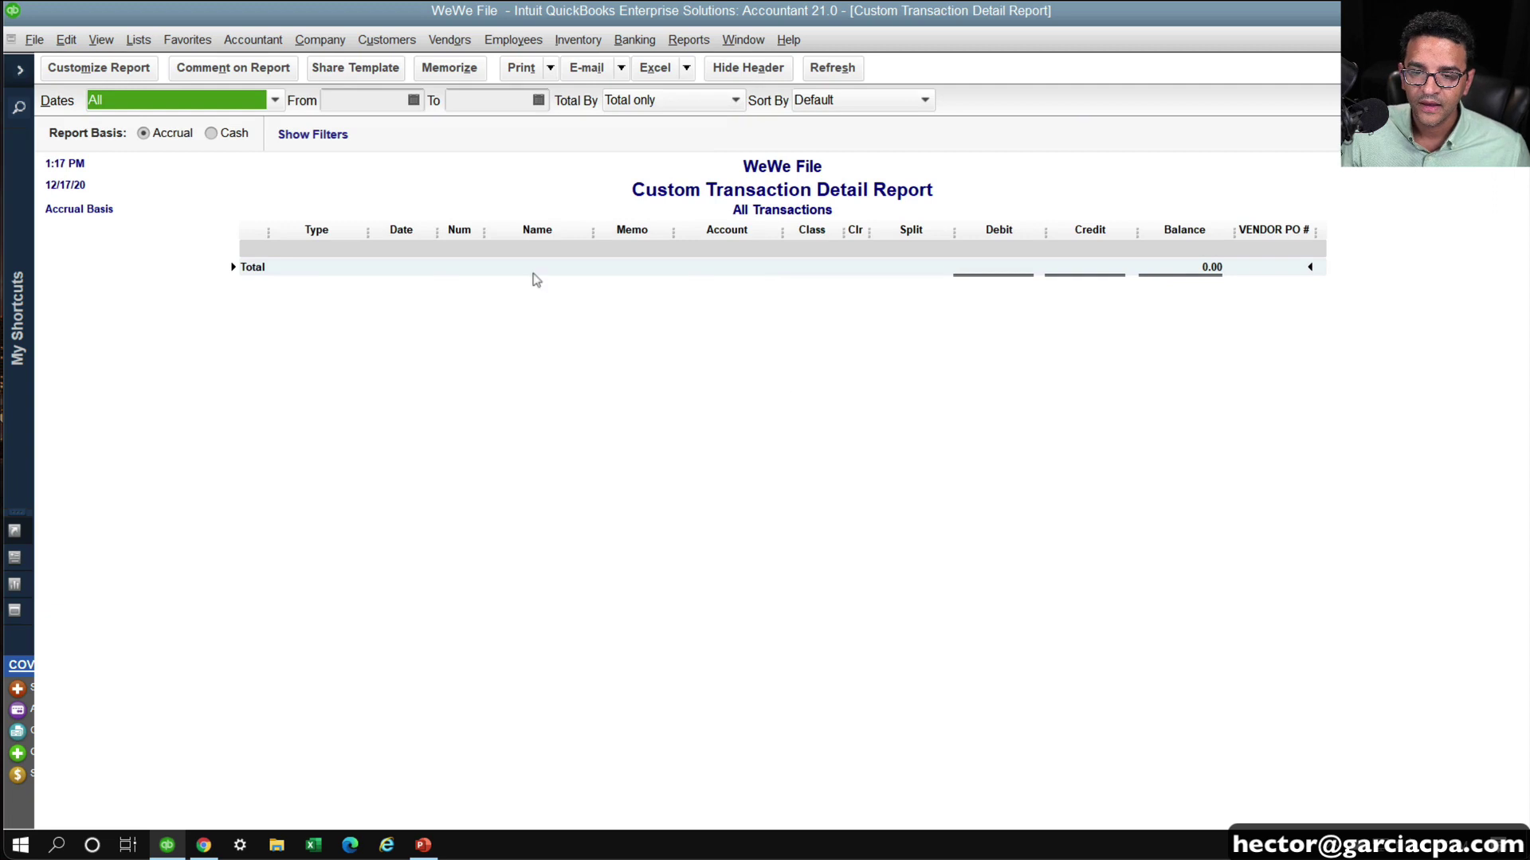
Restrict the report to non-posting transactions with the Posting Status filter
click(98, 72)
click(193, 79)
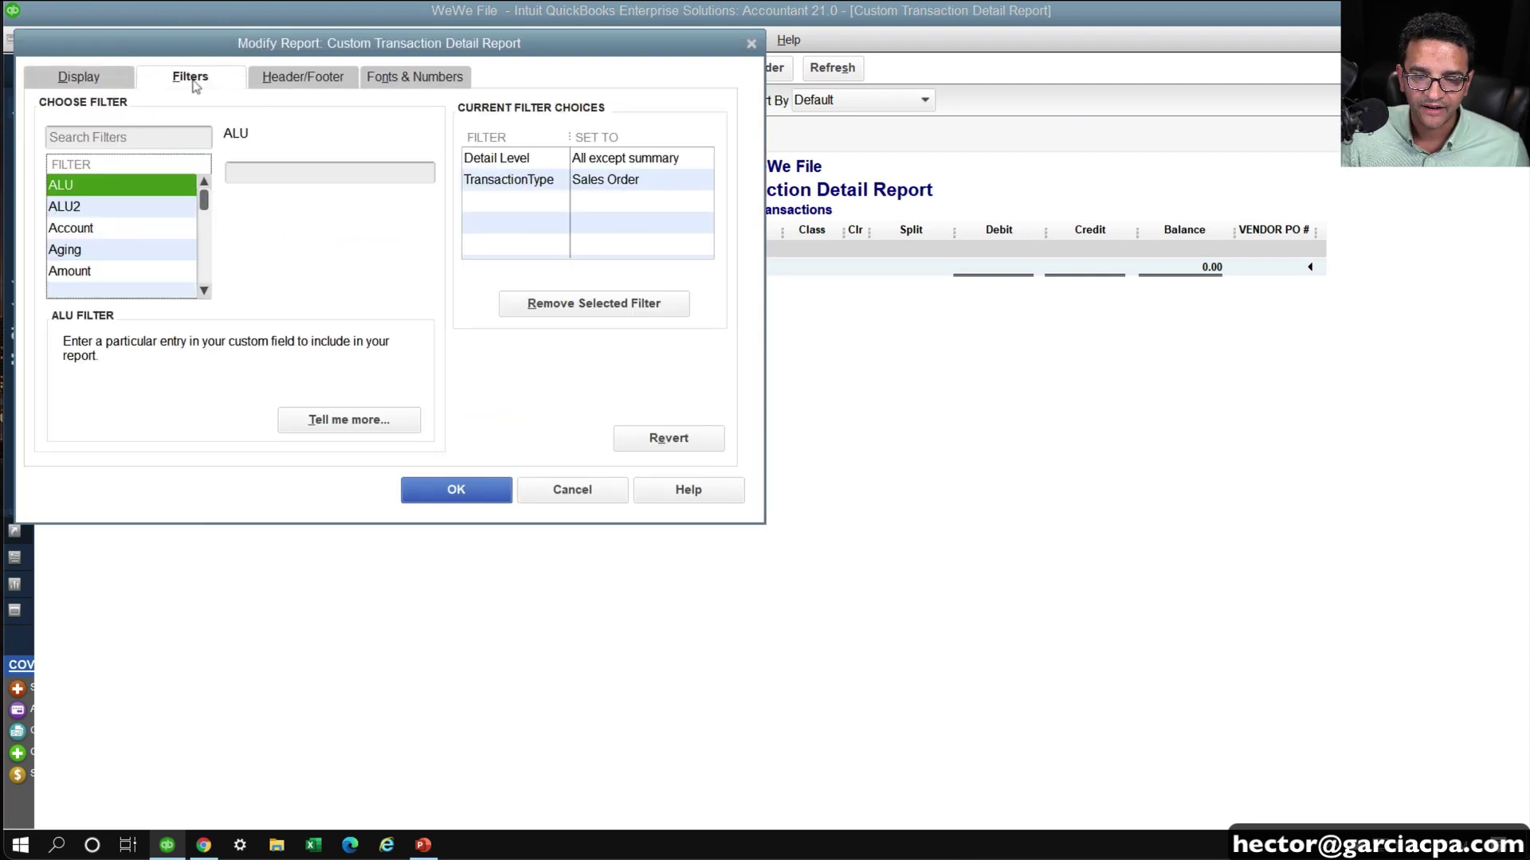
click(128, 209)
scroll(128, 227, down, 10)
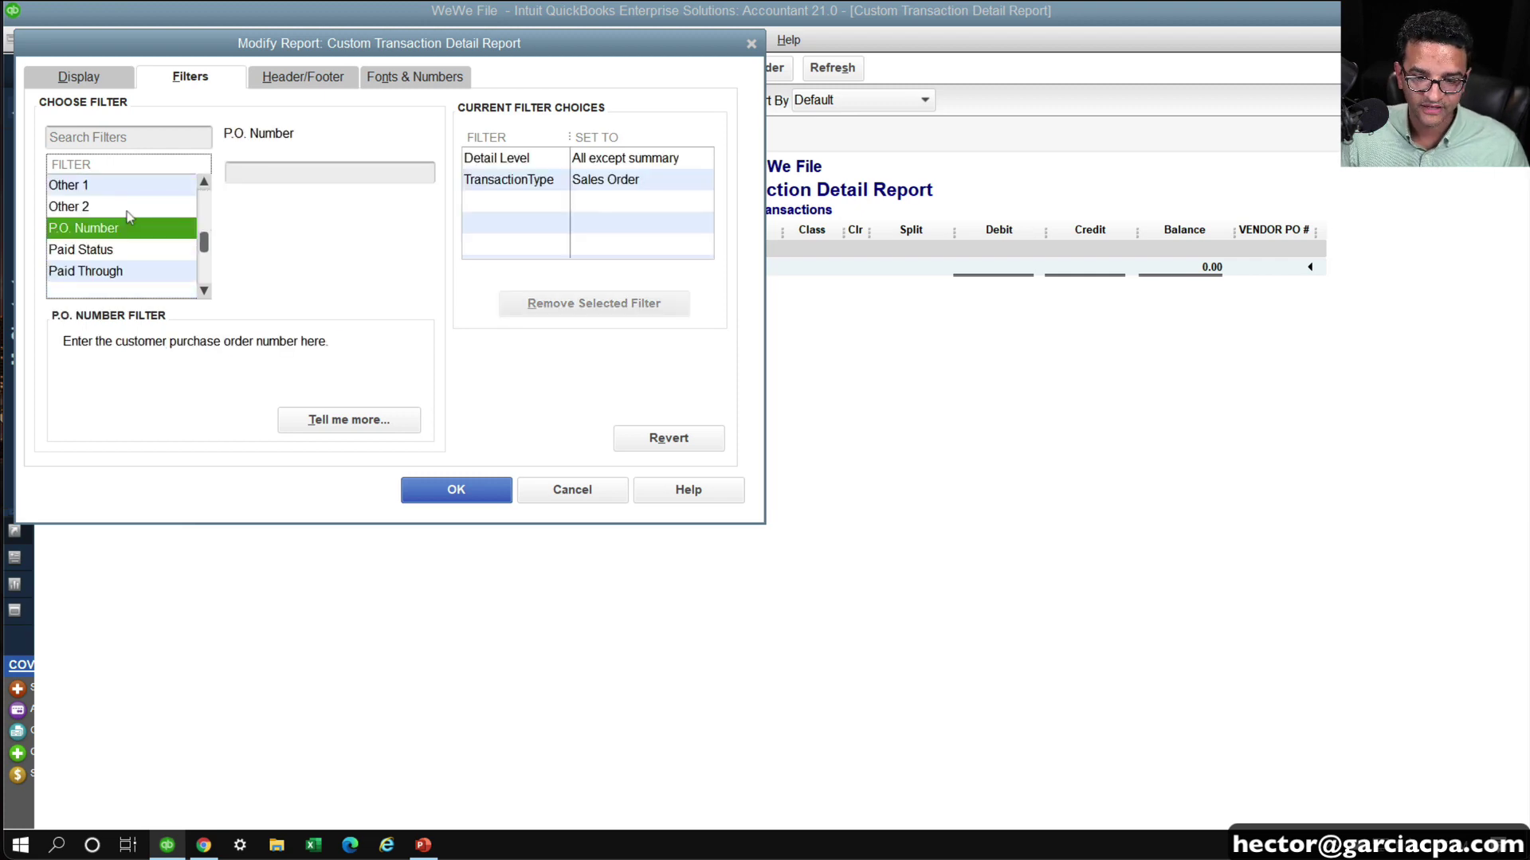
click(136, 273)
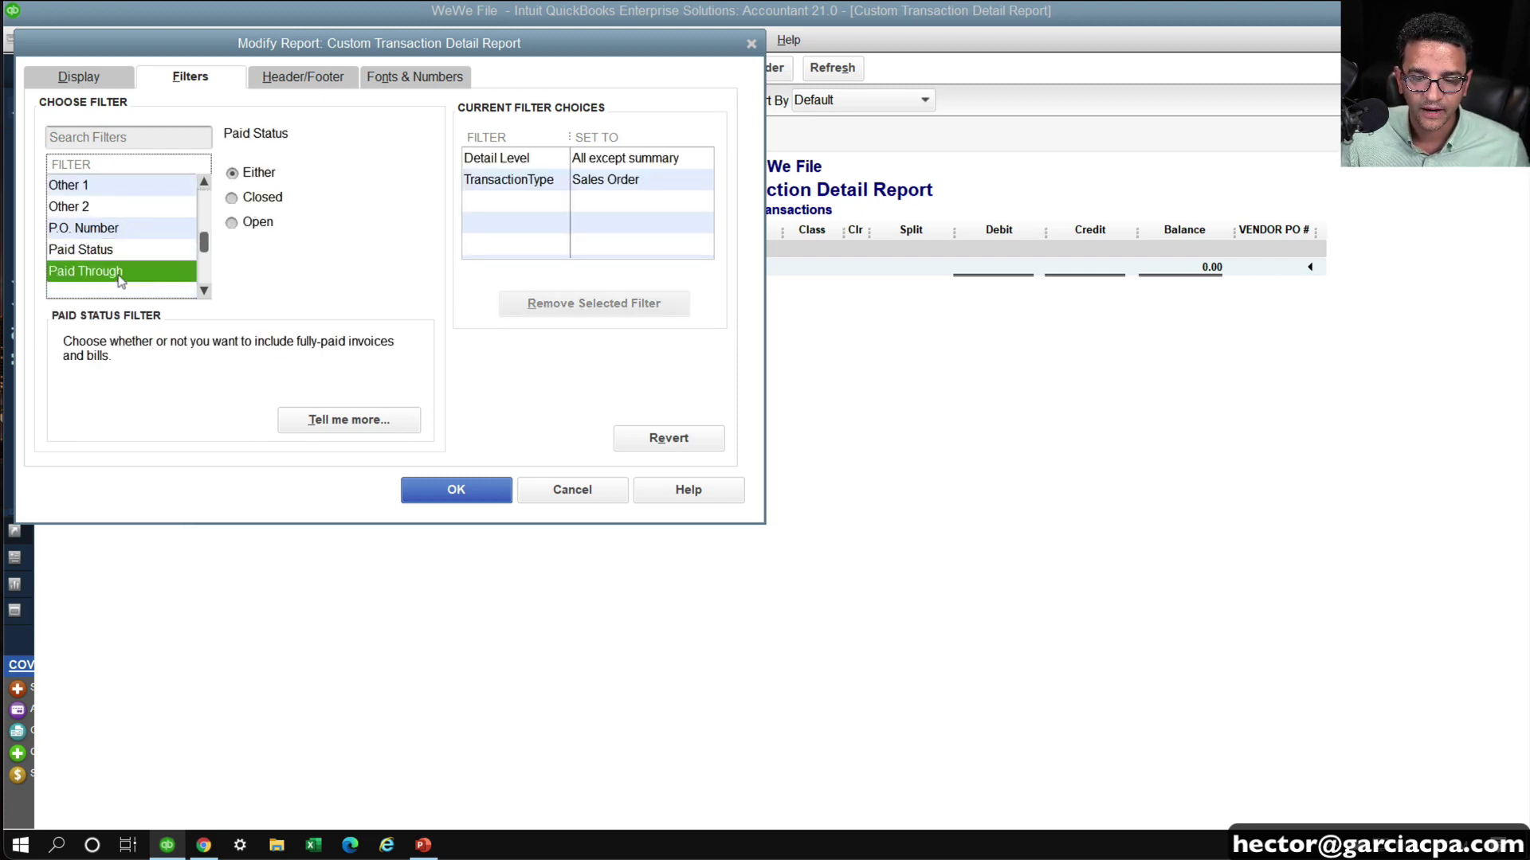
scroll(120, 274, down, 3)
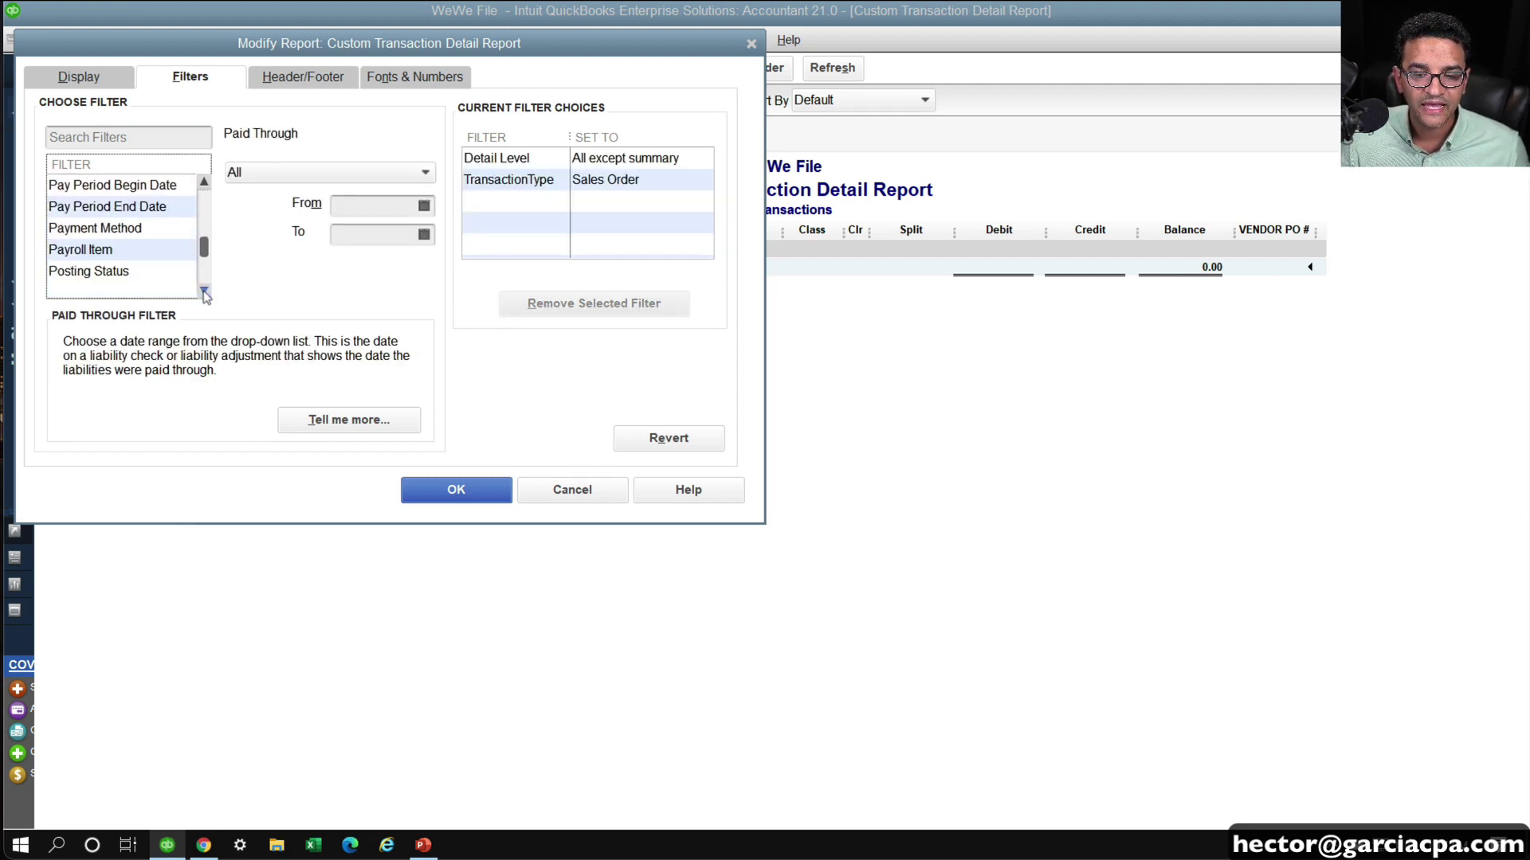
click(116, 250)
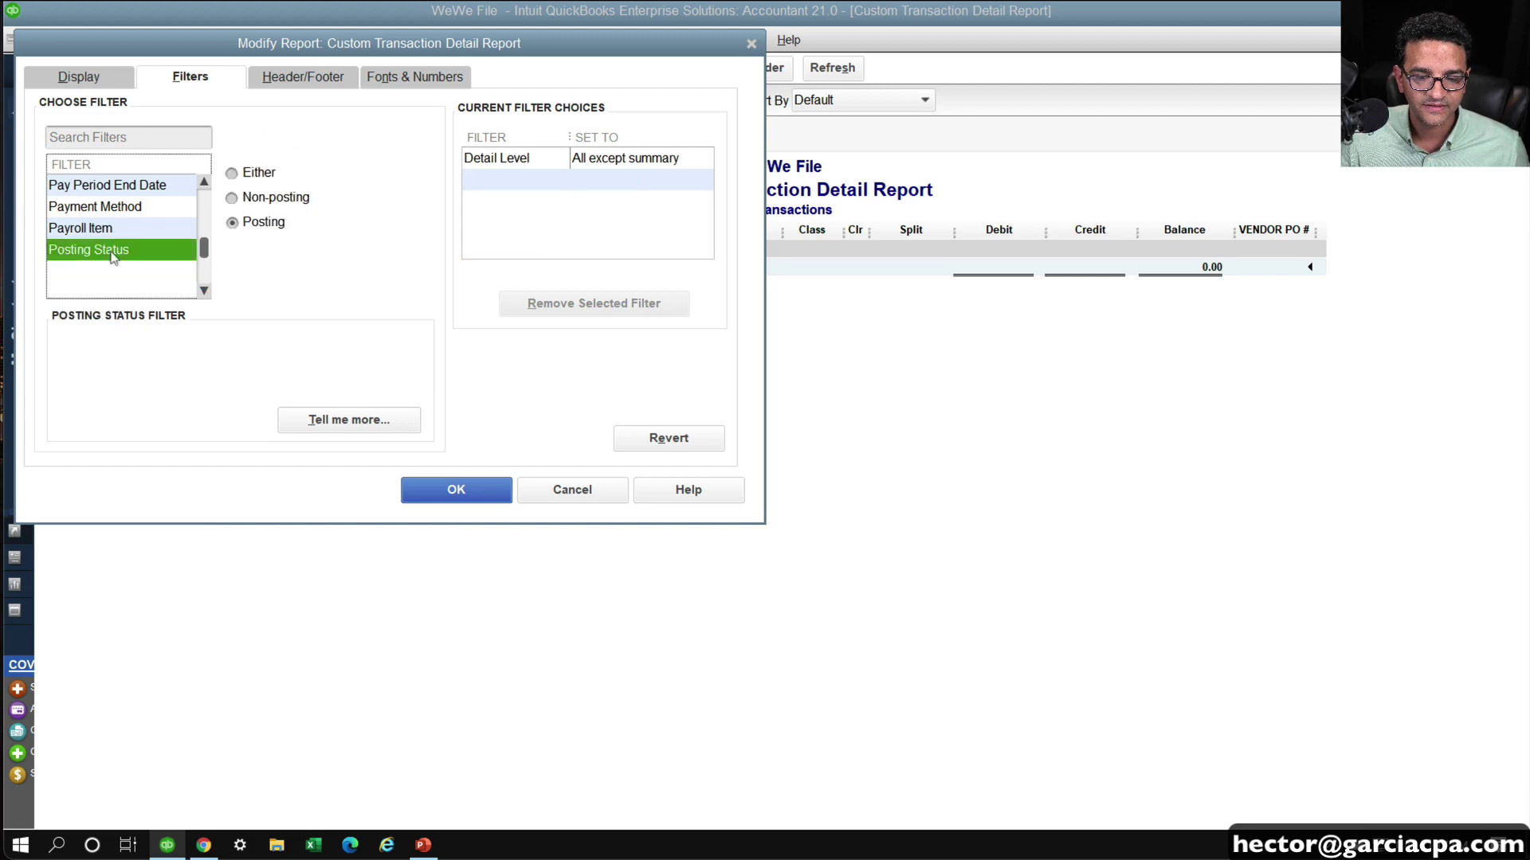
click(239, 203)
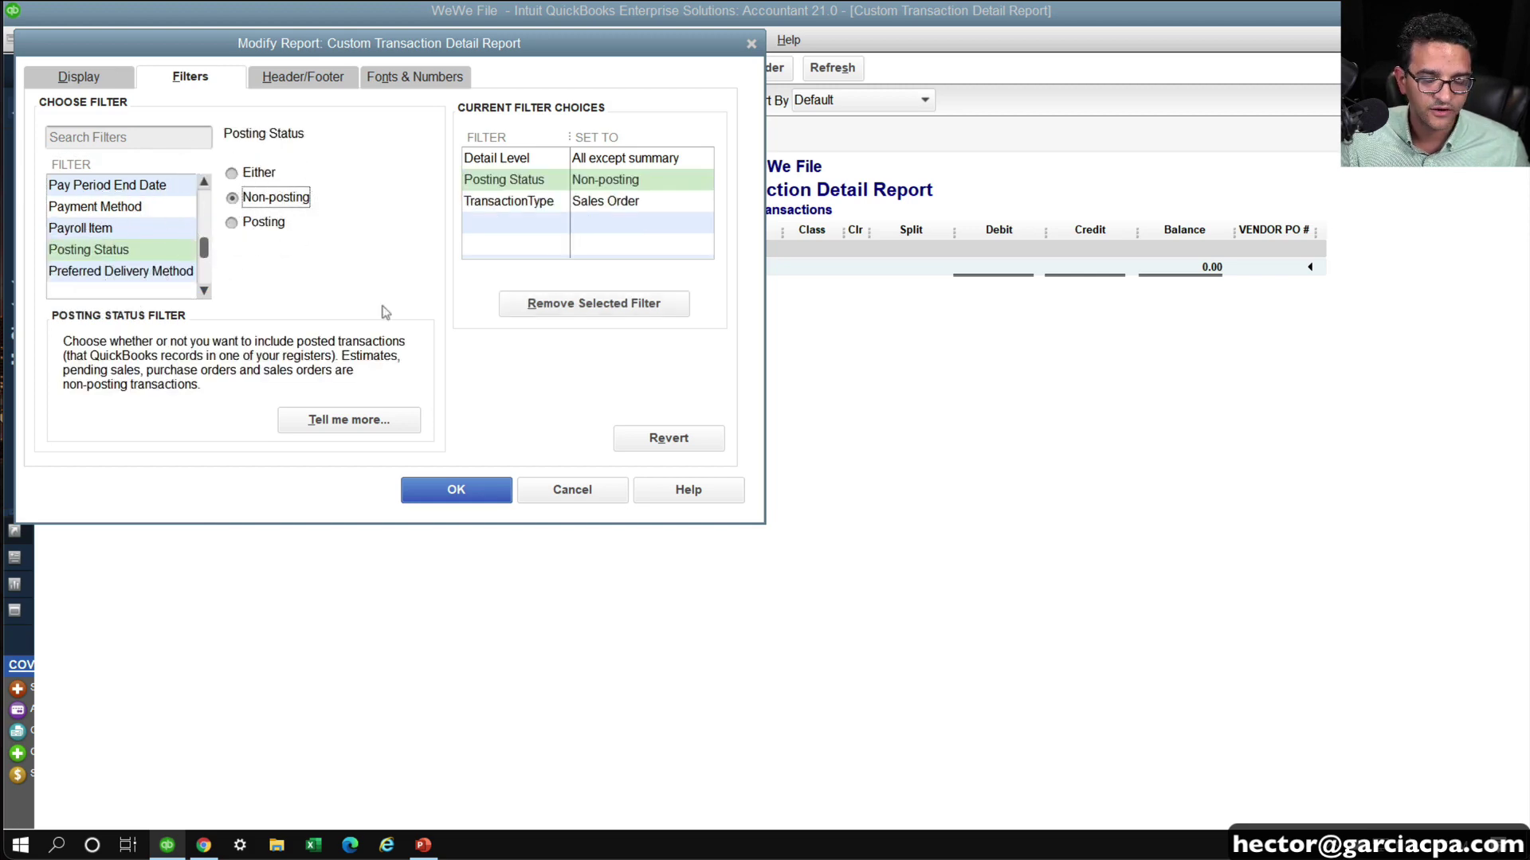
click(454, 492)
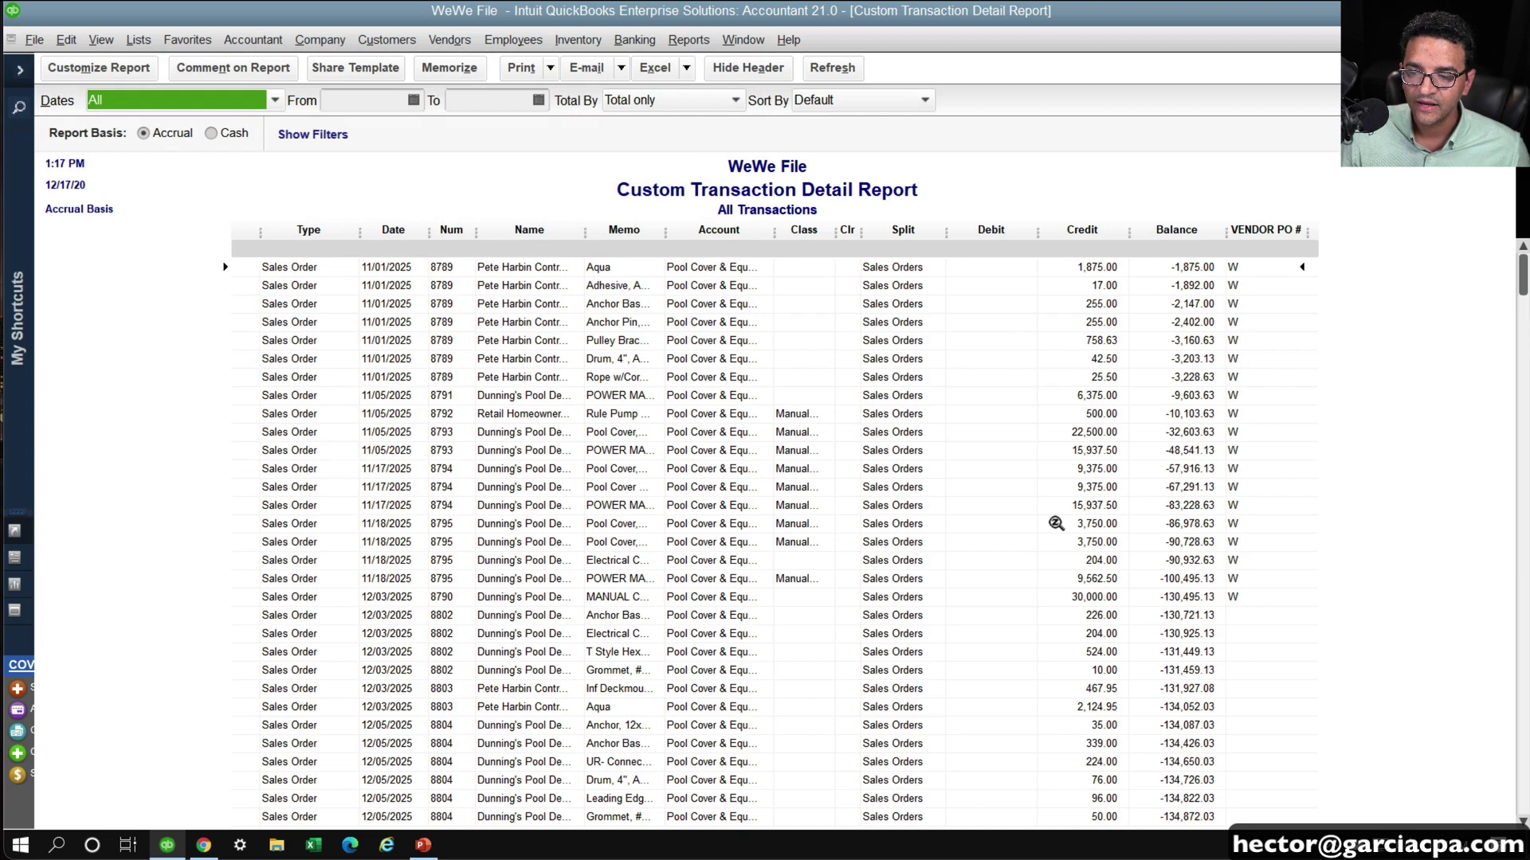
Sort the report by VENDOR PO #, trying descending before settling on ascending
scroll(1052, 525, down, 3)
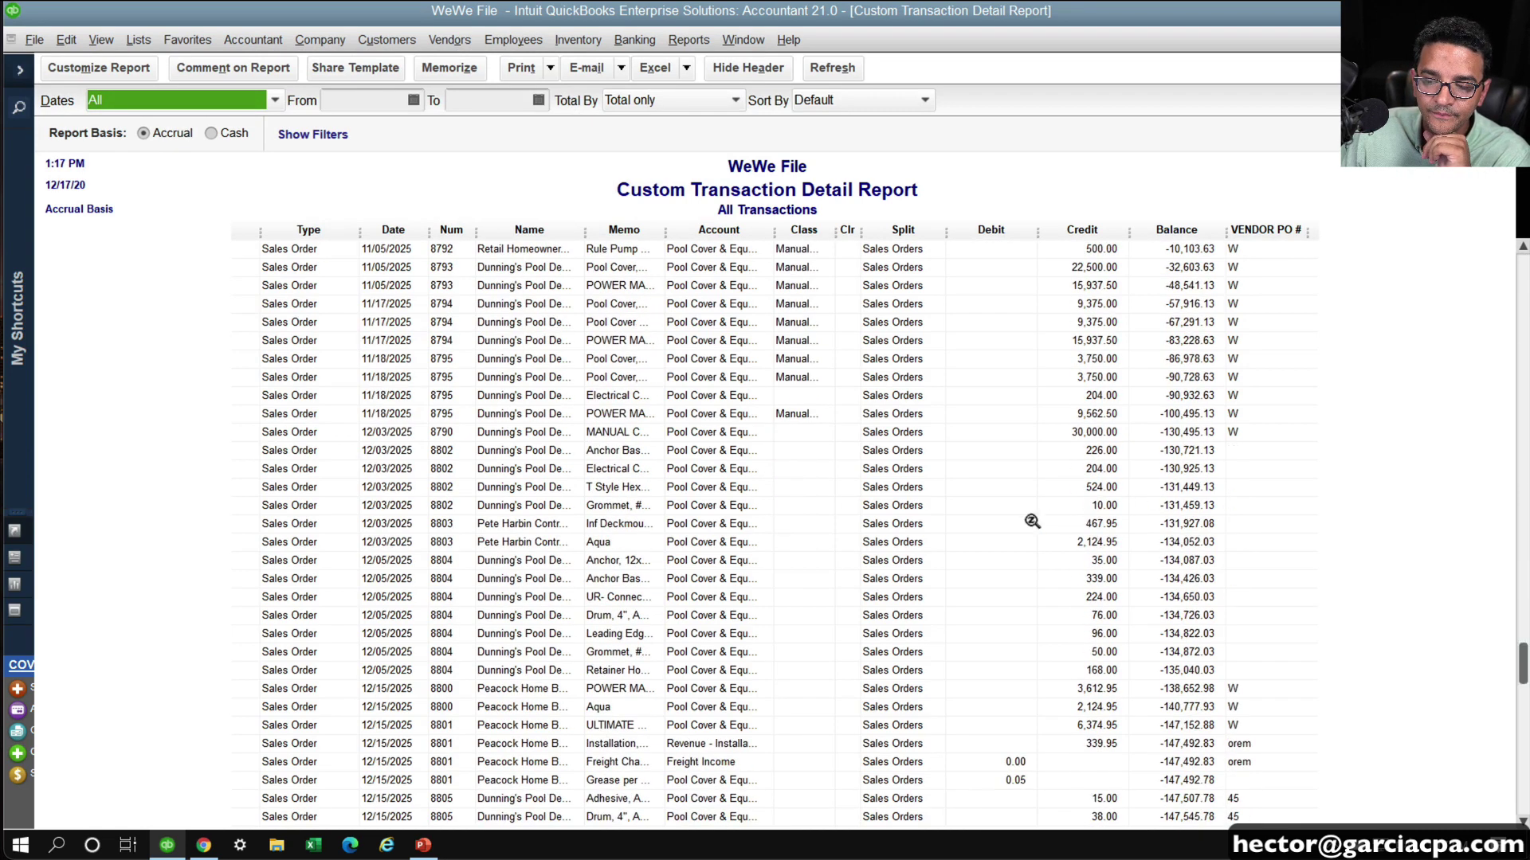
scroll(1038, 534, down, 1)
scroll(1037, 533, up, 5)
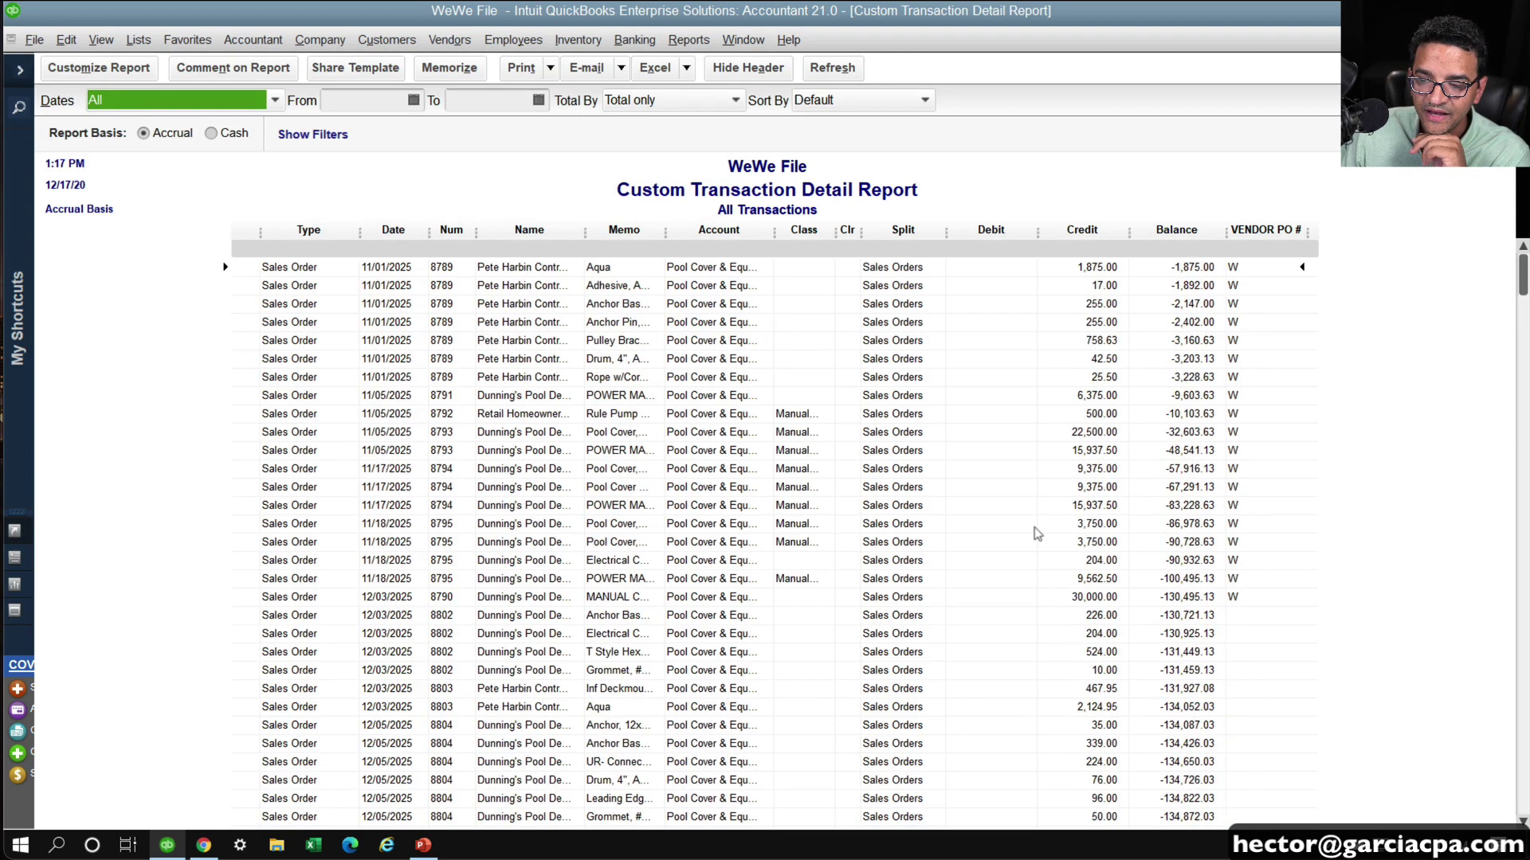
click(892, 99)
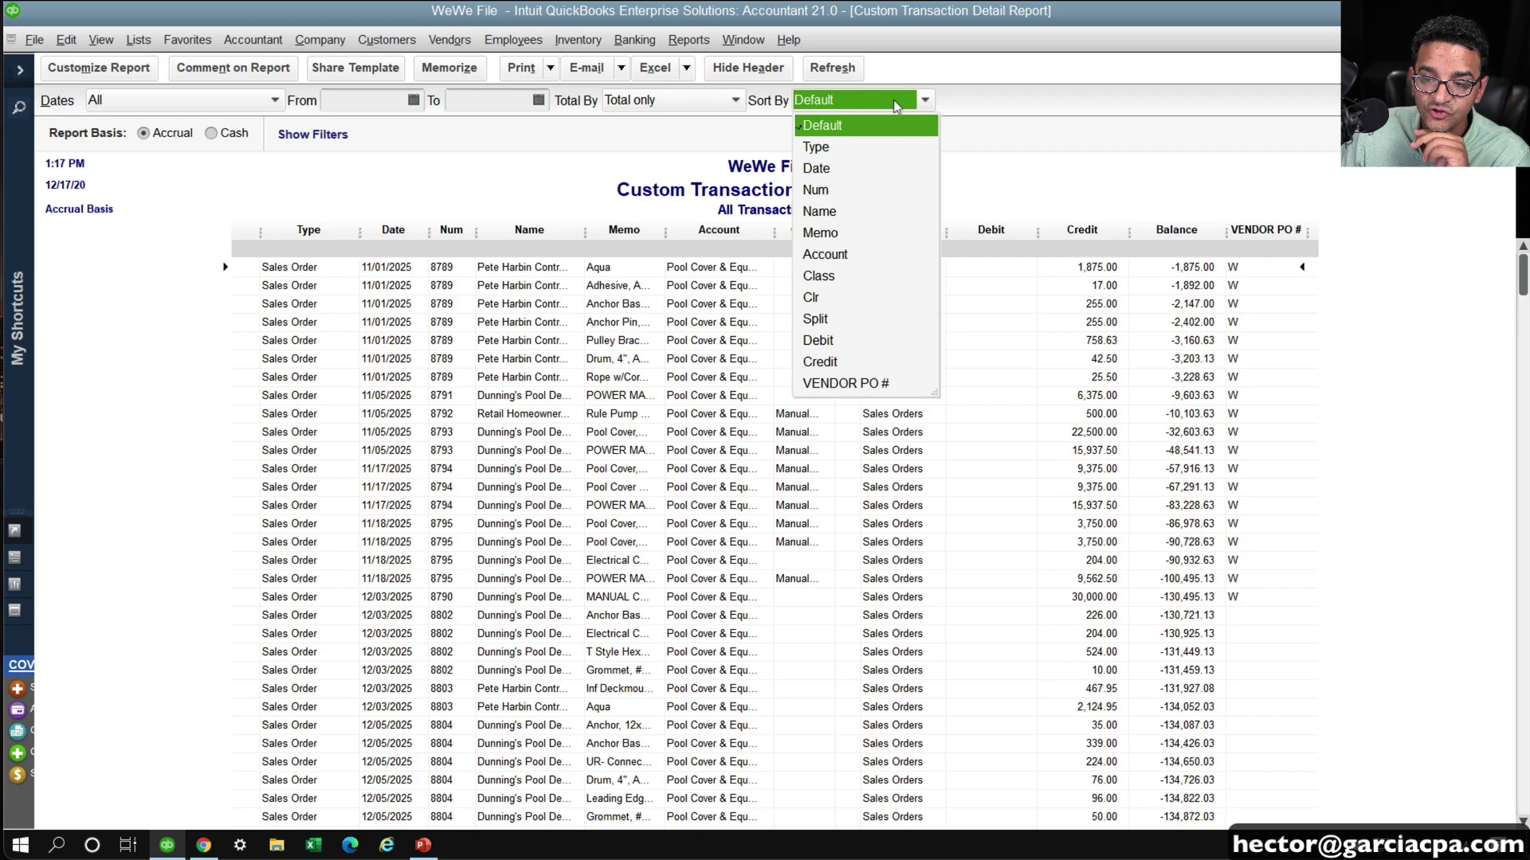
click(857, 385)
click(942, 92)
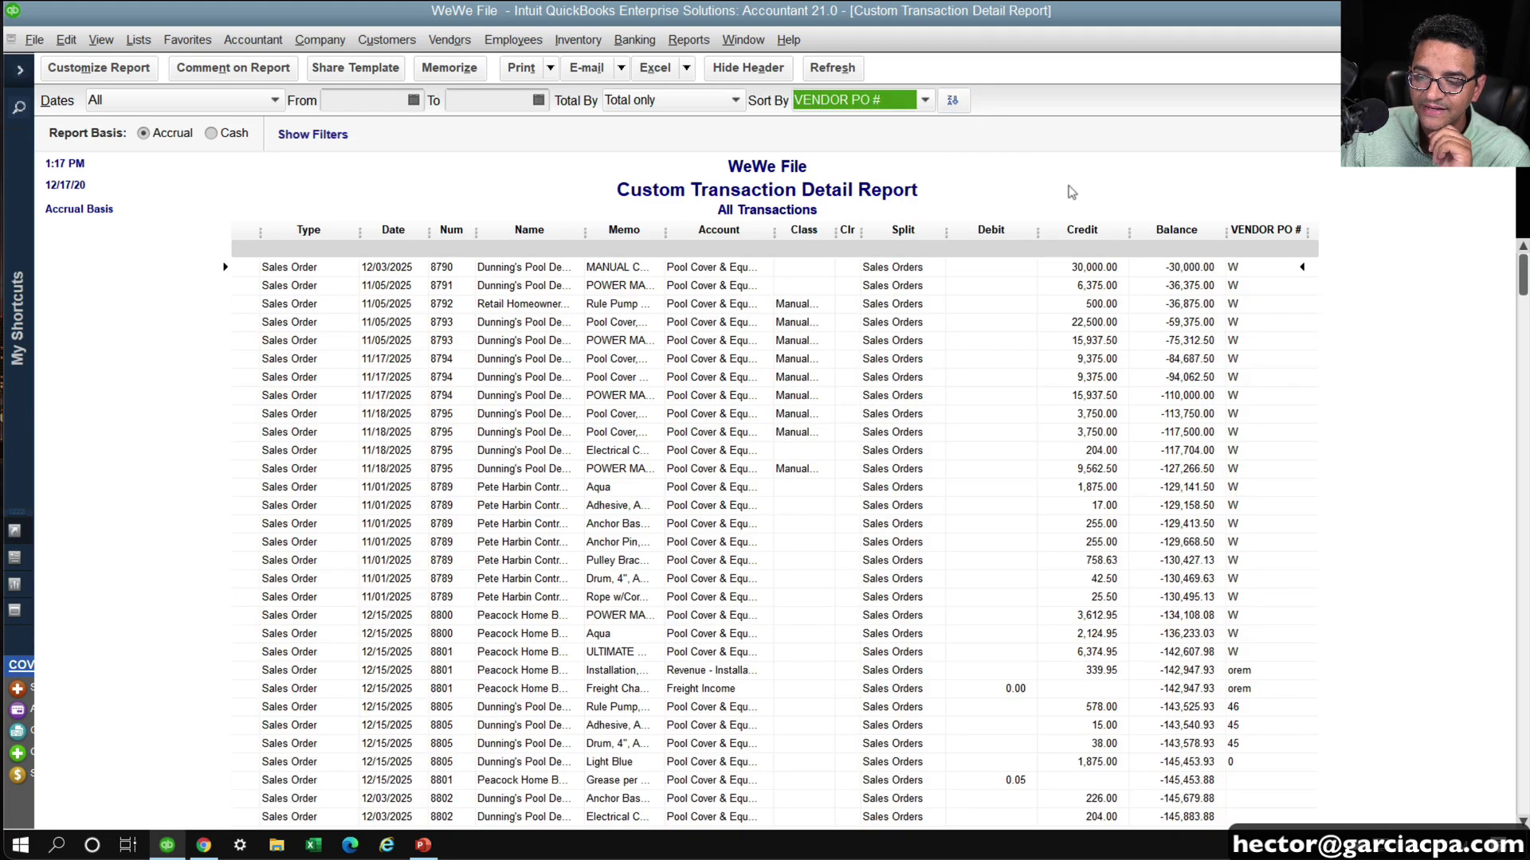
click(956, 102)
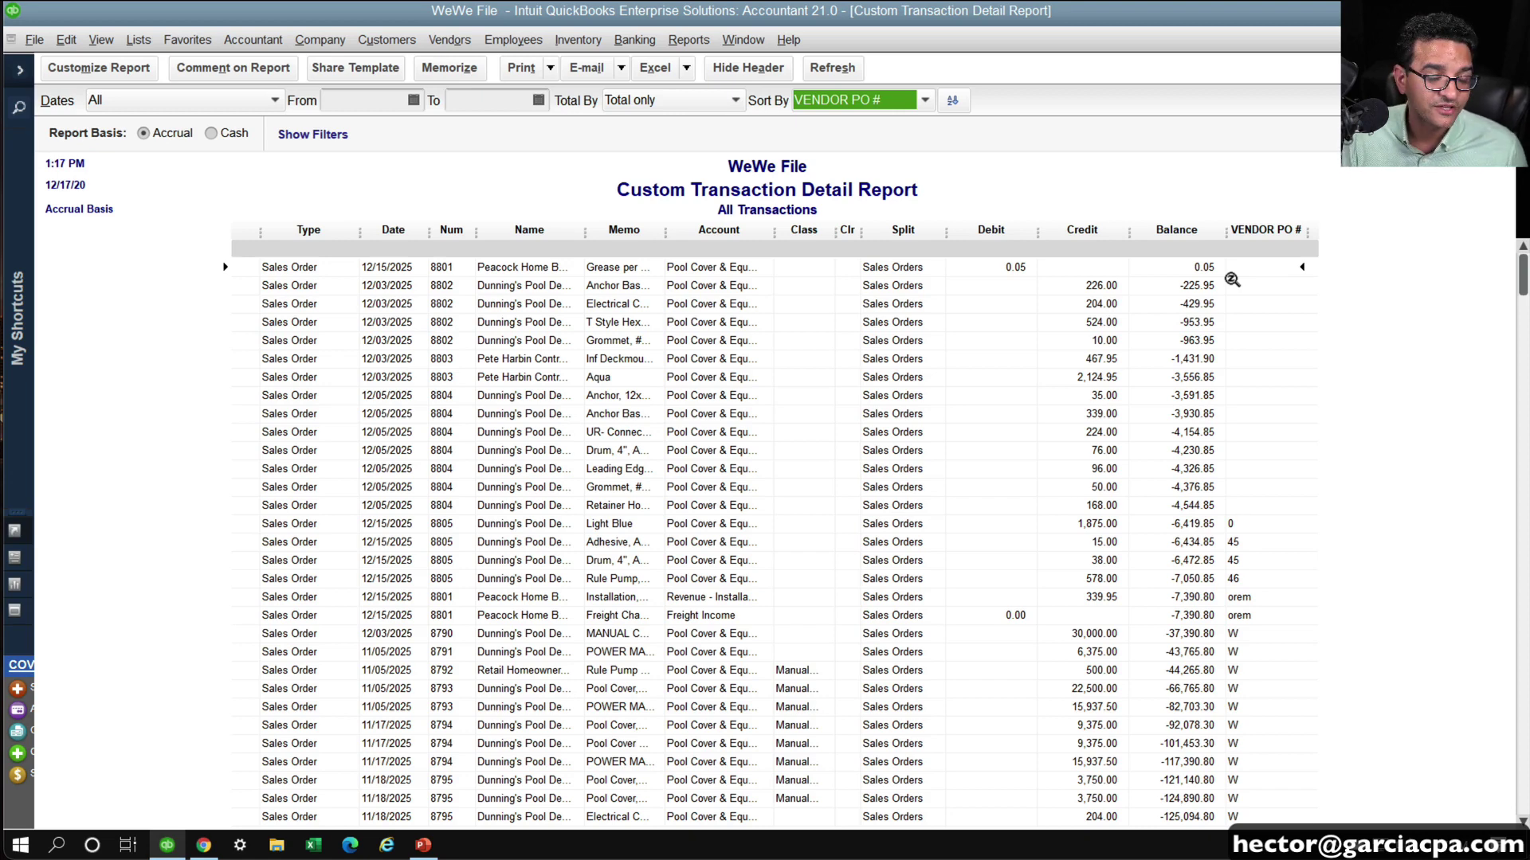
Add a VENDOR PO # filter of 0, leaving only the Light Blue 1,875.00 line of 8805
click(103, 74)
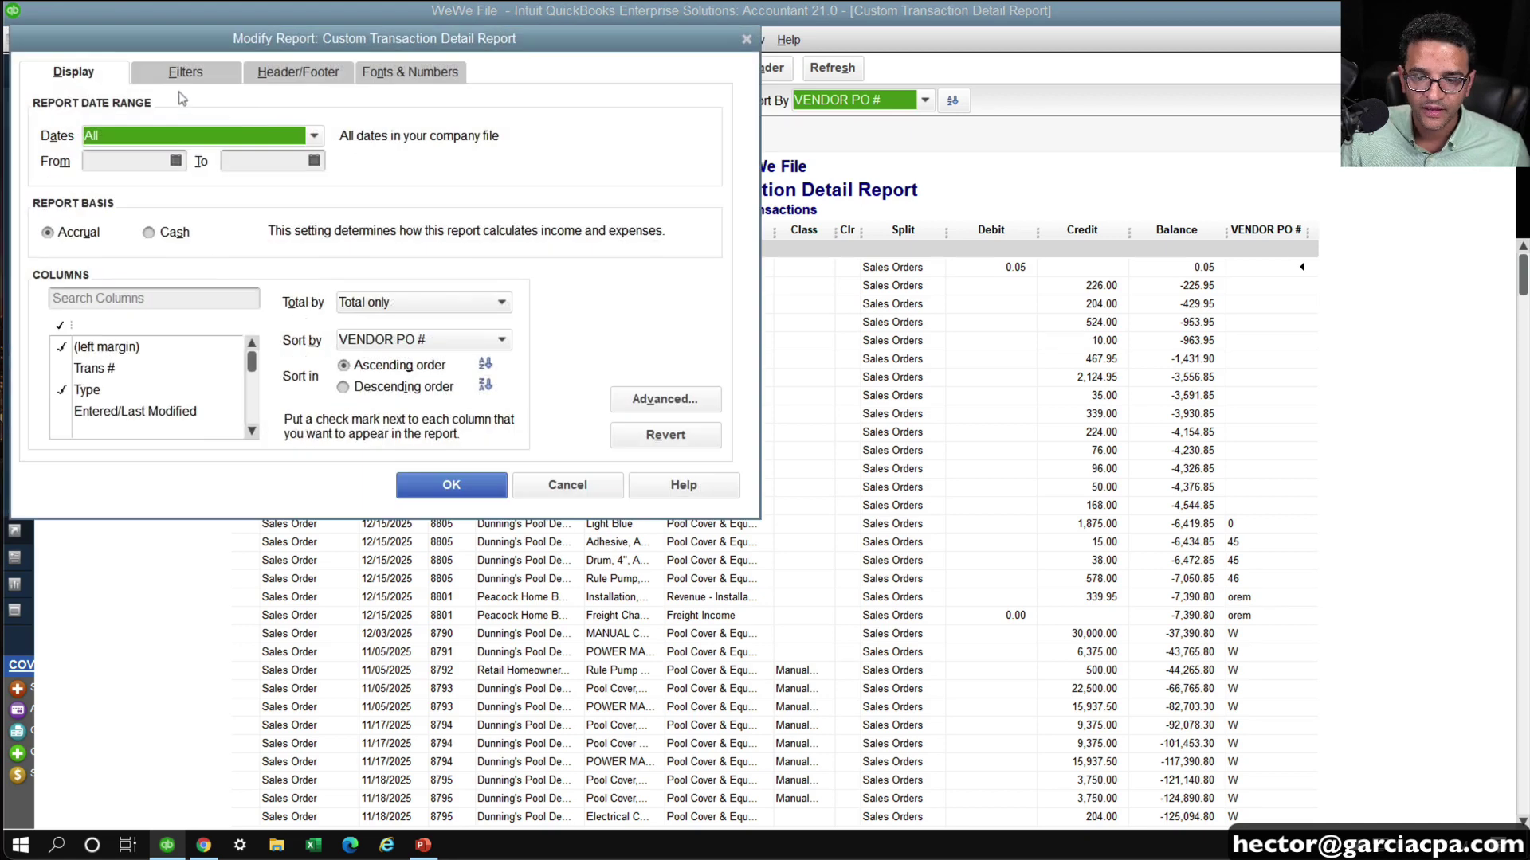
click(182, 73)
click(127, 132)
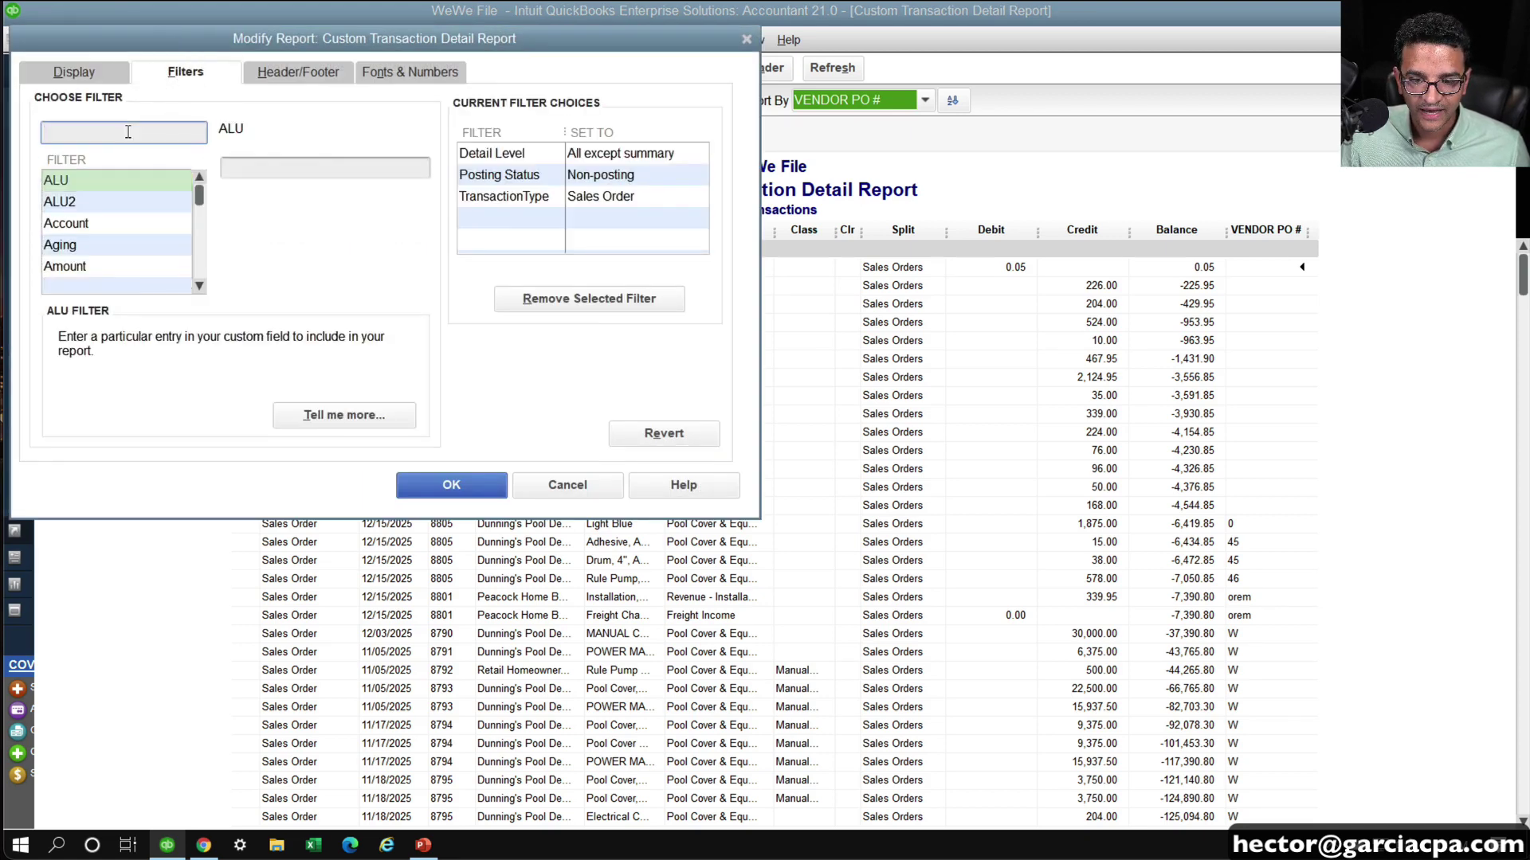
text(vend)
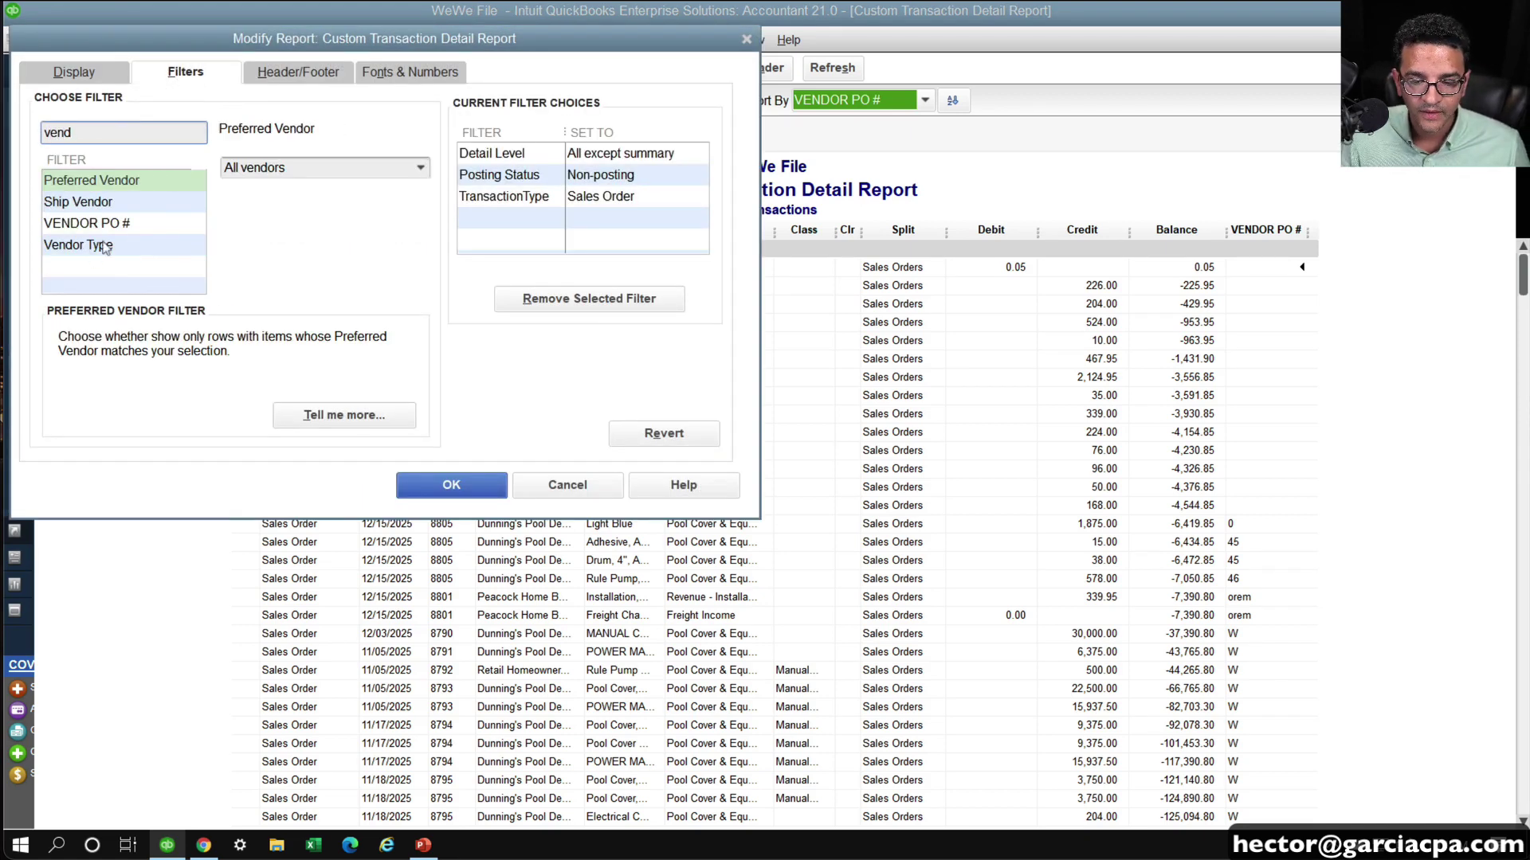
click(121, 226)
click(270, 177)
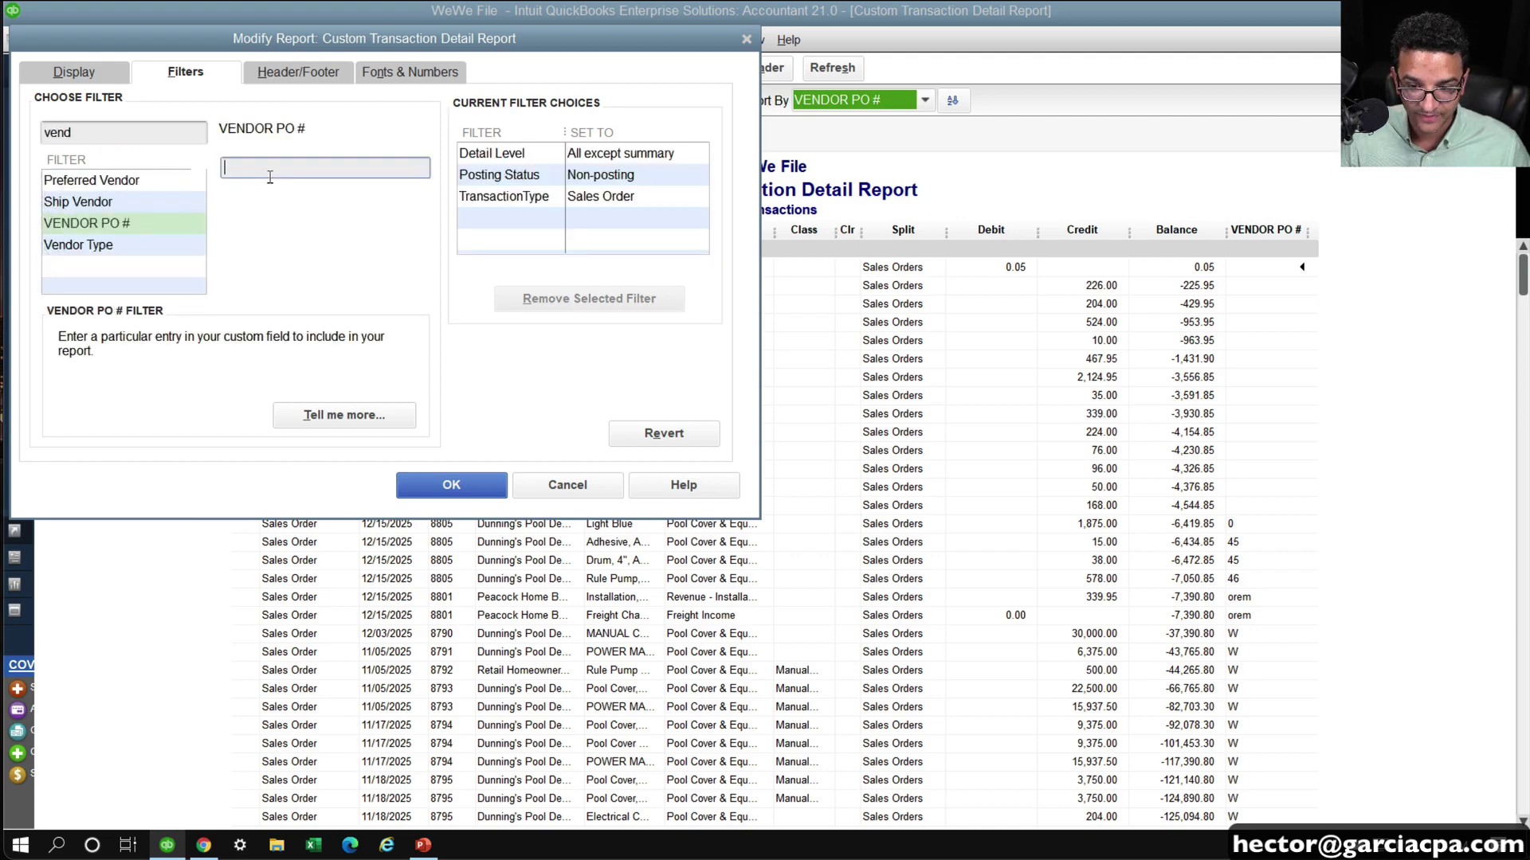
text(0)
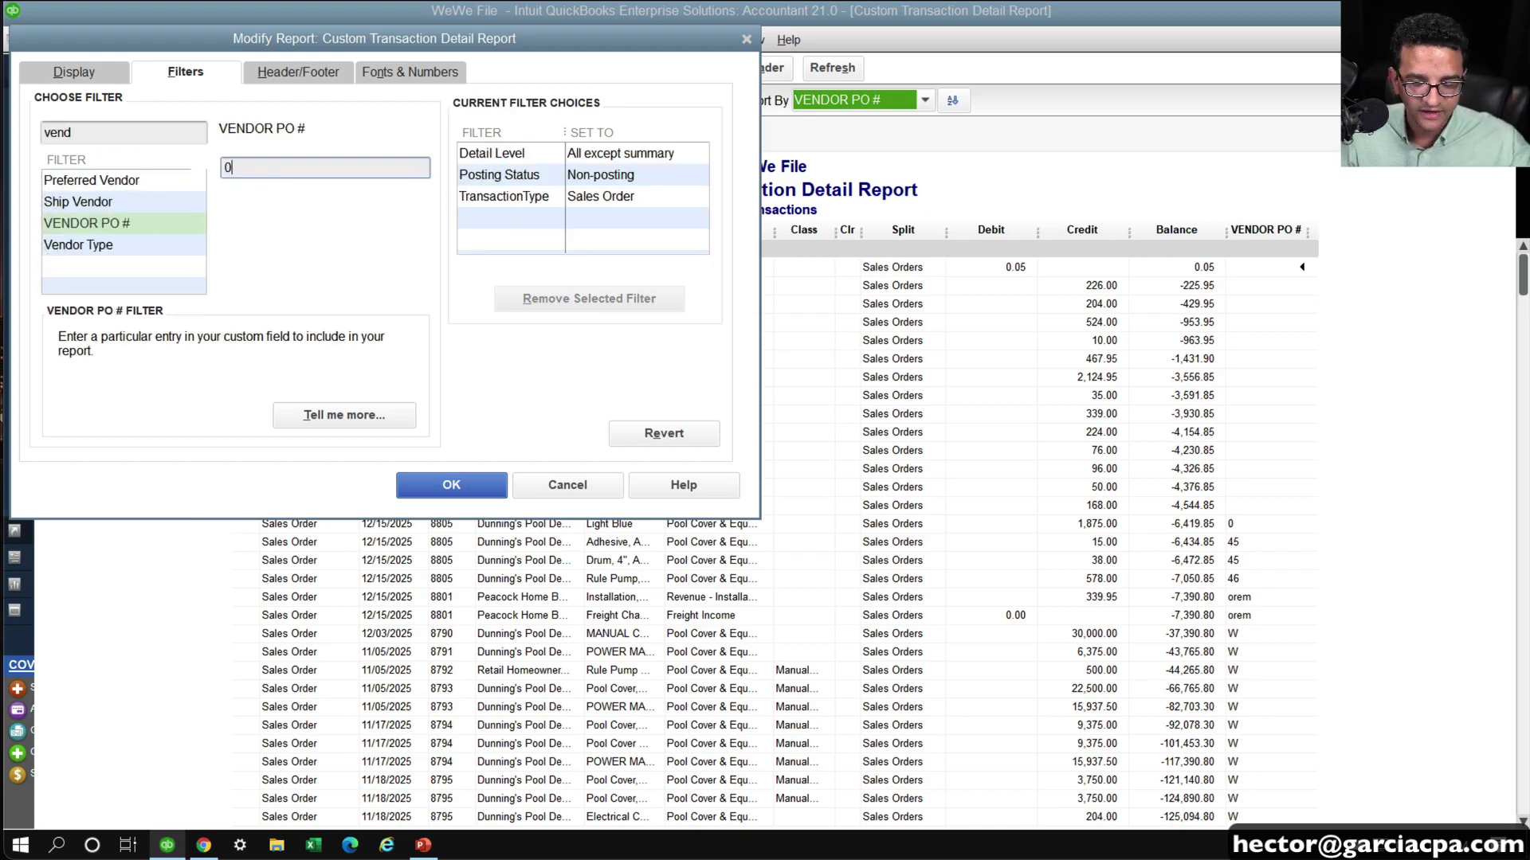
click(455, 488)
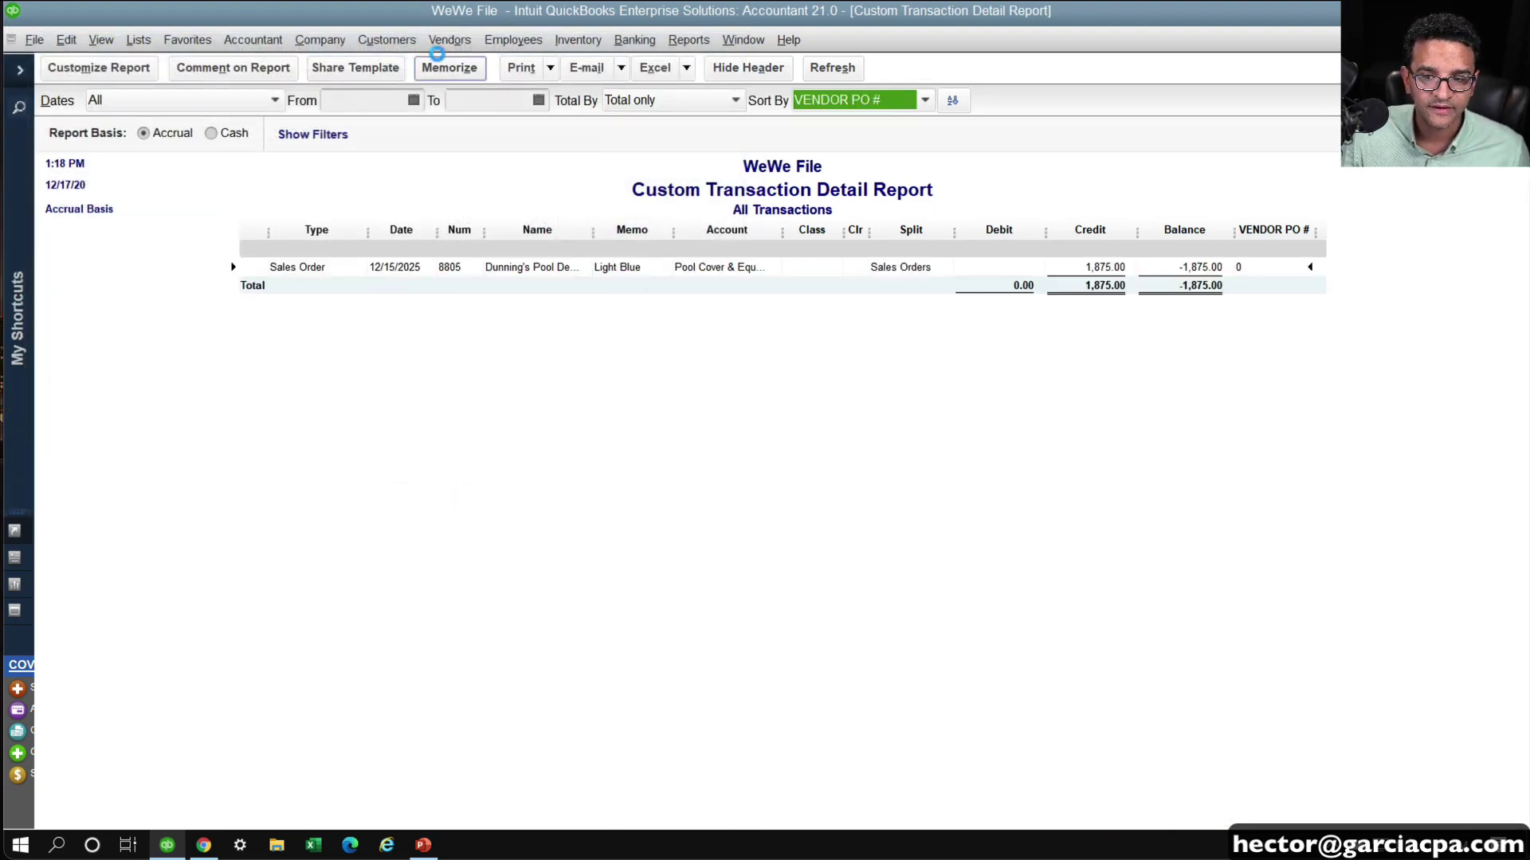
Memorize the filtered report under the name 'Sales Orders with Pending PO's to Create'
click(437, 54)
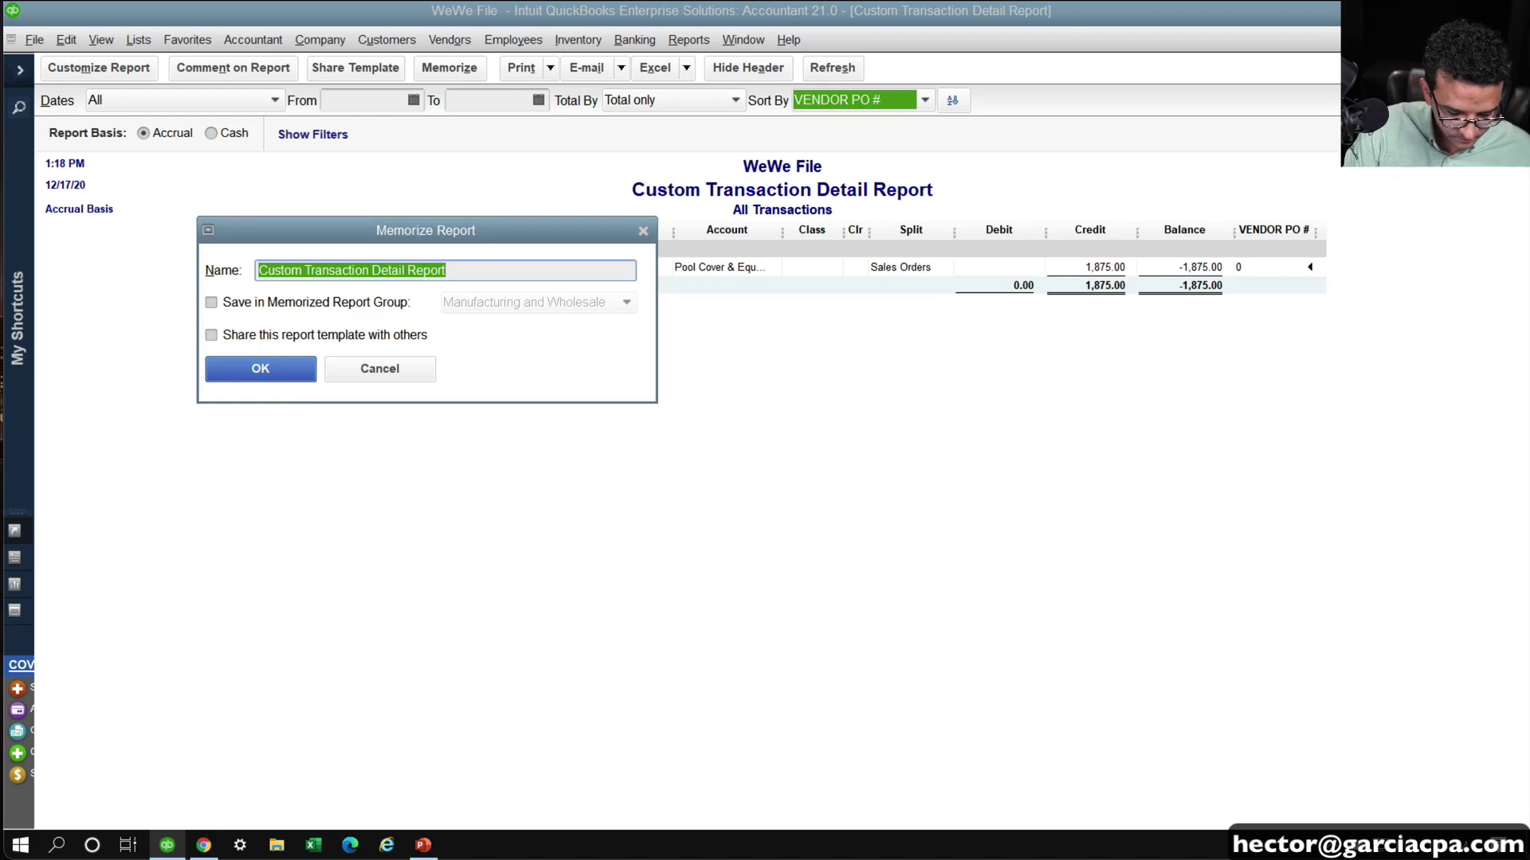
text(Sales Orders w)
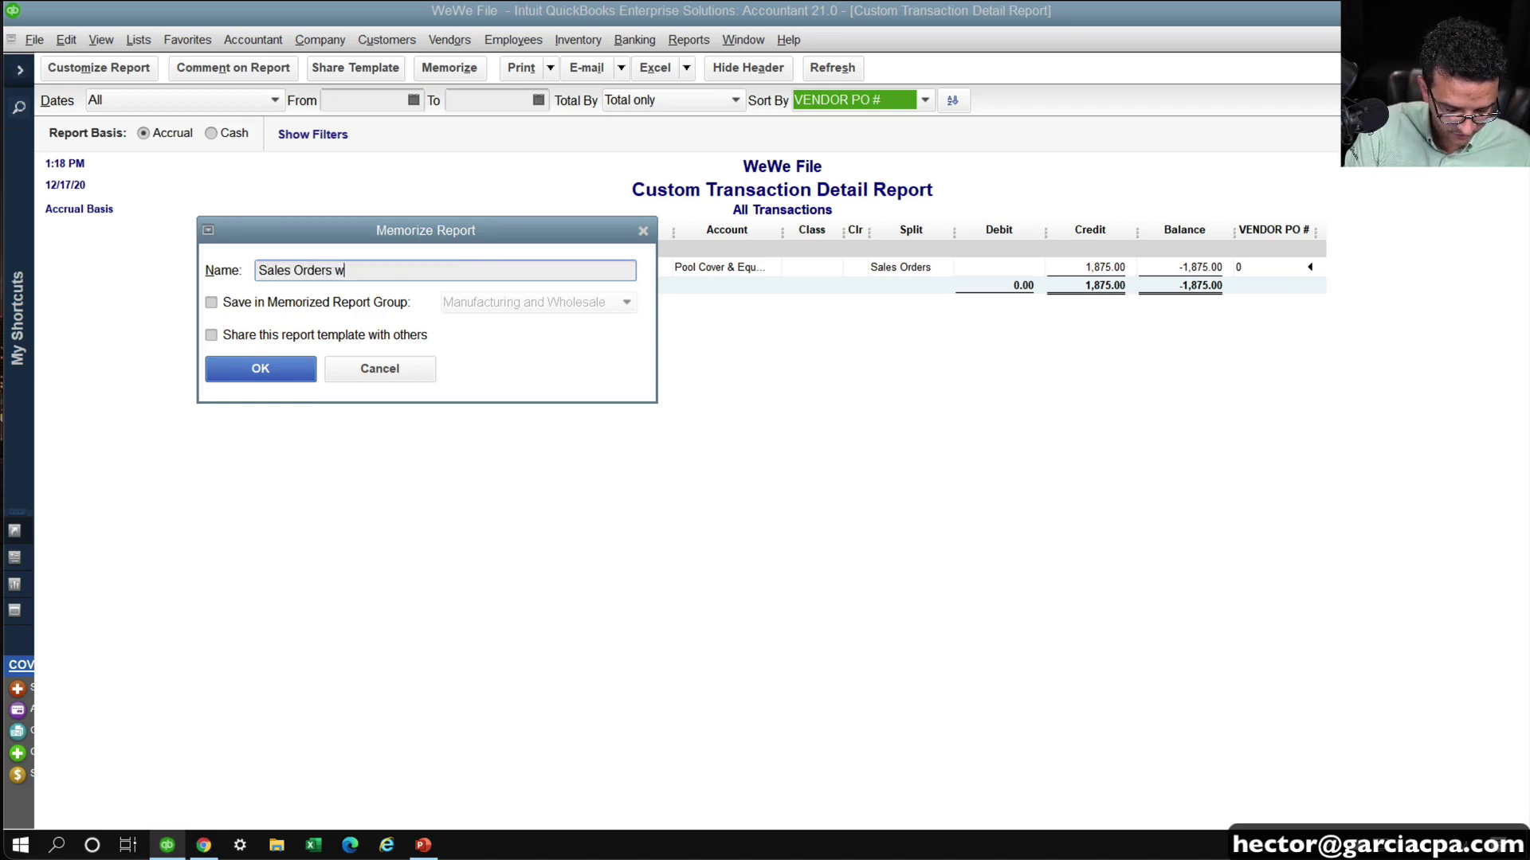
text(ith Pending )
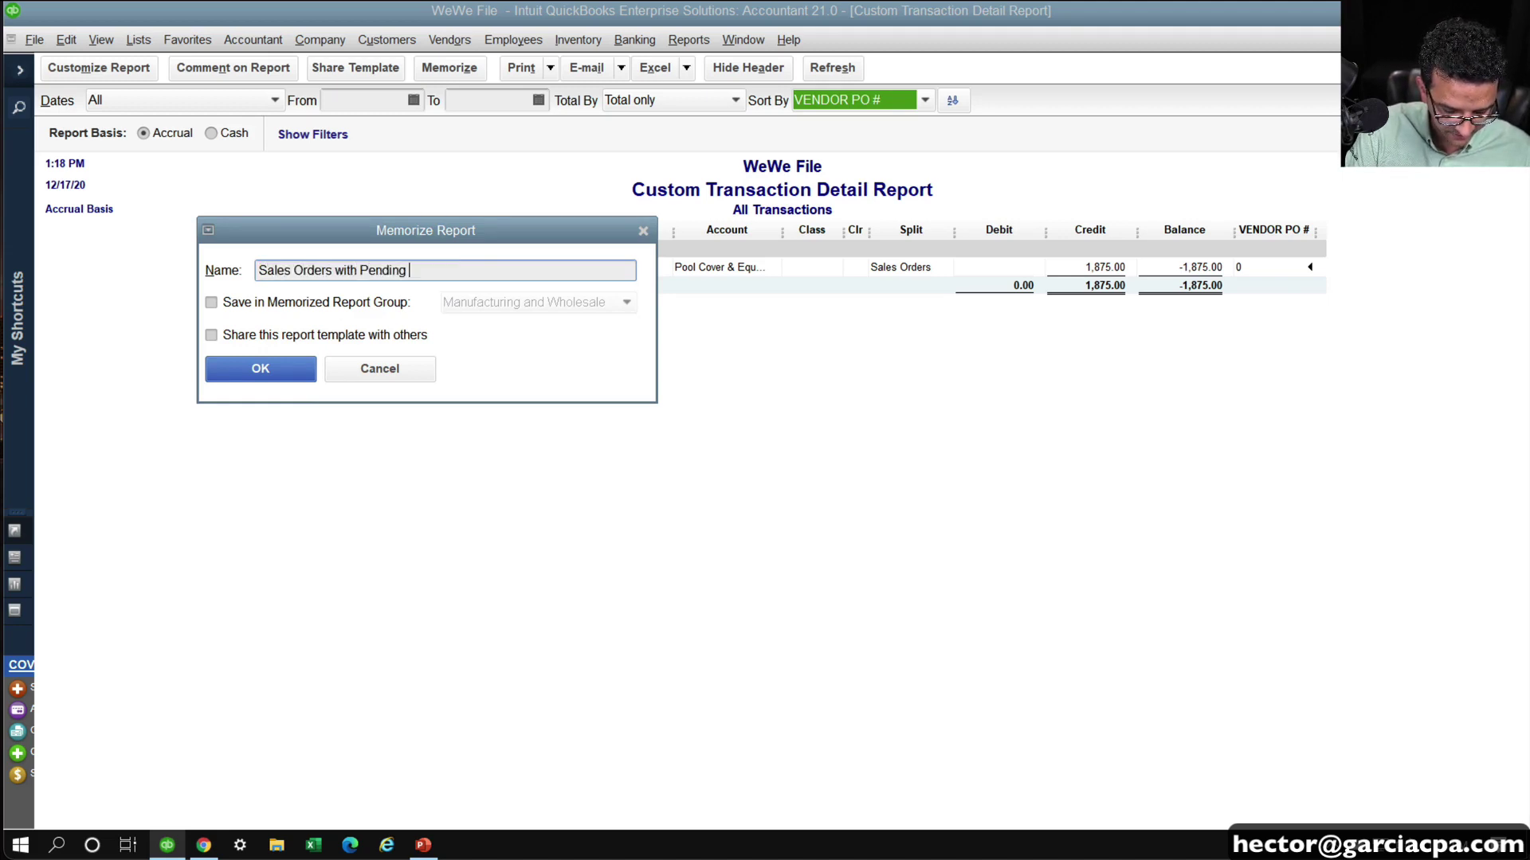
text(PO's to Create)
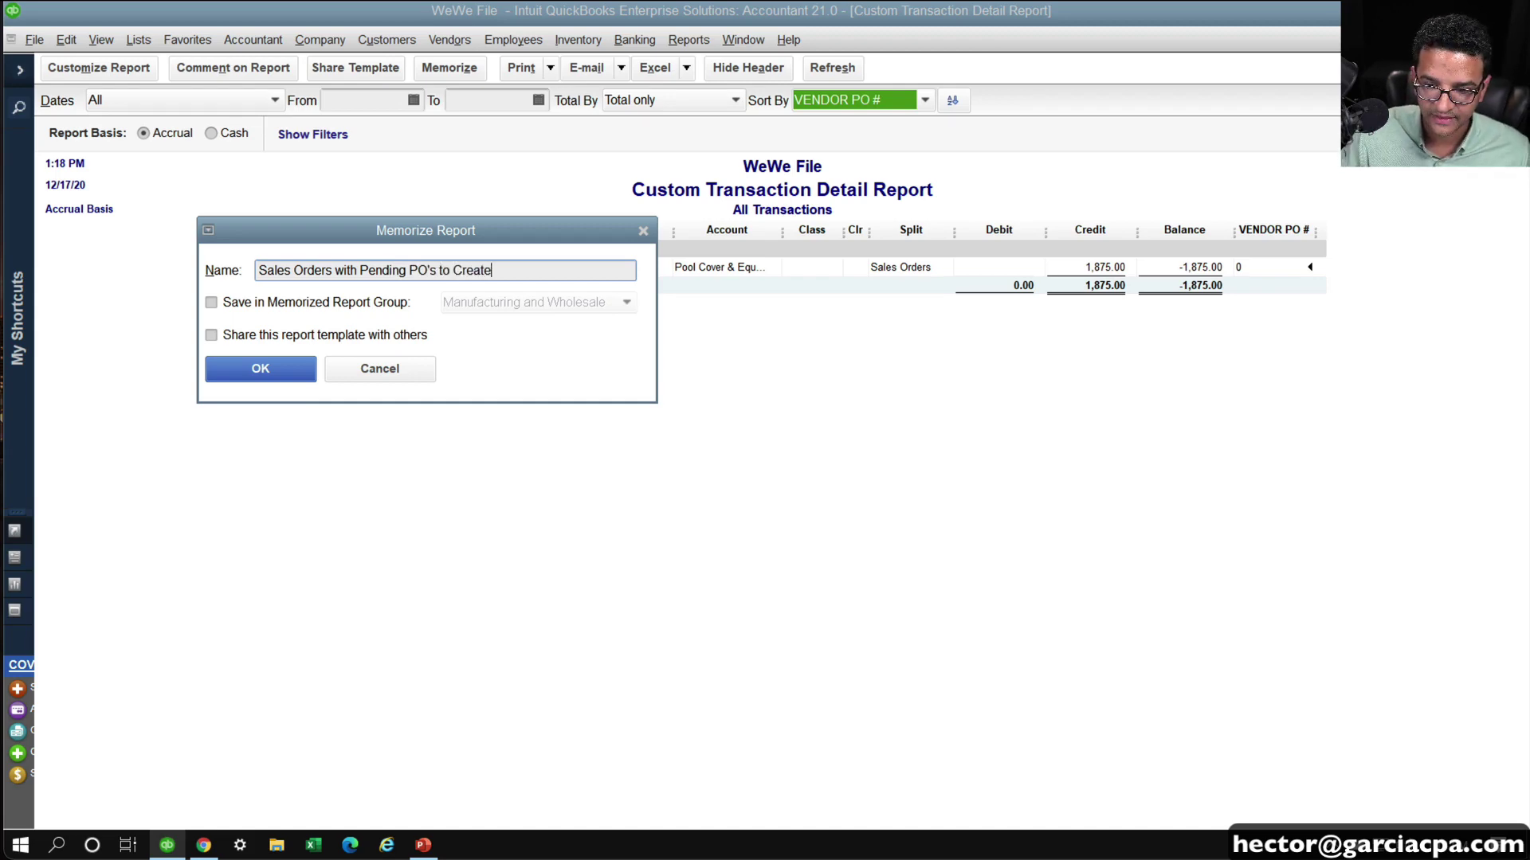
click(284, 372)
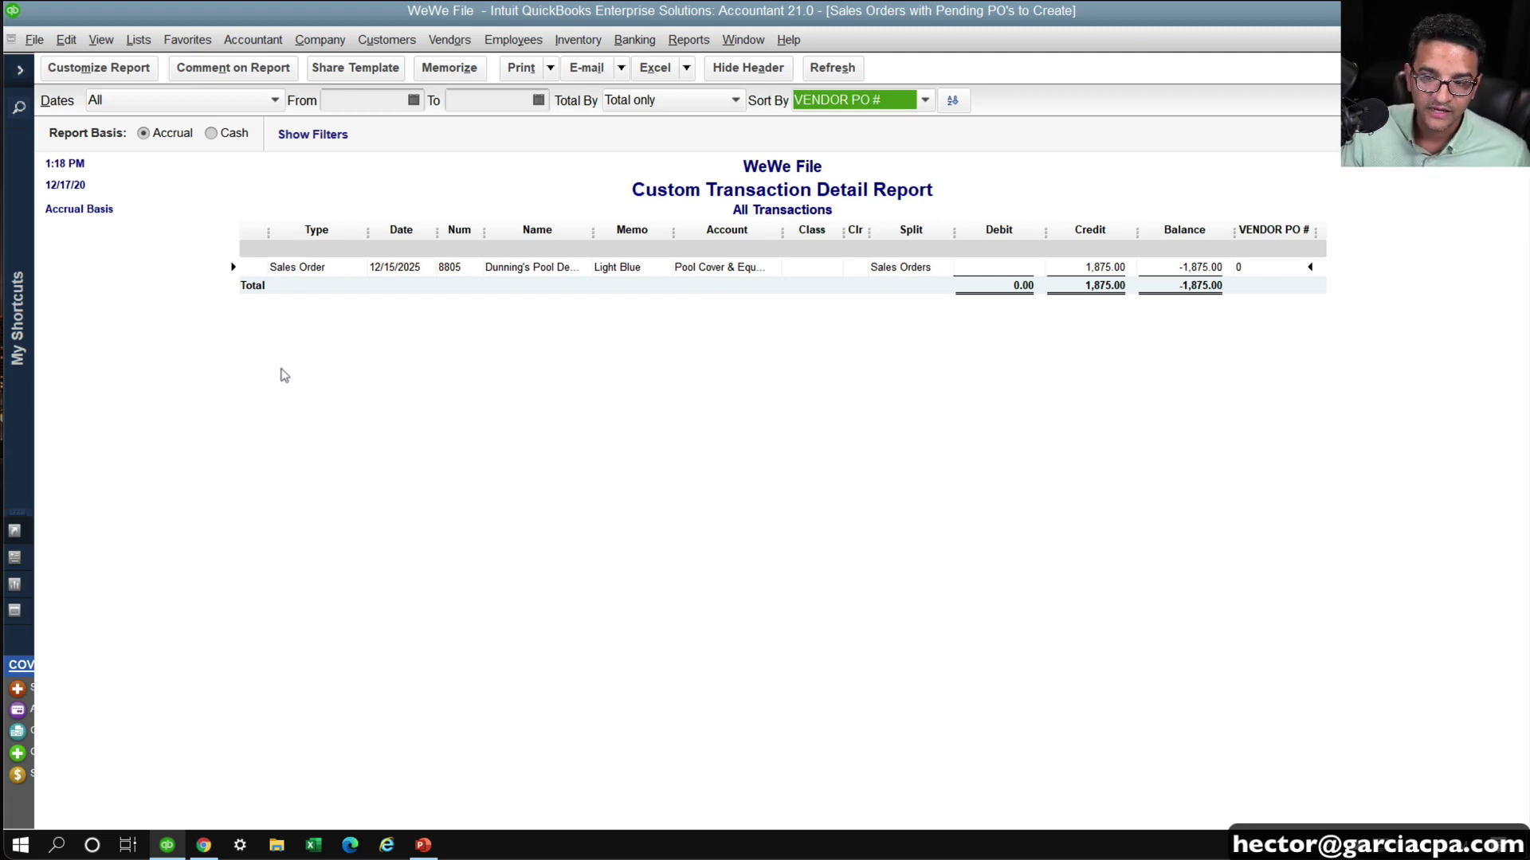
Refresh the report and open sales order 8805 from its report line
click(837, 70)
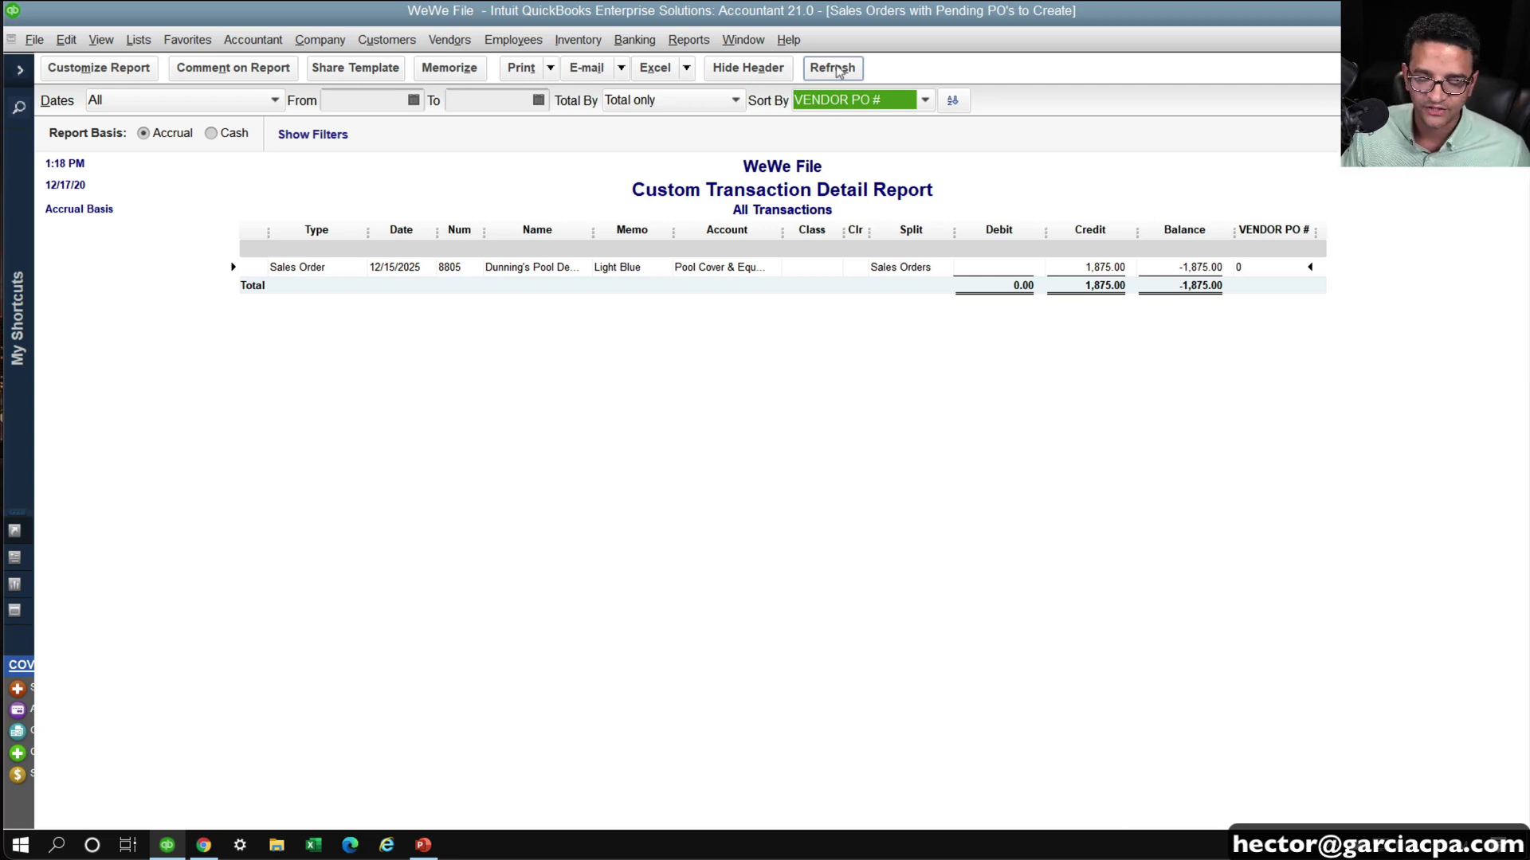
click(901, 510)
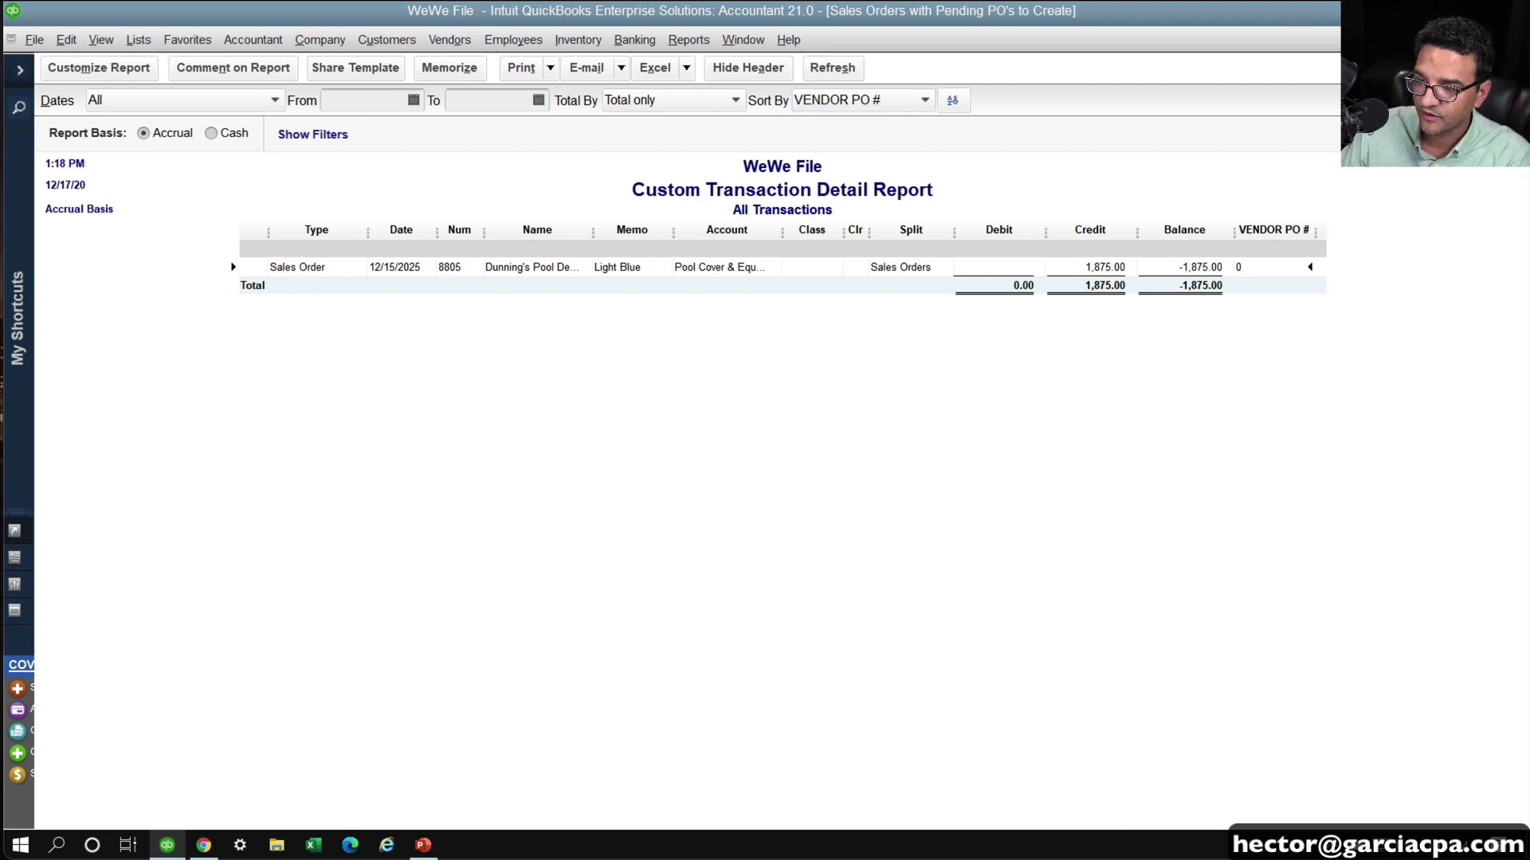
double_click(876, 268)
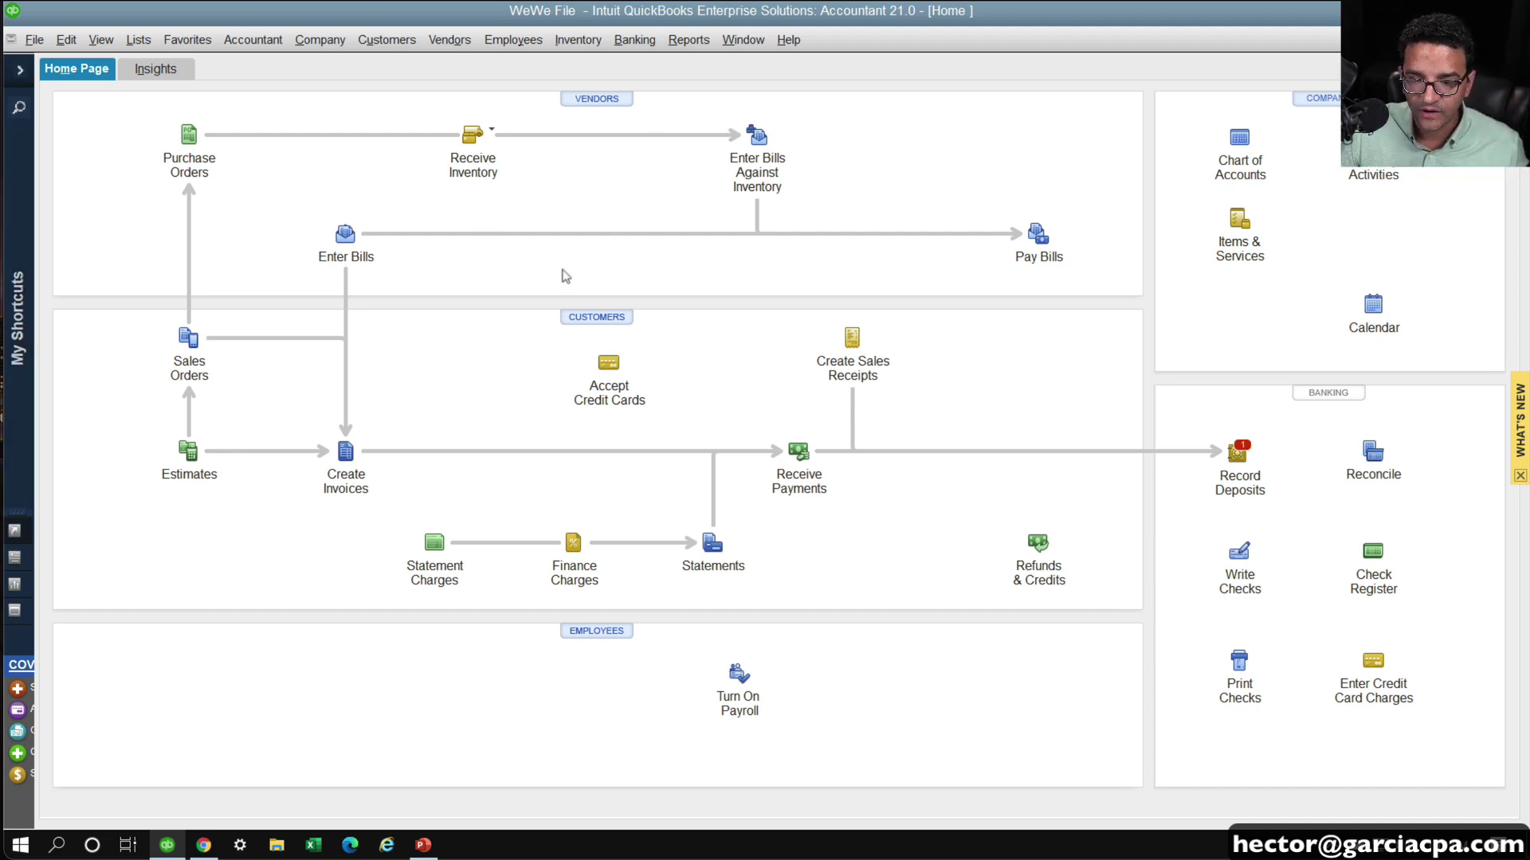
Go back to sales order 8805 and add a Cord - 12G line with 25 ordered
click(185, 340)
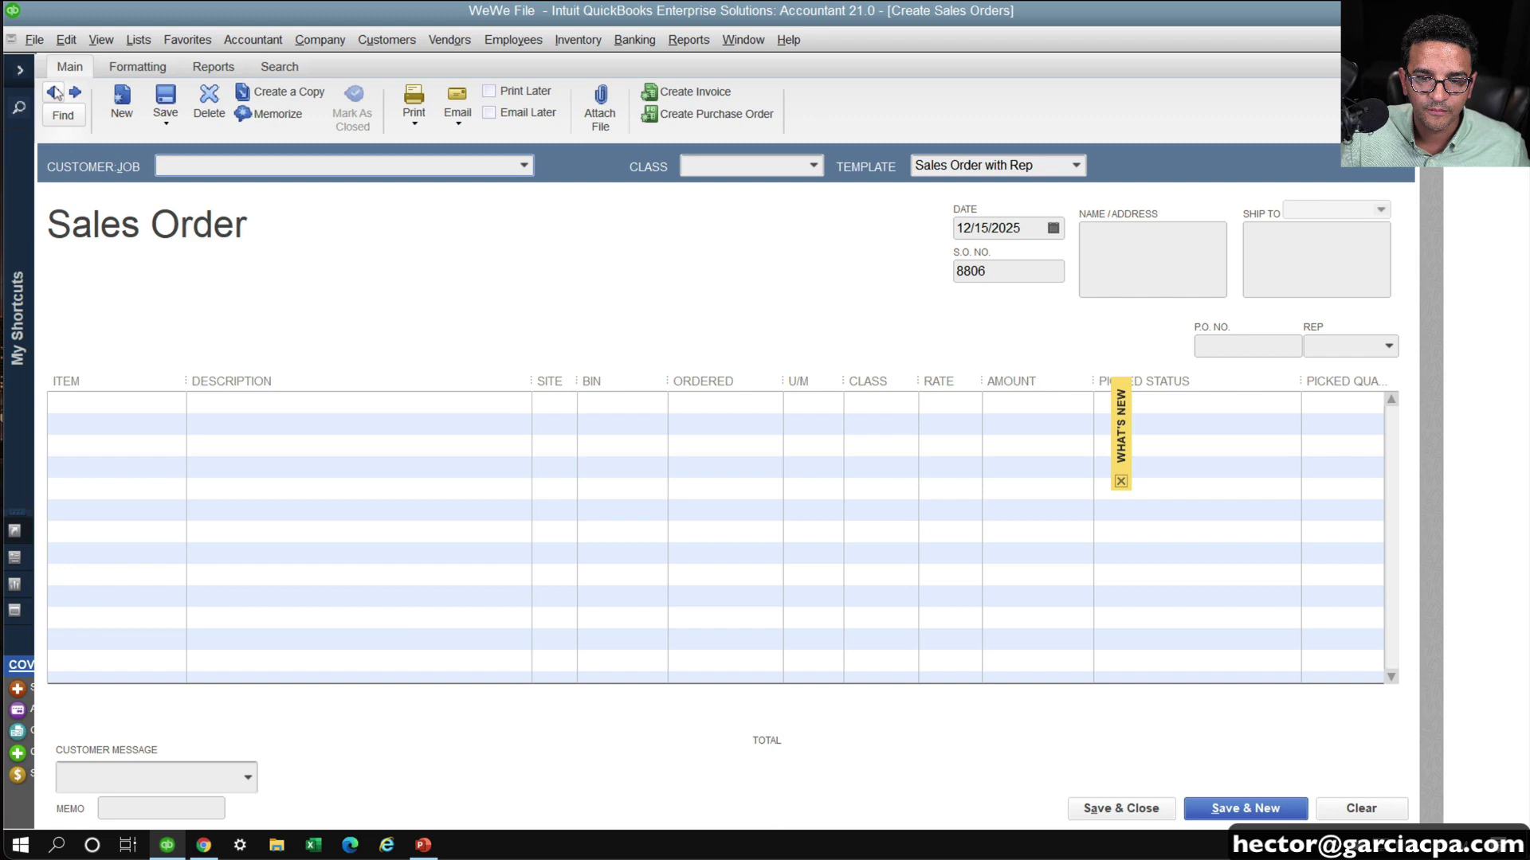
click(55, 93)
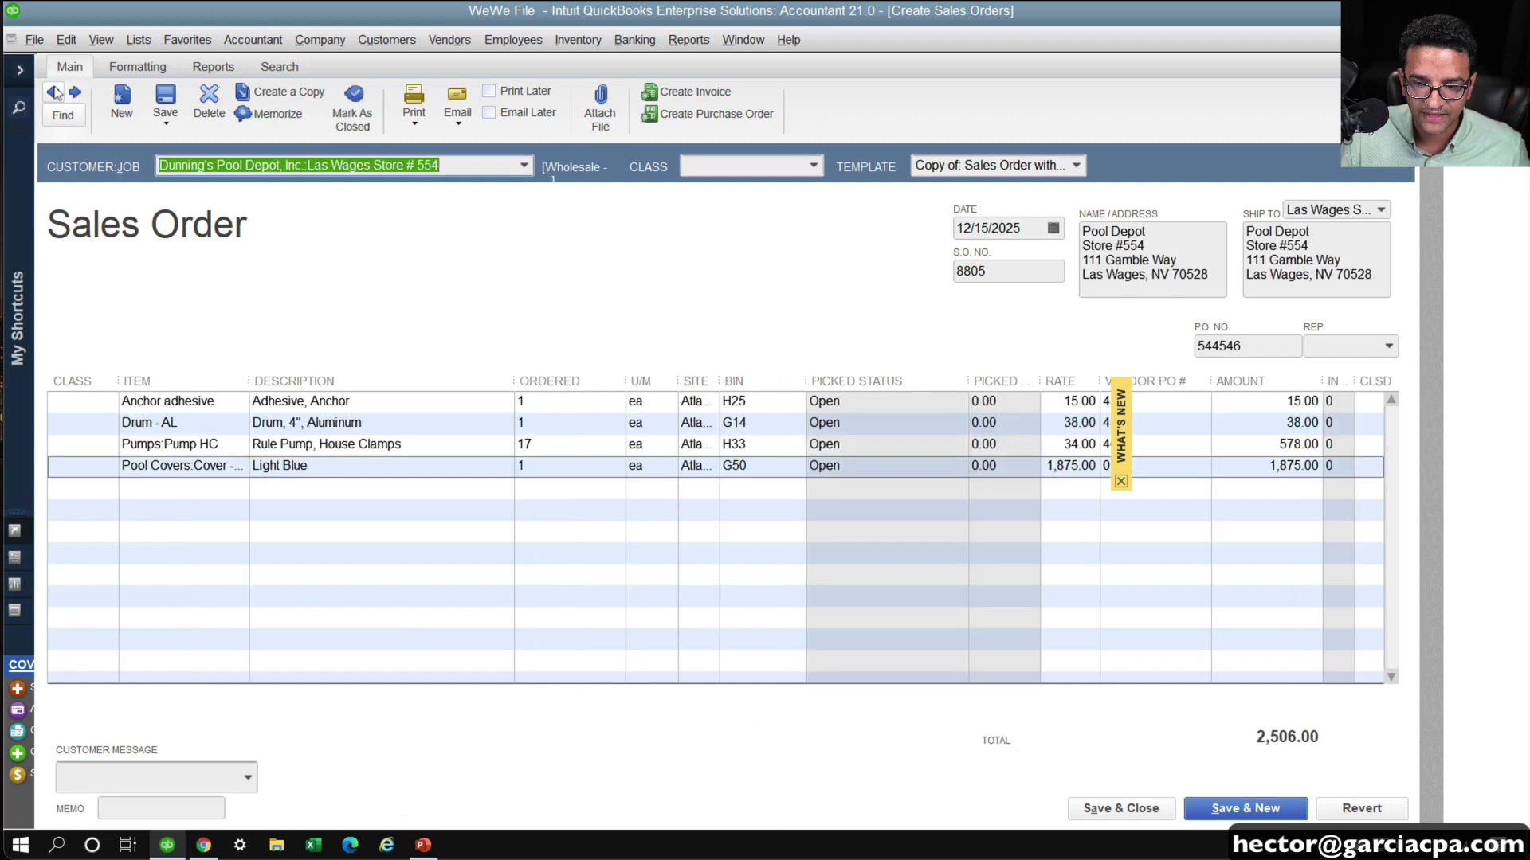
click(295, 513)
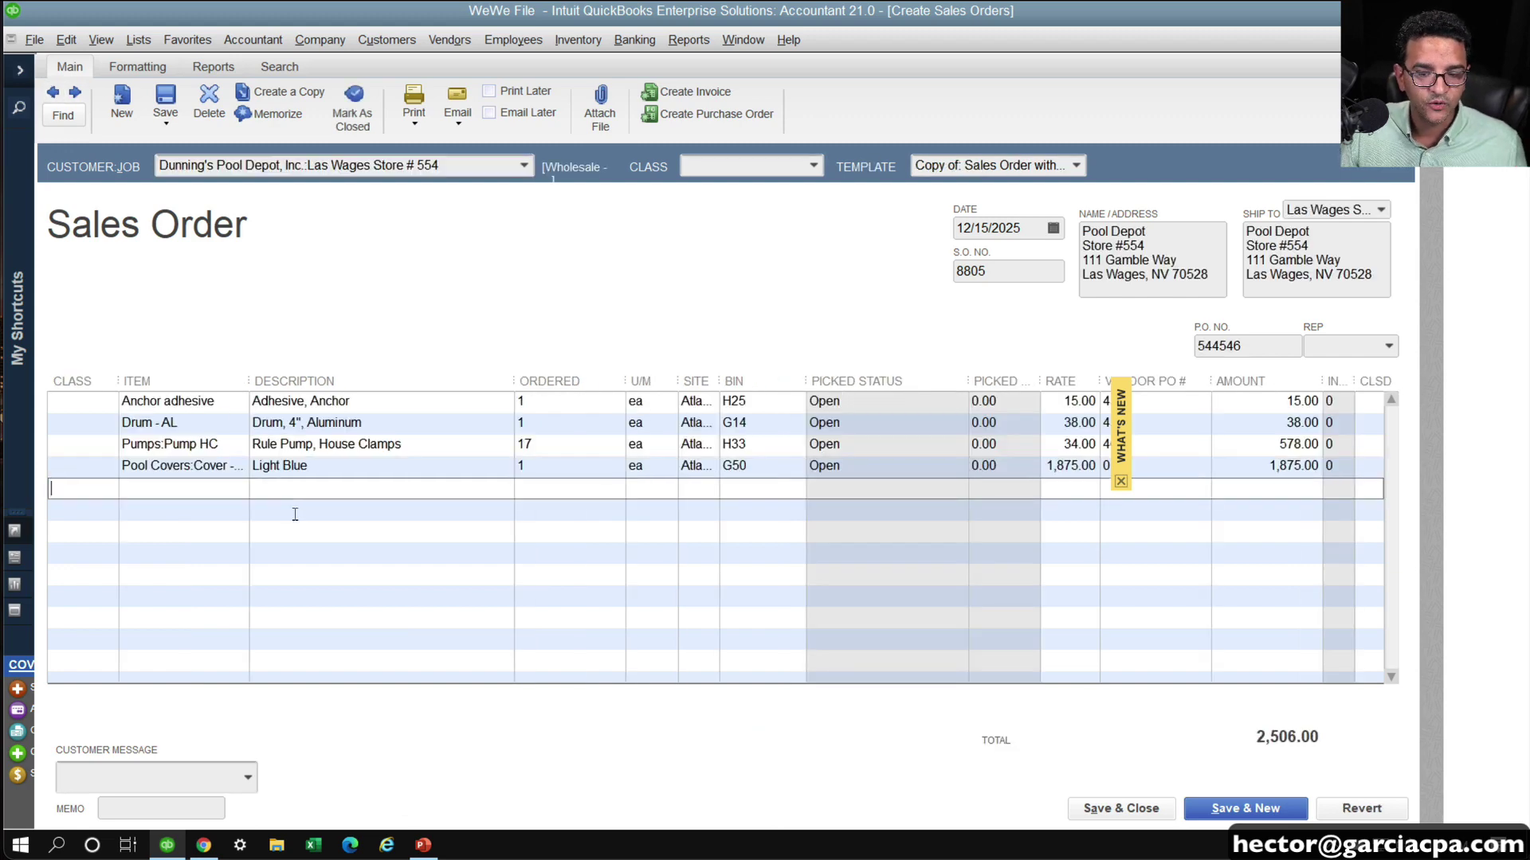
click(201, 510)
click(240, 510)
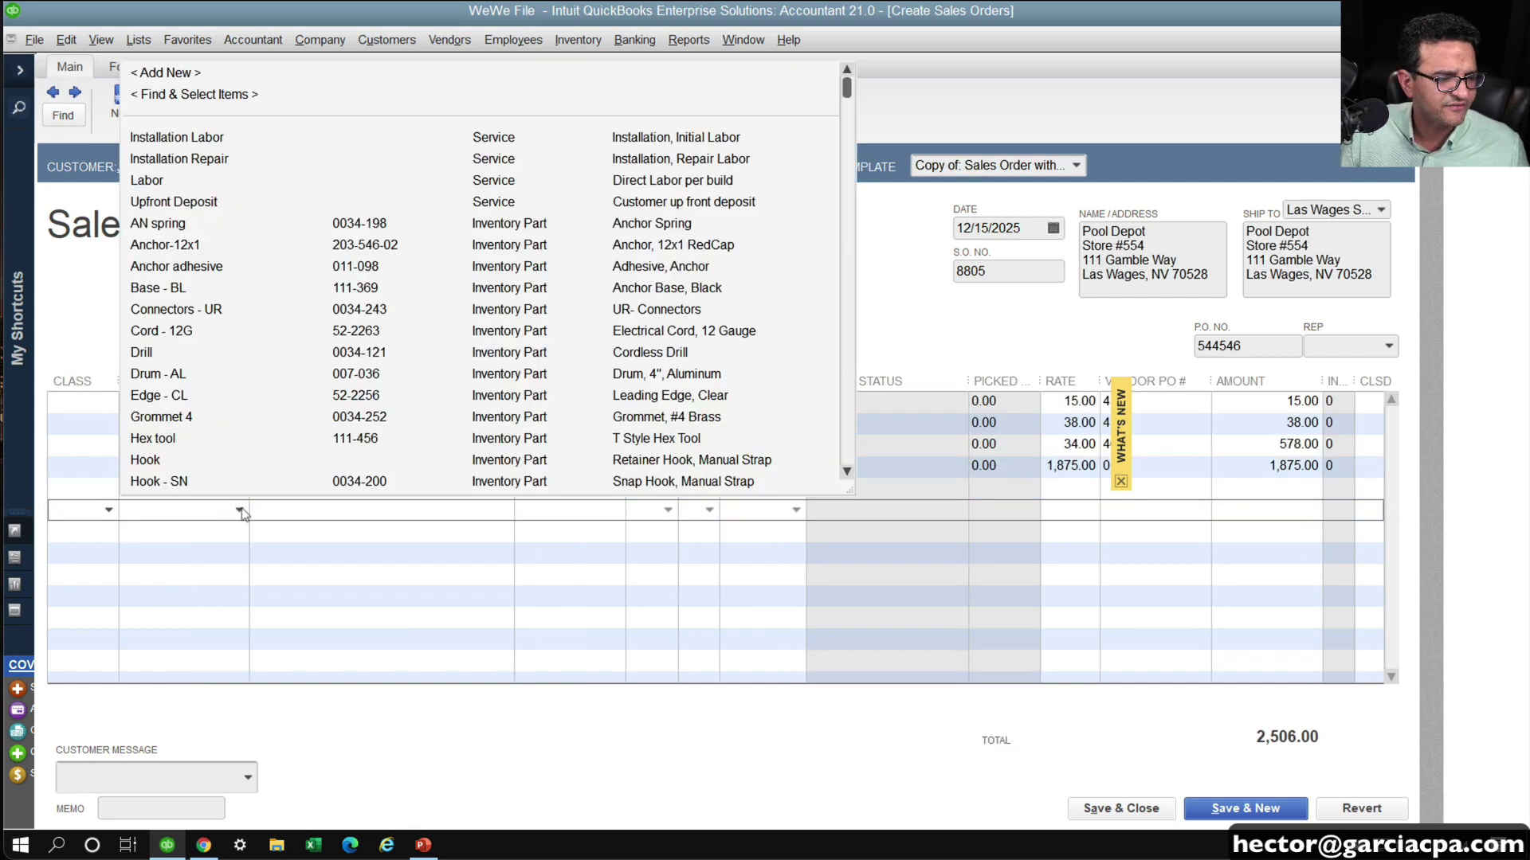
click(192, 333)
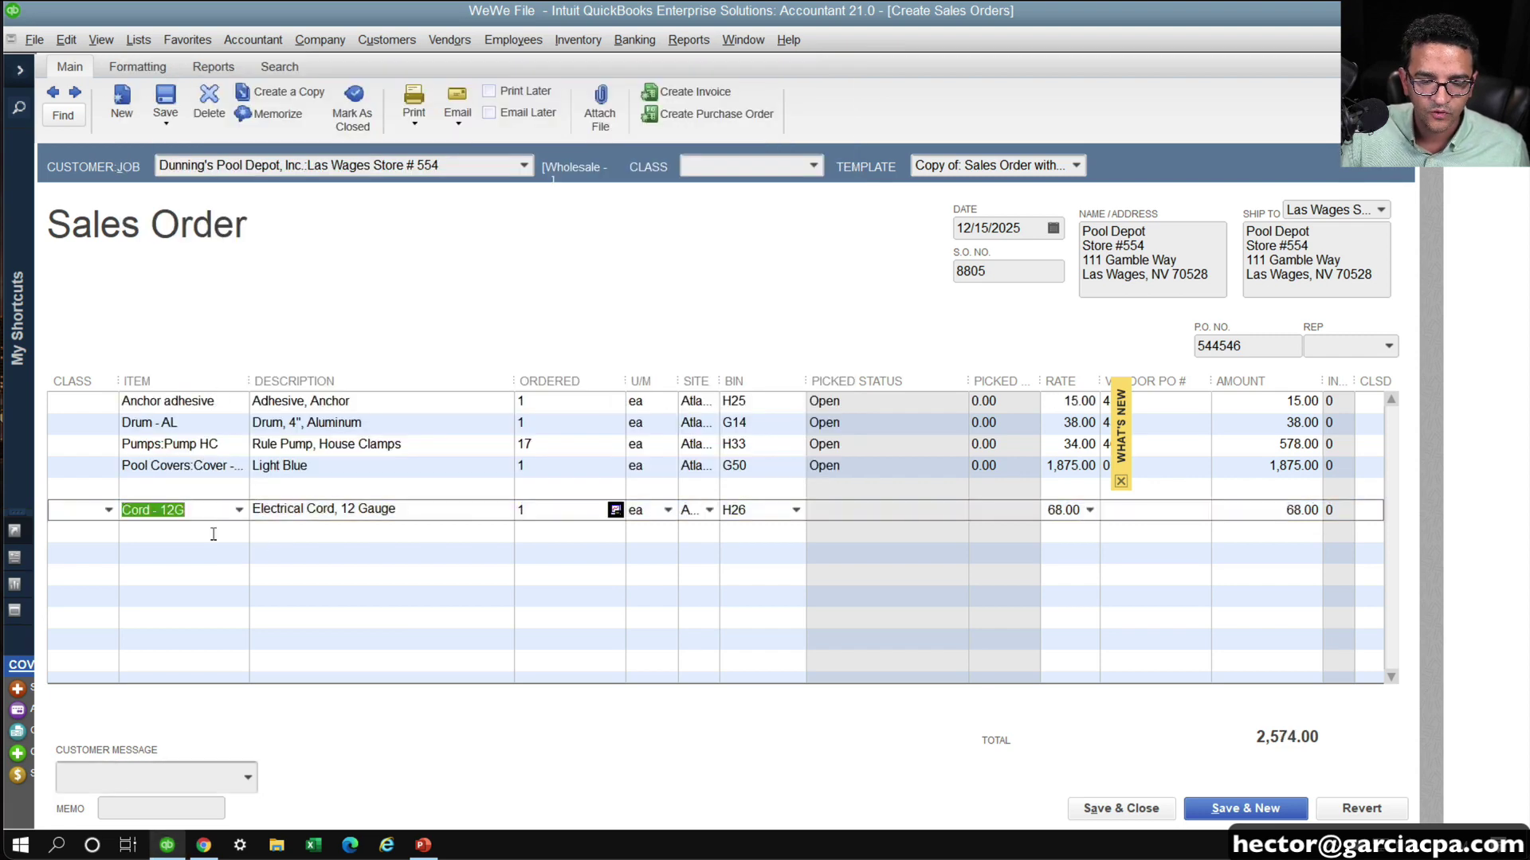
click(479, 516)
key(Tab)
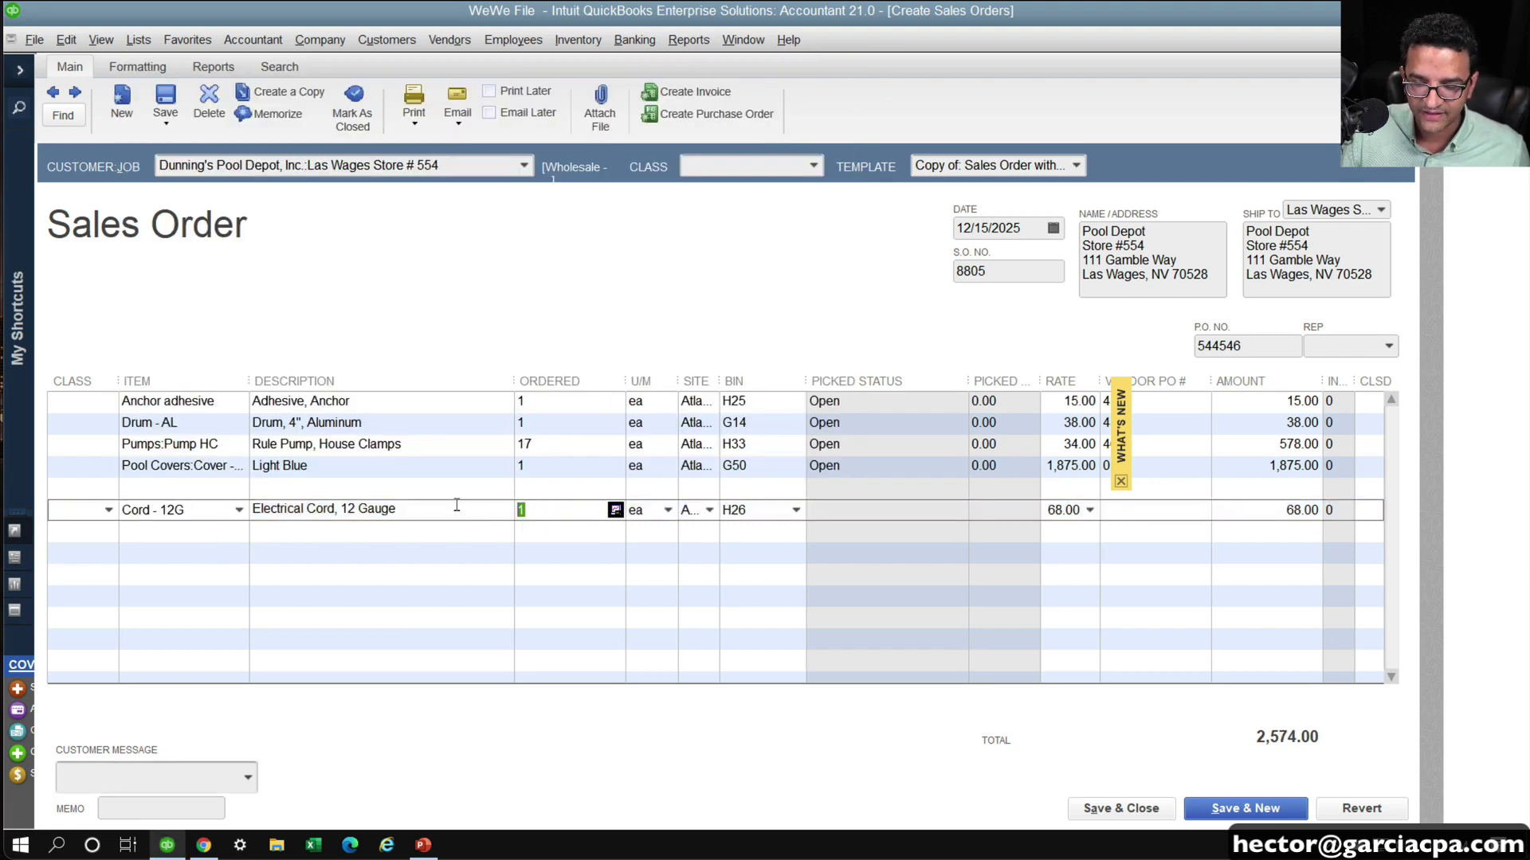
text(25)
key(Tab)
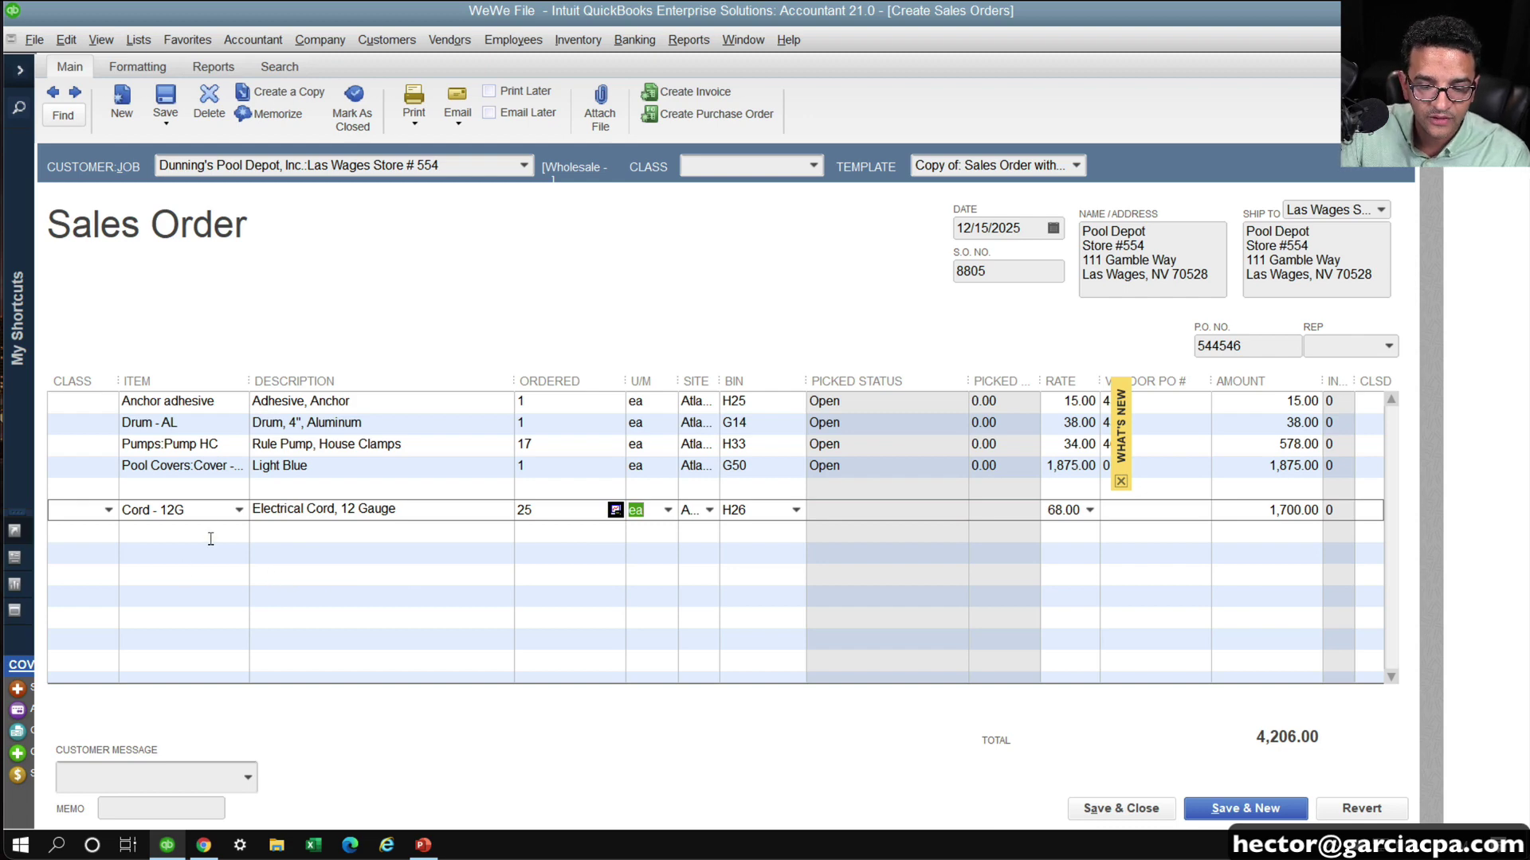
Duplicate the Cord - 12G line and set the two ordered quantities to 5 and 20
right_click(190, 514)
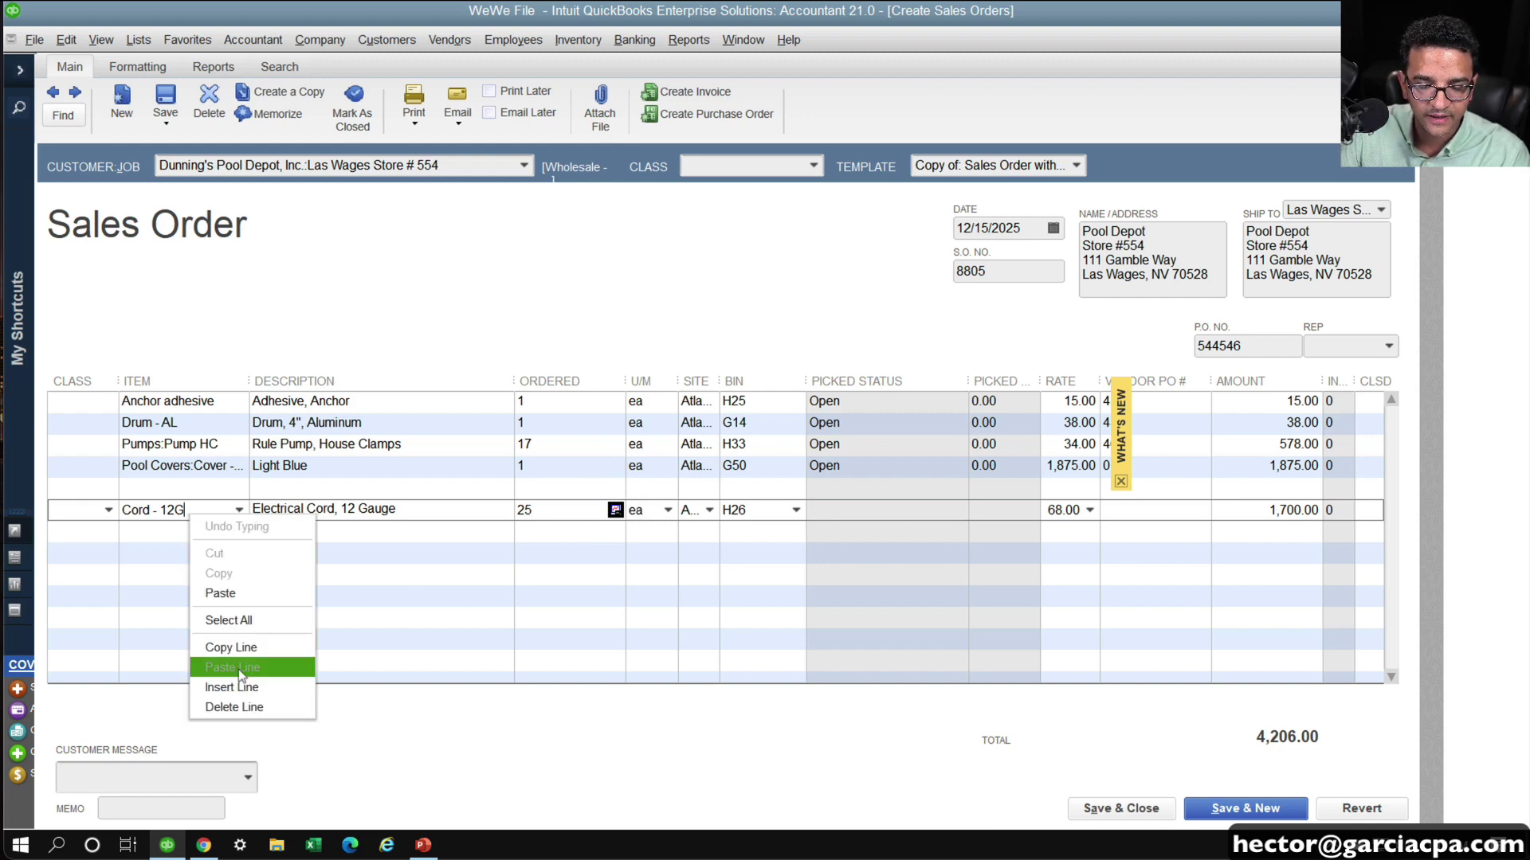
click(232, 647)
click(167, 529)
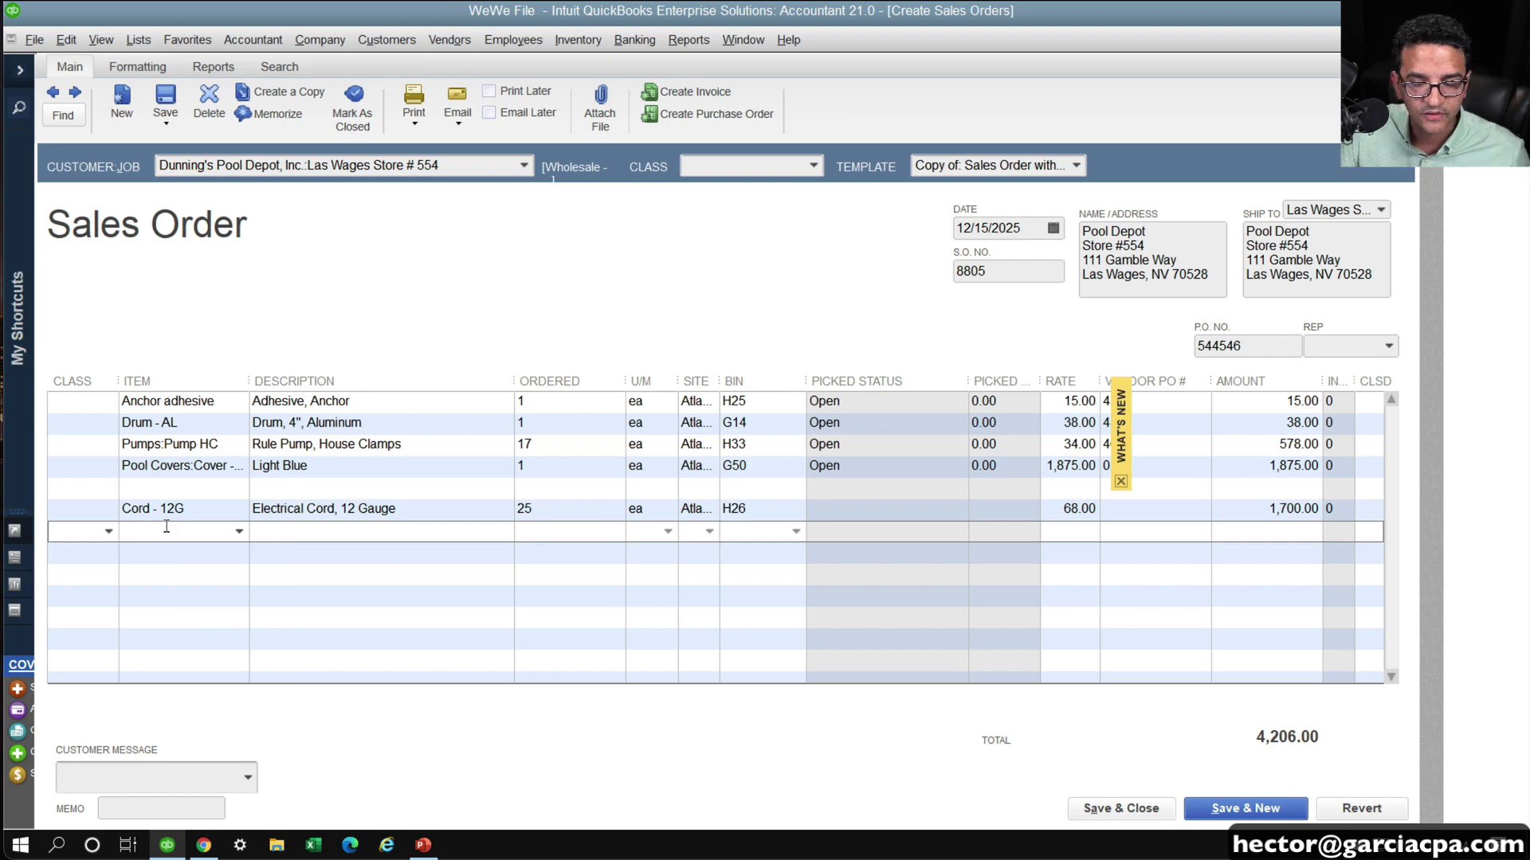
right_click(167, 526)
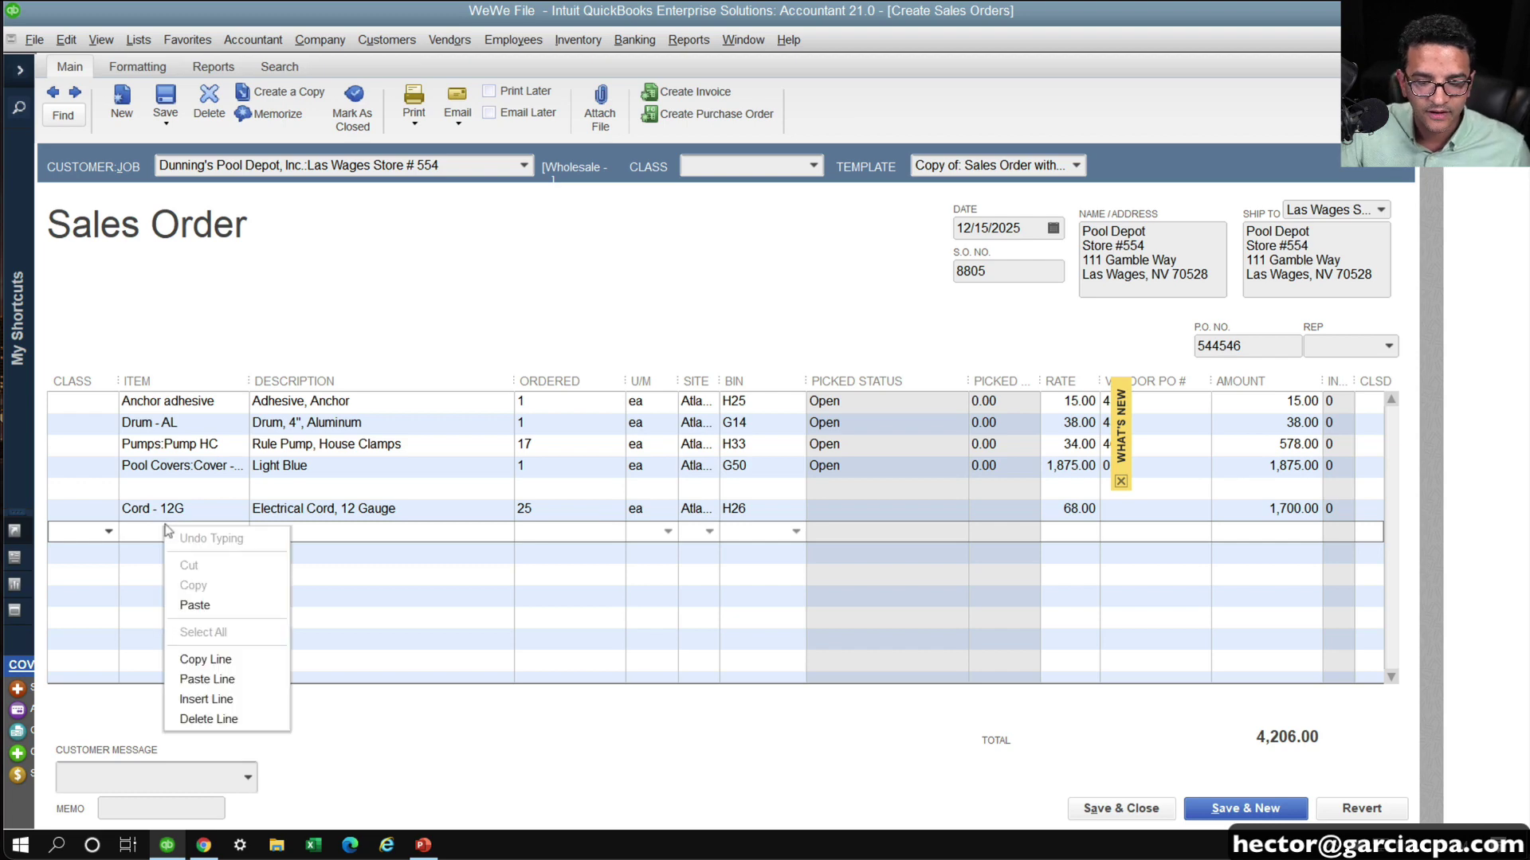
click(212, 680)
key(Up)
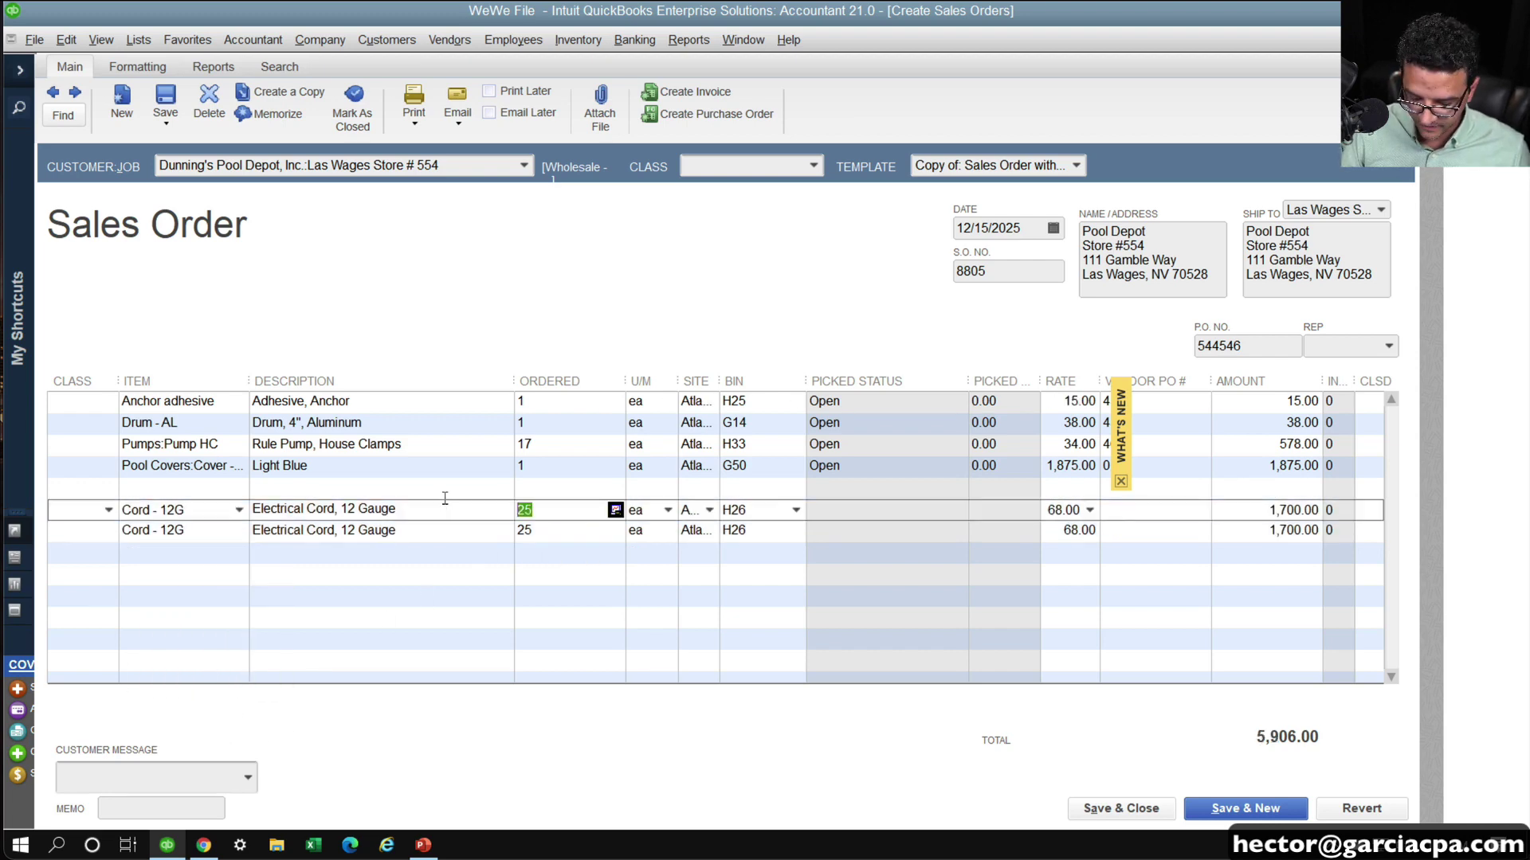
text(5)
key(Tab)
key(Tab)
key(Tab)
key(Tab)
key(Tab)
key(Tab)
key(Tab)
key(Tab)
key(Tab)
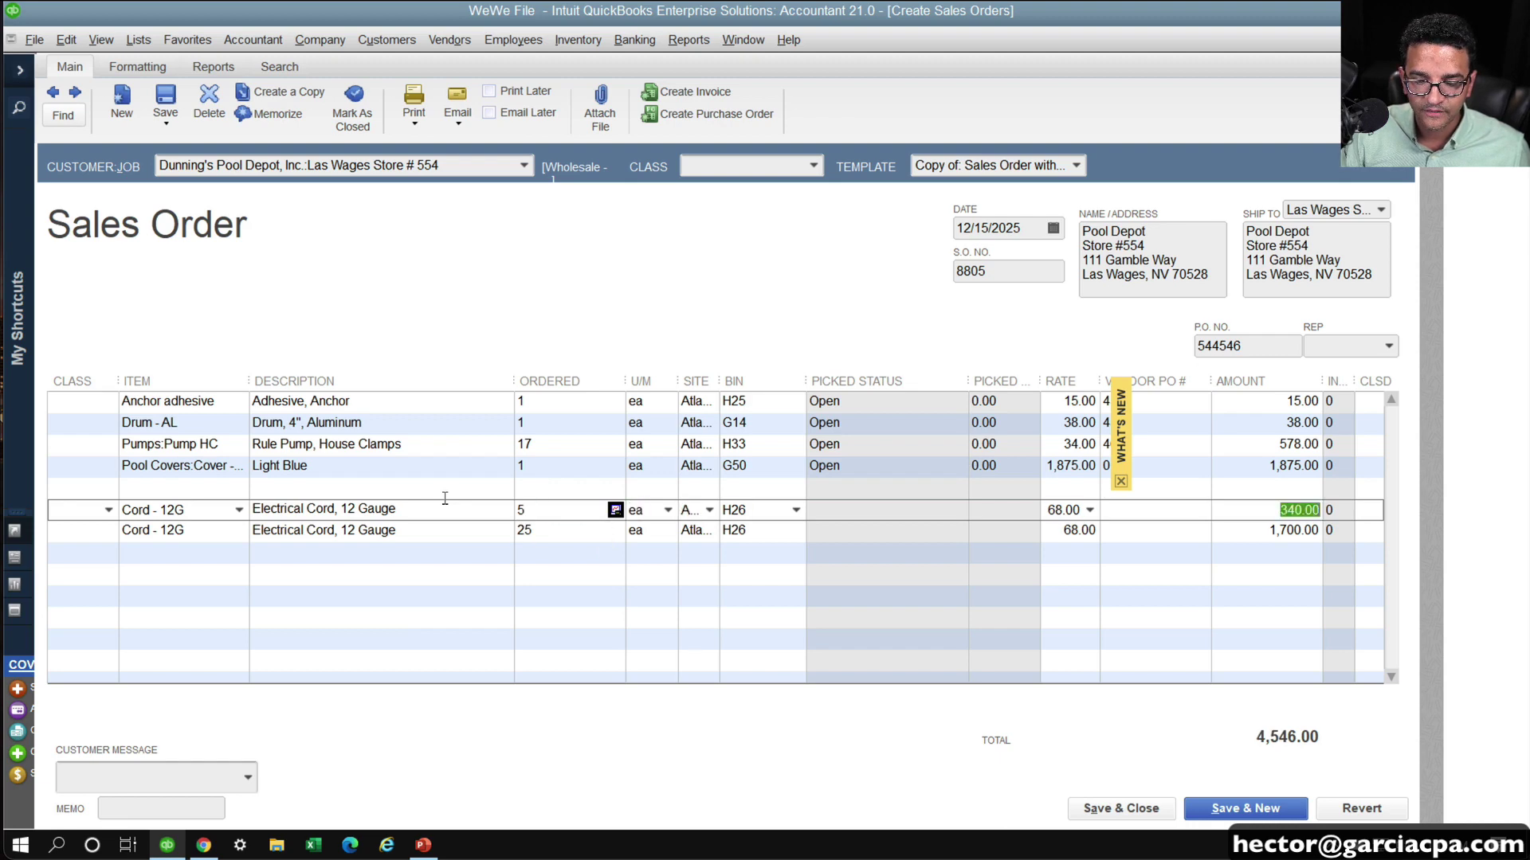
text(20ea)
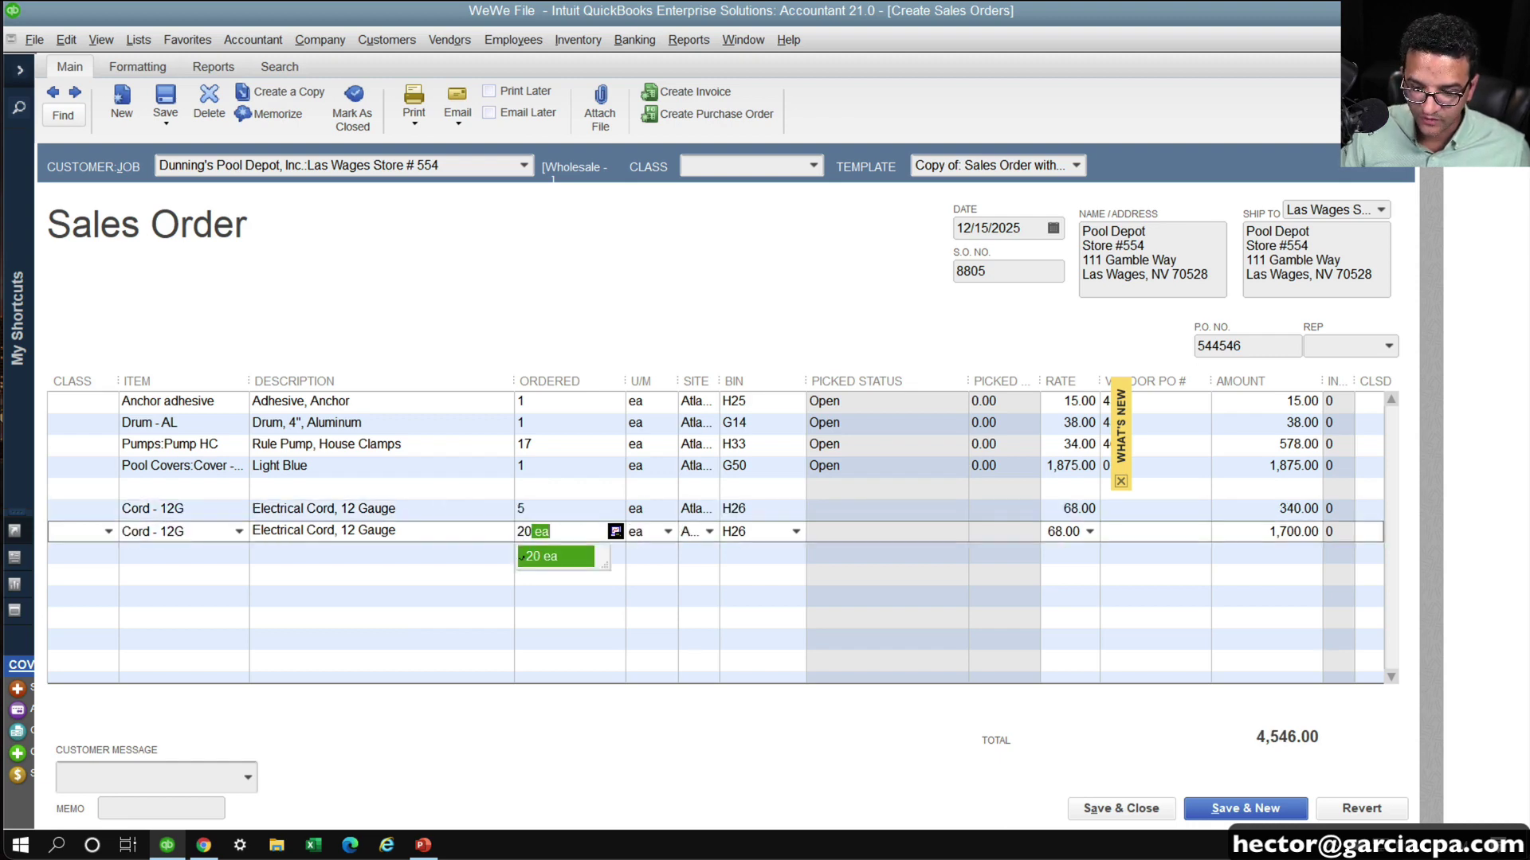
key(Tab)
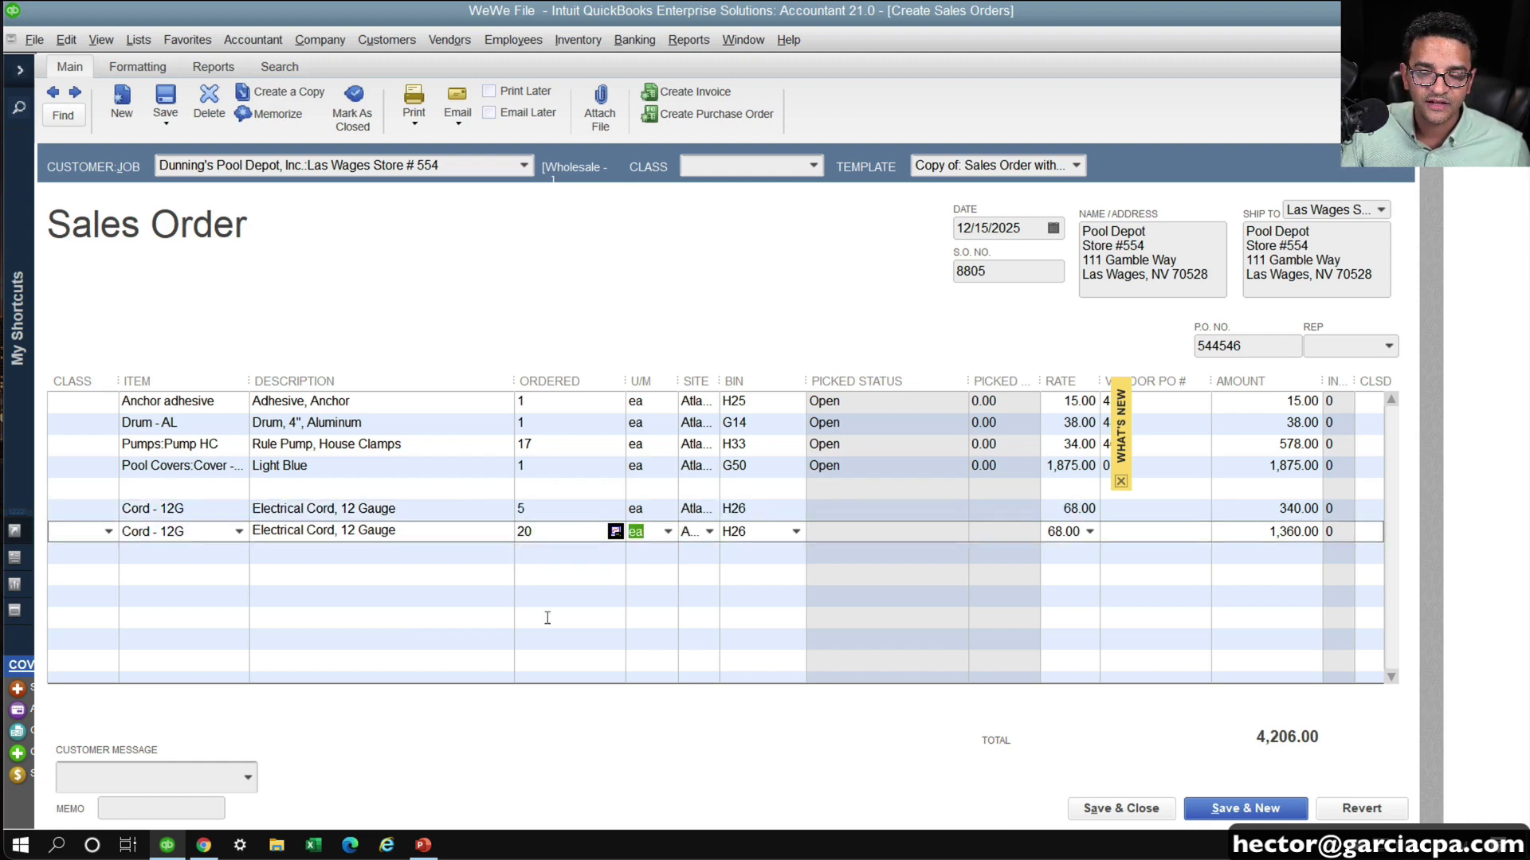
key(Tab)
key(Tab)
key(Tab)
key(Tab)
key(Tab)
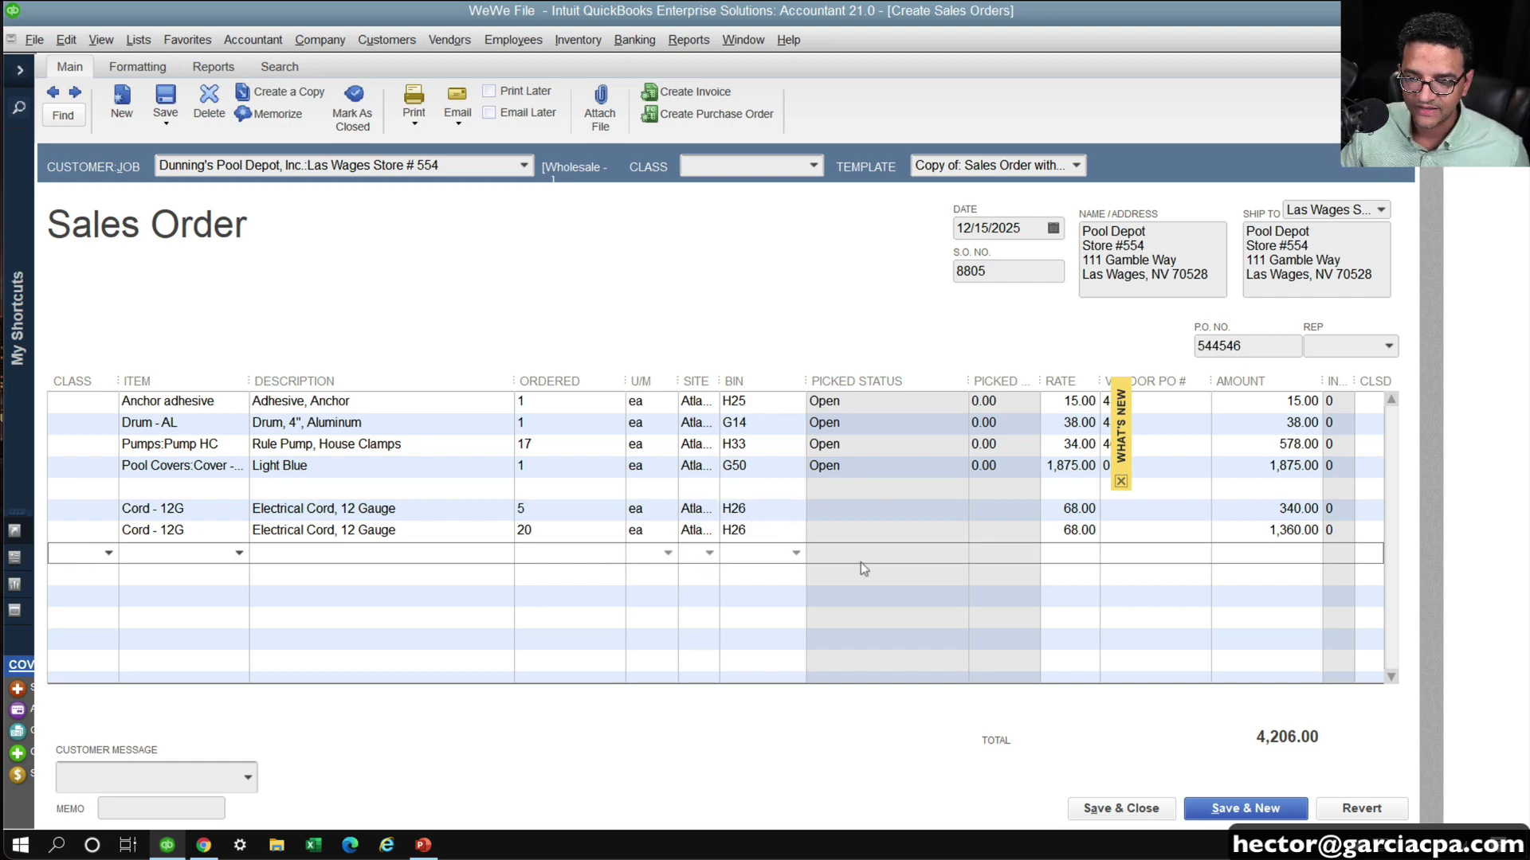
Check the Vendor PO # cells of the 5- and 20-cord lines, then Save & New
click(1121, 481)
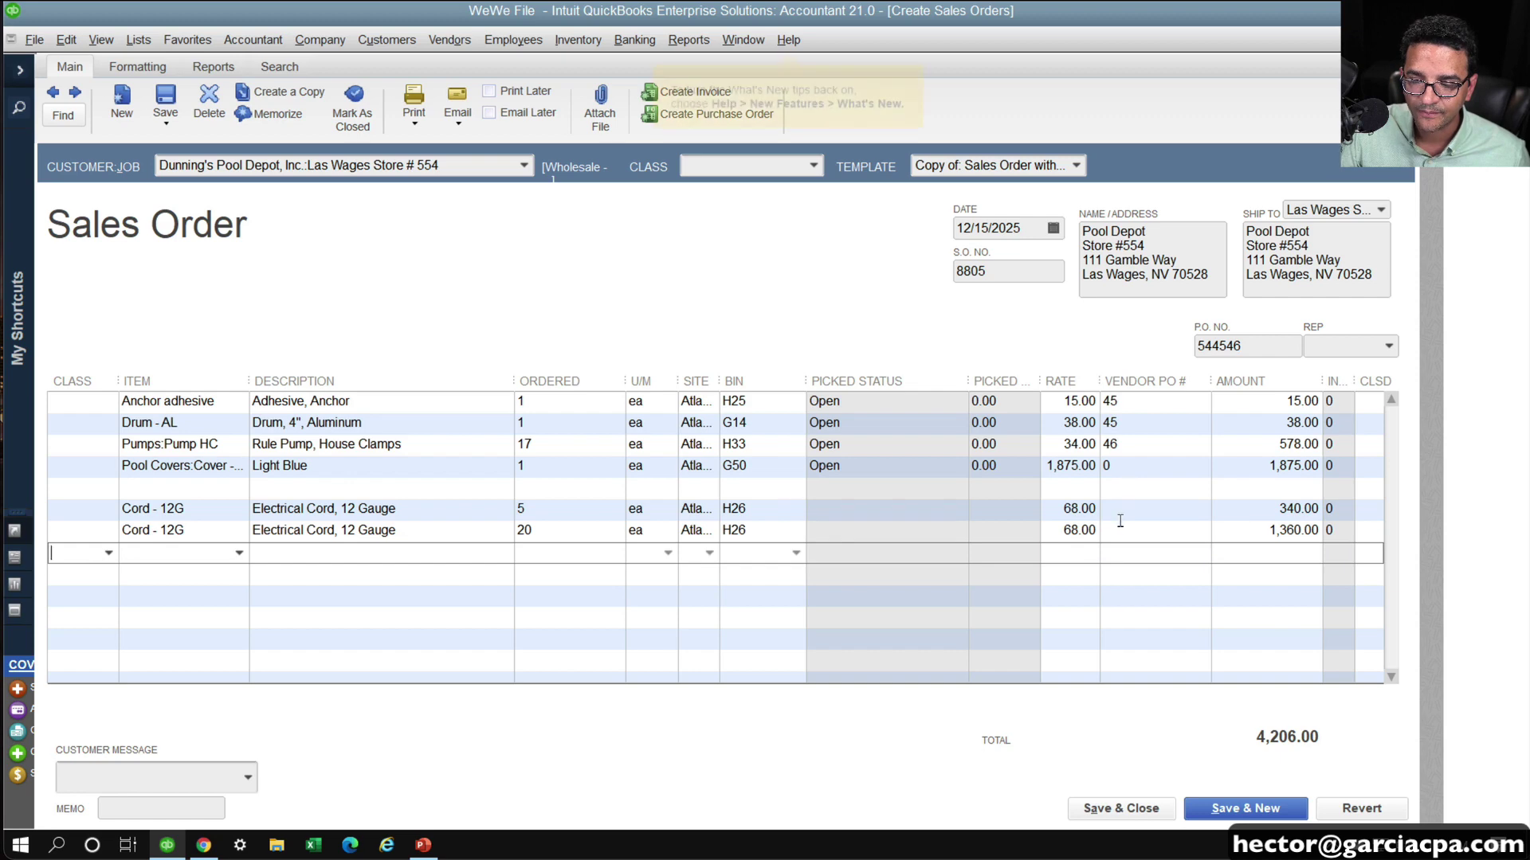
click(1128, 508)
click(1129, 533)
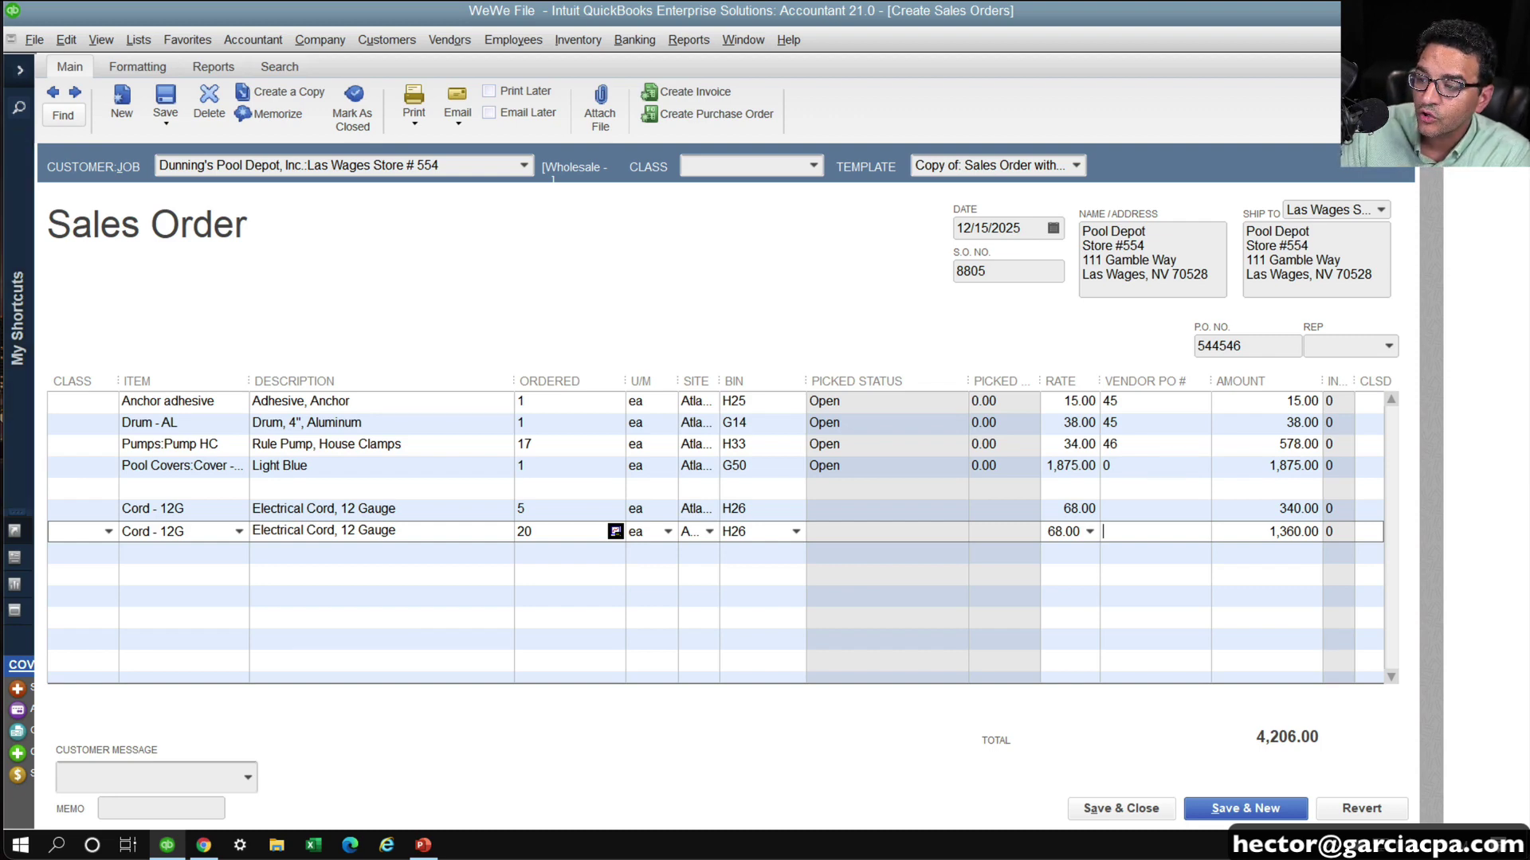
key(ctrl+n)
Record 8805's changes, close blank order 8806, and run the memorized Pending PO's report
click(766, 275)
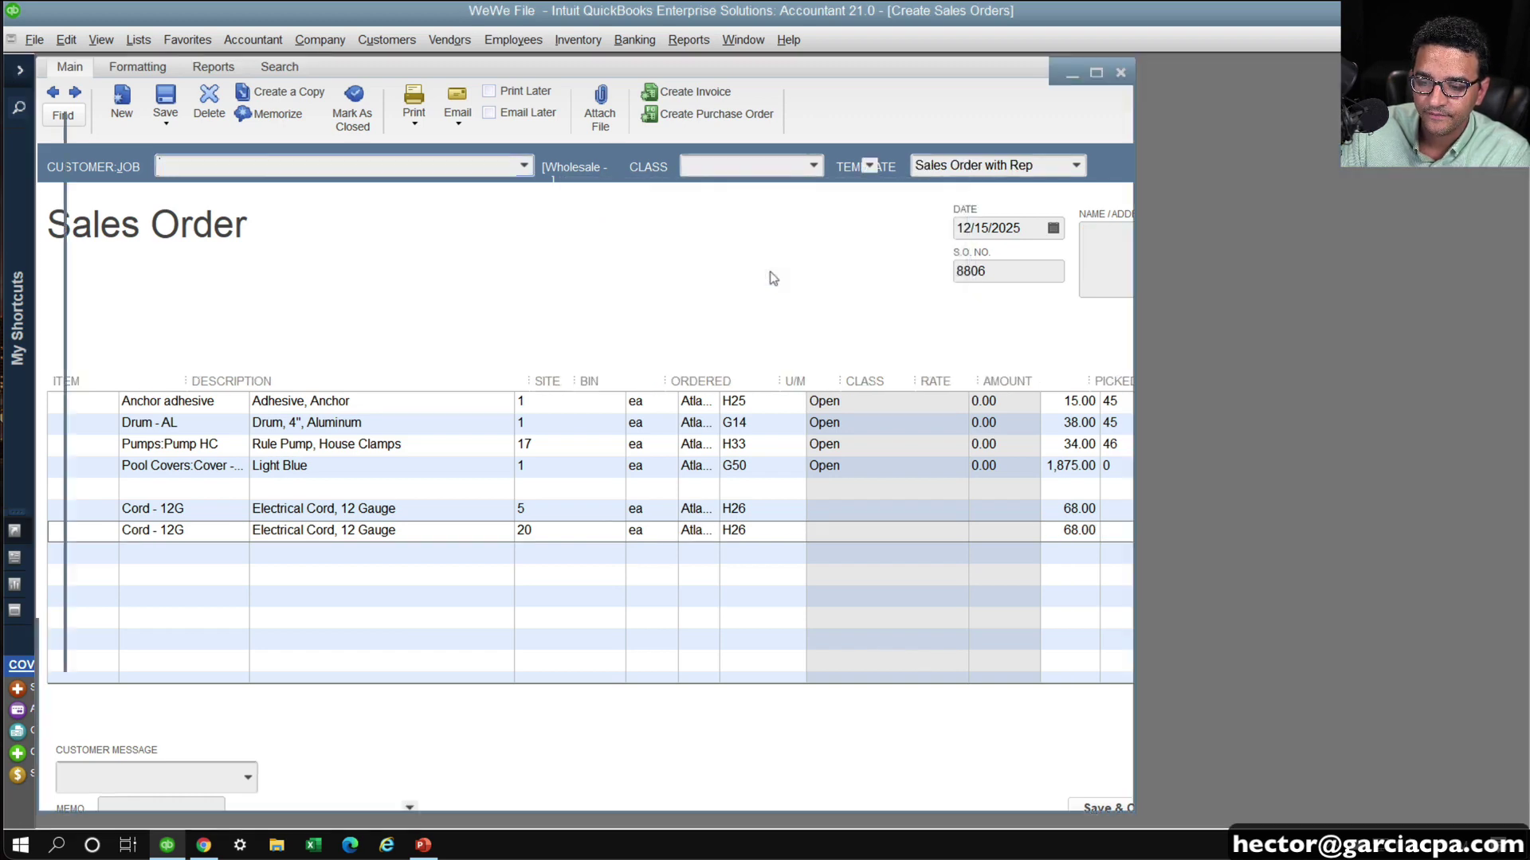
key(Escape)
key(Escape)
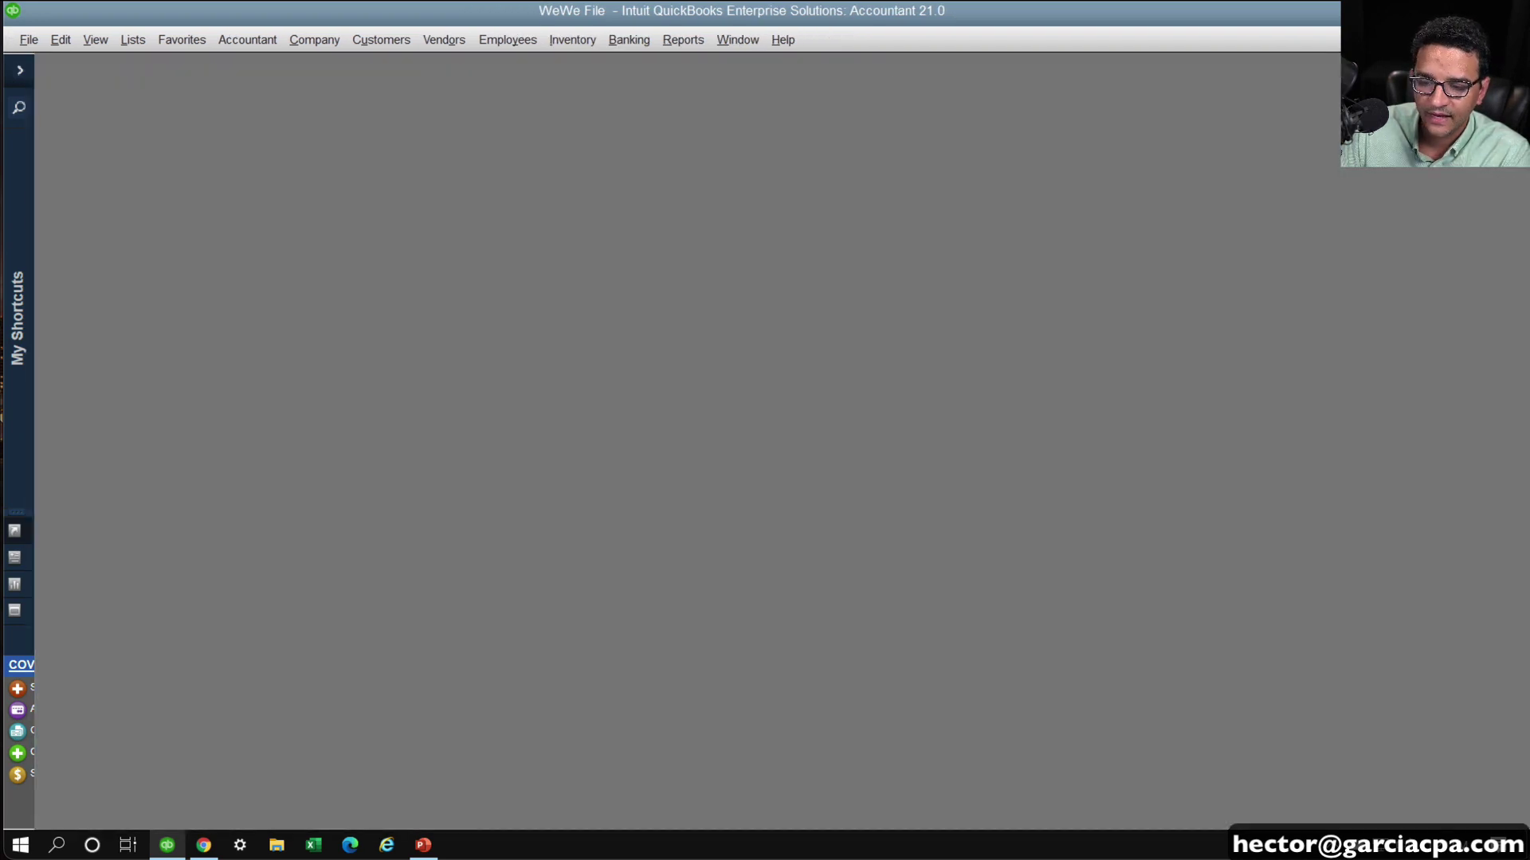
click(687, 40)
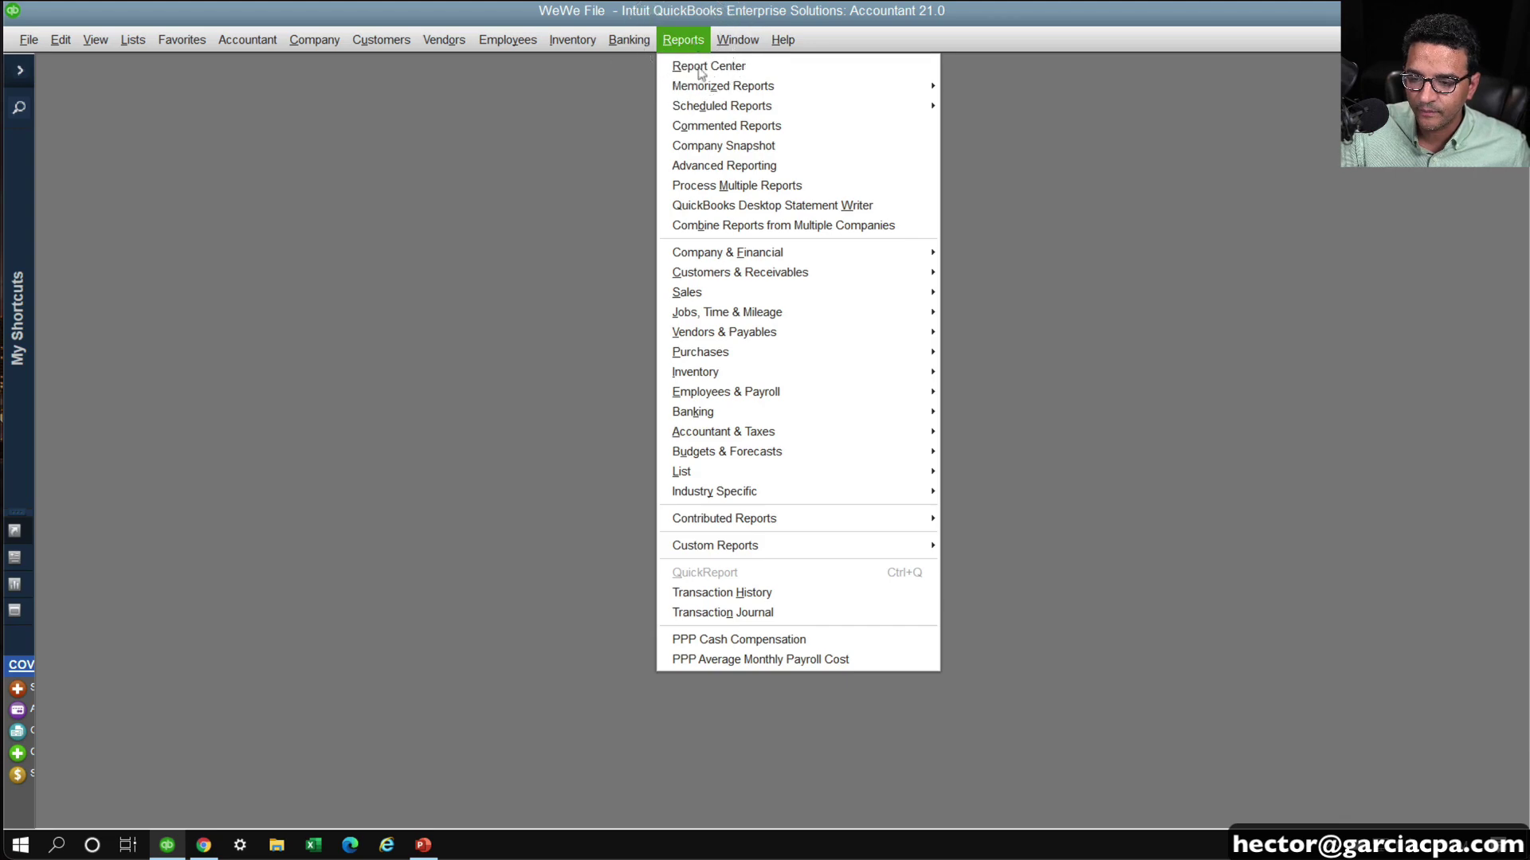
mouse_move(725, 94)
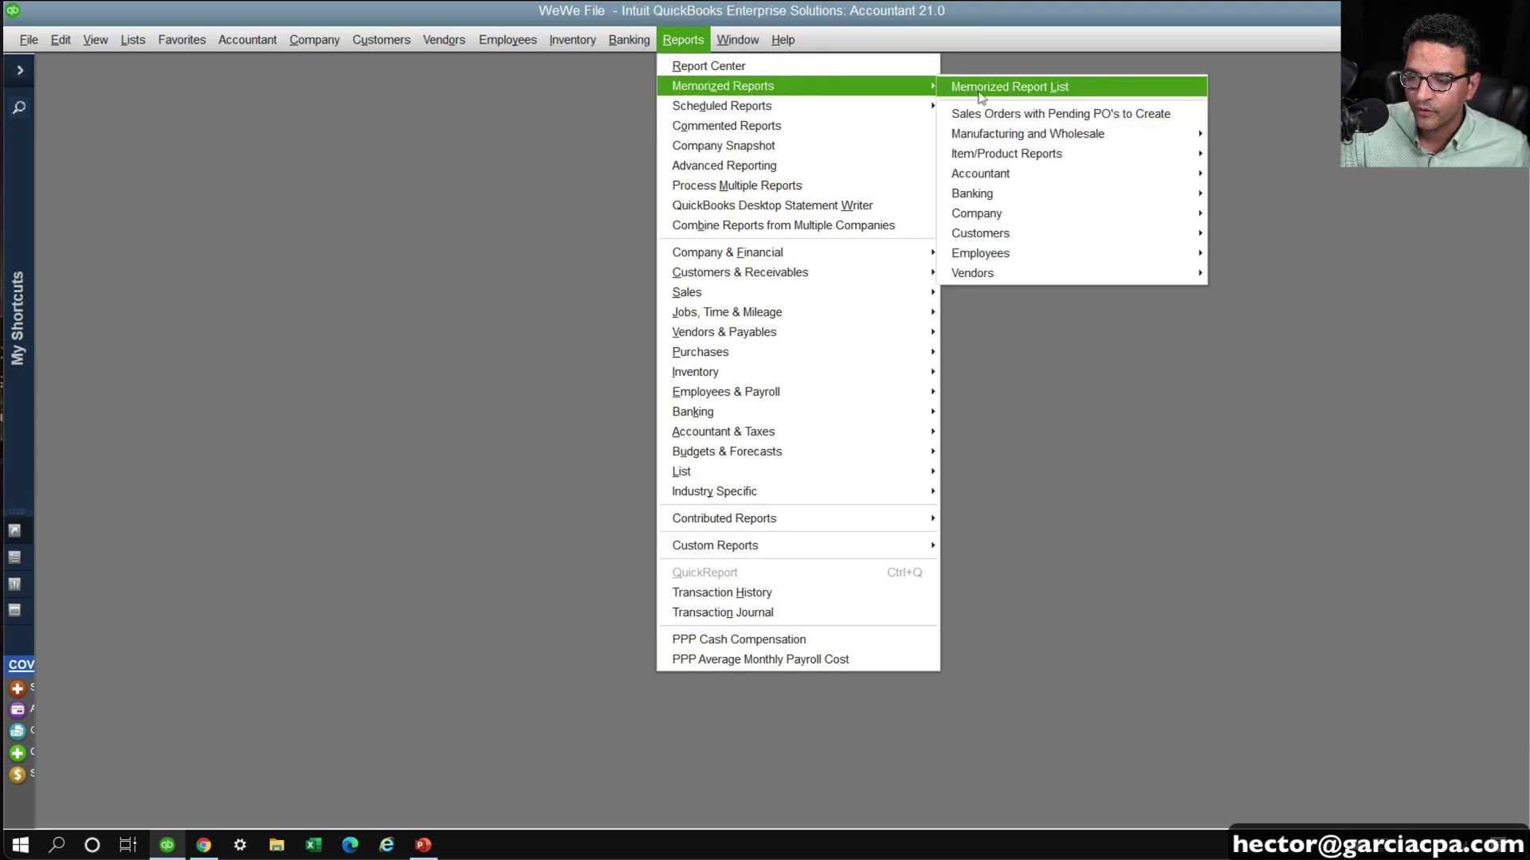
click(1028, 114)
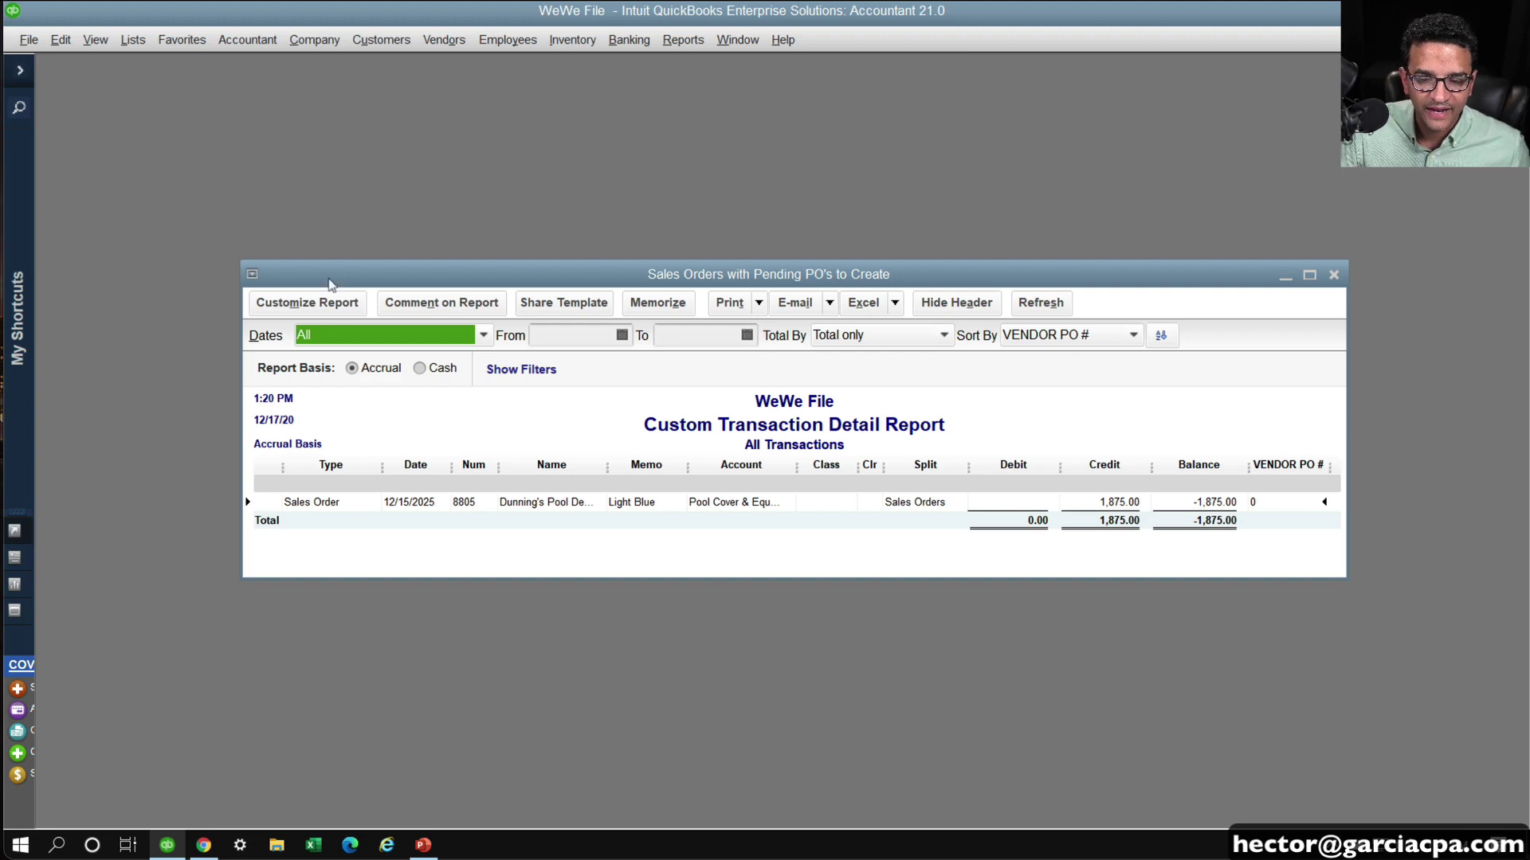
Add a Paid Status filter set to Open in the report's customization filters
click(327, 307)
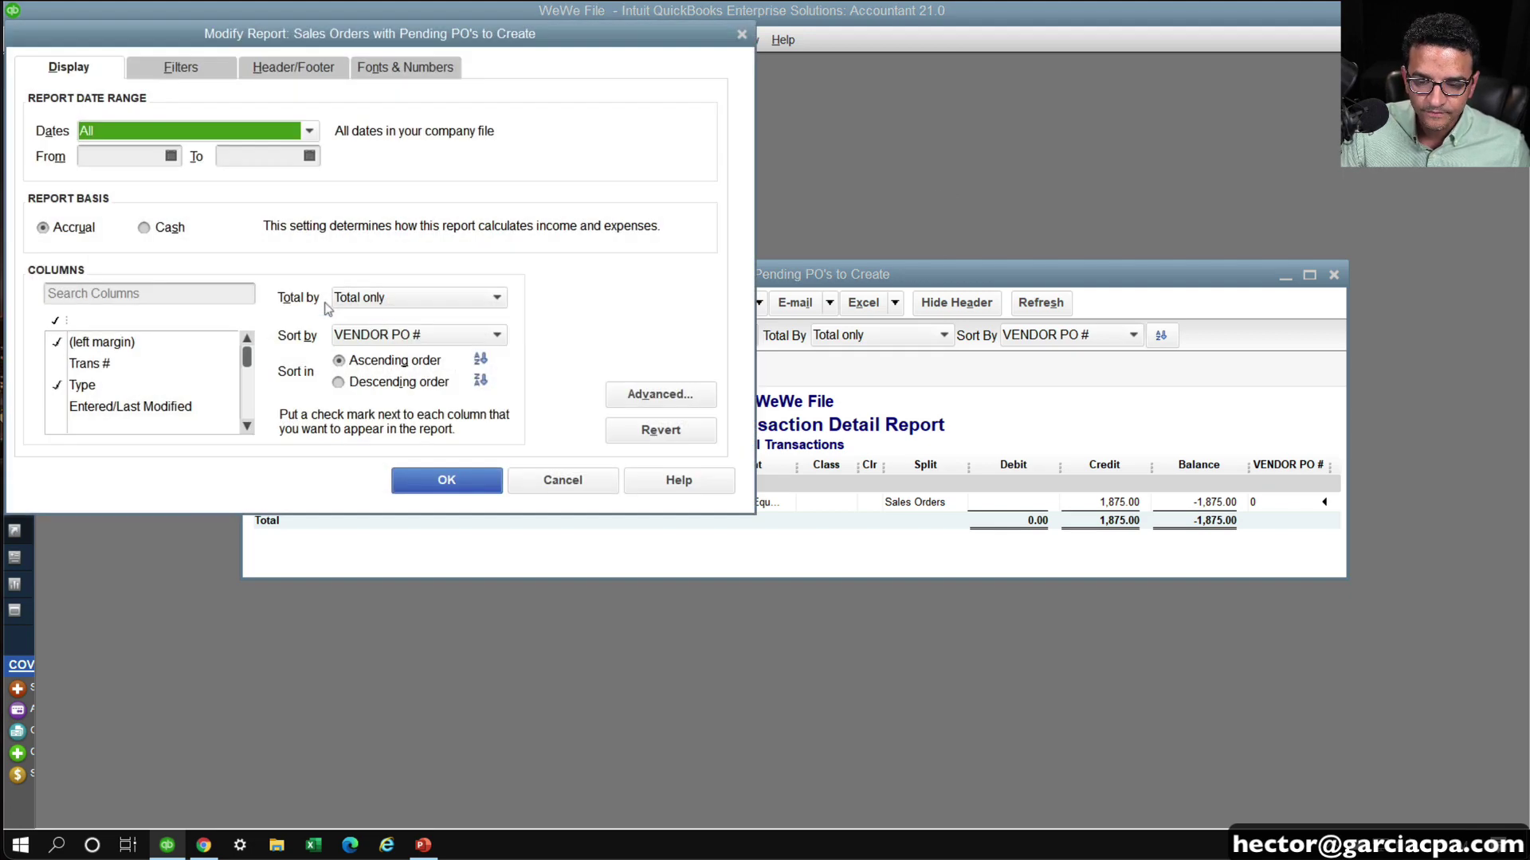
click(172, 70)
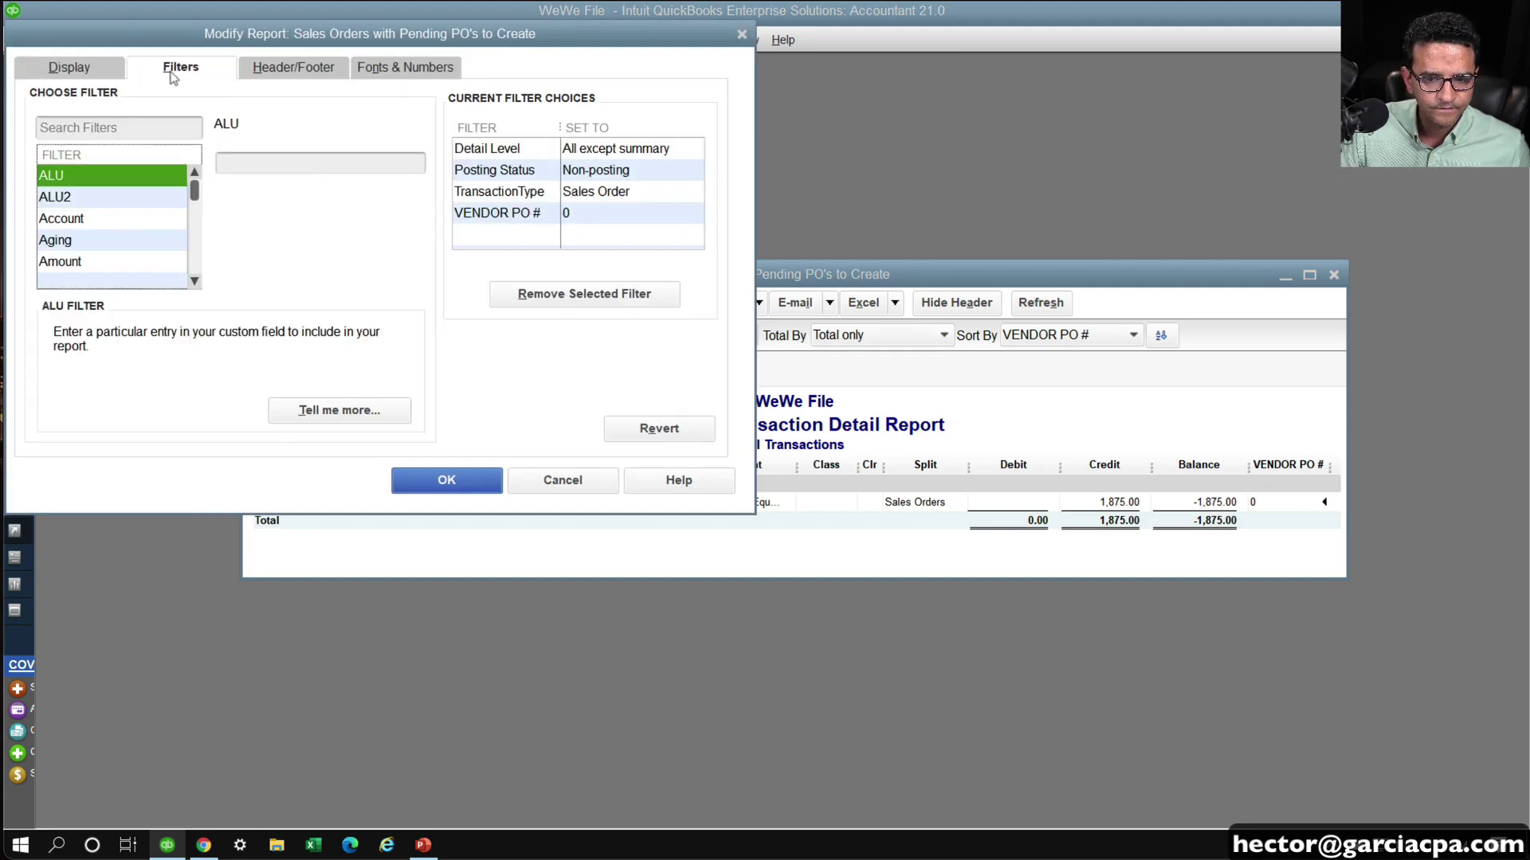
click(107, 128)
text(paid)
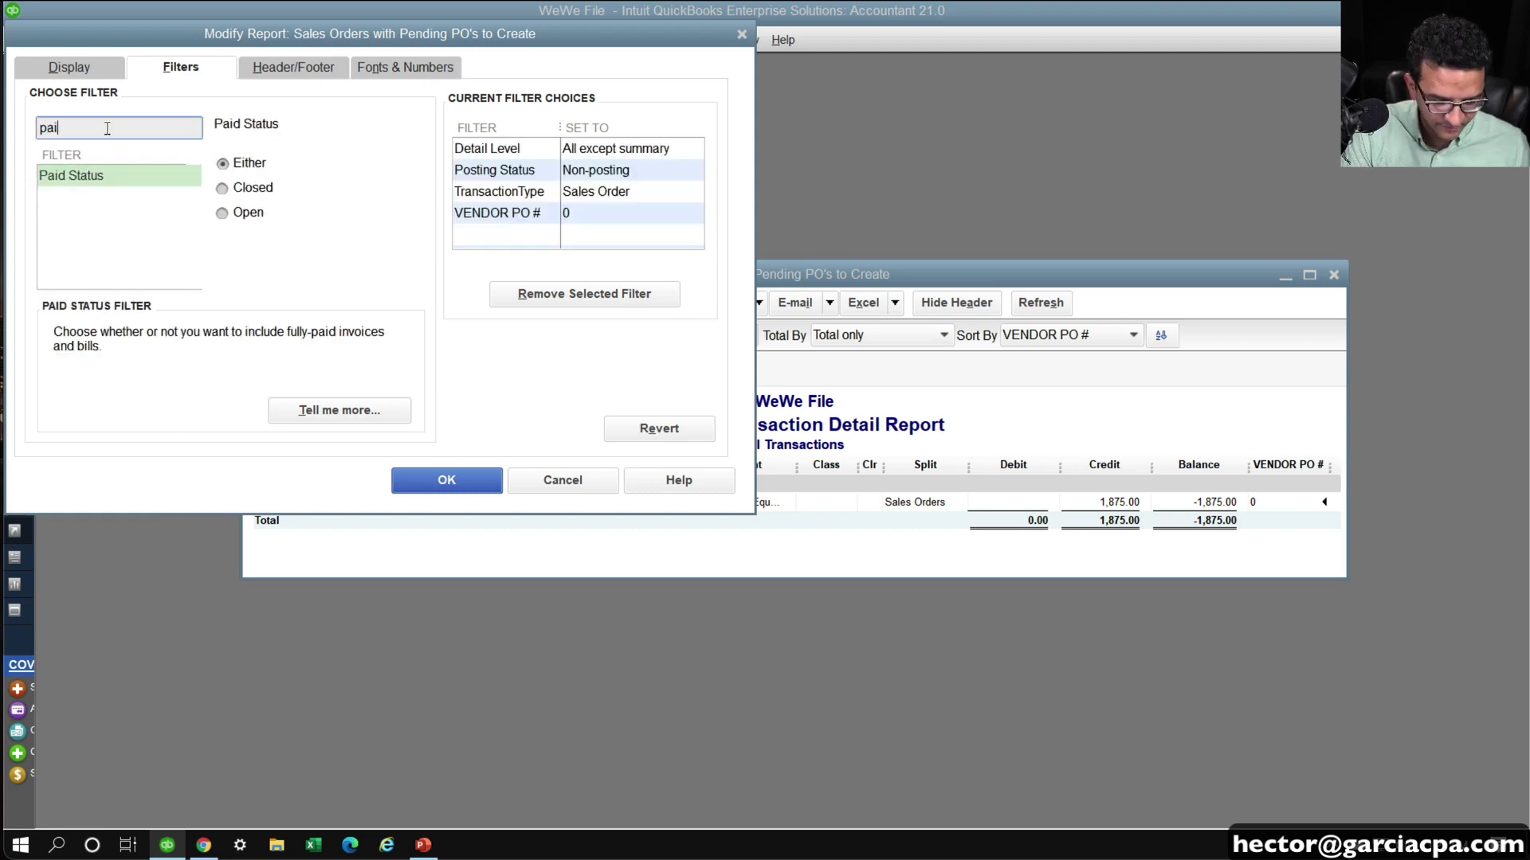
click(109, 182)
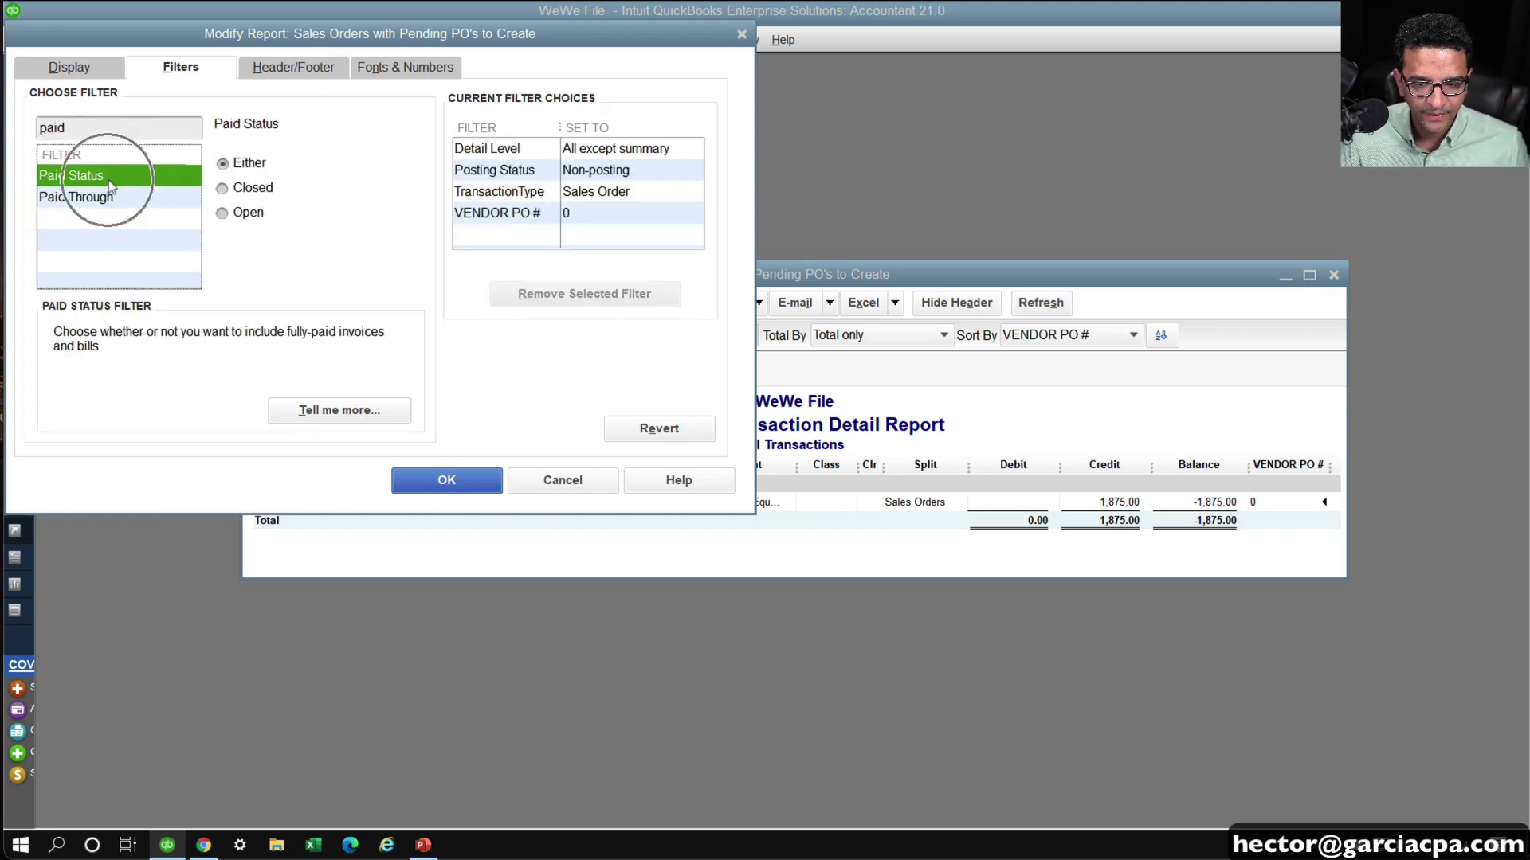
click(264, 191)
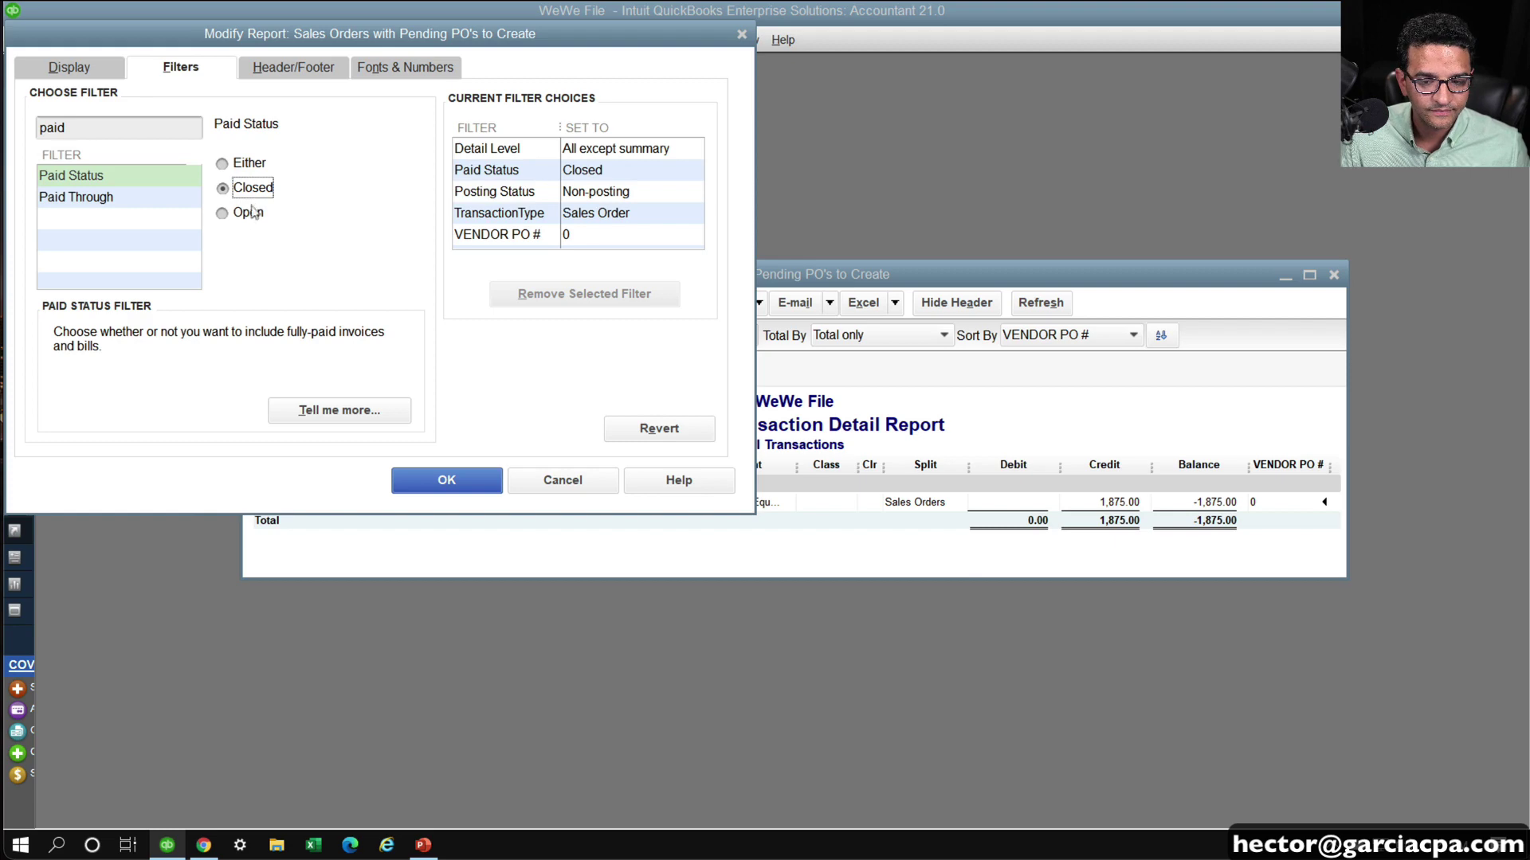
click(249, 211)
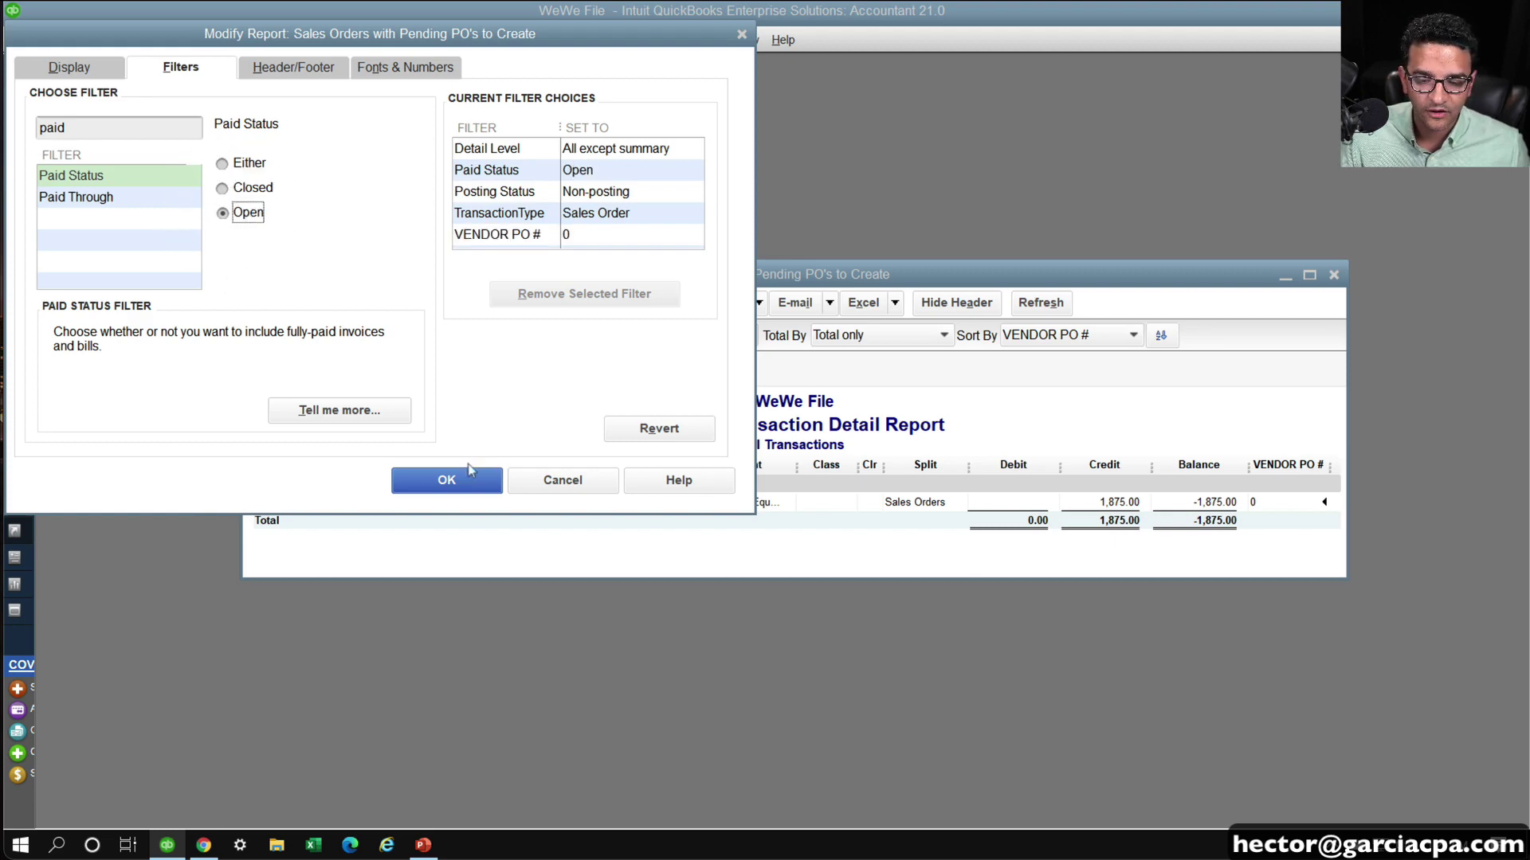
click(470, 479)
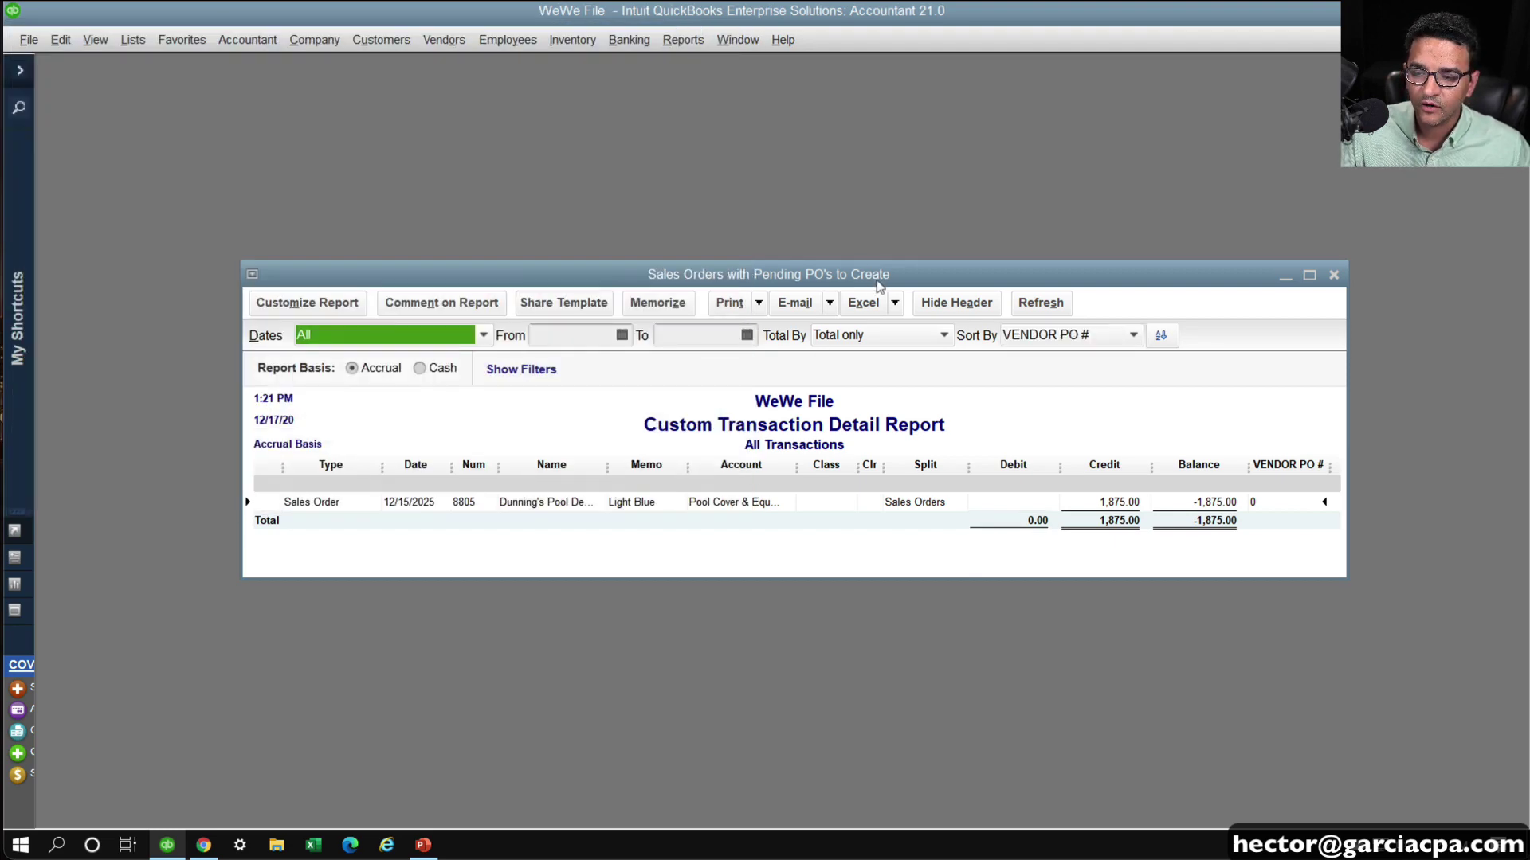
Refresh the report and invoice all items on sales order 8805, accepting the future-date warning
drag(878, 274, 867, 150)
click(1022, 180)
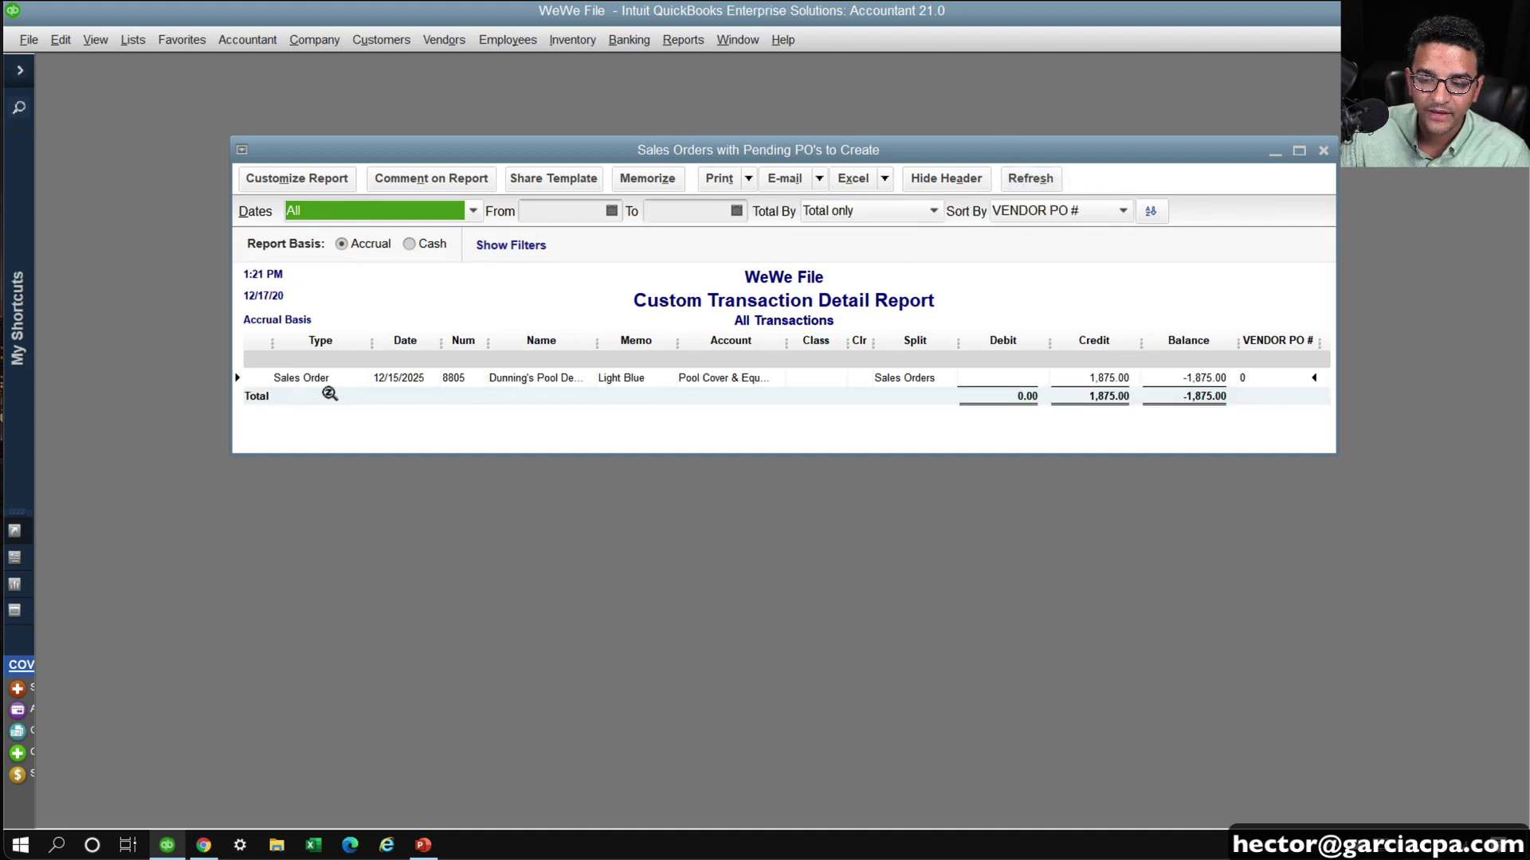
double_click(395, 376)
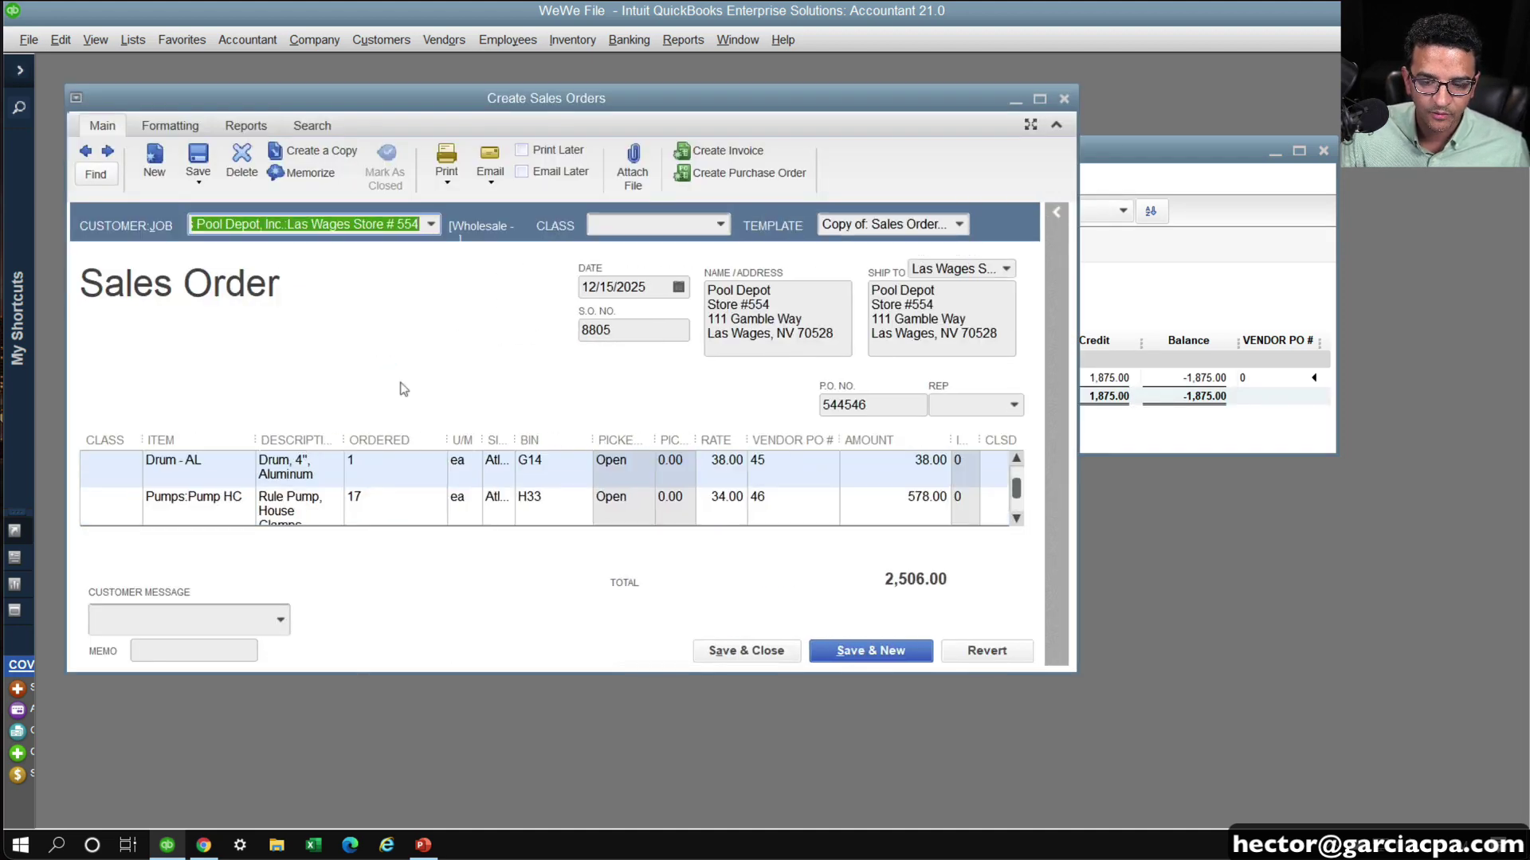
click(729, 154)
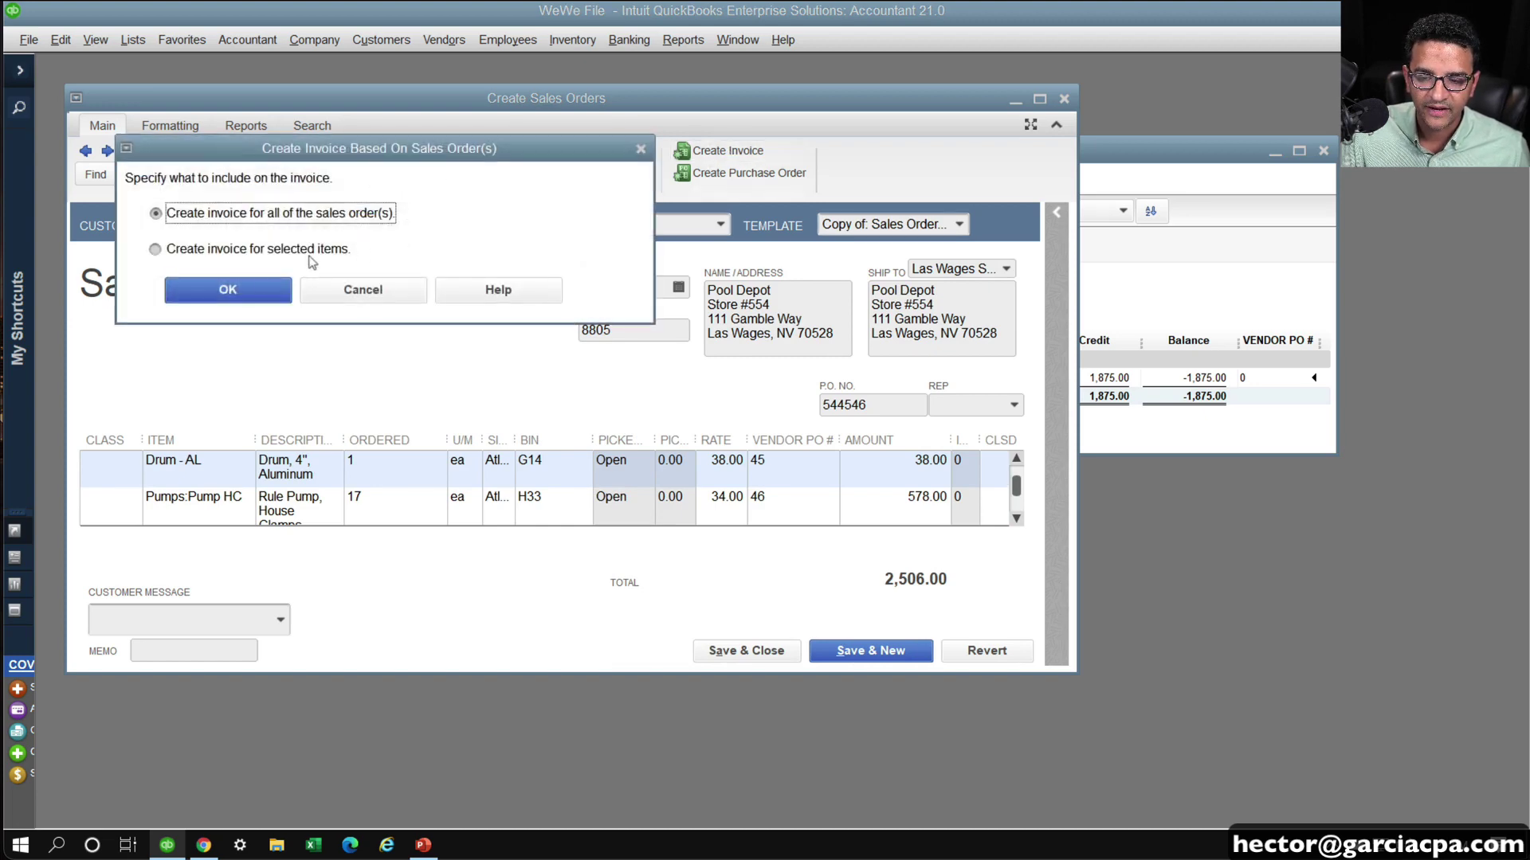
click(226, 291)
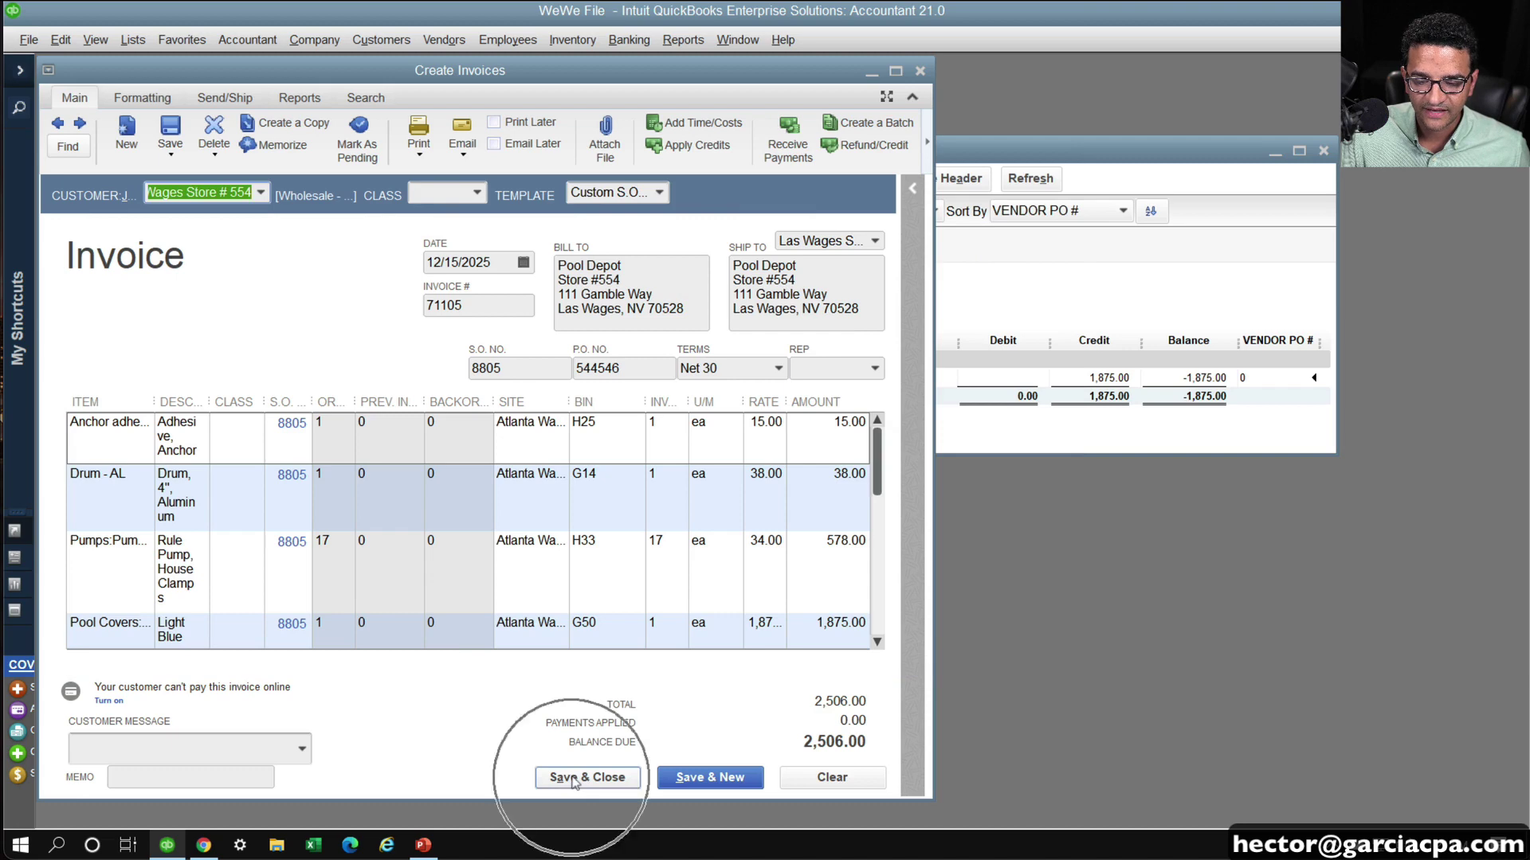
click(572, 779)
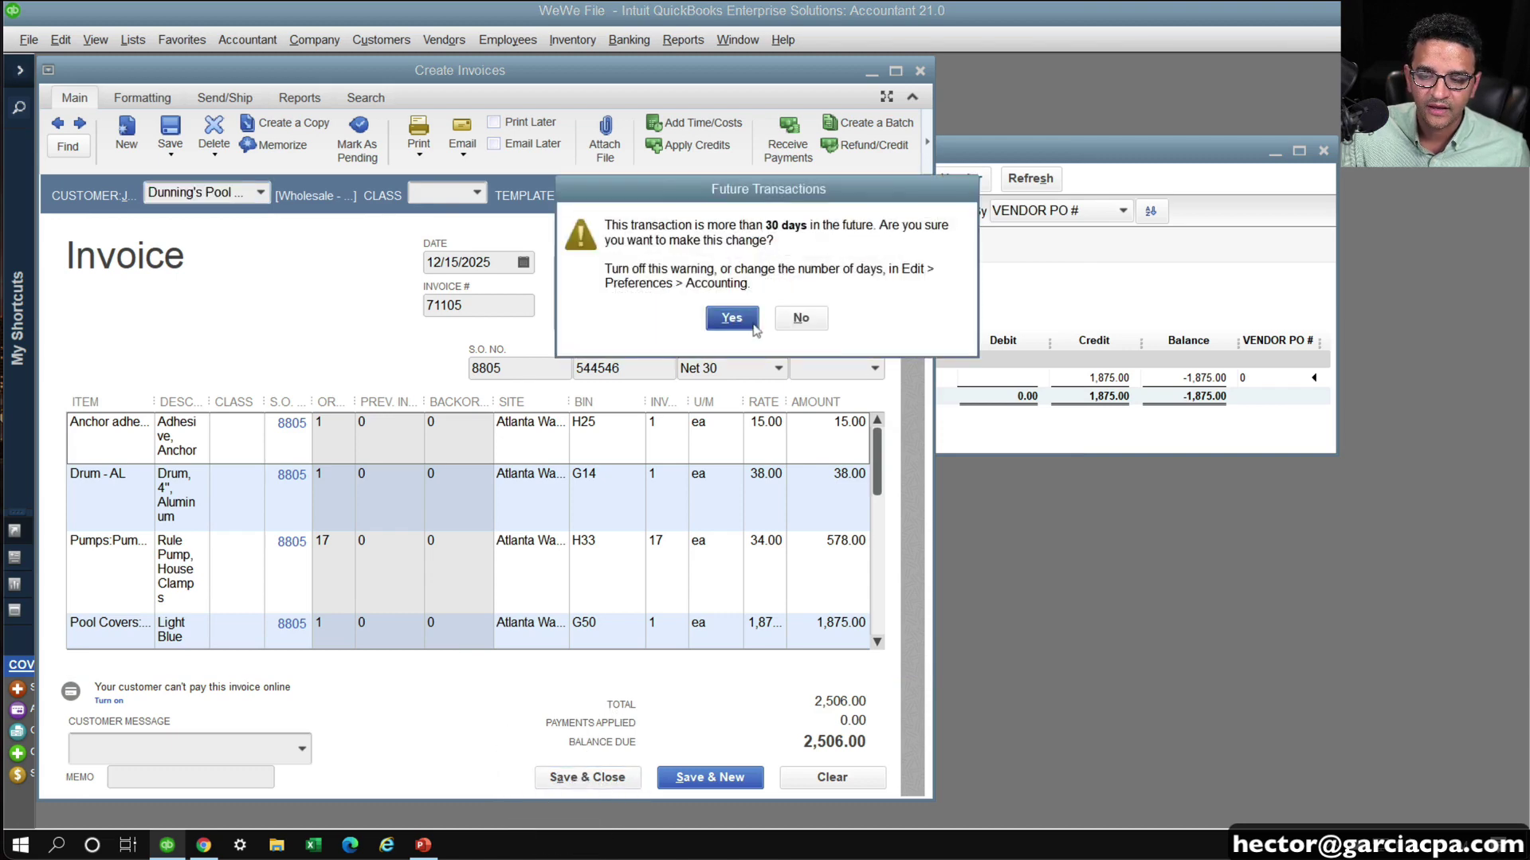
click(723, 315)
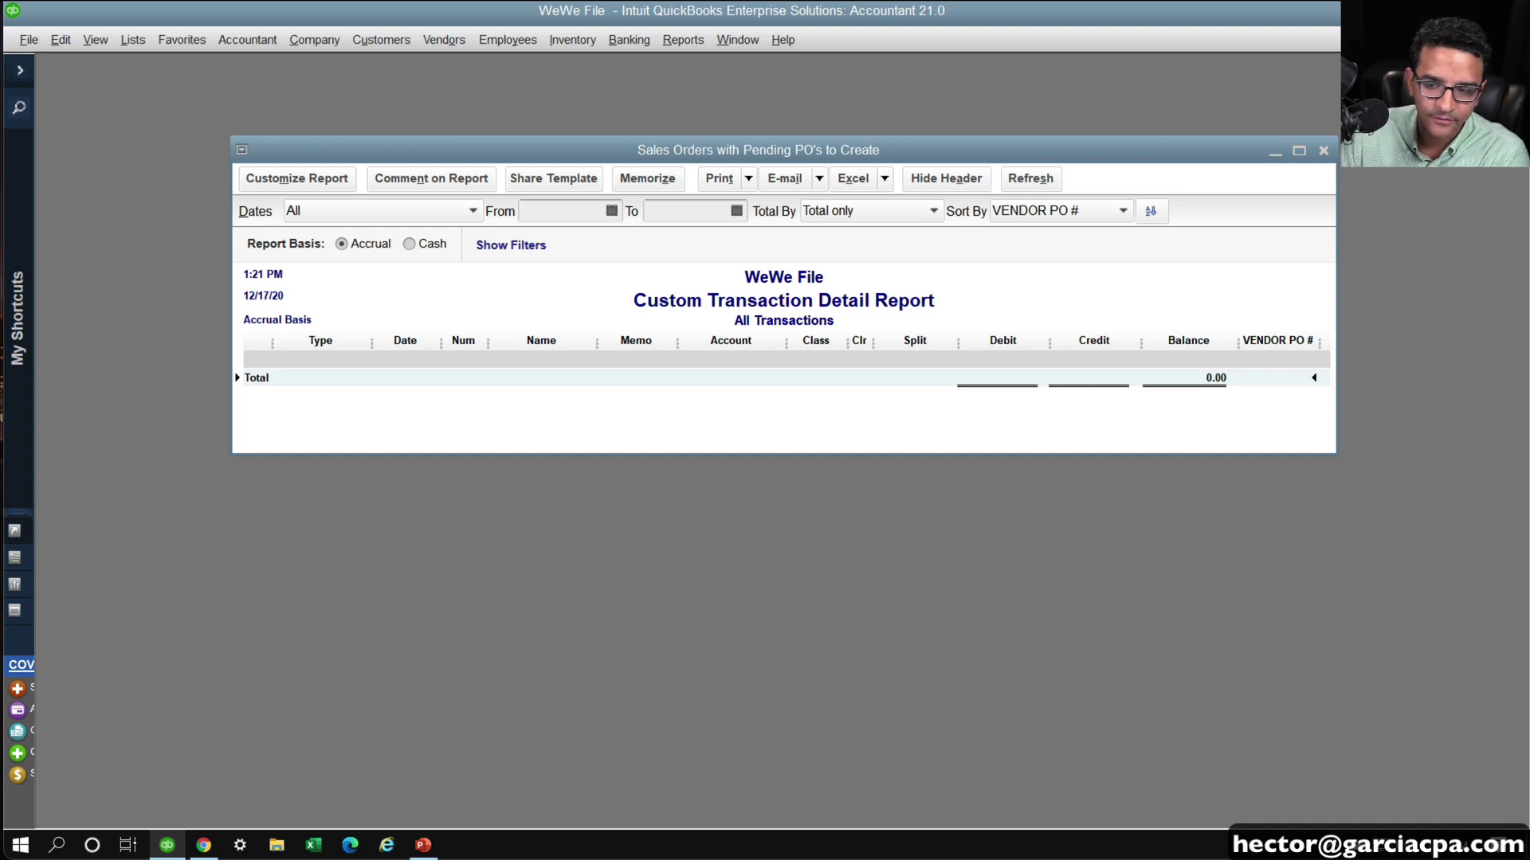
Close the report window, answering No to the Memorize Report prompt
click(1322, 150)
click(791, 382)
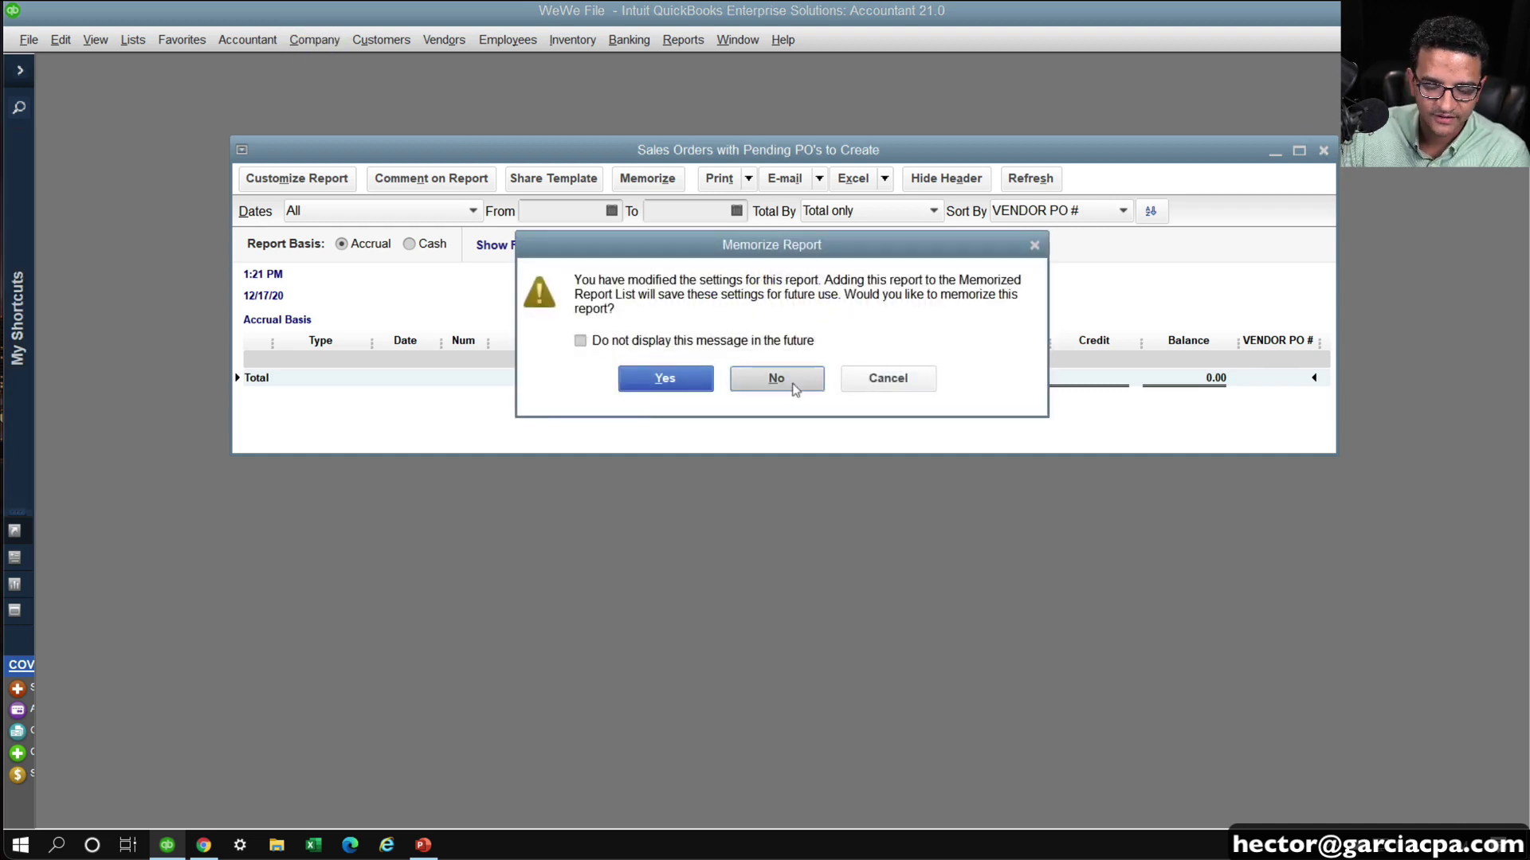